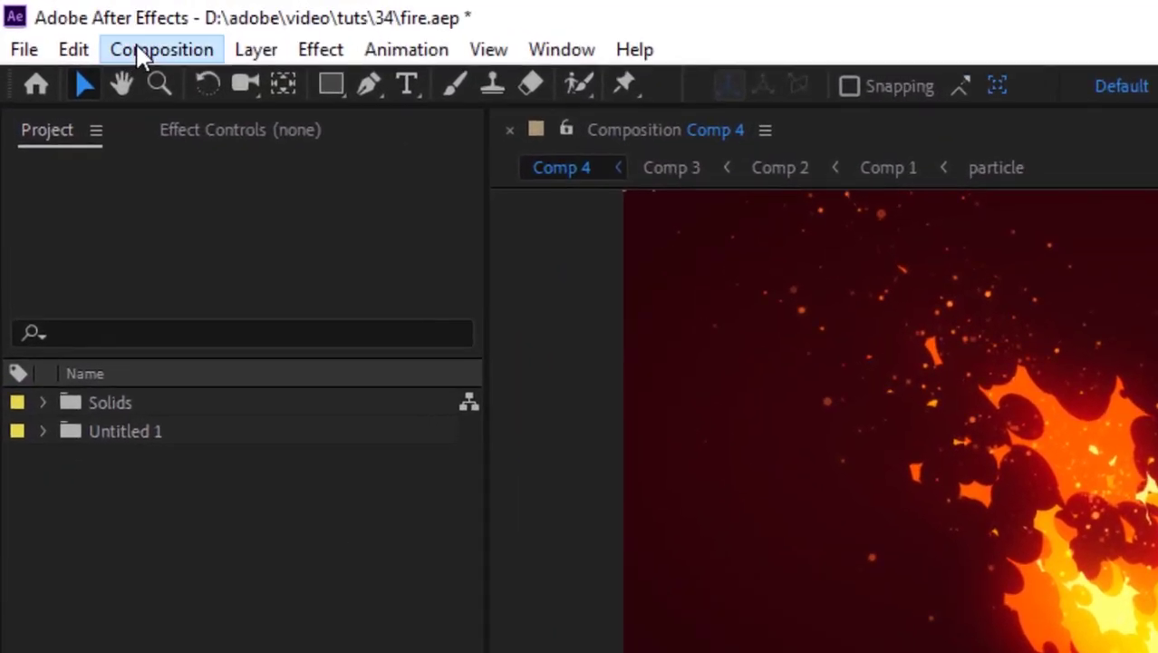
Step: Create a 300 × 300 composition named 'Particles' at 25 fps, 10 seconds long
left_click(125, 40)
left_click(118, 72)
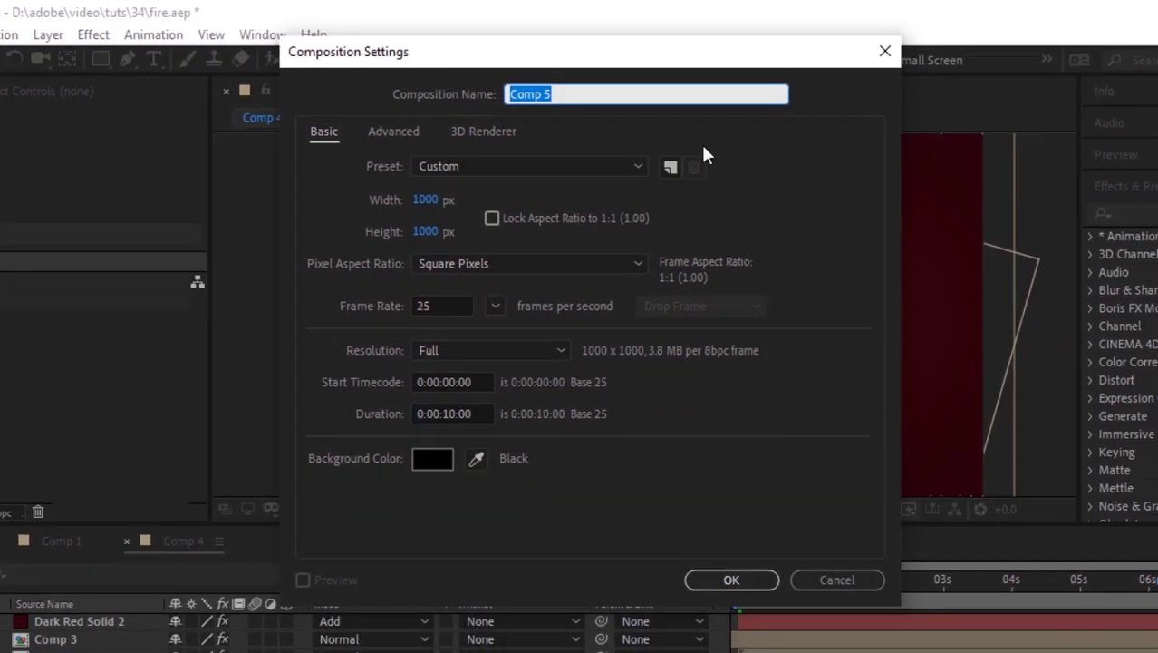
type("Pa")
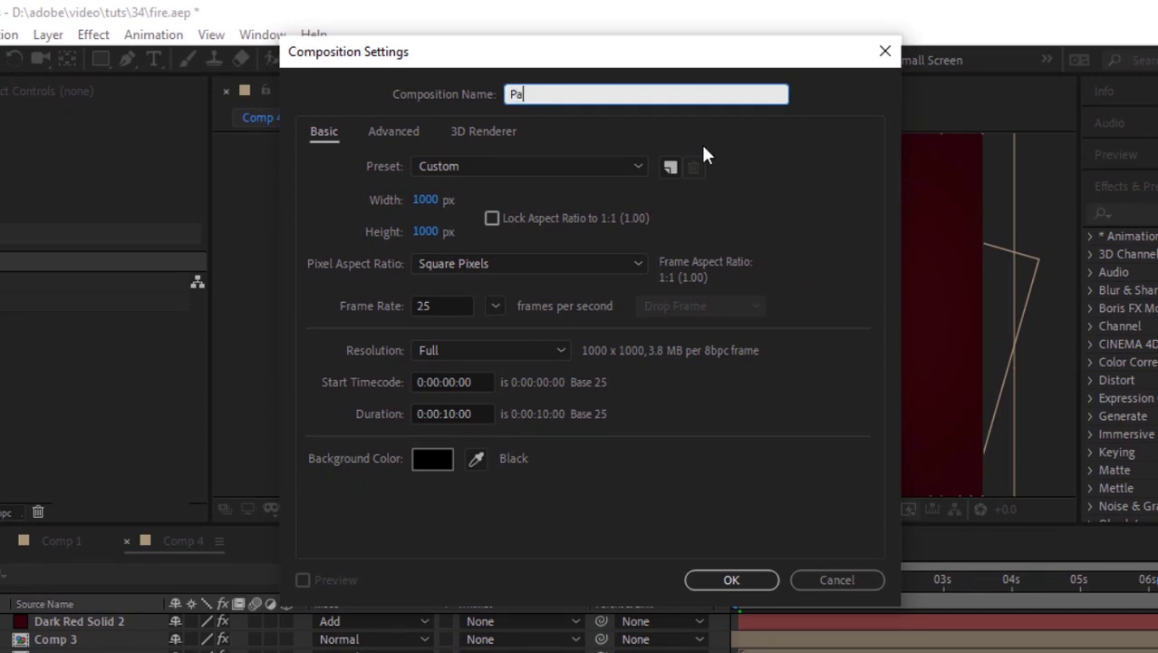
type("rticles")
left_click(426, 194)
type("300")
key("Tab")
type("300")
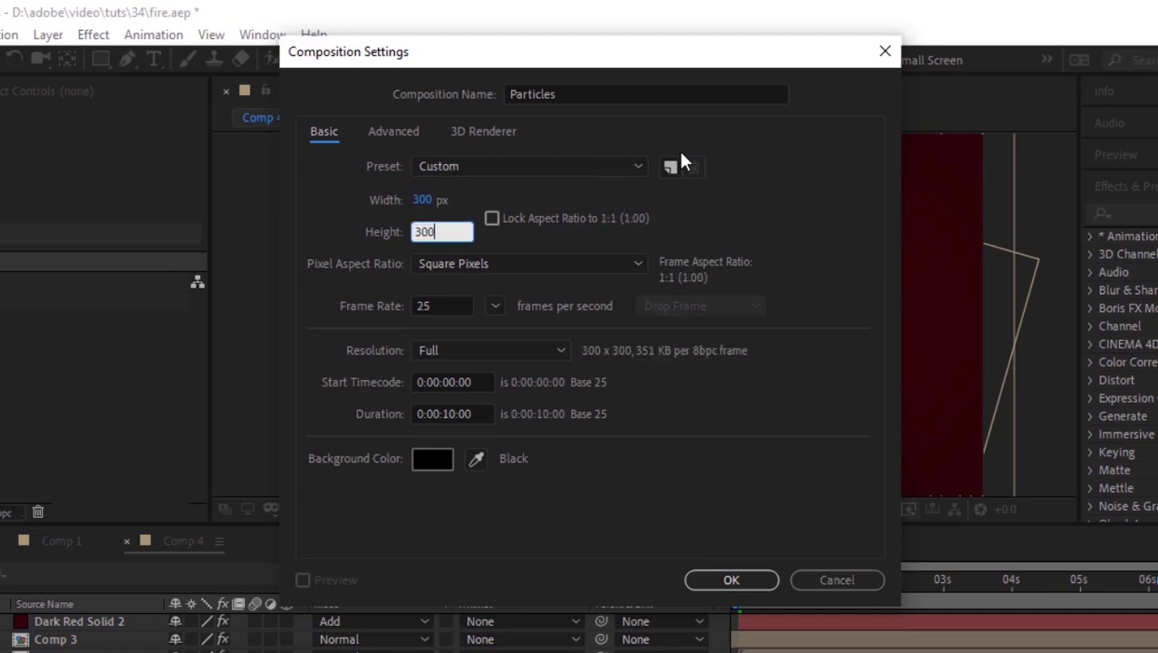
left_click(431, 306)
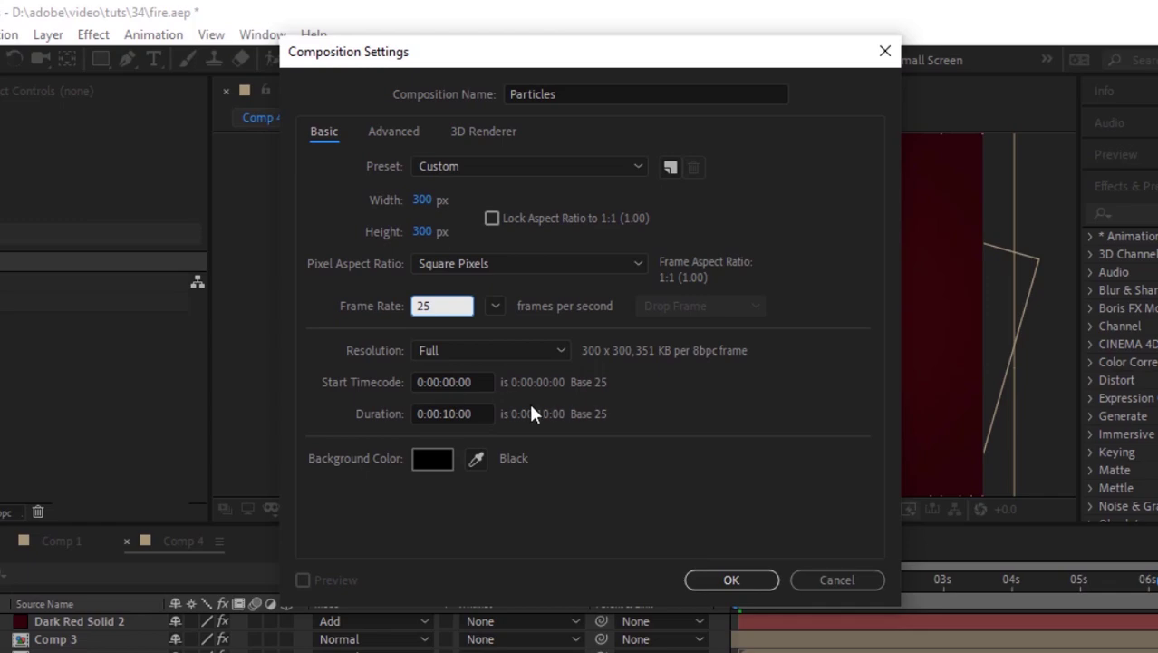
left_click(732, 580)
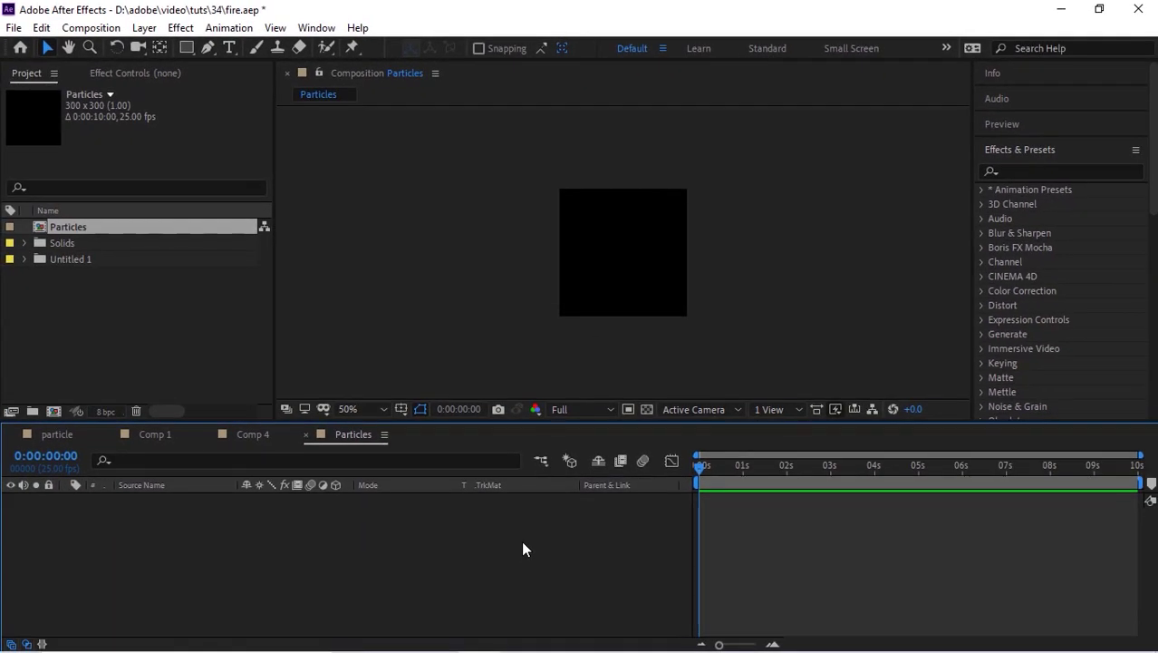
Step: Add a new pure white solid layer to the Particles comp
right_click(523, 548)
mouse_move(577, 365)
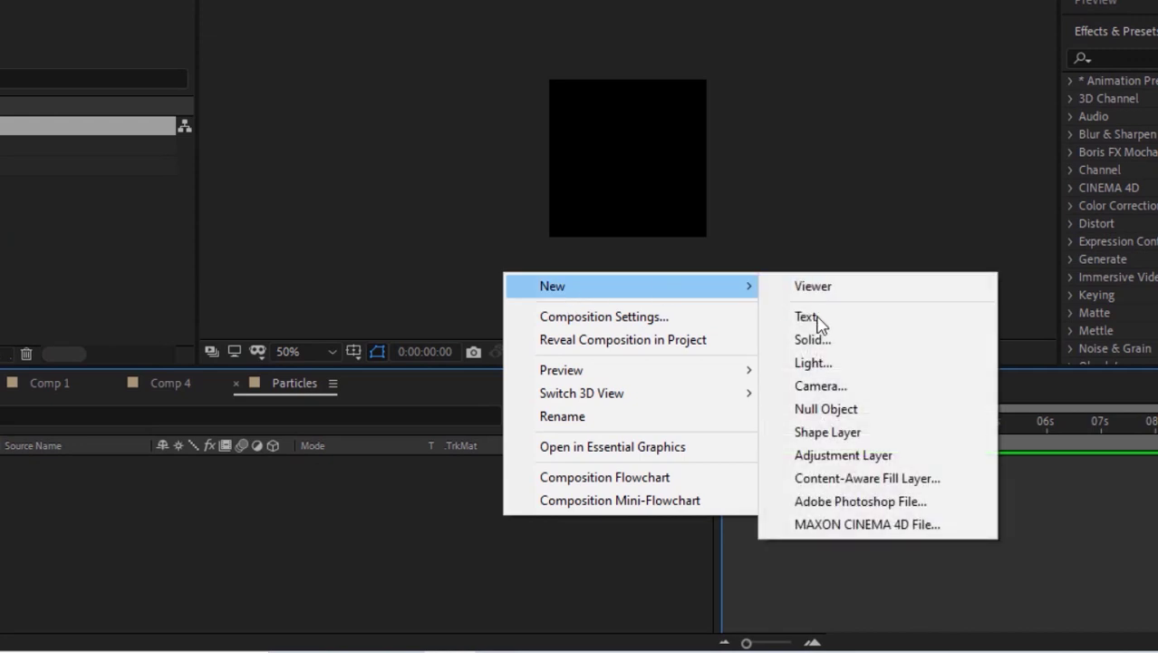
left_click(812, 339)
left_click(555, 400)
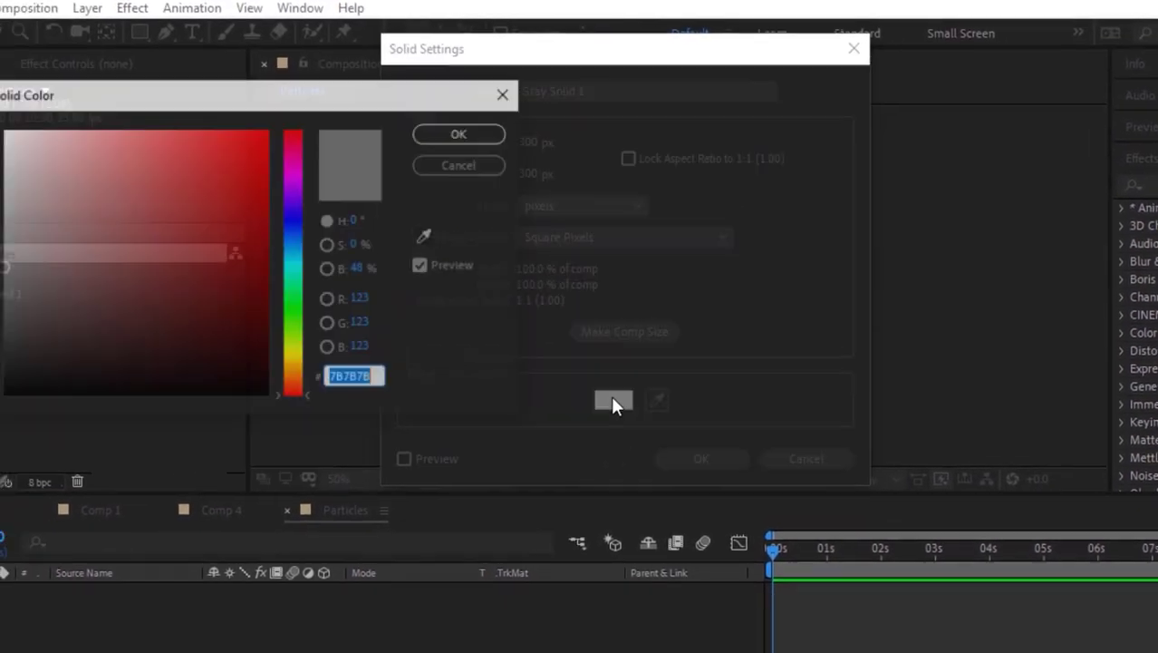
left_click_drag(60, 229, 5, 123)
left_click(458, 133)
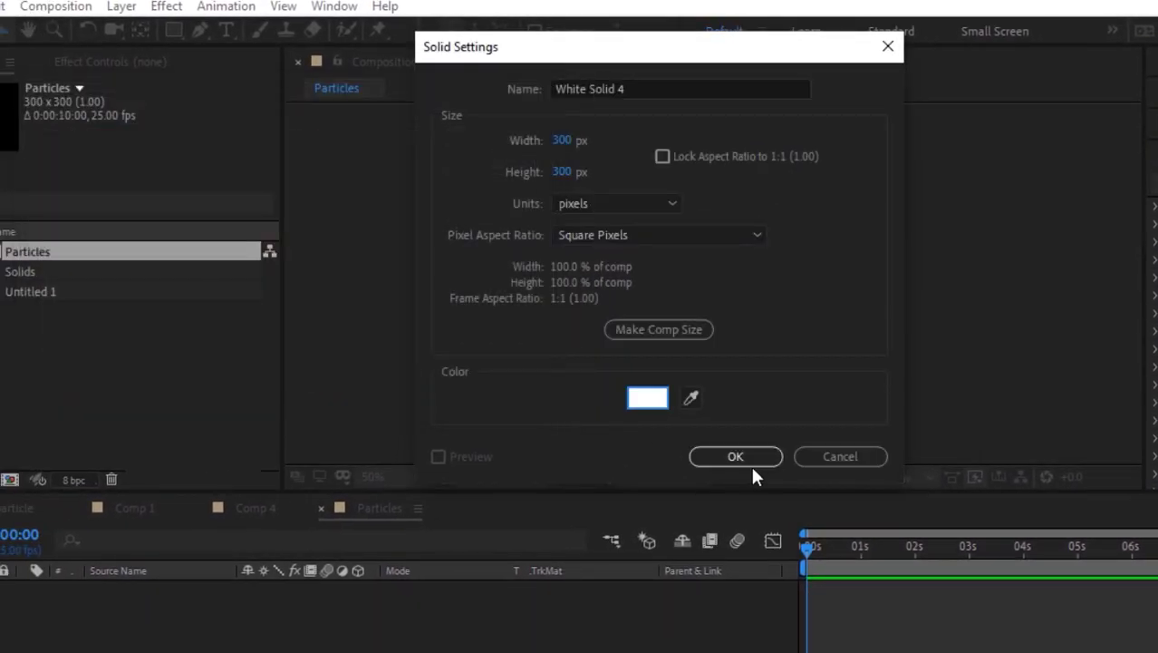
left_click(735, 456)
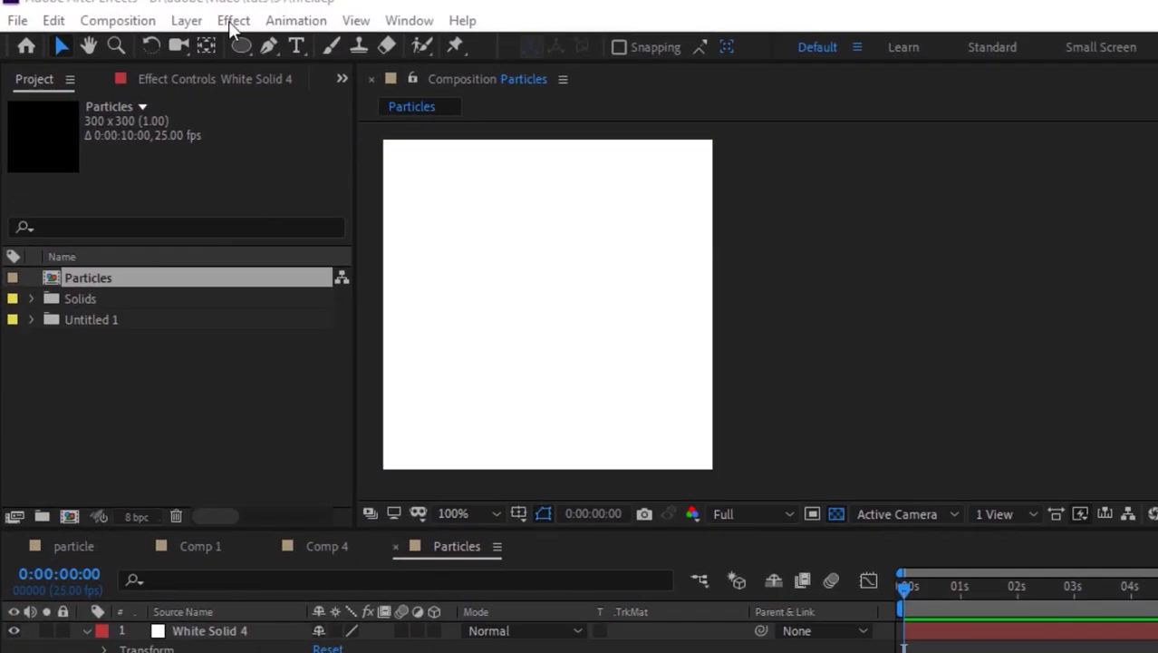
Step: Draw an elliptical mask on the white solid, undoing an accidental shape layer
left_click(175, 30)
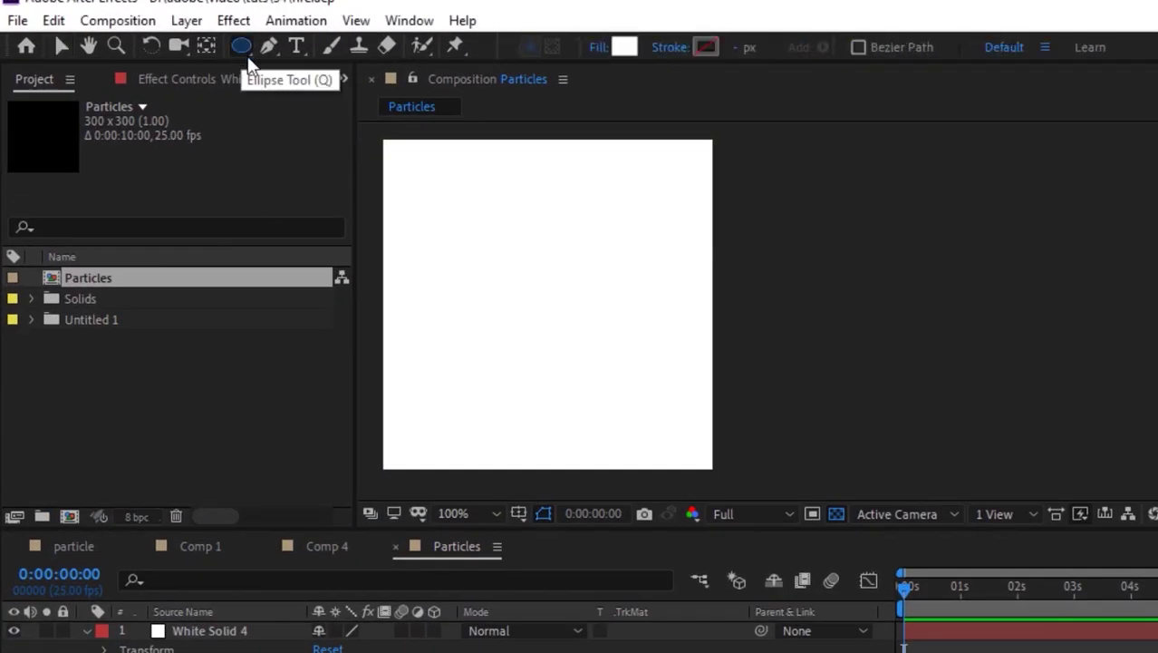
mouse_move(406, 184)
left_mouse_down()
mouse_move(515, 344)
mouse_move(625, 443)
mouse_move(604, 441)
left_mouse_up()
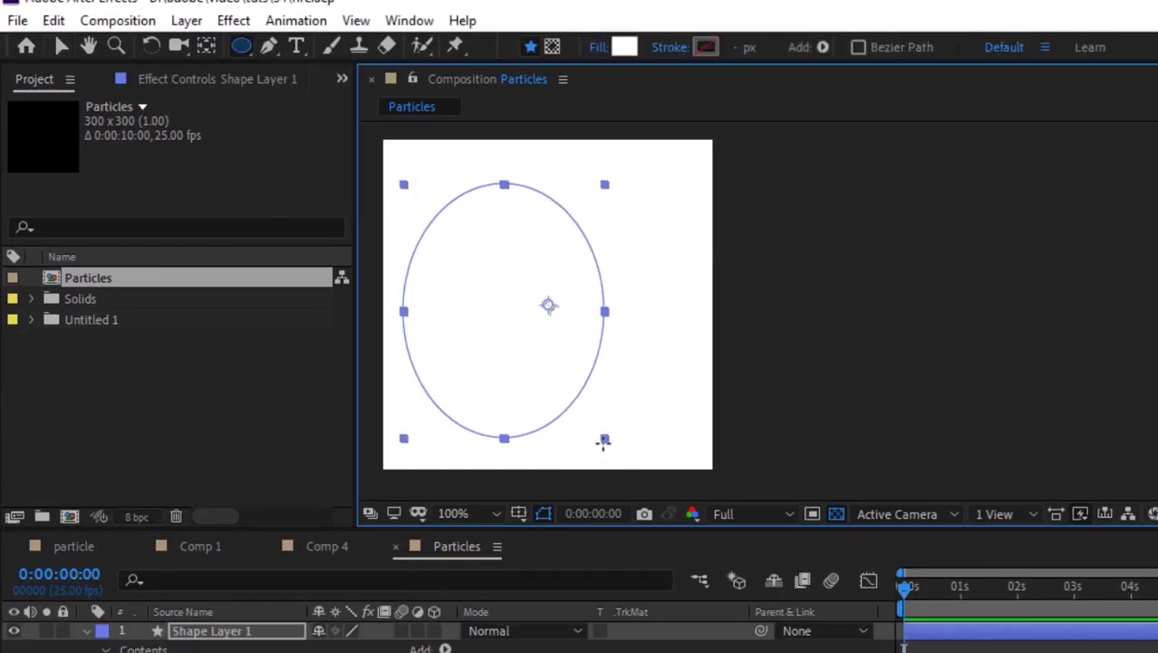
key("F2")
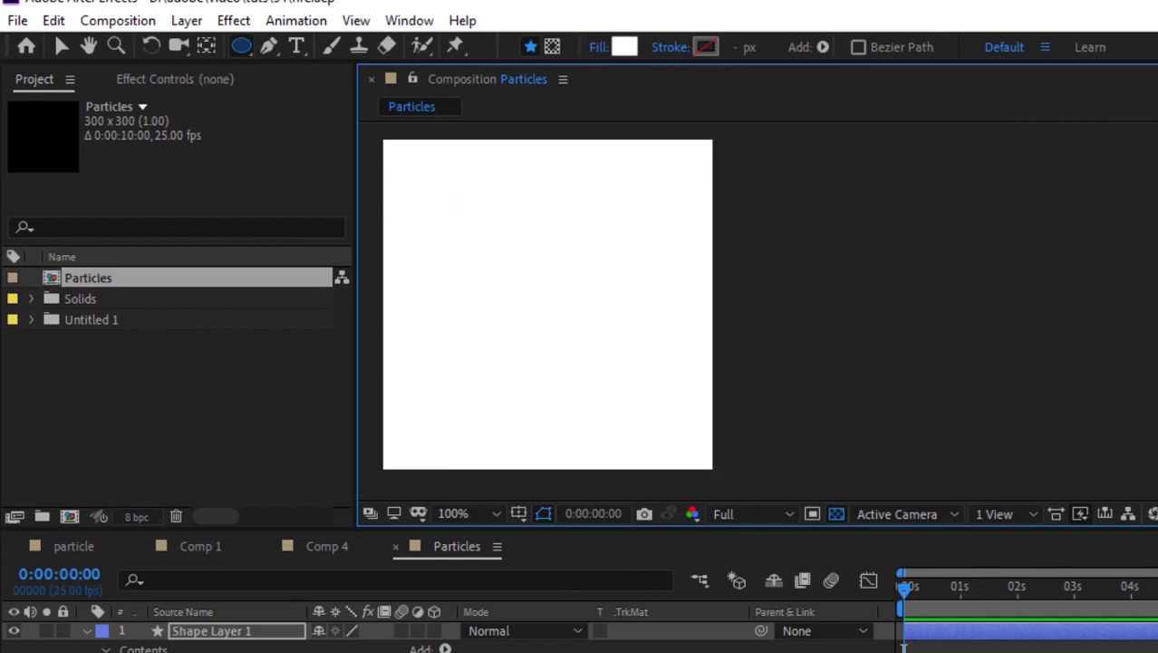
key("ctrl+z")
left_click(241, 633)
left_click_drag(413, 163, 490, 381)
left_click_drag(545, 420, 603, 447)
Step: Free-transform the ellipse mask to tilt it counter-clockwise, then deselect the layer
key("v")
double_click(508, 450)
left_click_drag(625, 382, 600, 360)
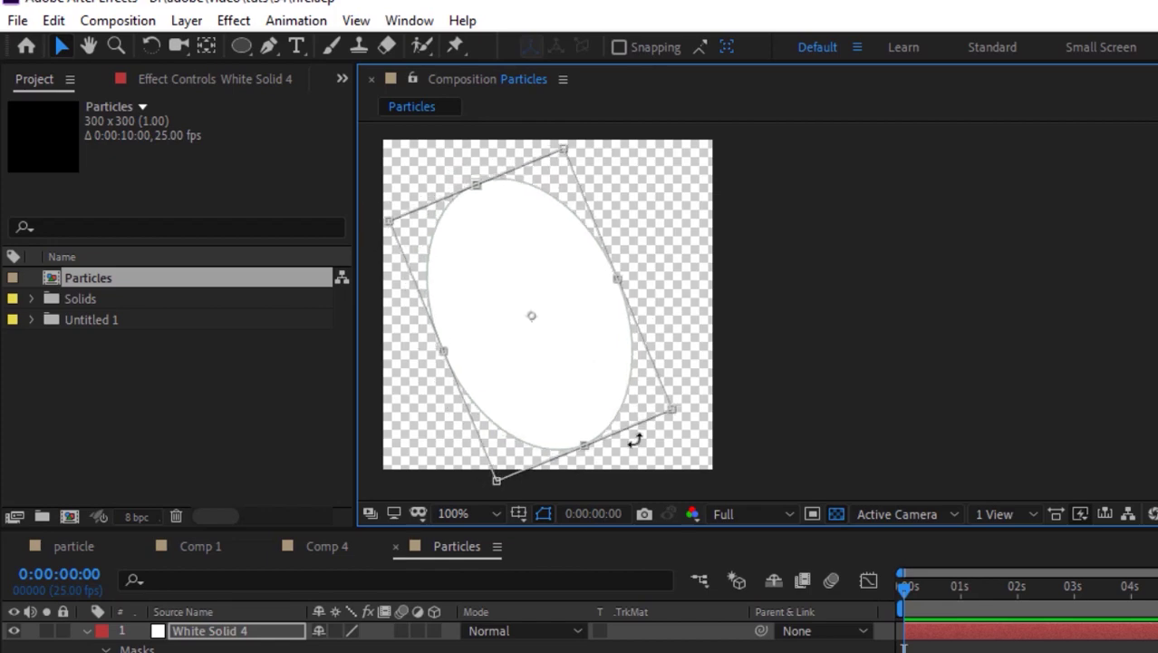
left_click(490, 616)
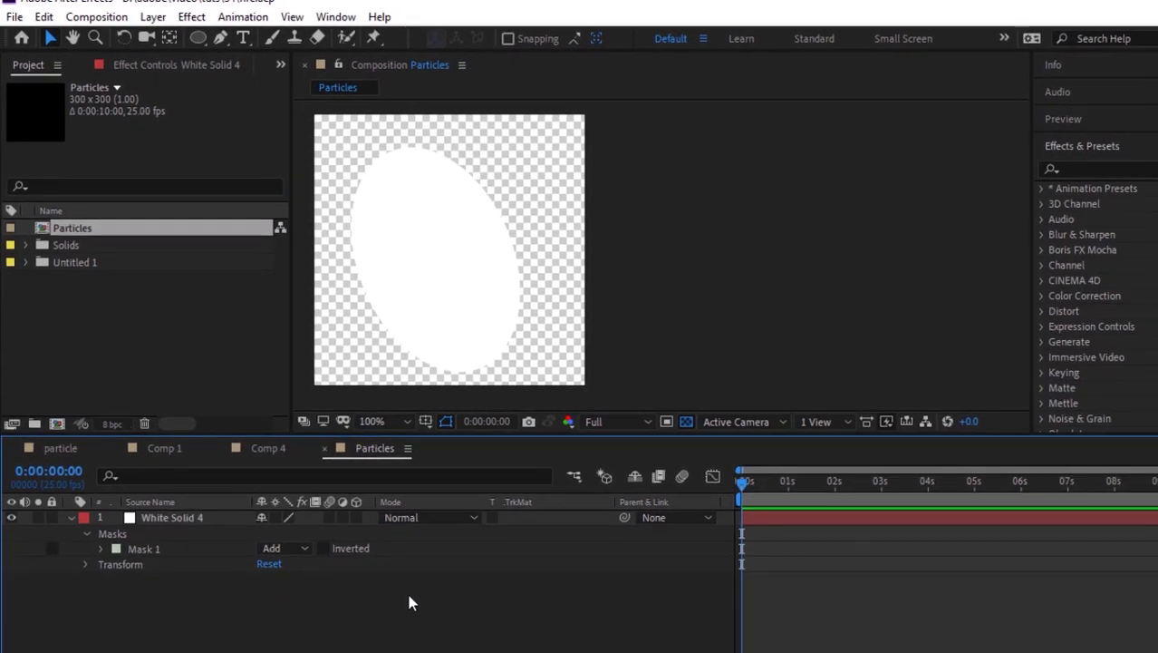
left_click(474, 279)
left_click(478, 610)
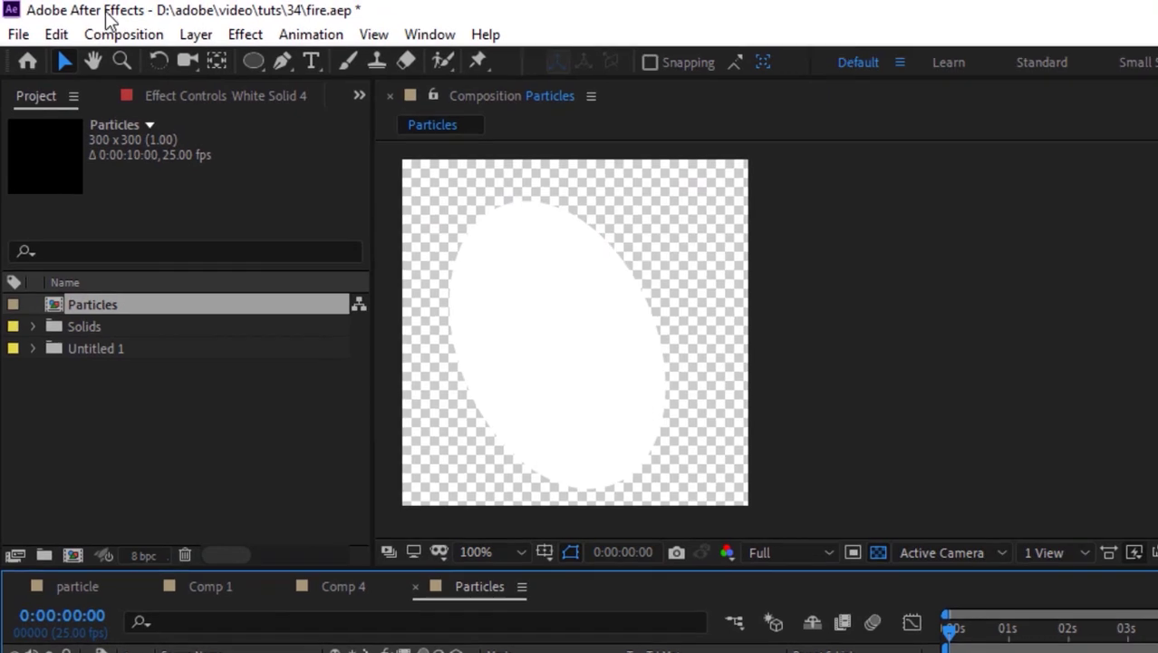
Step: Create a 1000 × 1000 composition named 'Flames-1', 10 seconds at 25 fps
left_click(96, 16)
left_click(109, 37)
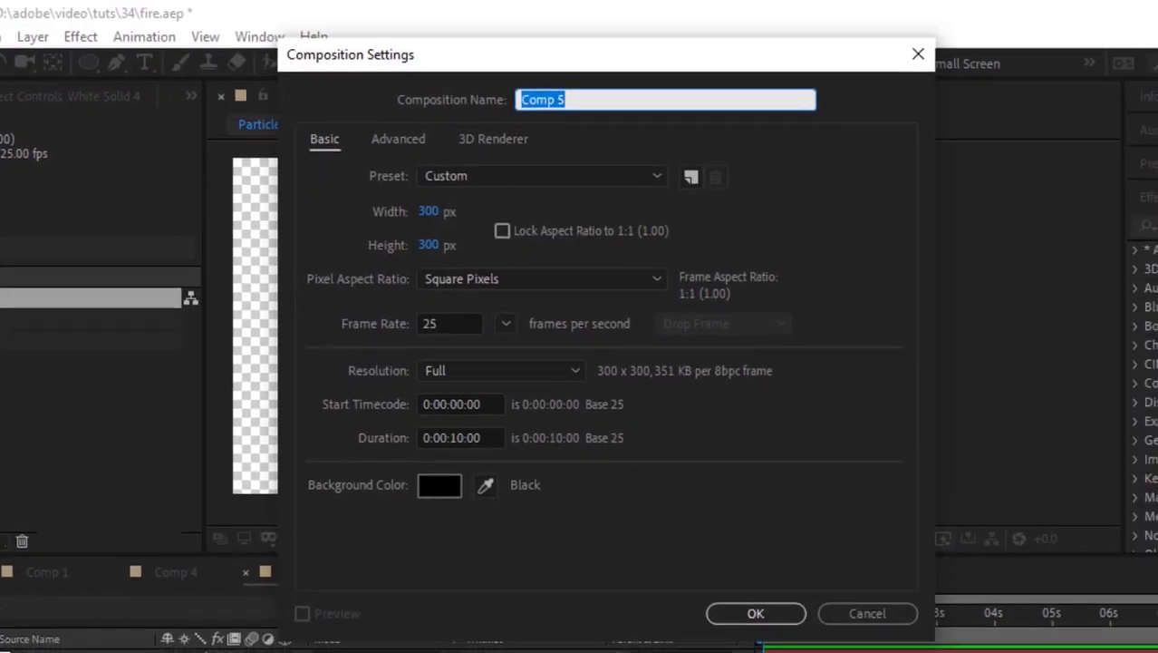
type("Flames-")
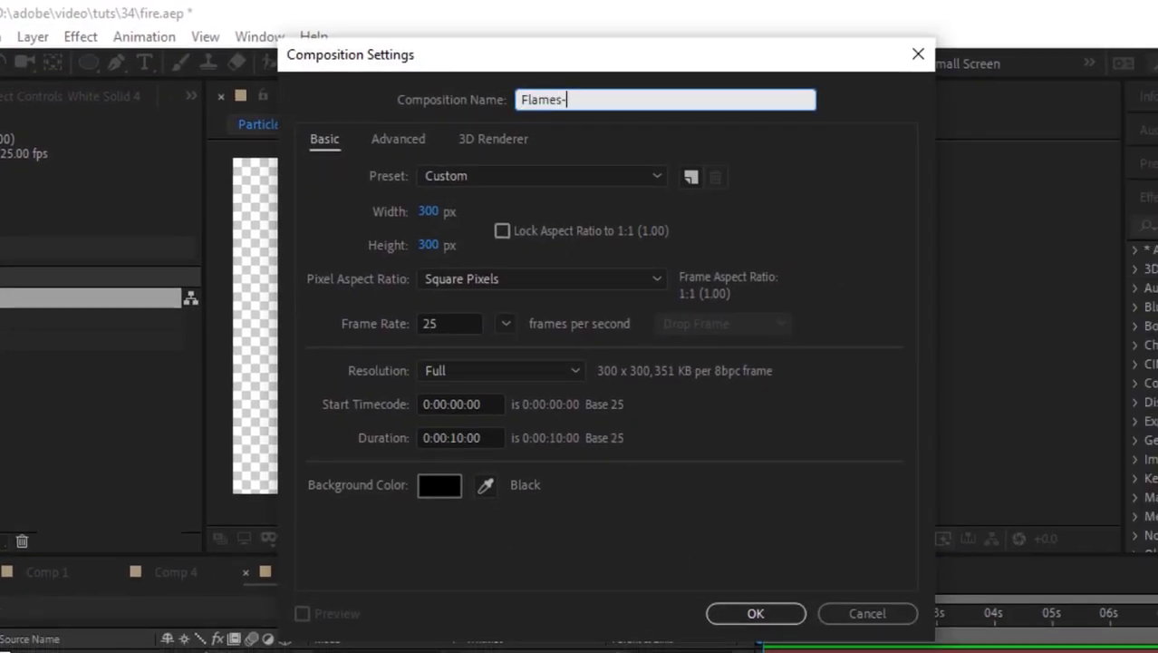
left_click(430, 211)
type("1000")
key("Tab")
type("10:00")
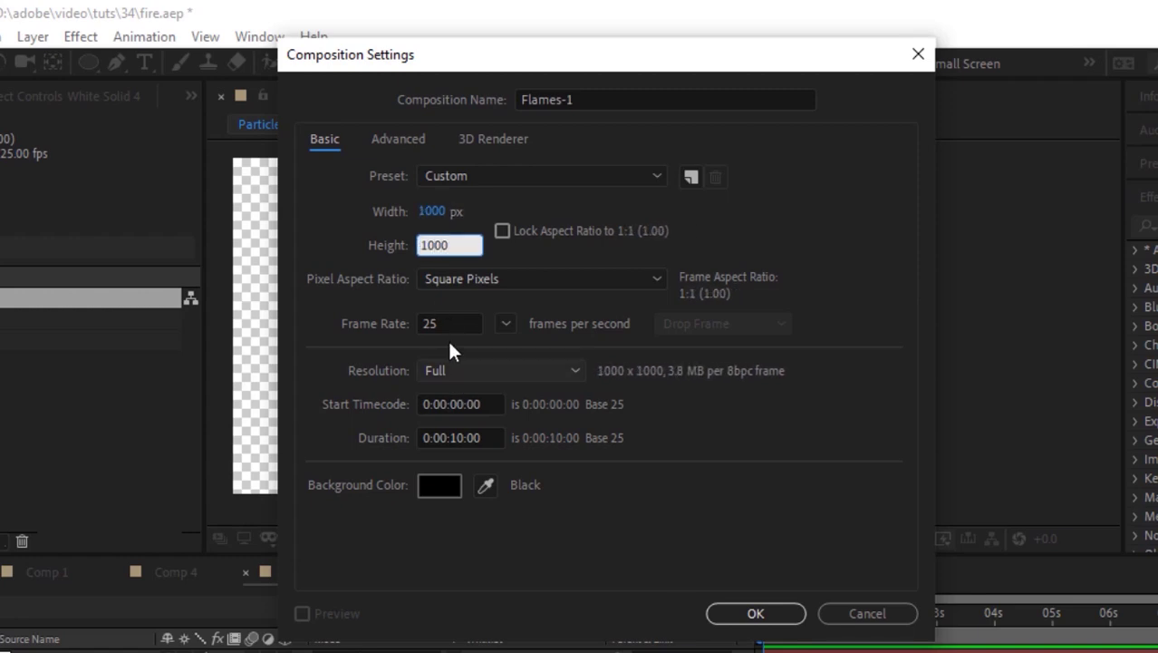
key("Tab")
left_click(472, 437)
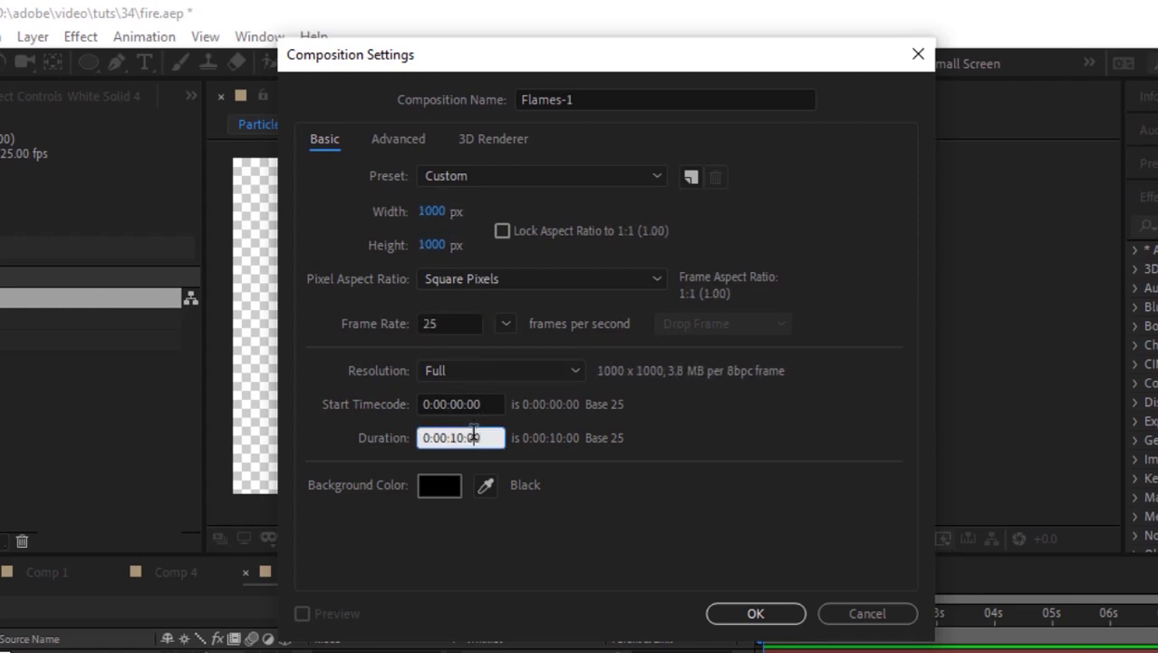
left_click(757, 614)
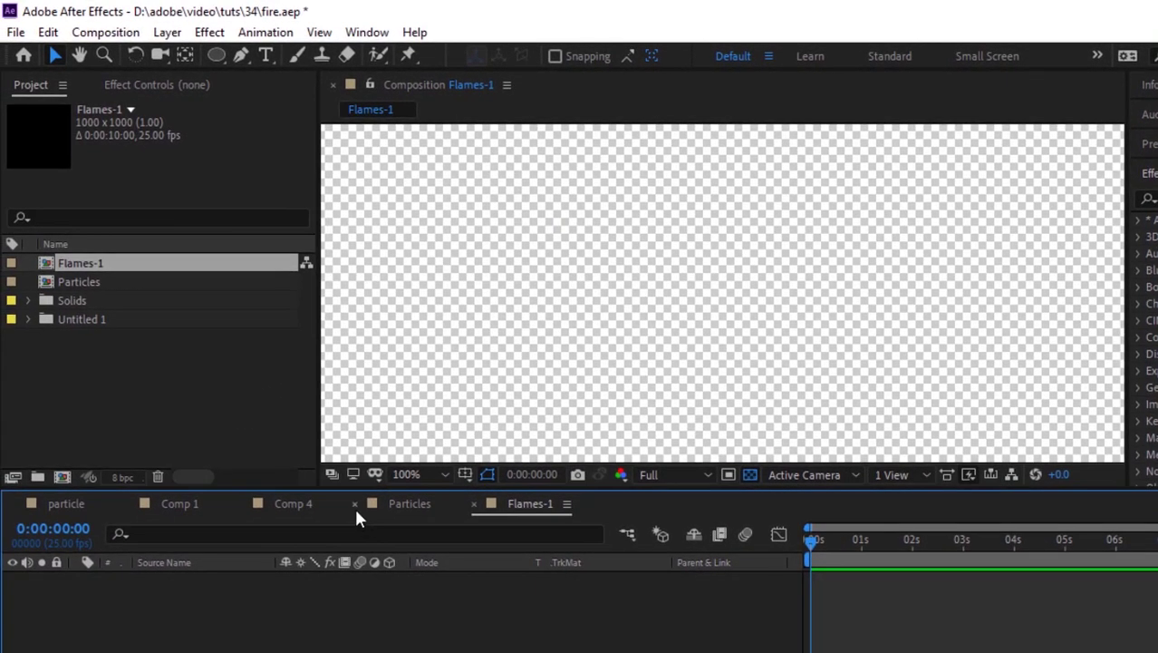
Step: Add the Particles comp to Flames-1 as a hidden layer, viewer at 50%
left_click(355, 504)
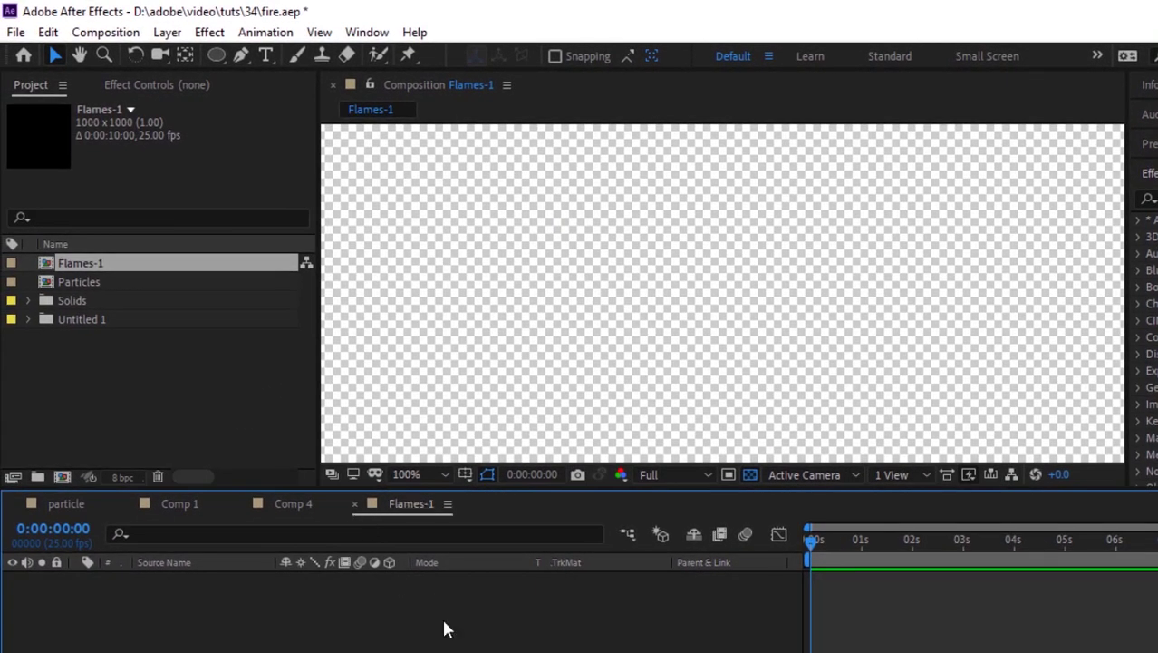
left_click_drag(98, 288, 254, 626)
left_click(750, 474)
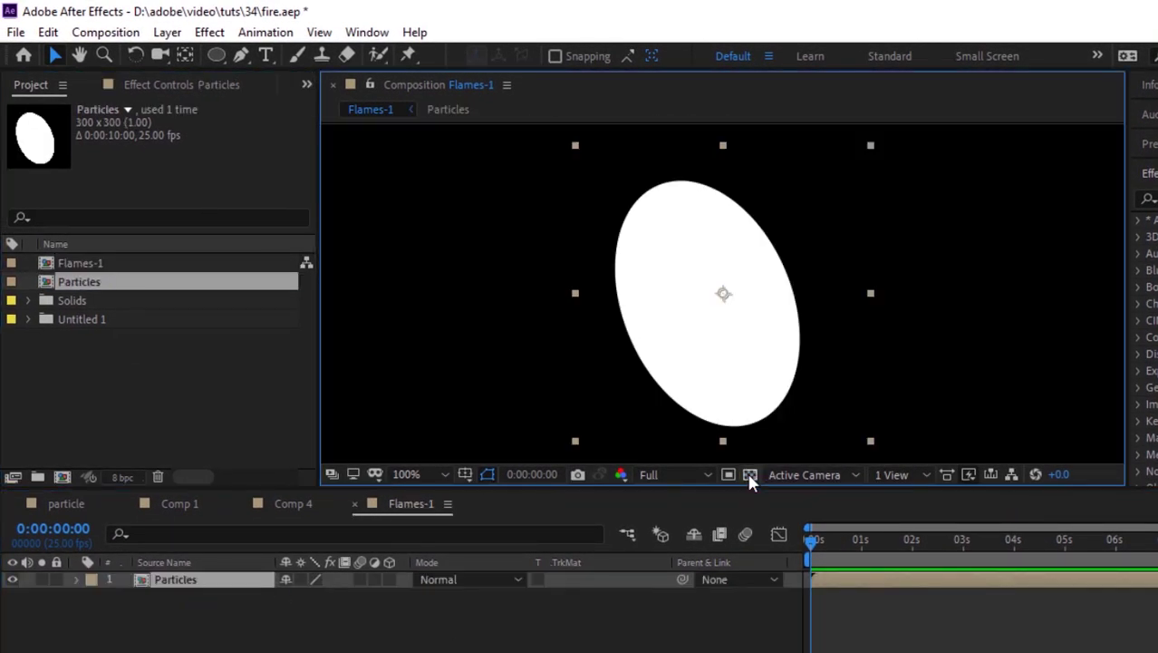
left_click(598, 626)
key("comma")
left_click(20, 582)
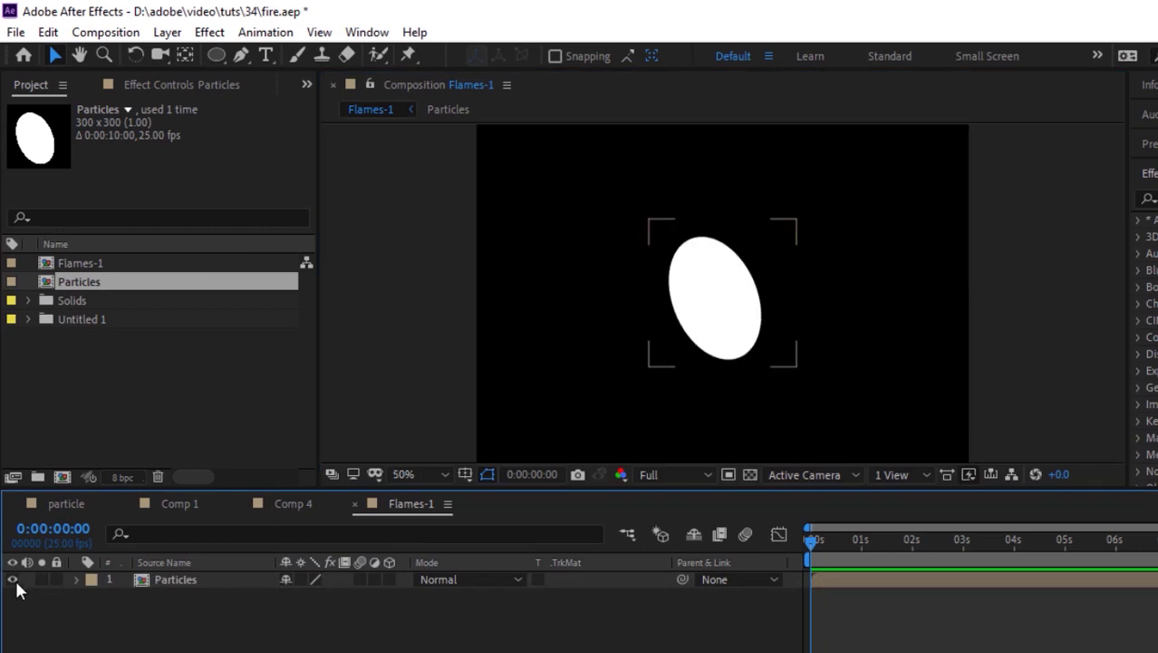
left_click(14, 581)
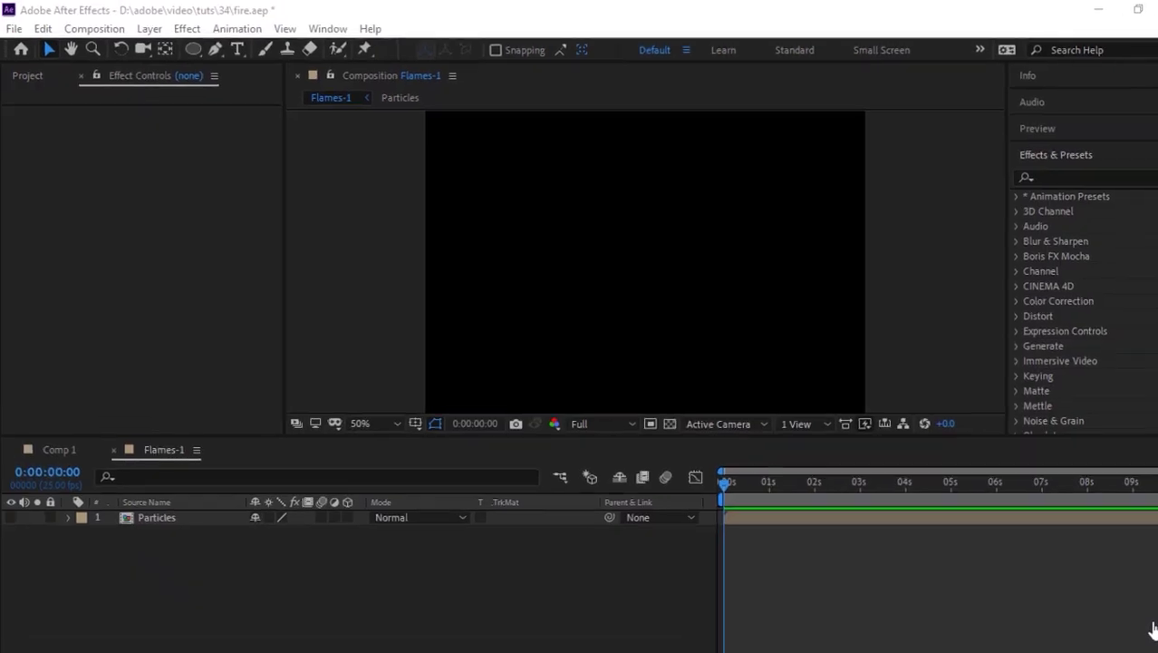
Step: Create a black (000000) solid named 'BG'
key("ctrl+y")
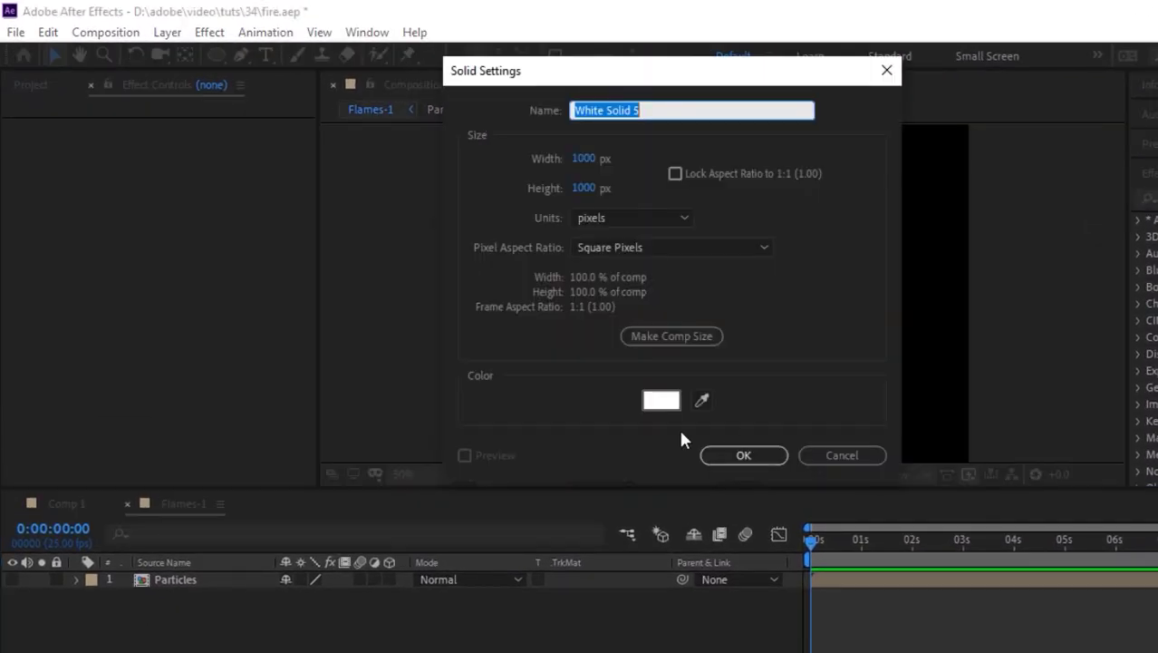
left_click(661, 400)
type("000000")
left_click(517, 150)
left_click(674, 111)
key("ctrl+a")
type("BG")
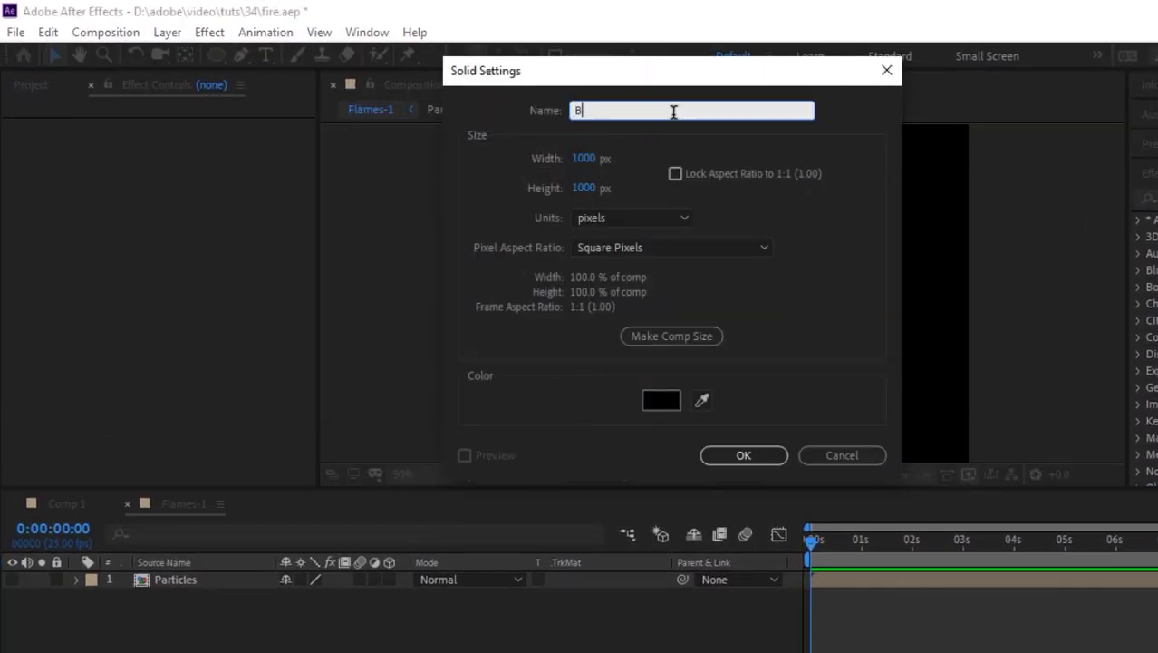
key("Return")
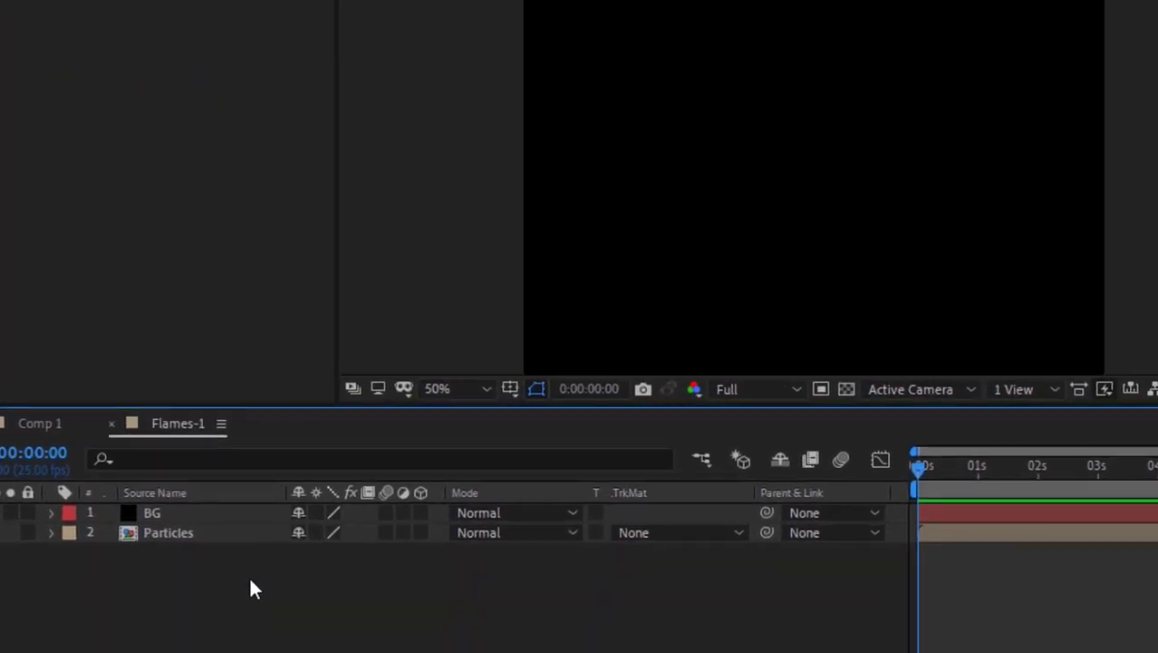
Step: Add another solid layer named 'Flames-1'
right_click(249, 575)
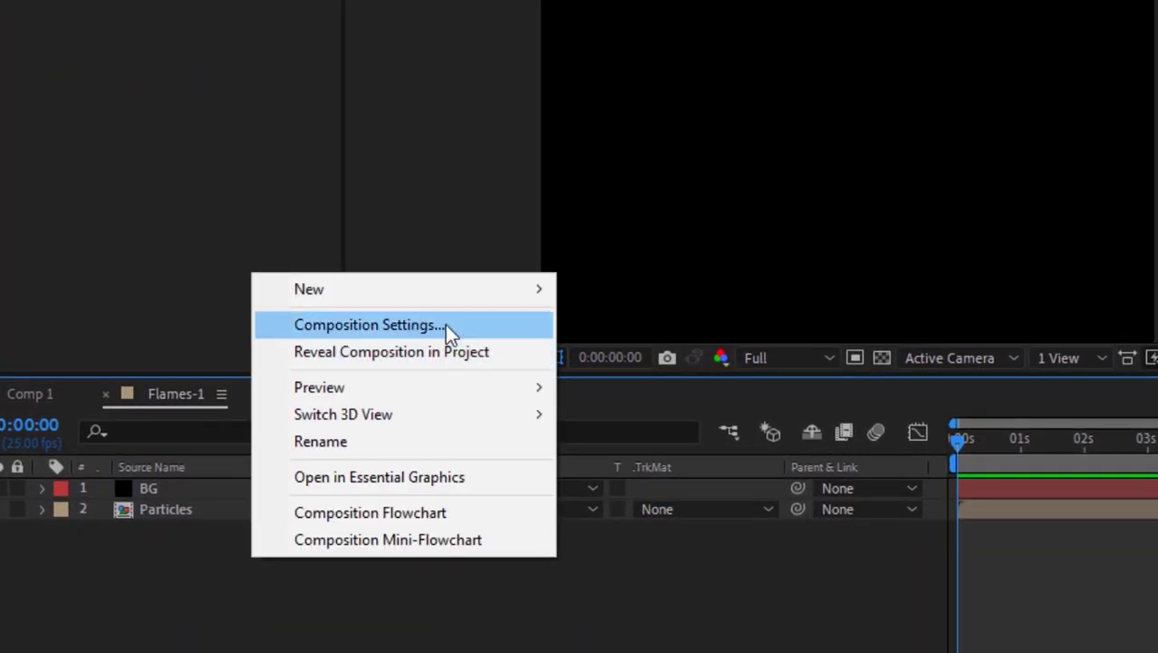
mouse_move(490, 287)
left_click(601, 349)
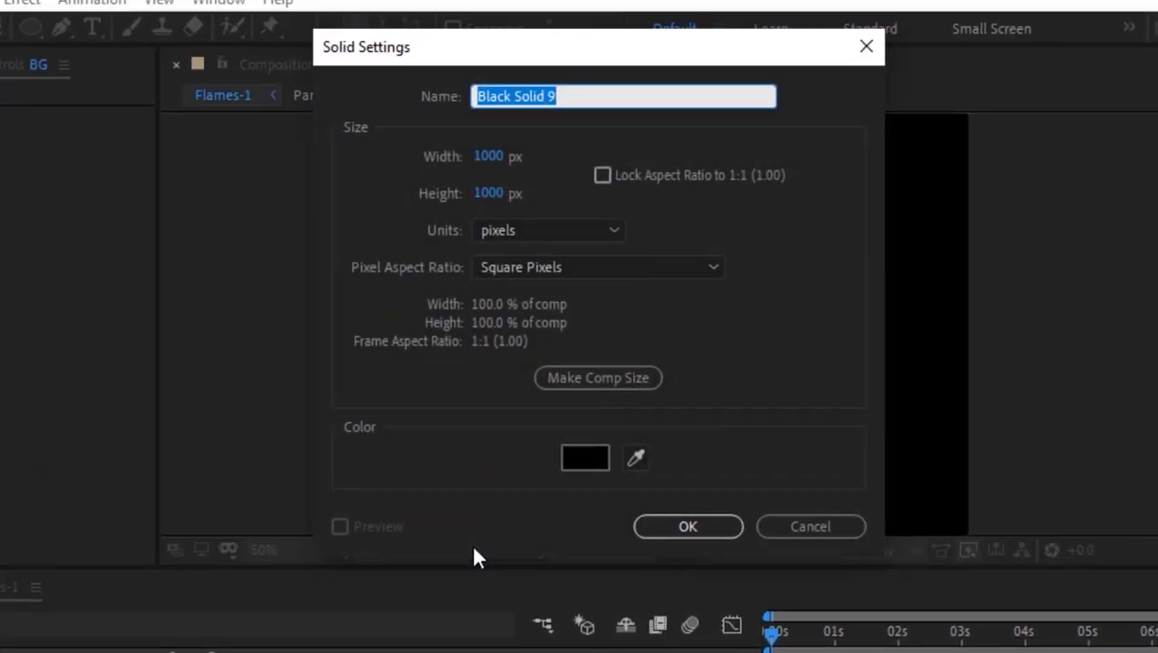
type("Flames-")
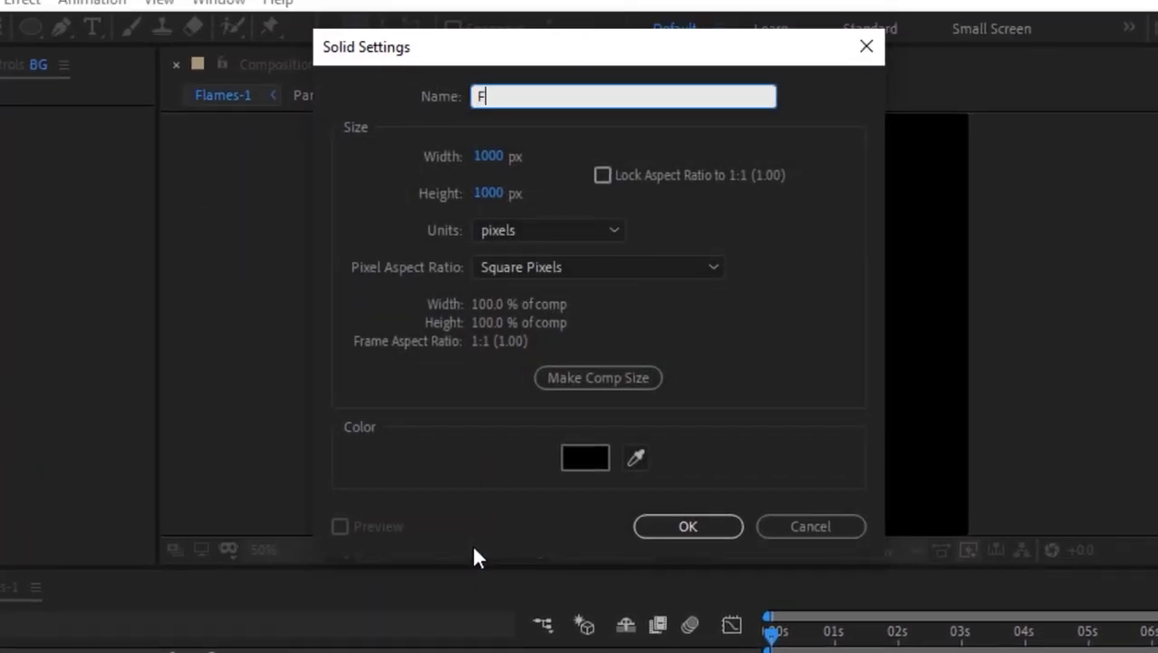
type("1")
key("Return")
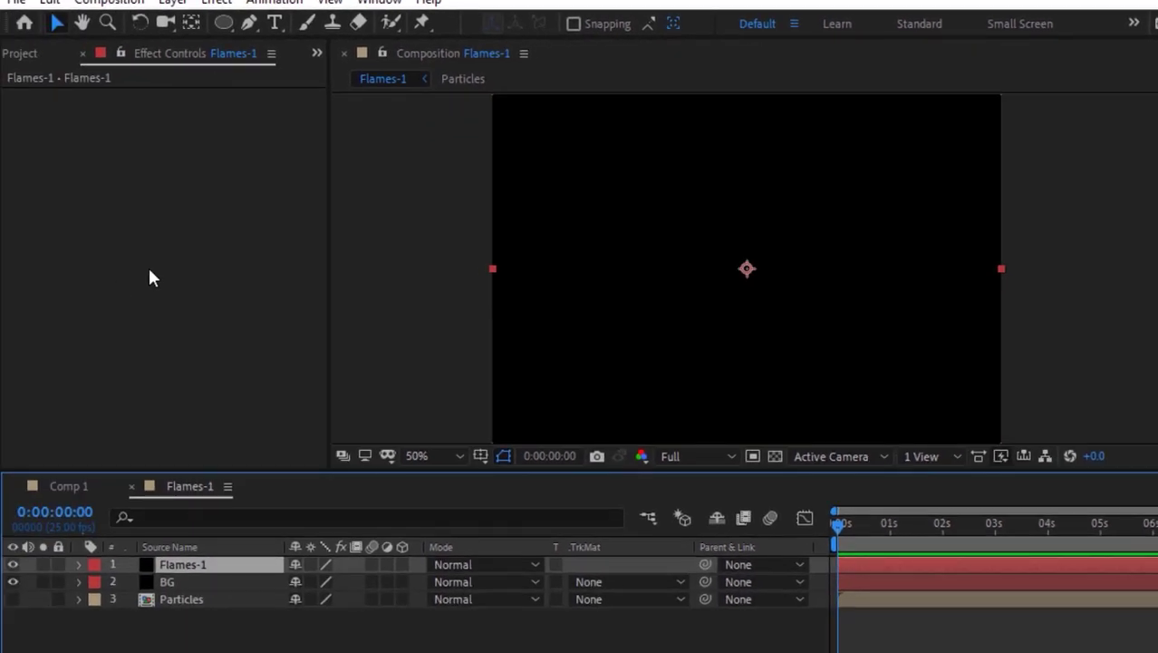
Step: Apply Trapcode Particular to the Flames-1 solid and move to about two seconds
right_click(149, 272)
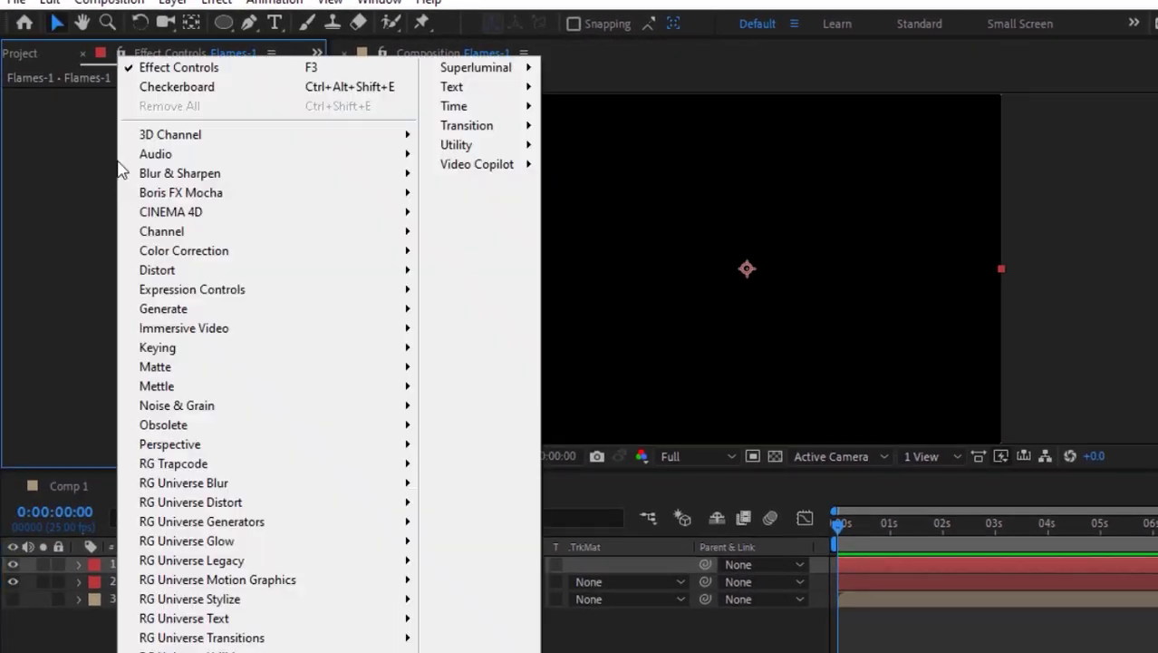
mouse_move(251, 483)
mouse_move(390, 463)
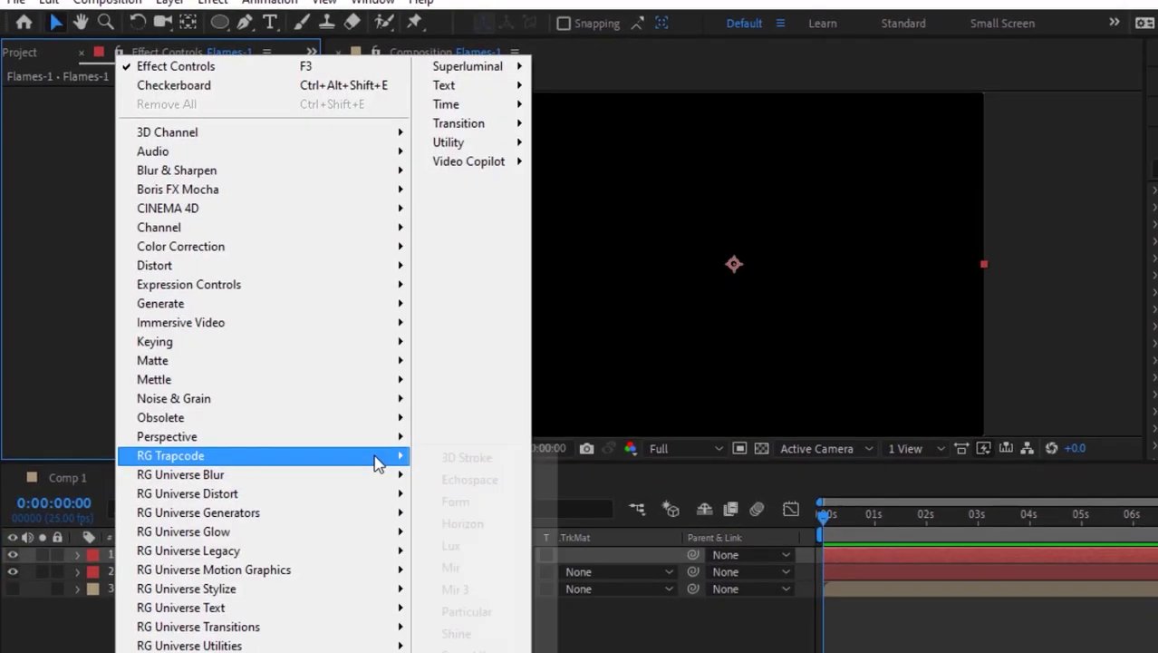
left_click(489, 628)
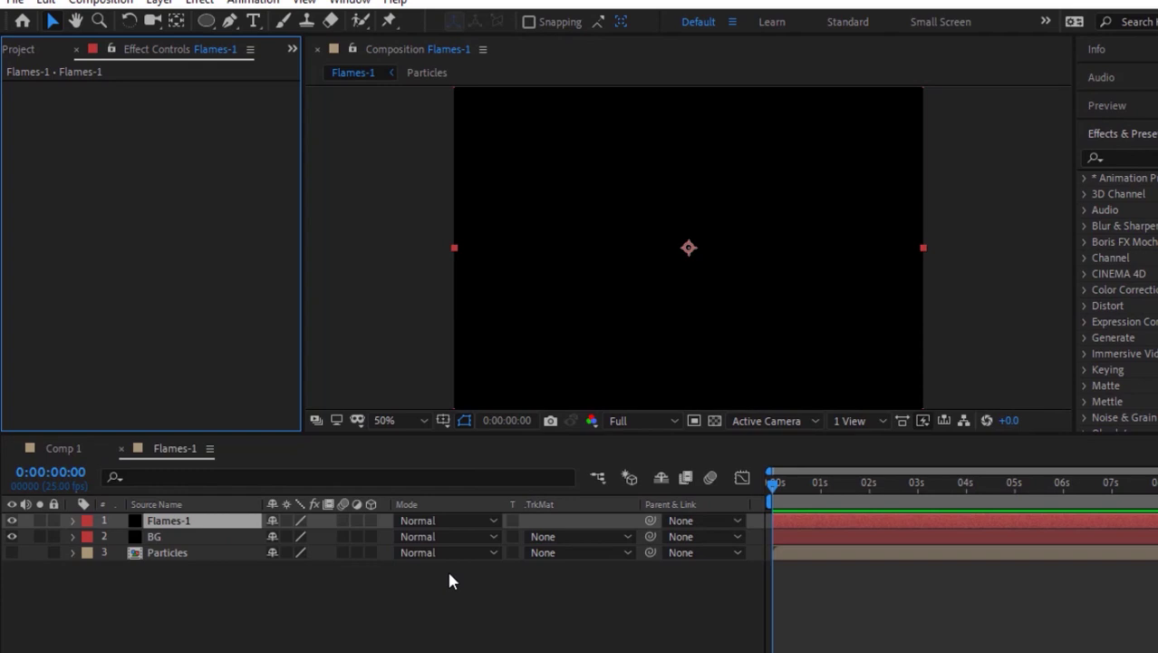
left_click_drag(817, 482, 932, 489)
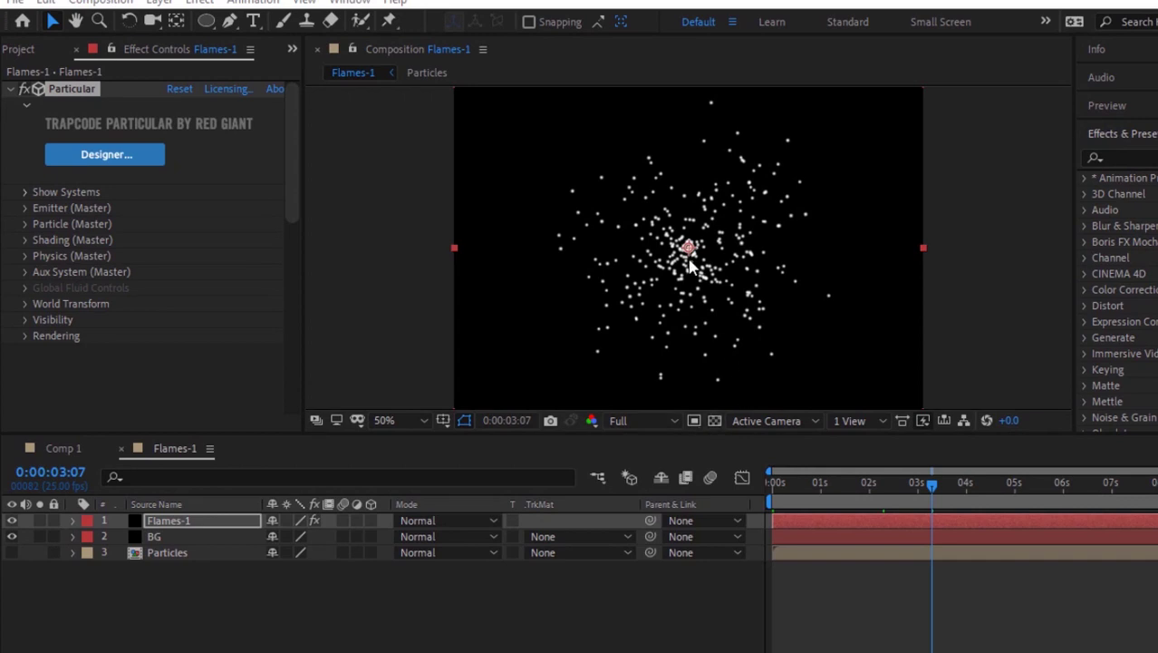
left_click(75, 20)
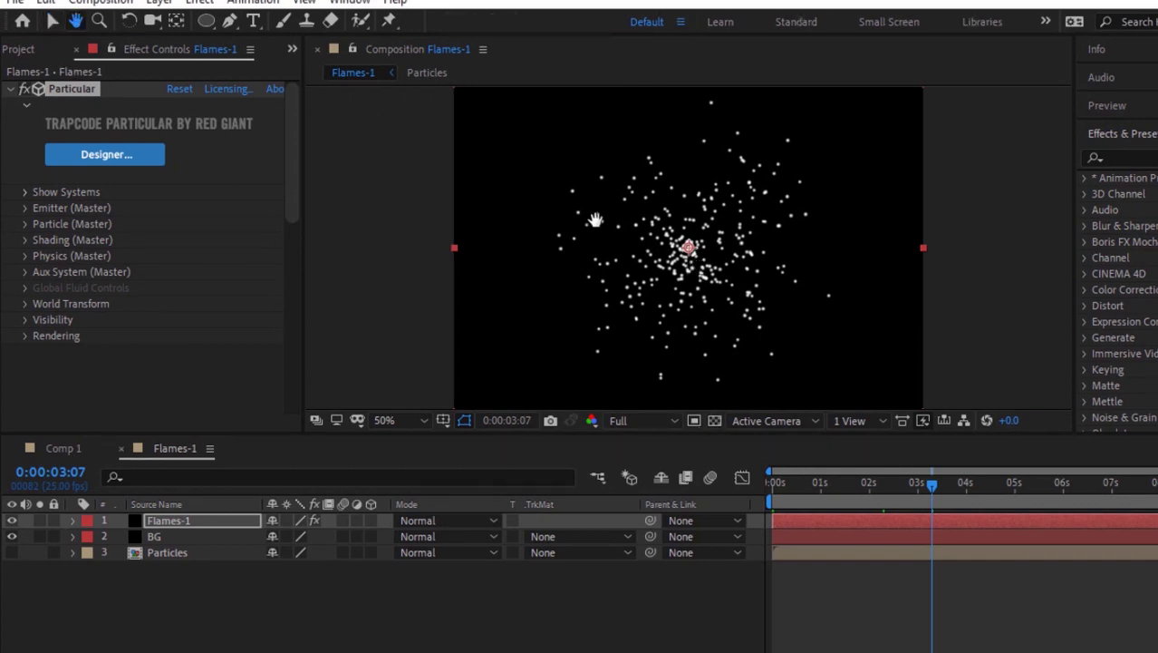
left_click_drag(695, 233, 560, 228)
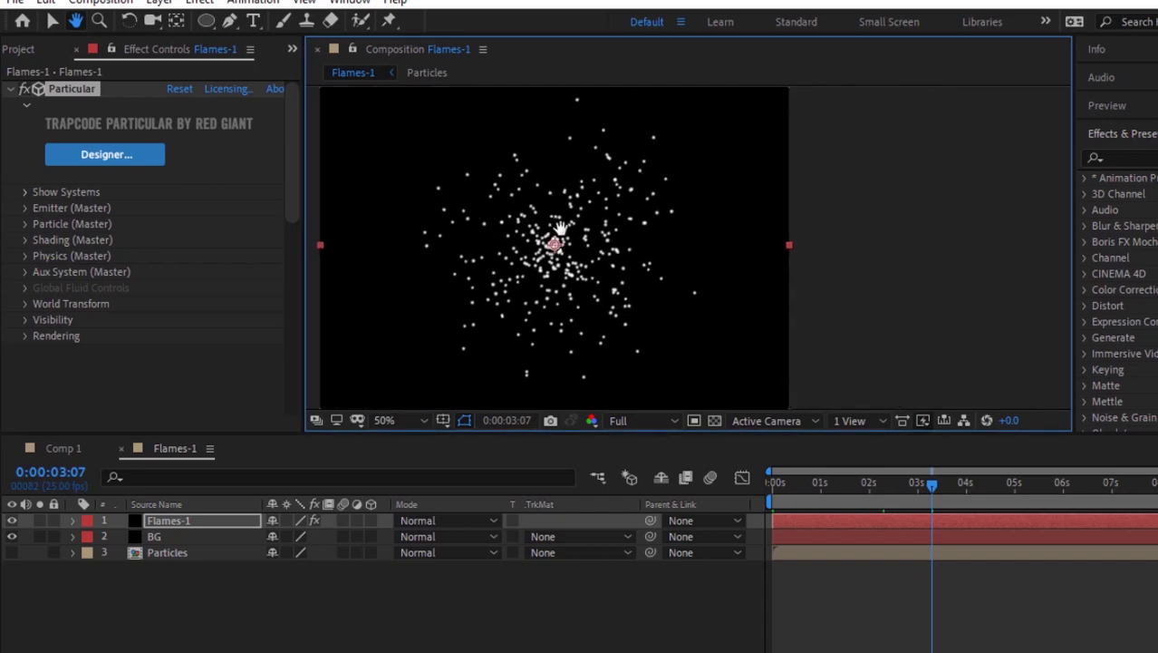
Step: Make the Particular emitter a Sphere positioned at 707, 696
key("v")
left_click(24, 208)
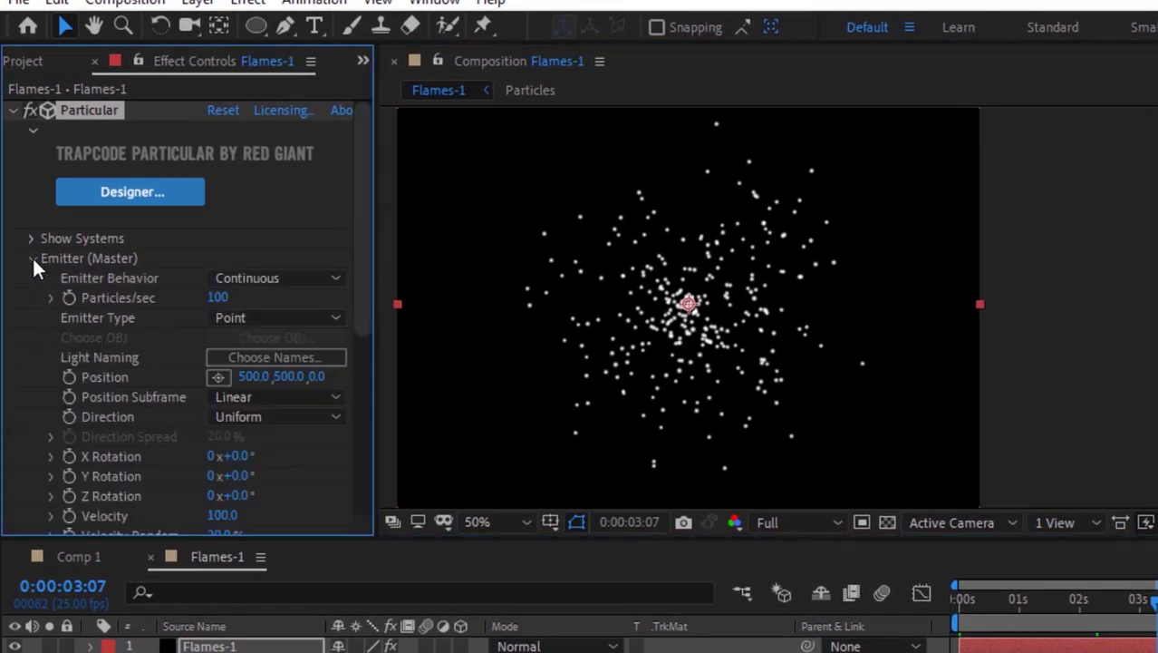
scroll(32, 255, "down", 3)
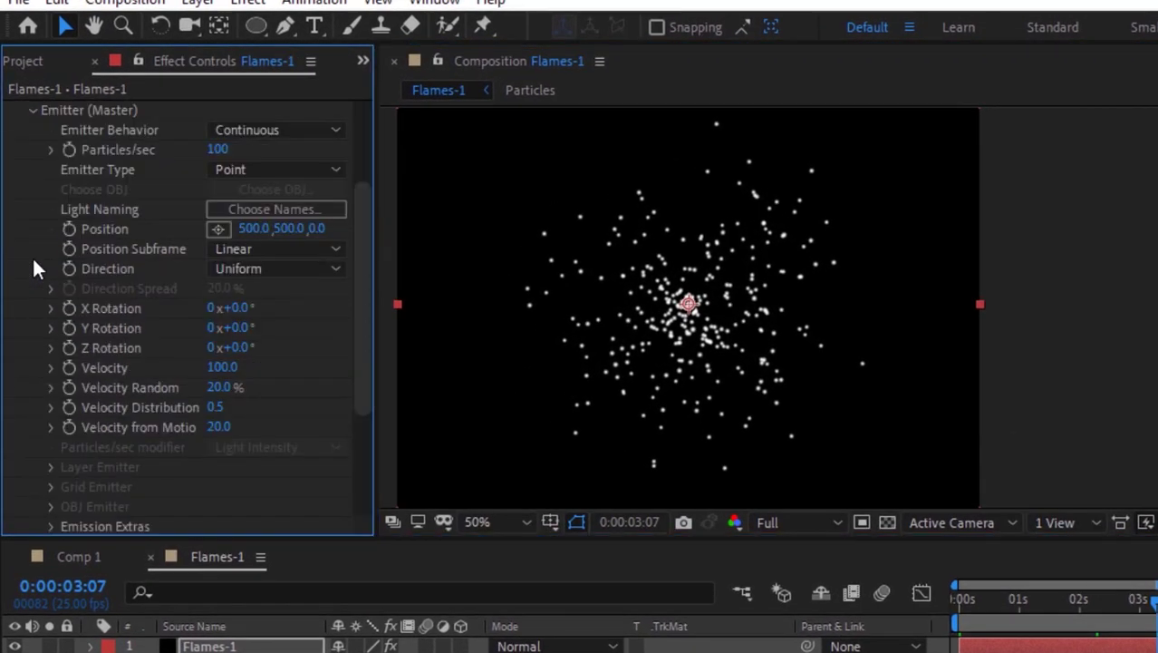
left_click(284, 167)
left_click(286, 243)
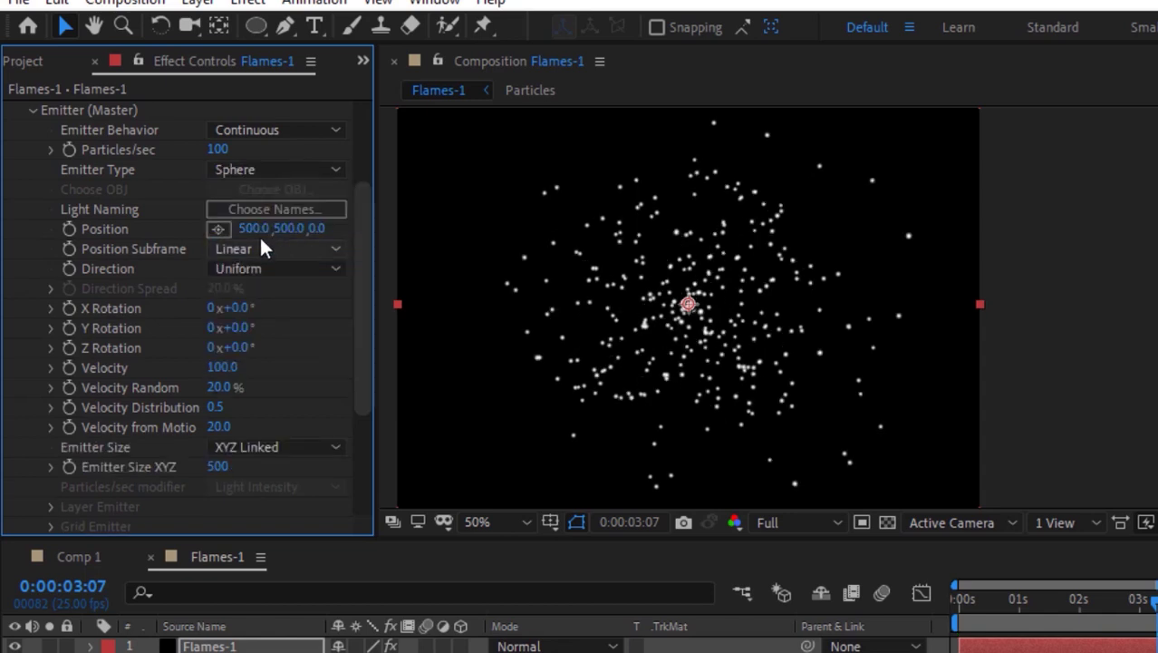
left_click(258, 230)
type("707")
key("Tab")
type("696")
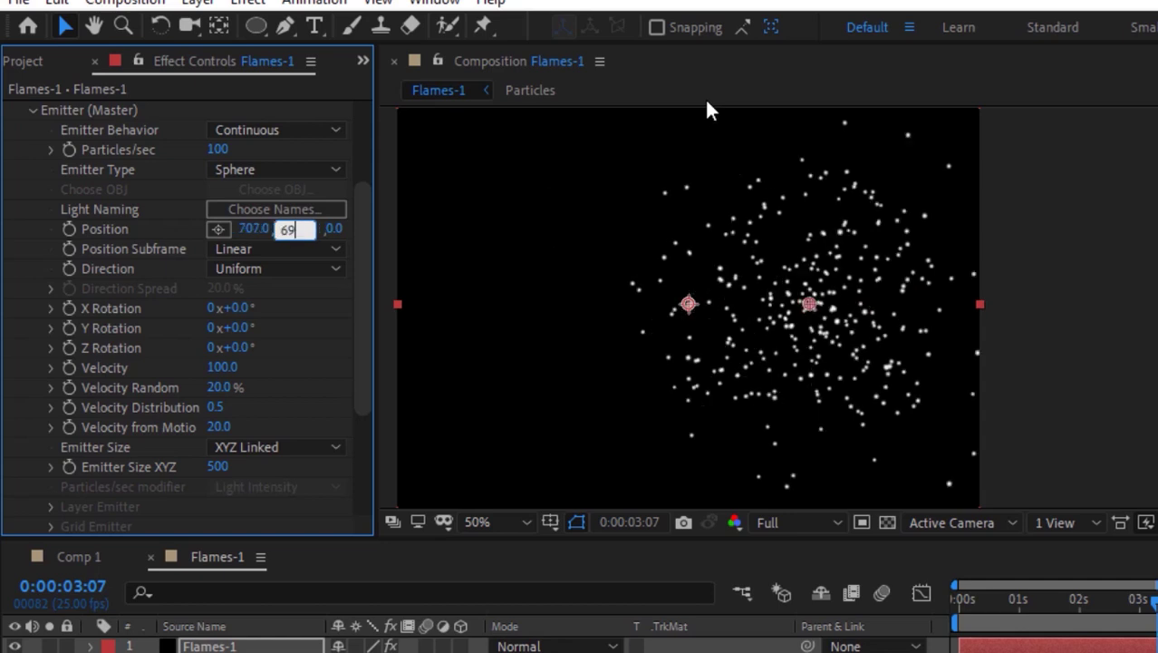
key("Return")
Step: Set the particle velocity to -10
key("comma")
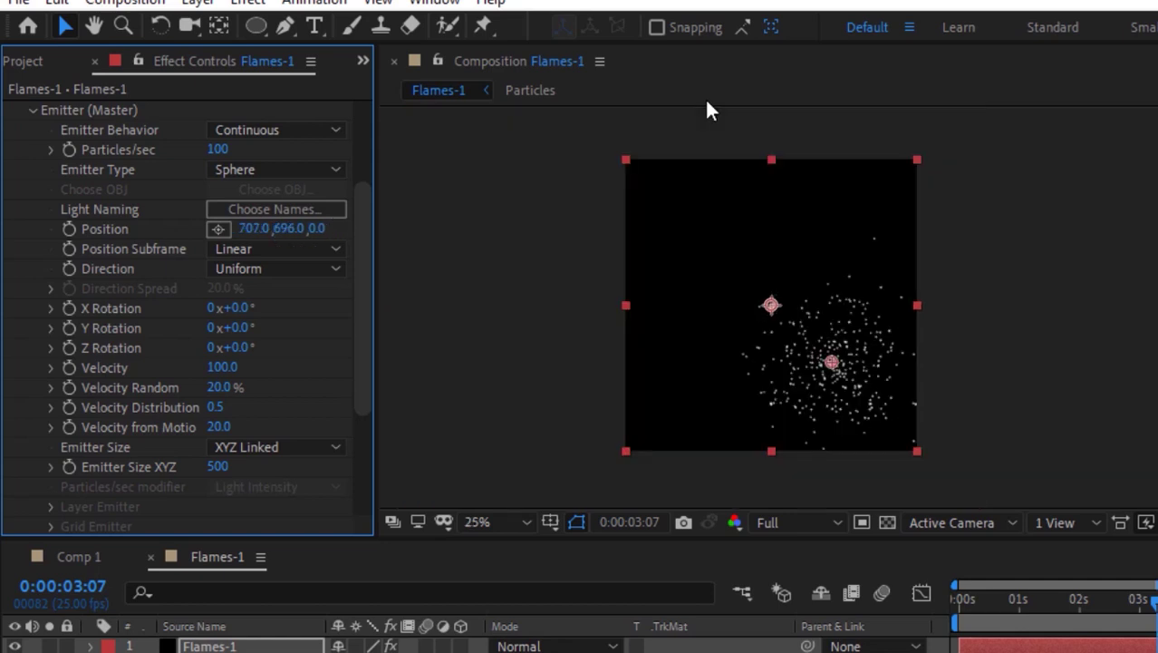
key("h")
left_click_drag(791, 223, 595, 260)
scroll(798, 196, "up", 2)
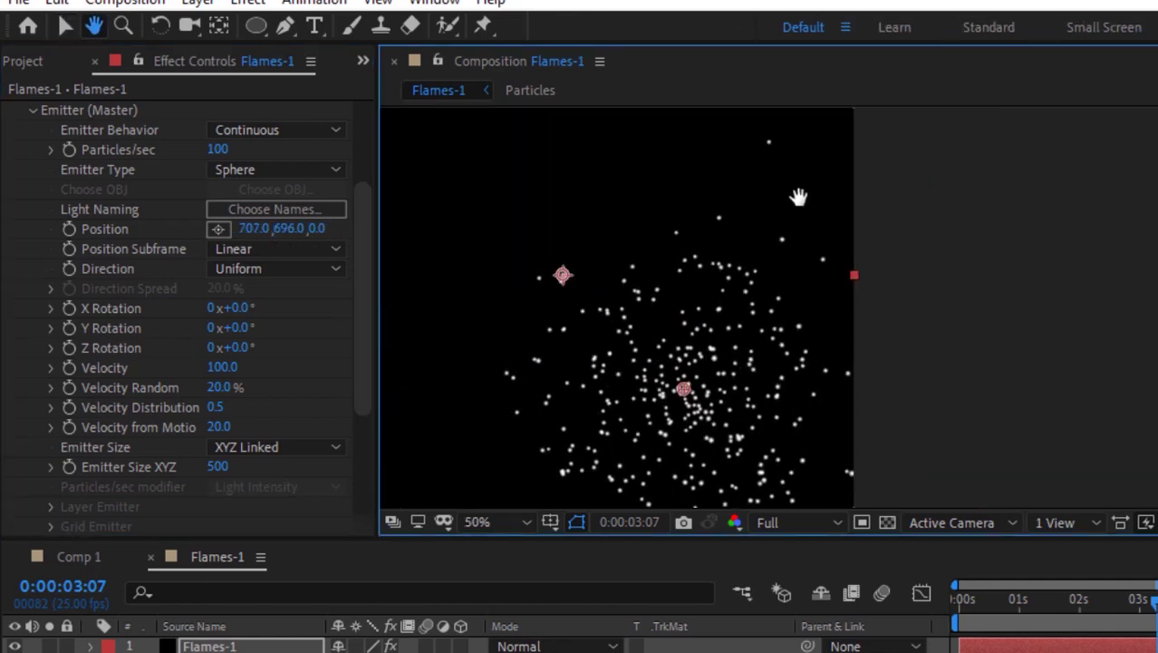
scroll(775, 213, "down", 2)
key("v")
left_click_drag(361, 284, 362, 319)
left_click(237, 297)
type("-10")
key("Return")
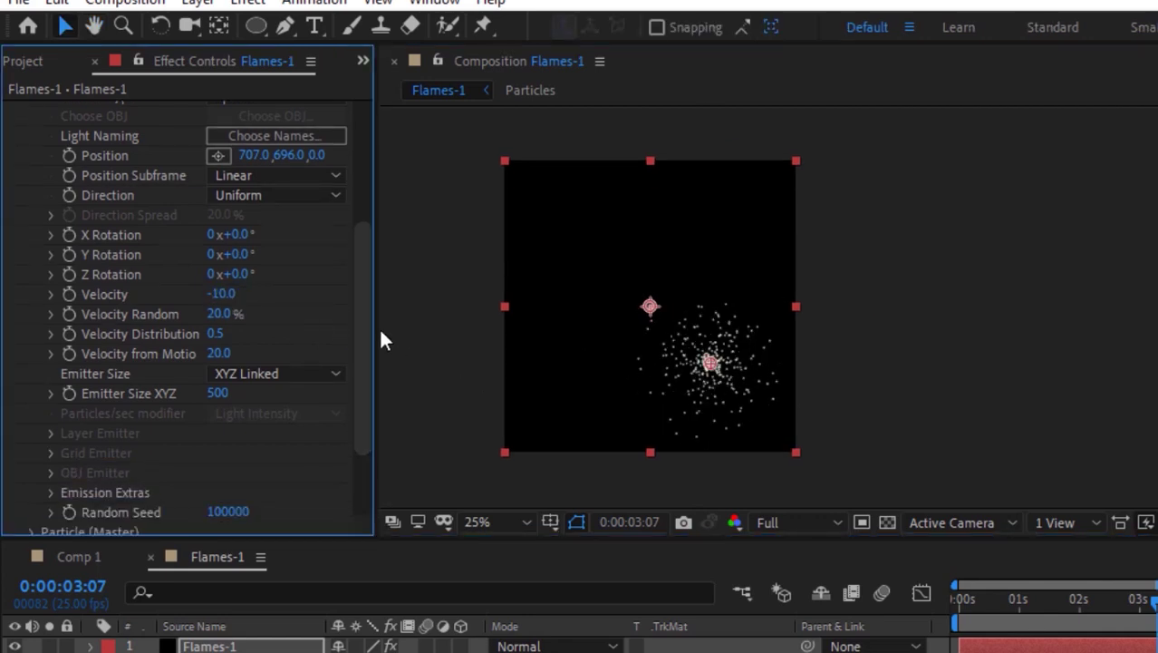
Step: Set emitter size to XYZ Individual with X 60, Y 20 and Z 20
left_click(276, 373)
left_click(303, 421)
left_click(219, 393)
type("60")
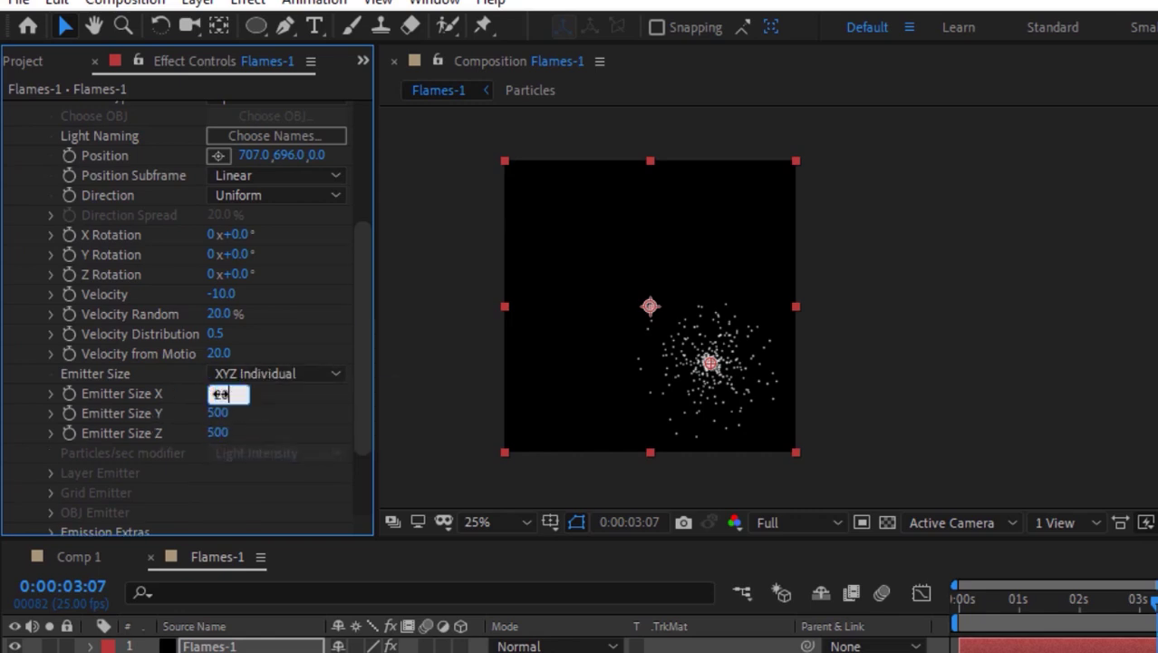
key("Tab")
type("20")
key("Tab")
type("20")
key("Return")
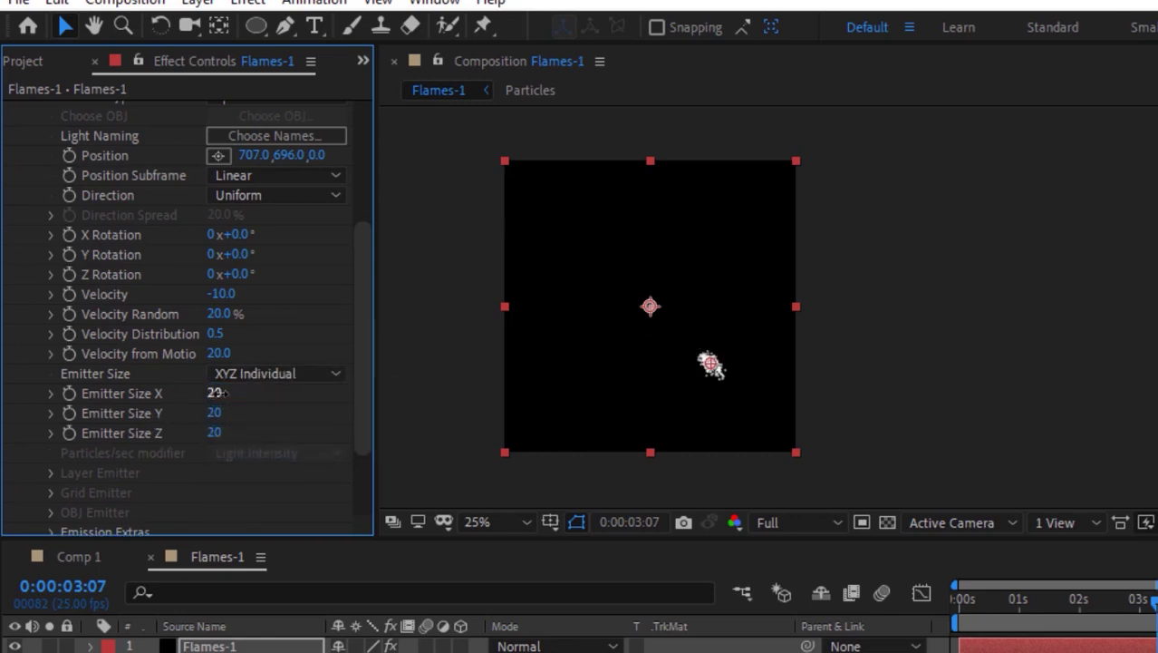
scroll(356, 416, "down", 3)
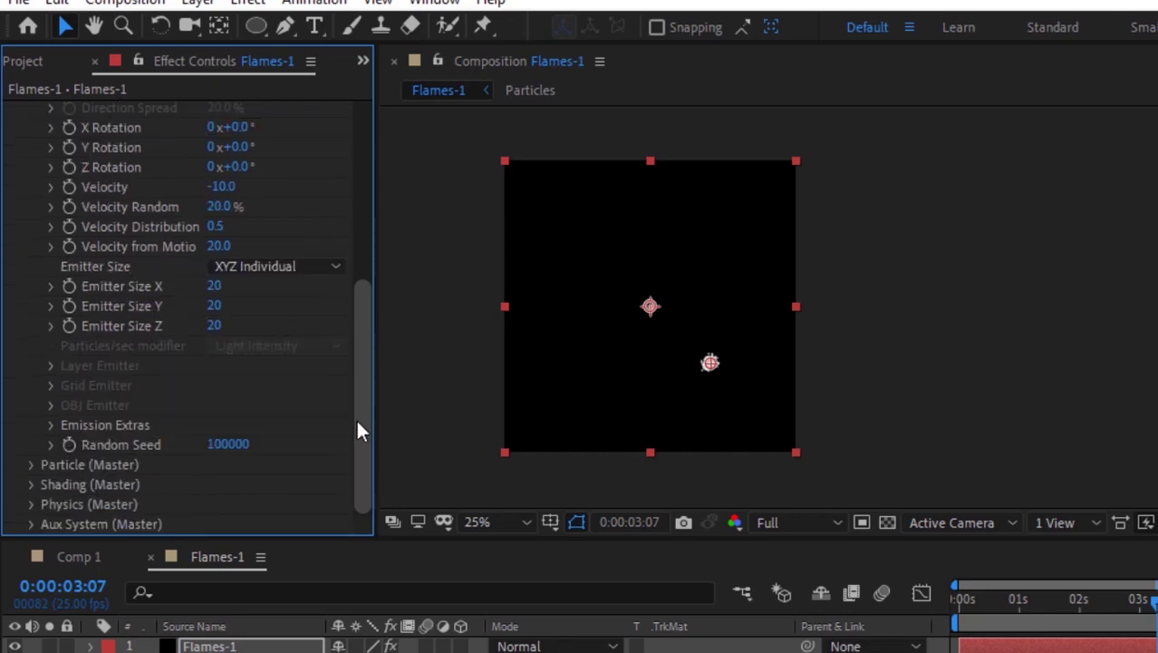
scroll(360, 218, "up", 7)
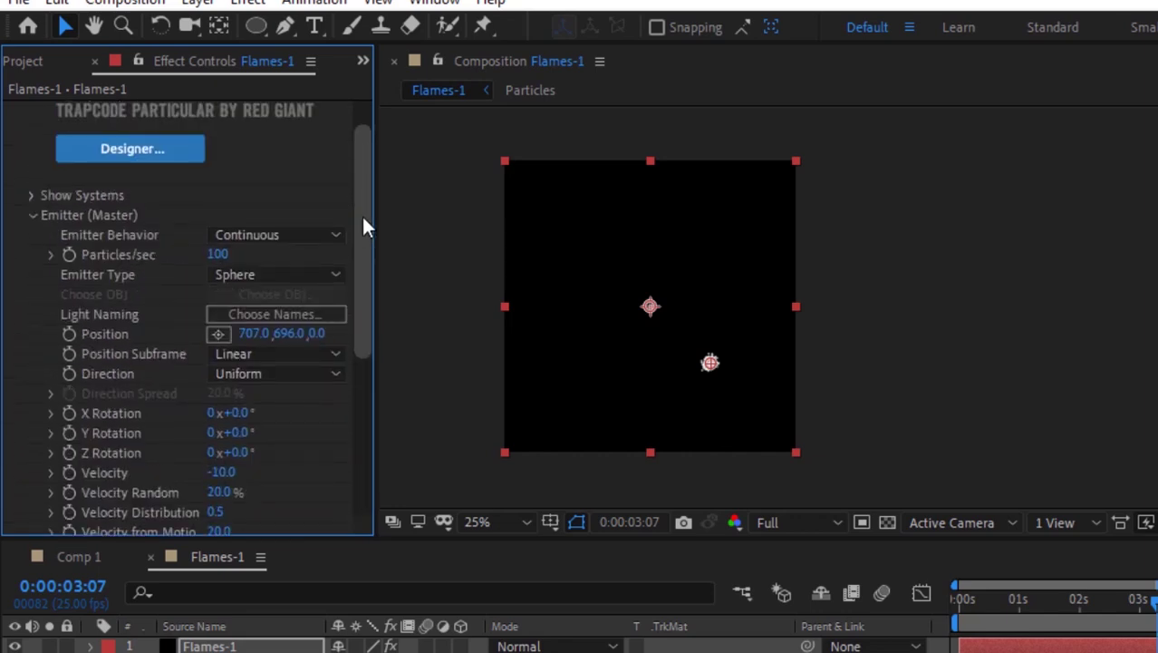
Step: Collapse the Emitter settings and open Particle (Master) to edit particle life
left_click(33, 216)
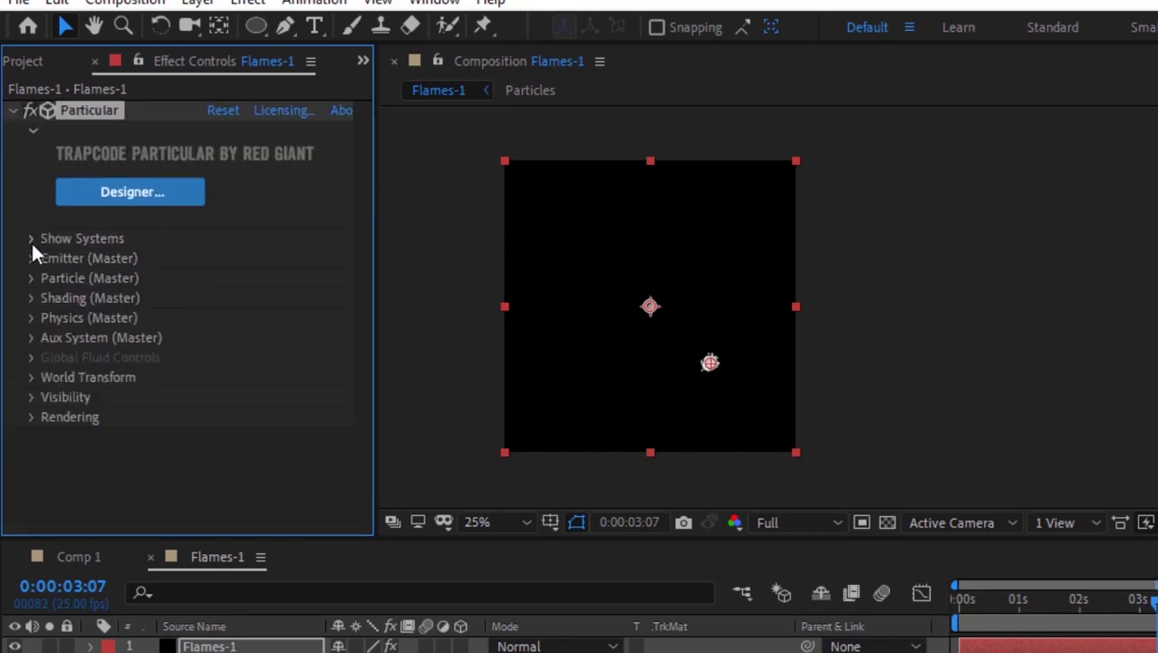
left_click(31, 278)
scroll(30, 278, "down", 4)
left_click(219, 130)
Step: Set particle life 1.8 s, life random 100%, sphere feather 0 and size 70
key("Return")
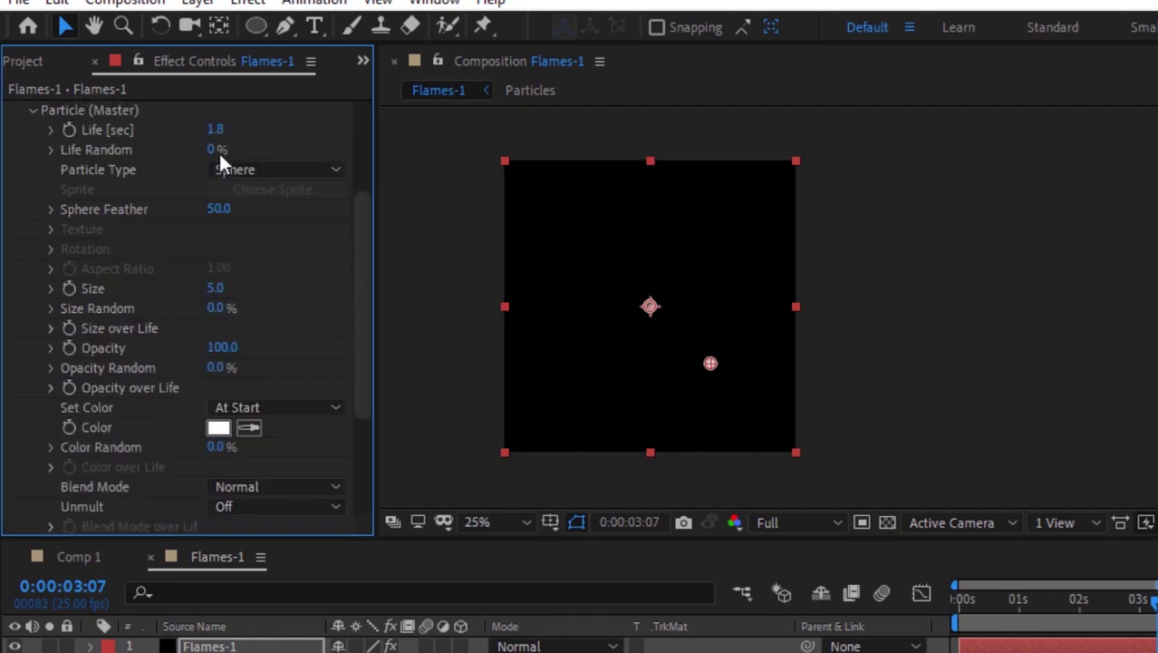
left_click_drag(218, 151, 639, 142)
left_click(856, 352)
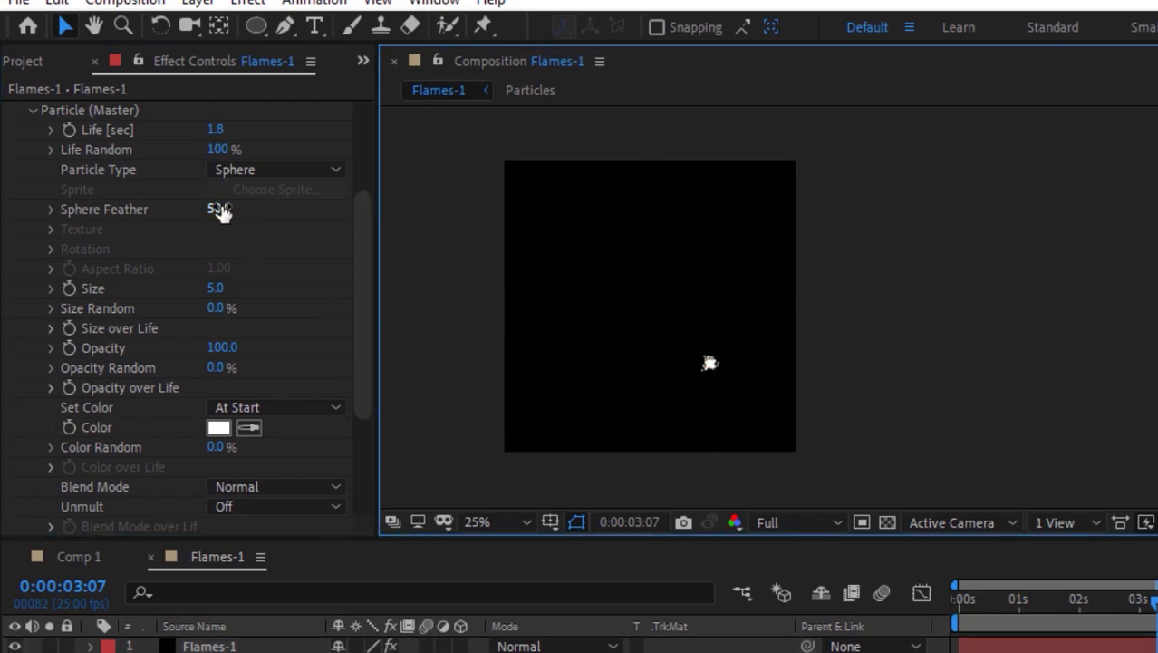
left_click(220, 210)
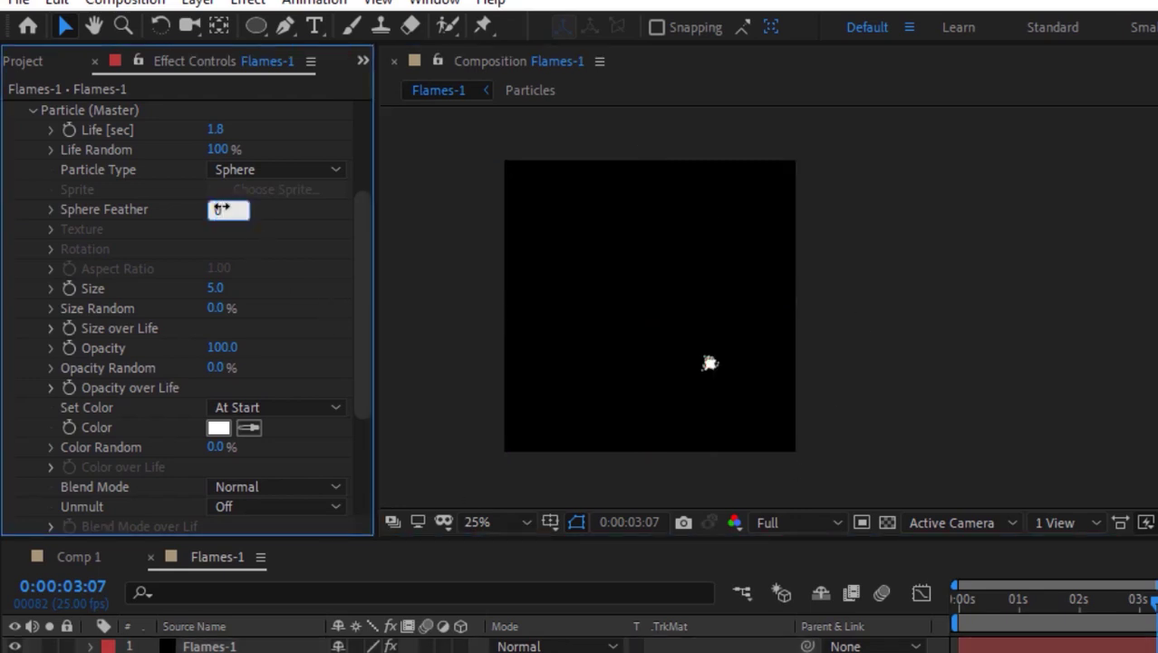
type("0")
key("Return")
left_click(218, 288)
type("70")
key("Return")
Step: Apply a trapezoid Size over Life preset and reshape its rising and falling points
left_click(51, 328)
scroll(51, 337, "down", 1)
left_click_drag(374, 343, 467, 342)
left_click(380, 341)
left_click(377, 433)
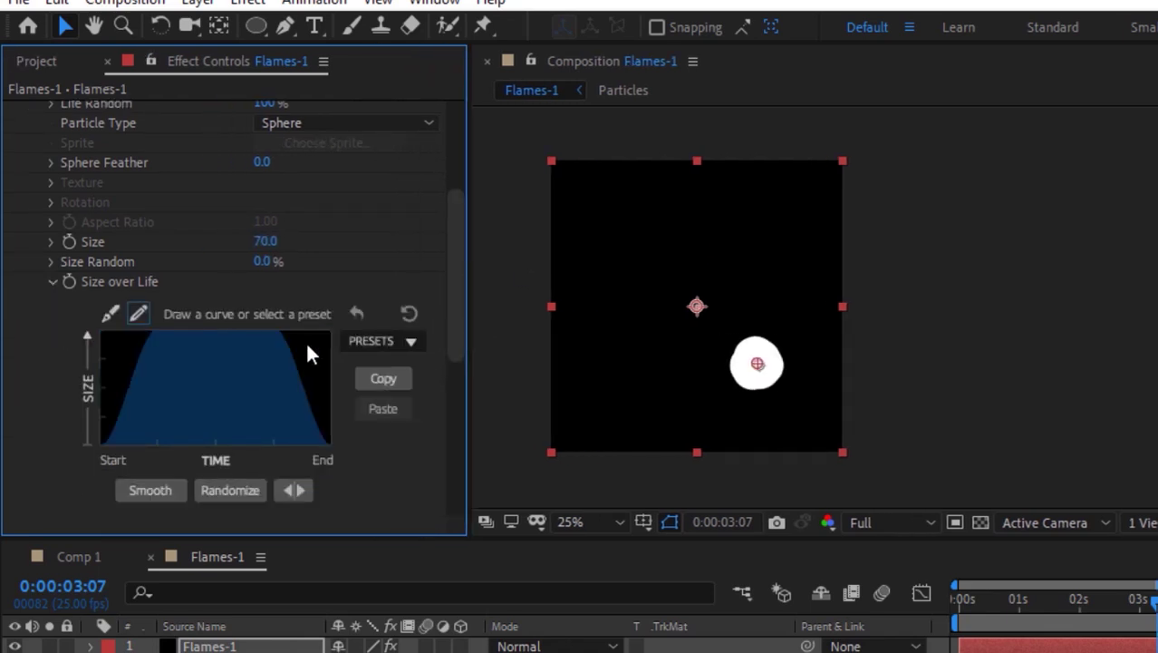
left_click(109, 313)
left_click_drag(144, 342, 132, 331)
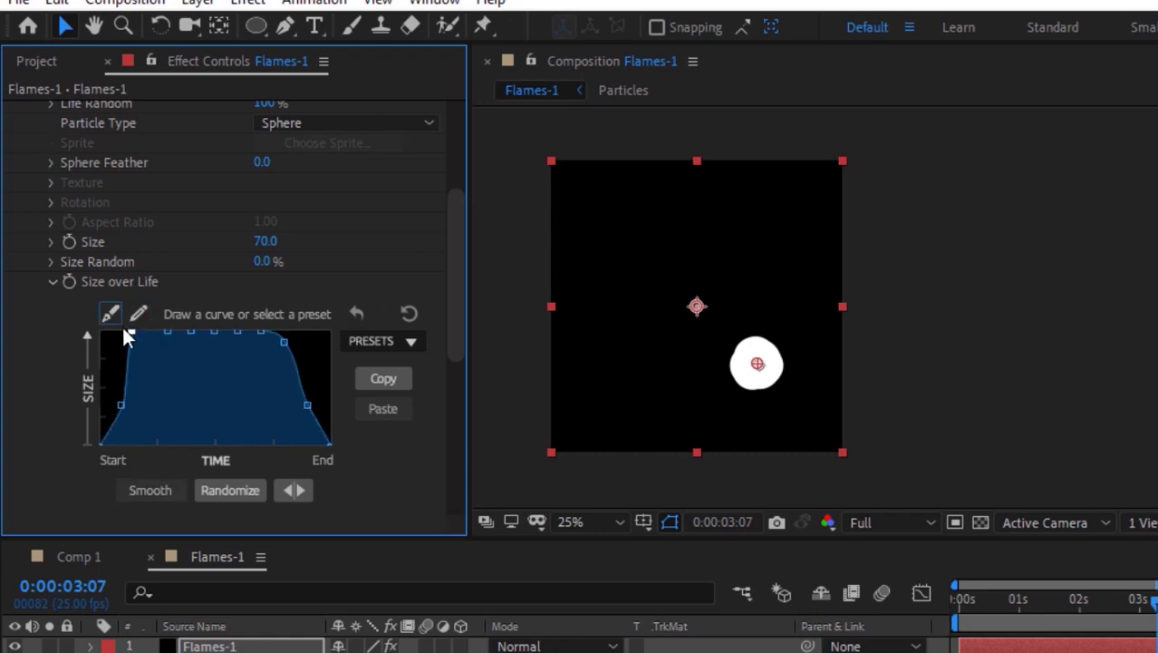
mouse_move(285, 343)
left_mouse_down()
mouse_move(302, 332)
mouse_move(293, 348)
left_mouse_up()
left_click(51, 281)
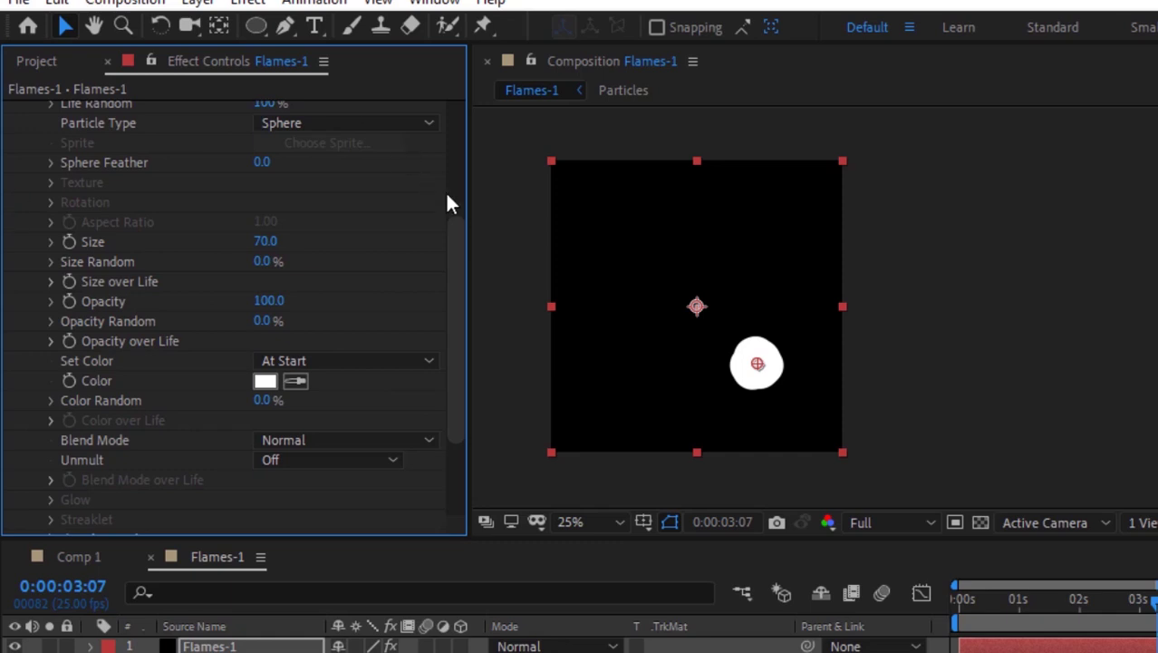
scroll(457, 162, "up", 5)
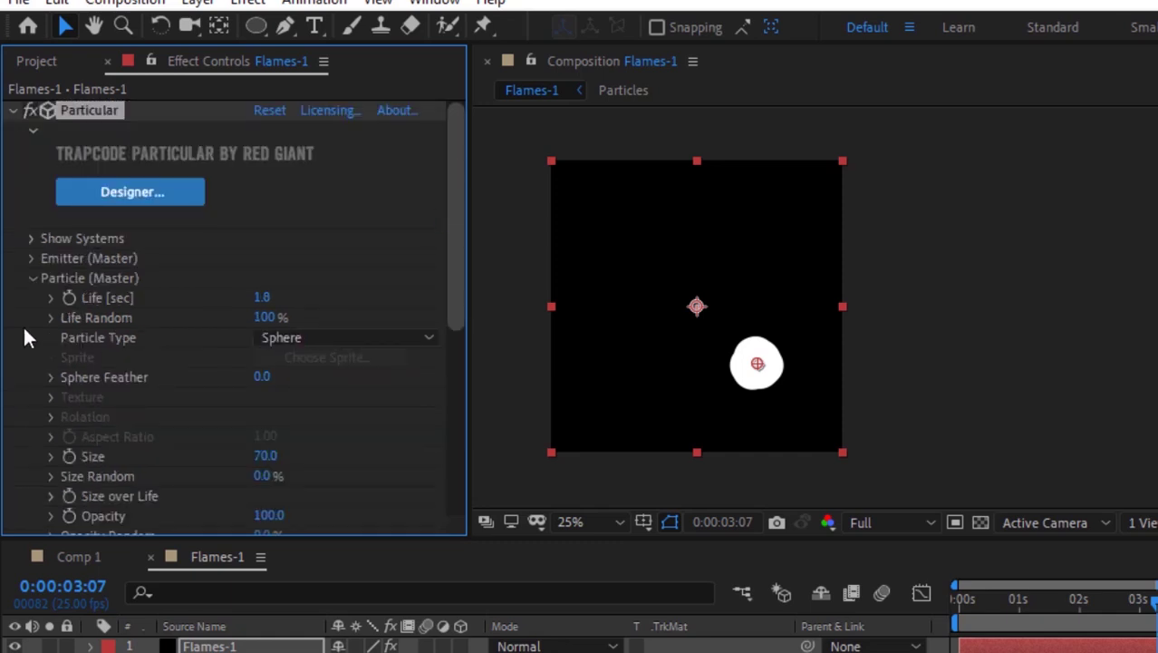
Step: Set the Particular Air physics Wind X and Wind Y to -150
left_click(31, 278)
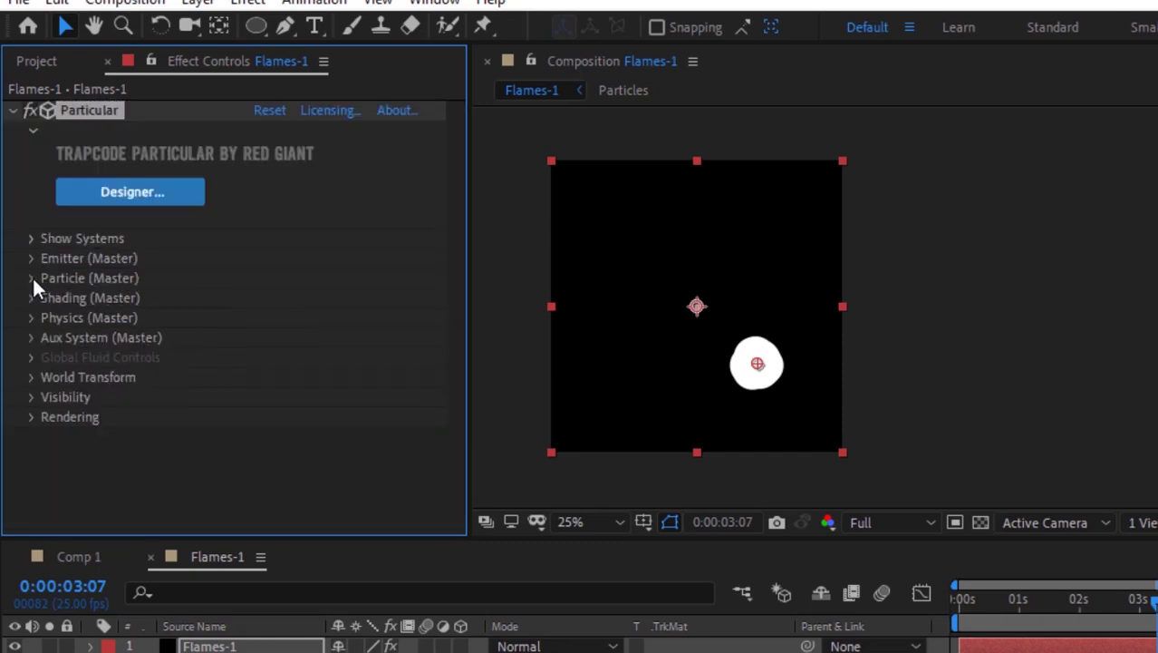
left_click(499, 461)
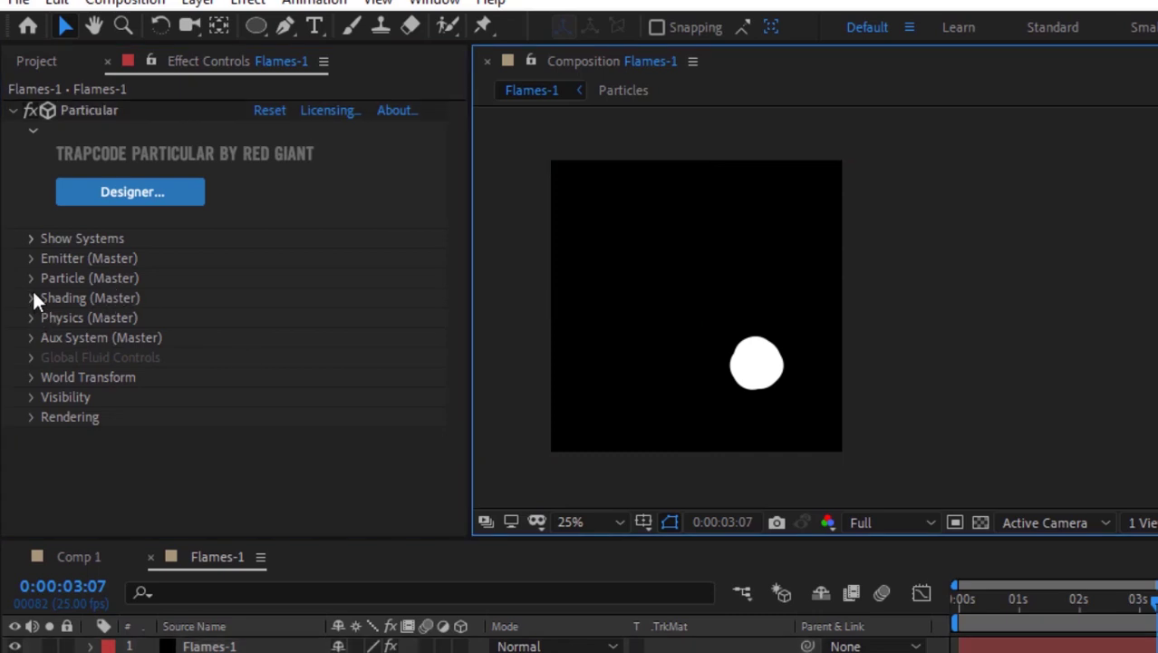
left_click(31, 316)
left_click(50, 399)
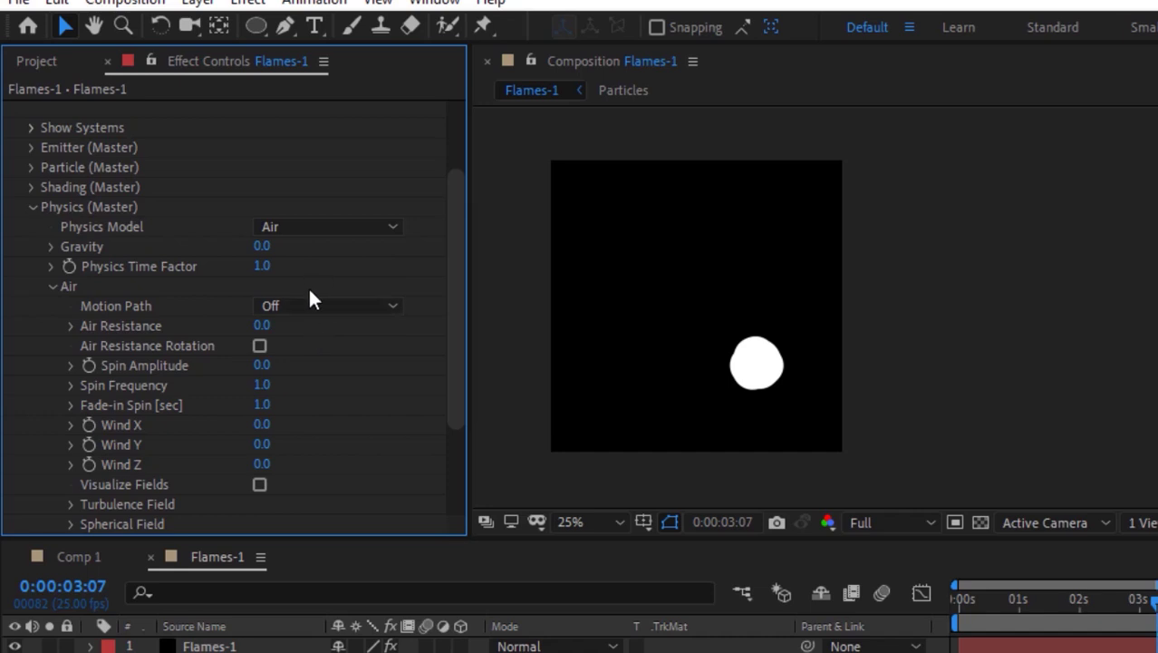
left_click(262, 425)
type("-150")
key("Tab")
type("-150")
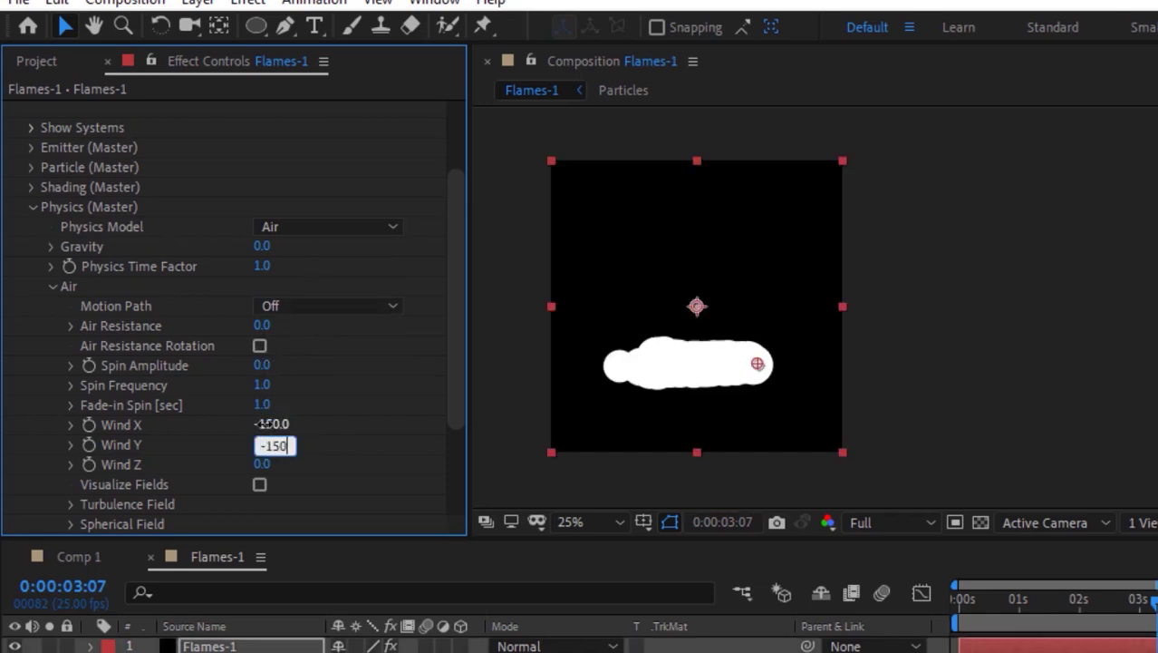
key("Return")
Step: Set the Turbulence Field Affect Size to 10 and collapse the Physics settings
scroll(450, 397, "down", 2)
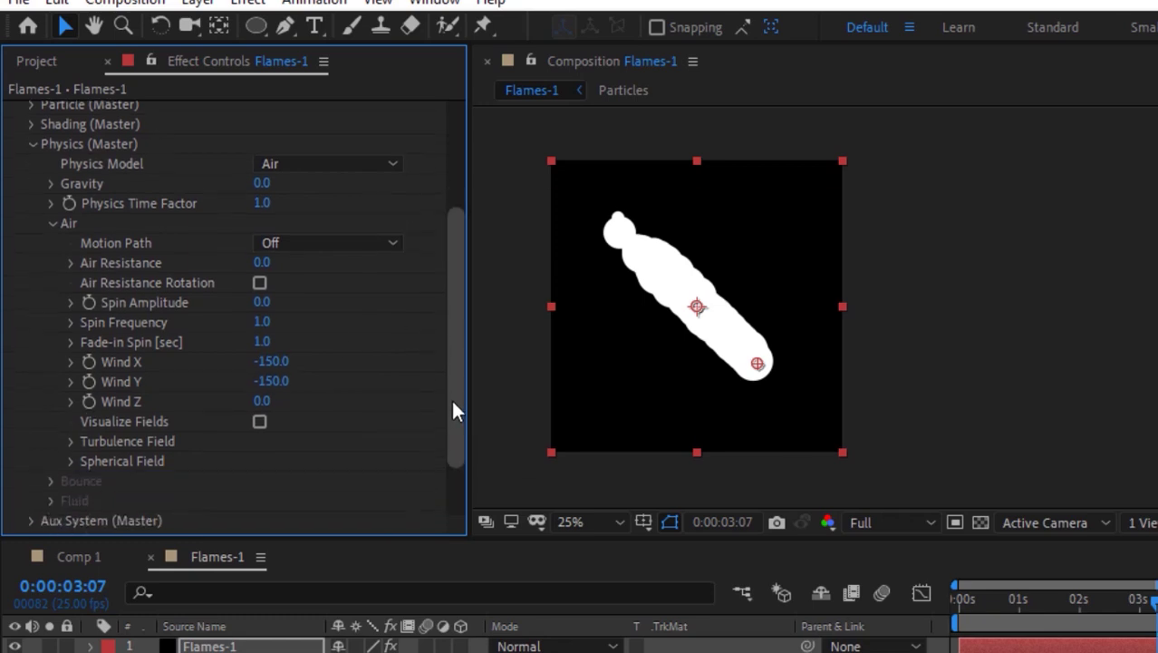
left_click(72, 438)
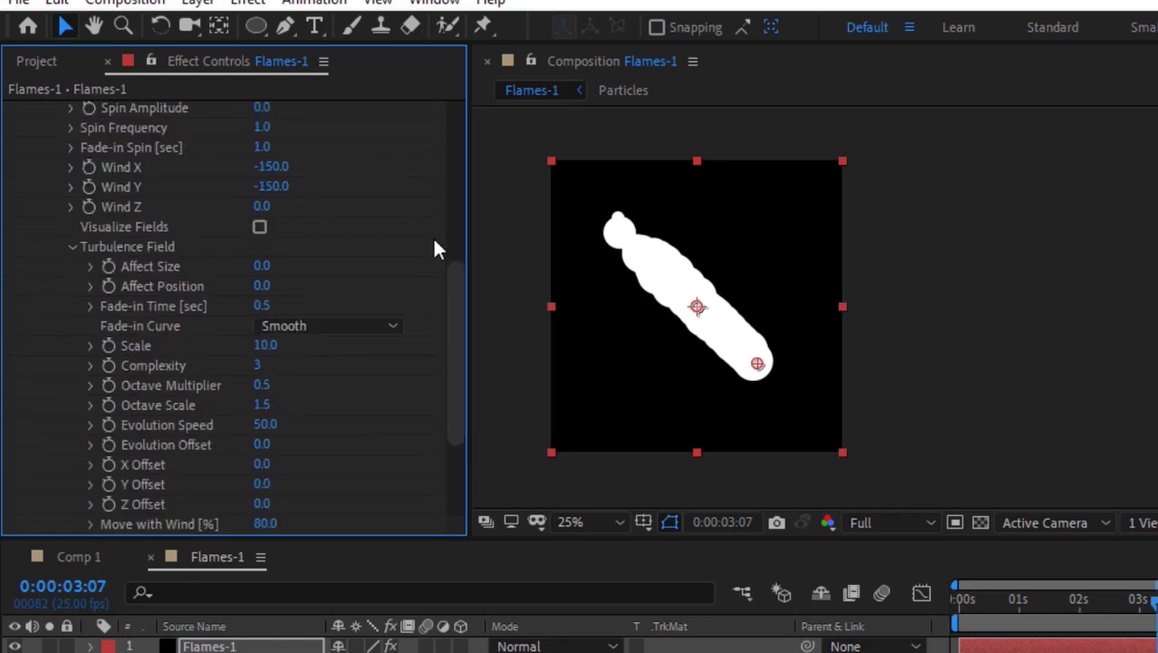
left_click(264, 266)
type("-30")
key("Return")
left_click(264, 266)
type("10")
key("Return")
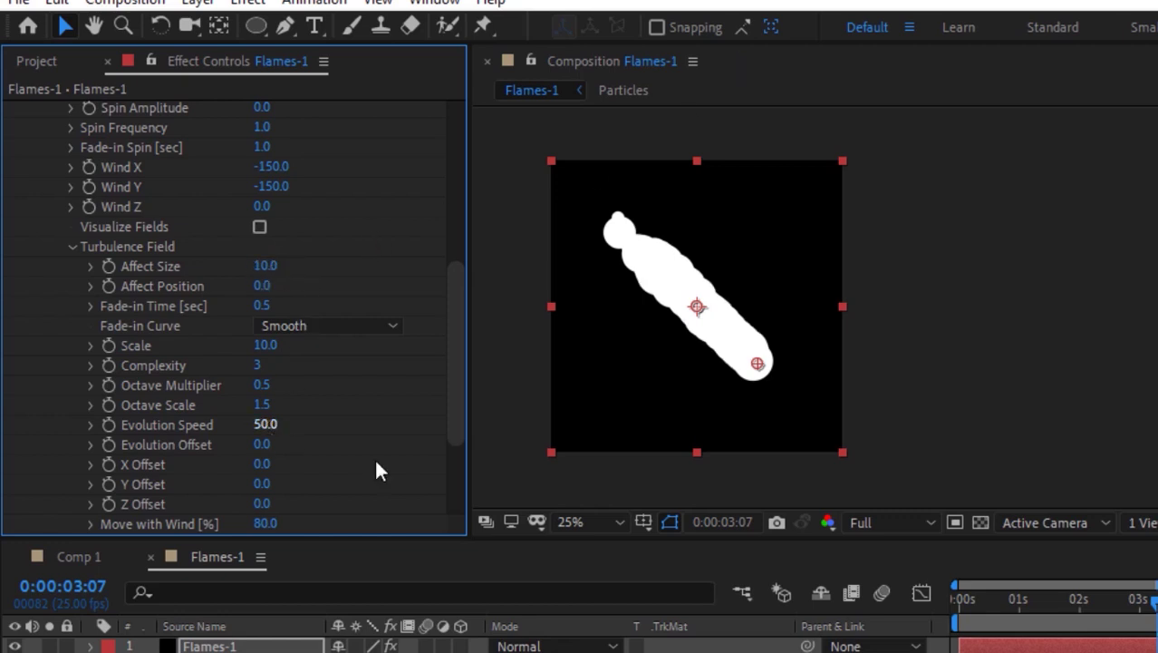
scroll(452, 414, "down", 3)
left_click(67, 380)
scroll(65, 380, "up", 6)
left_click(57, 310)
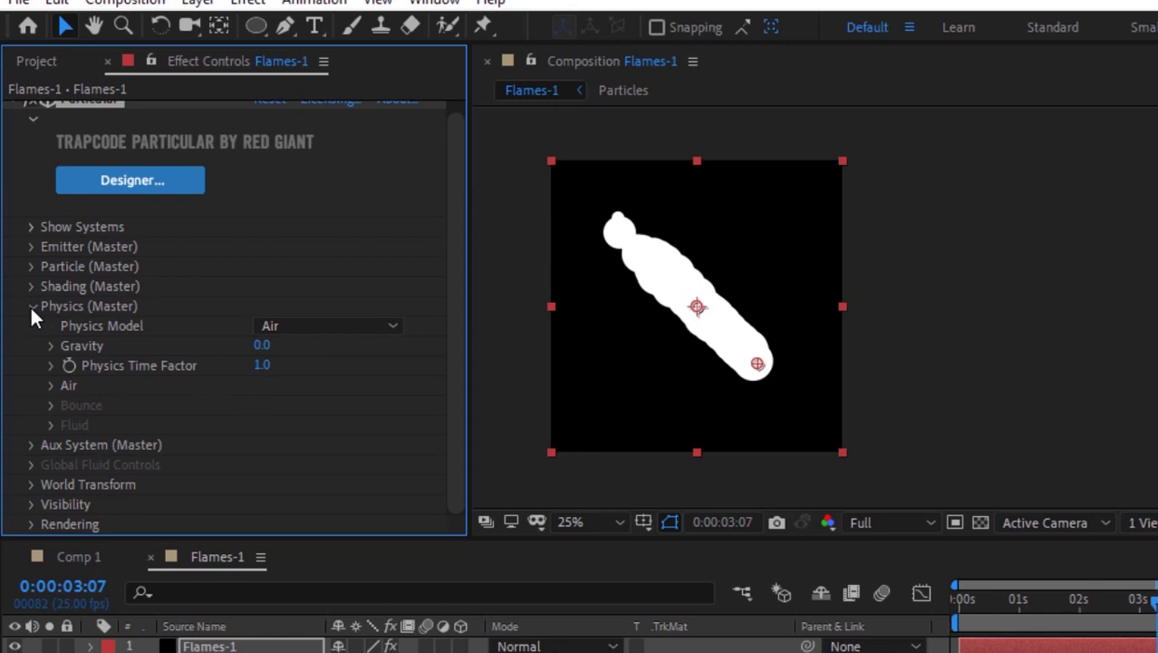
left_click(32, 307)
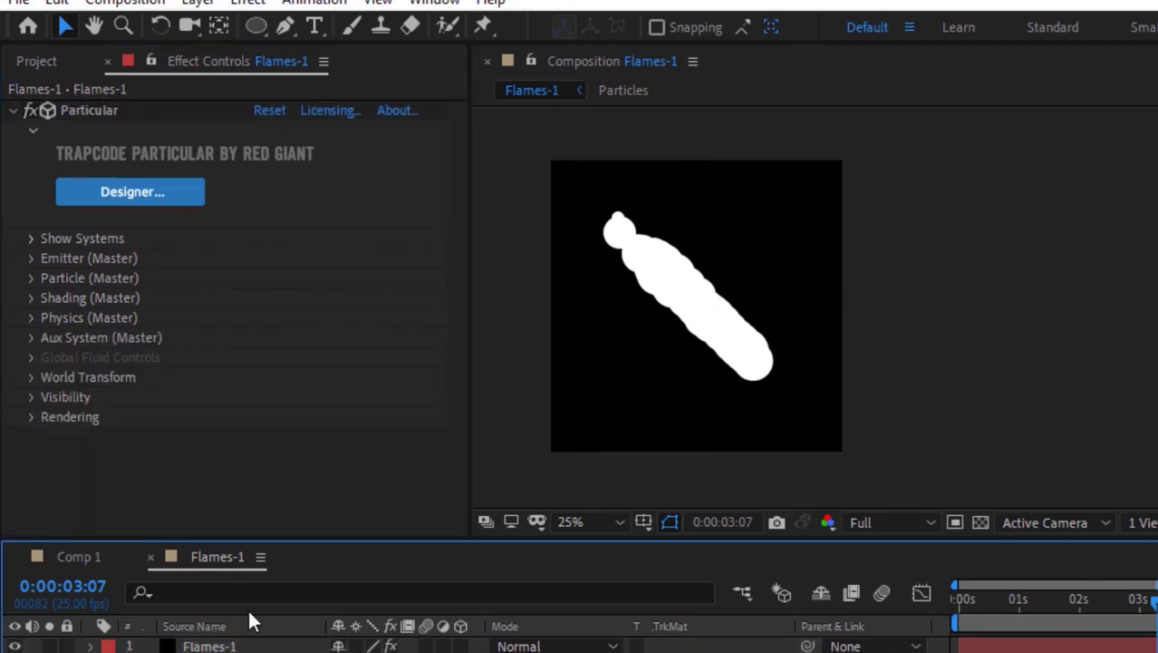
Step: Duplicate the Flames-1 layer with Ctrl+D and rename the top copy Flames-2
left_click(222, 646)
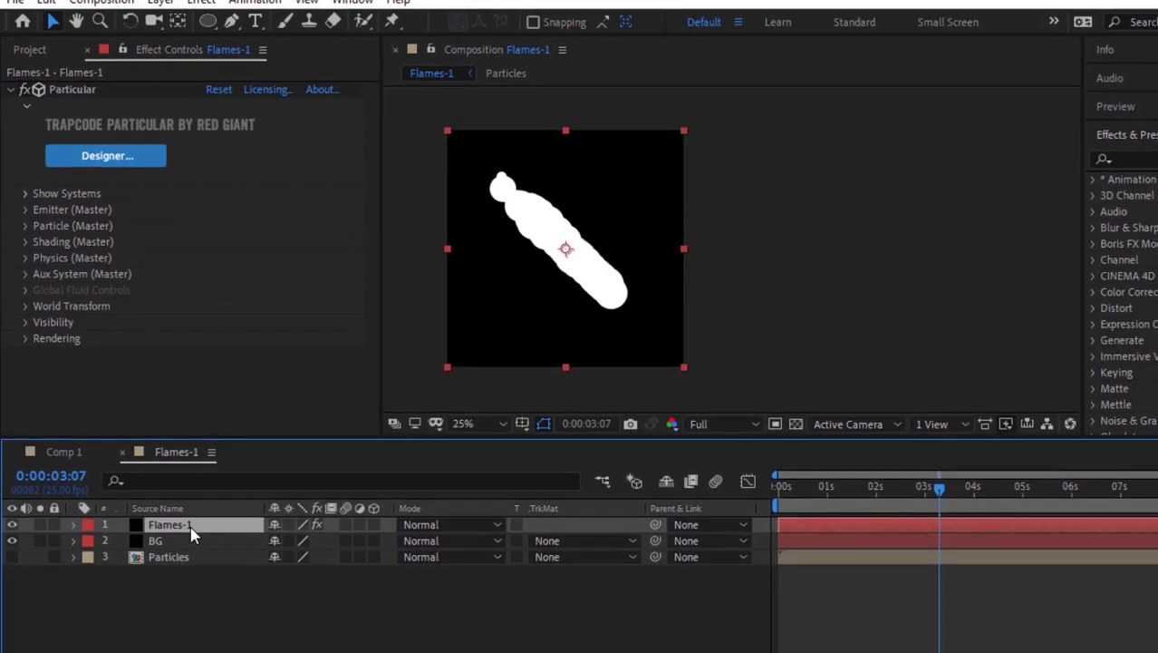
key("ctrl+d")
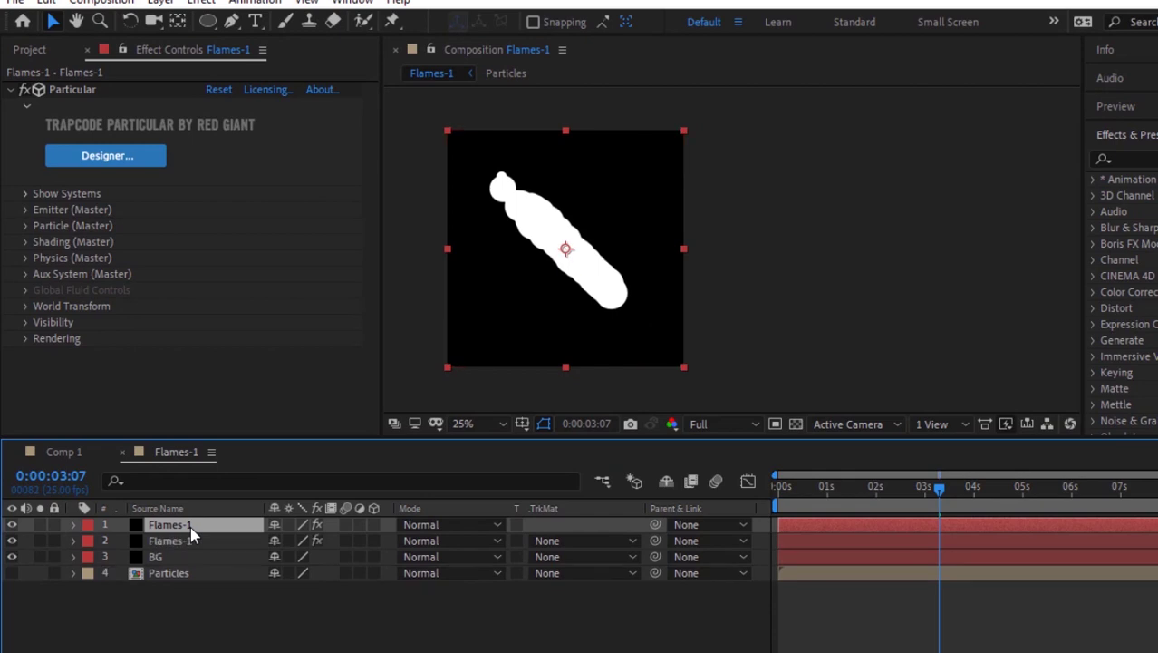
key("Return")
key("Right")
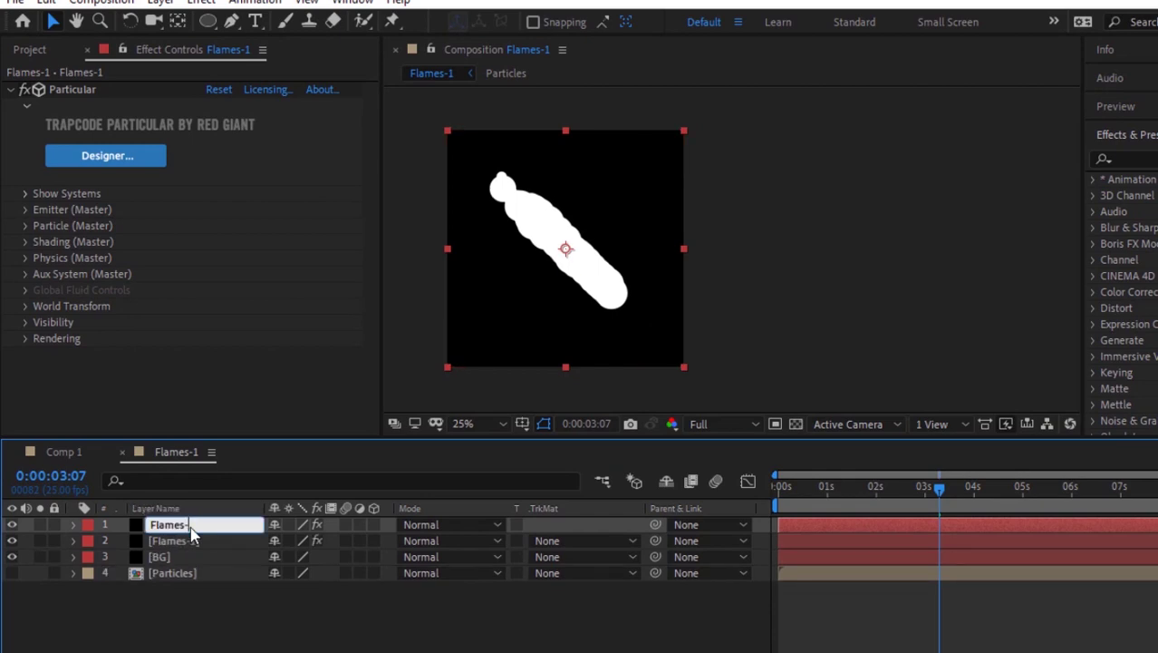
type("2")
key("Return")
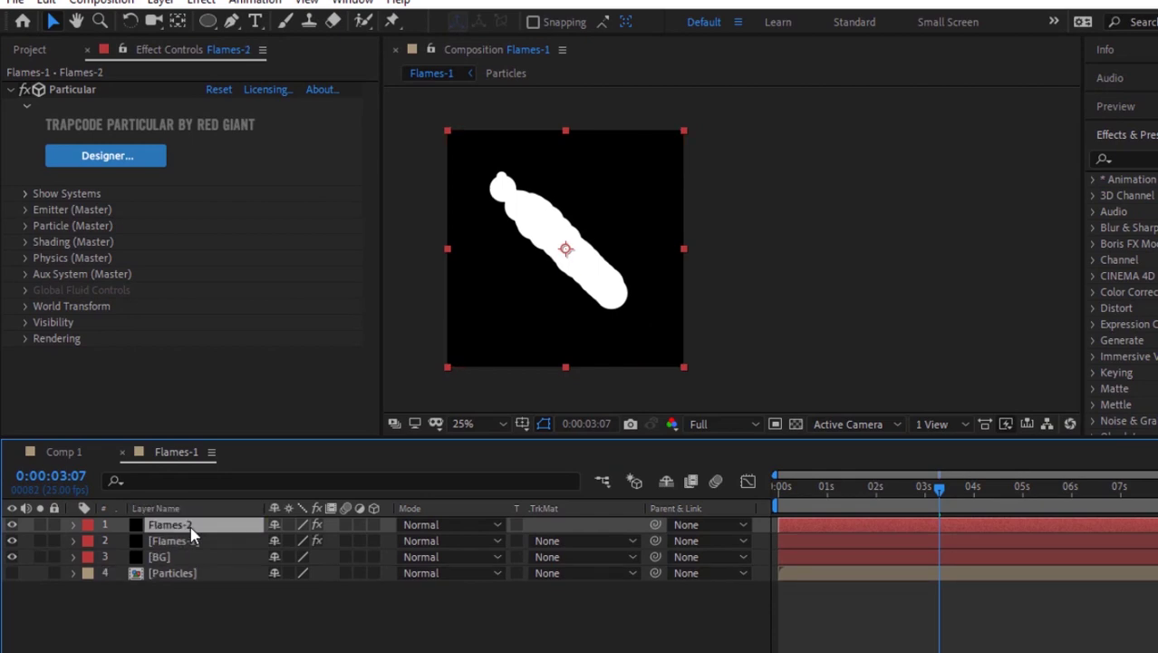
left_click(231, 624)
Step: Set the emitter to 80 particles/sec at position 548, 740
left_click(26, 209)
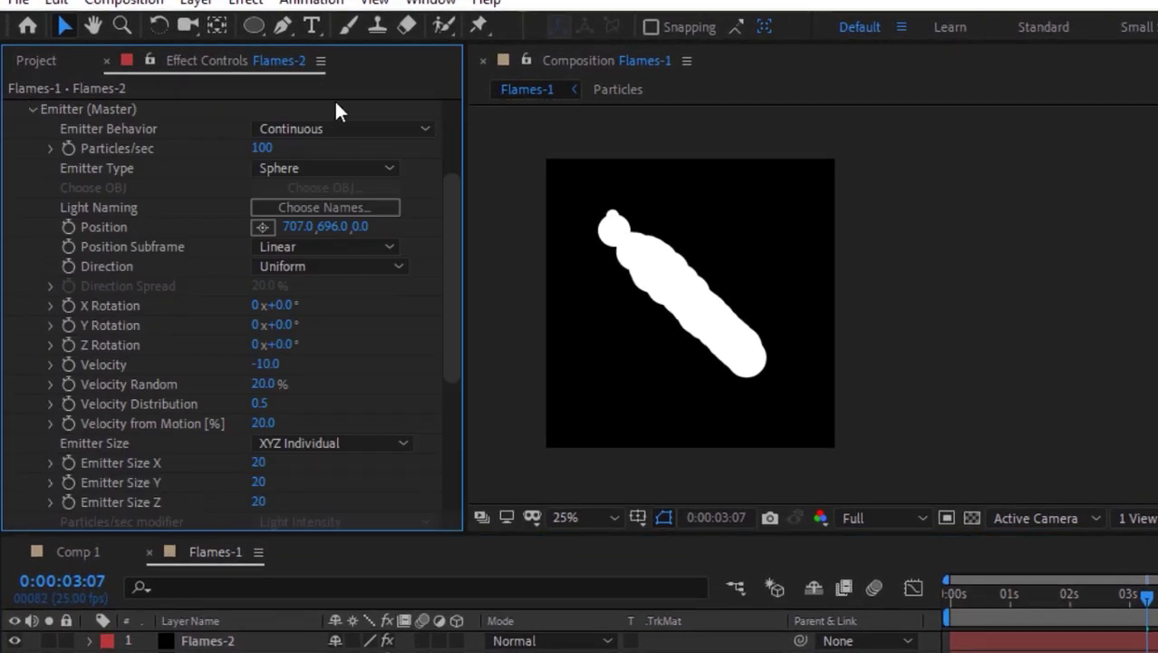
left_click(261, 148)
type("80")
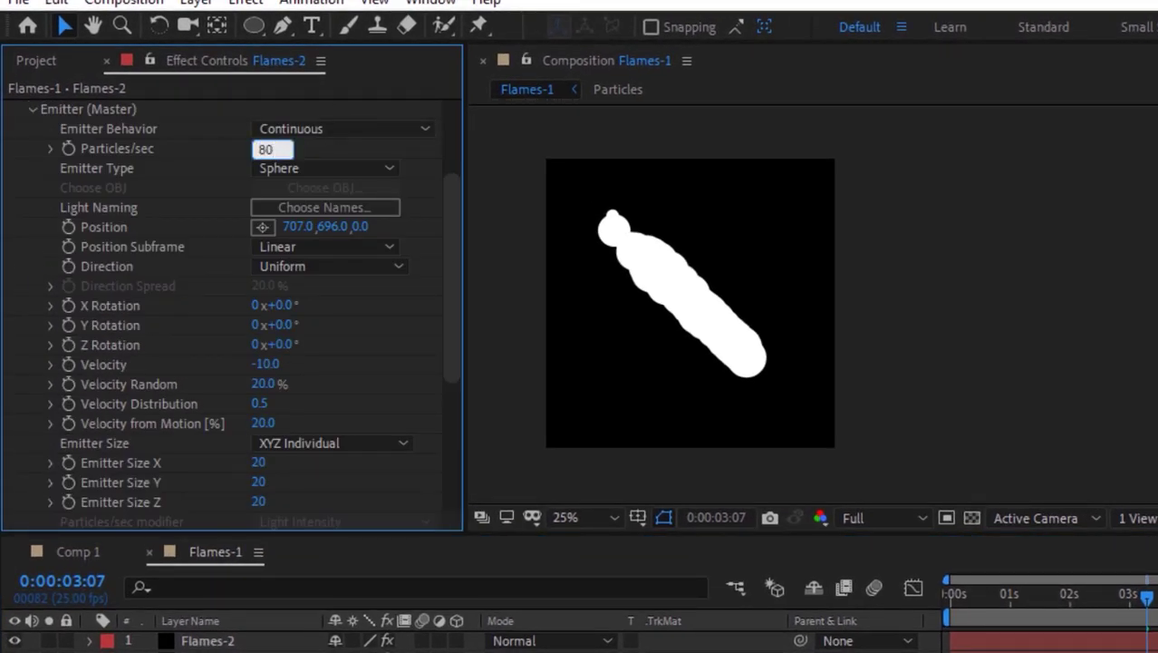
key("Return")
left_click(299, 227)
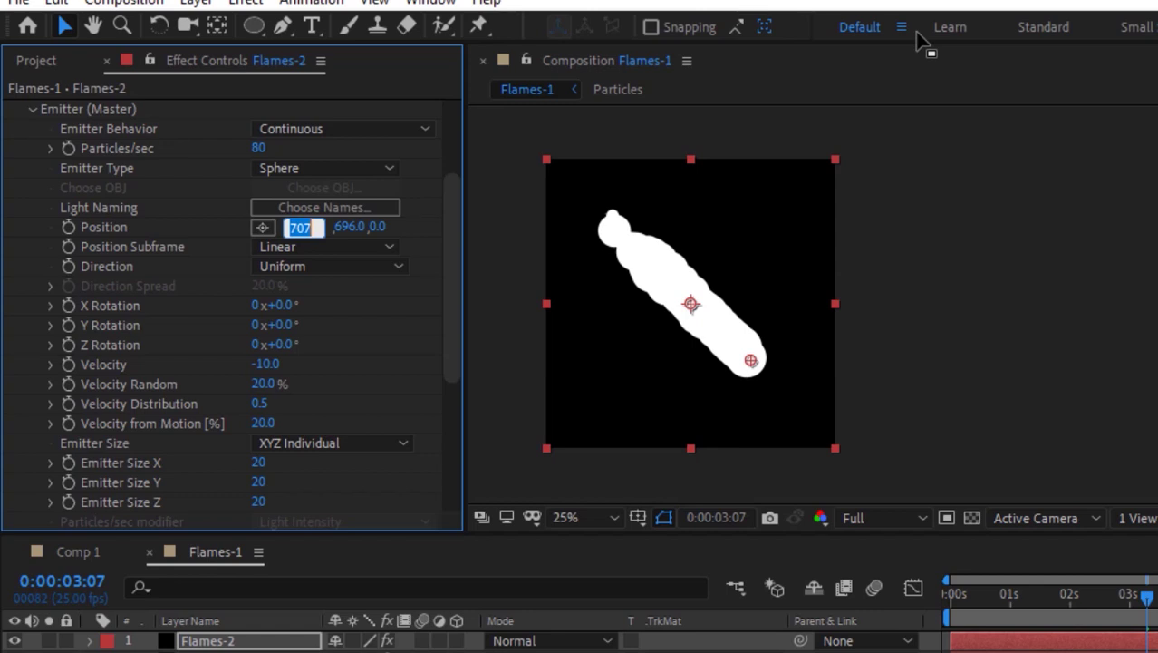
type("548")
key("Tab")
type("740")
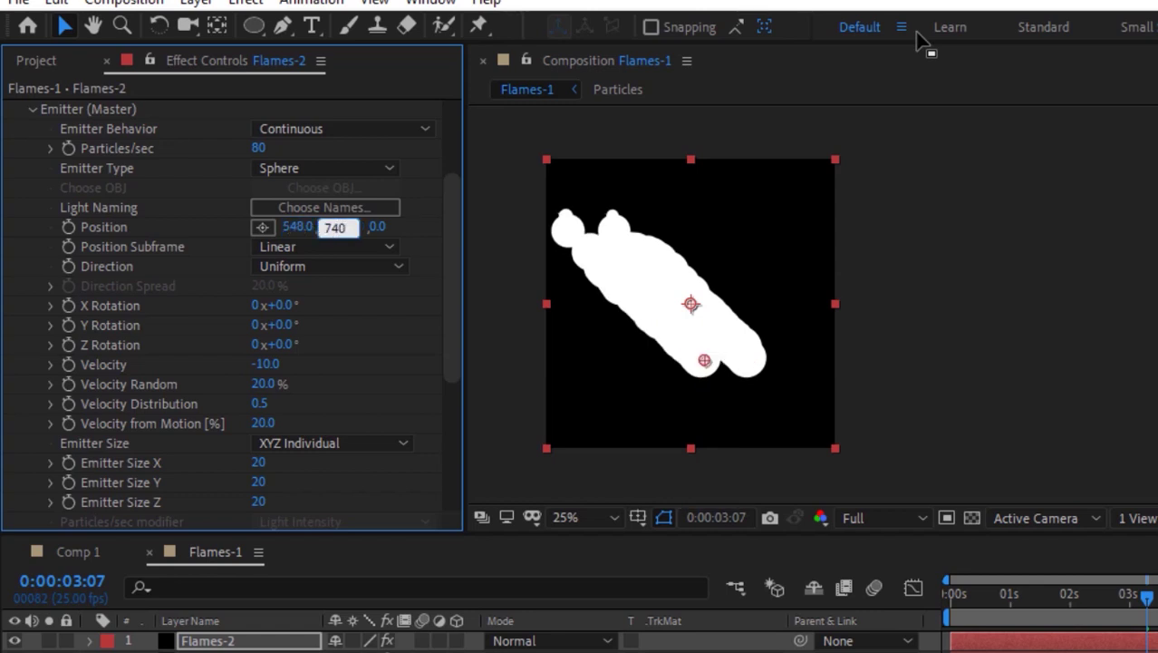
key("Return")
key("ctrl+shift+a")
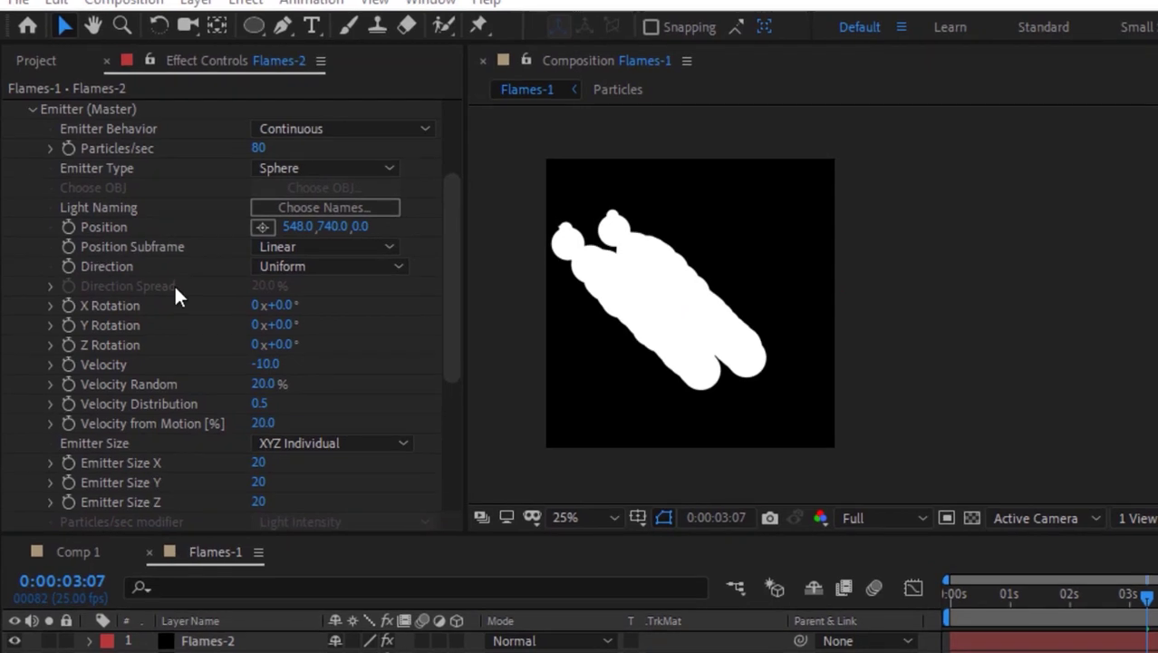
Step: Set emitter Velocity to 0 and Velocity Random to 50%
left_click(268, 365)
type("0")
key("Return")
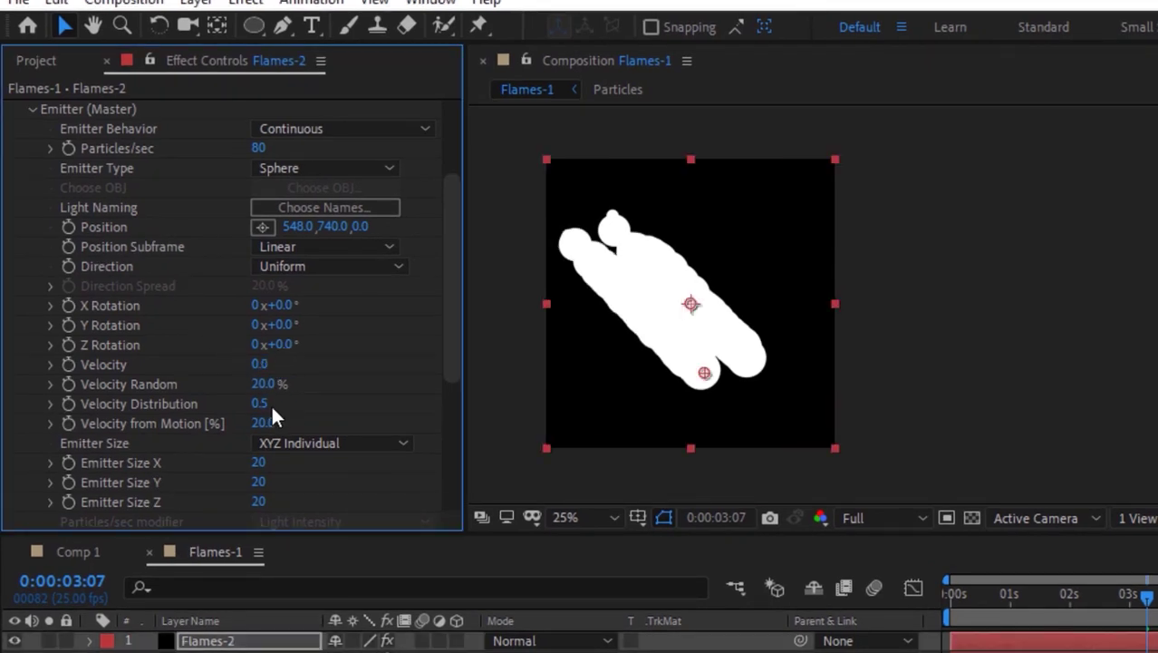
left_click(267, 385)
key("Return")
Step: Set Emitter Size X, Y and Z to 150 and change the Random Seed
left_click(260, 462)
type("150")
key("Tab")
type("150")
key("Tab")
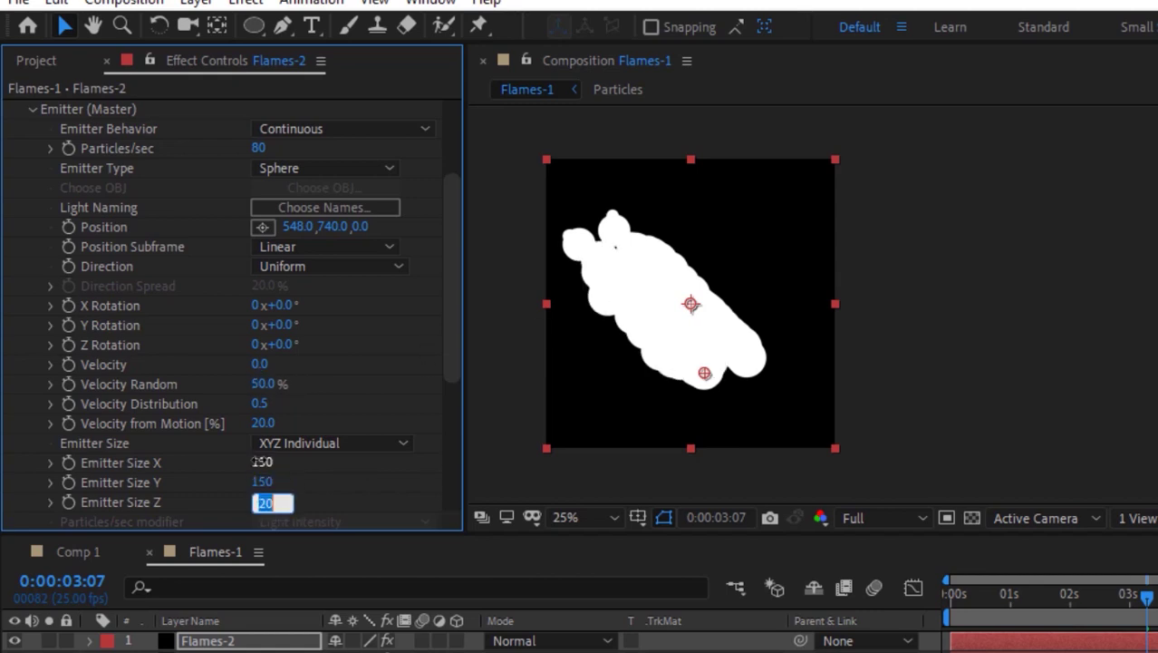
type("150")
key("Return")
scroll(449, 381, "down", 5)
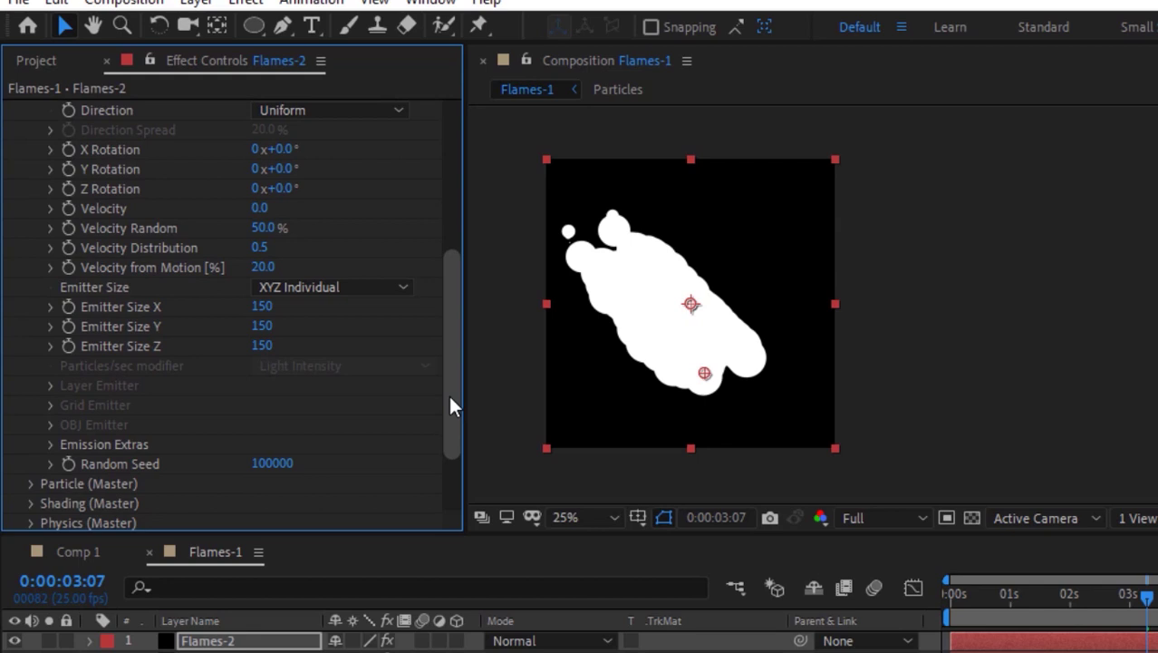
mouse_move(286, 453)
left_mouse_down()
mouse_move(308, 453)
mouse_move(285, 446)
left_mouse_up()
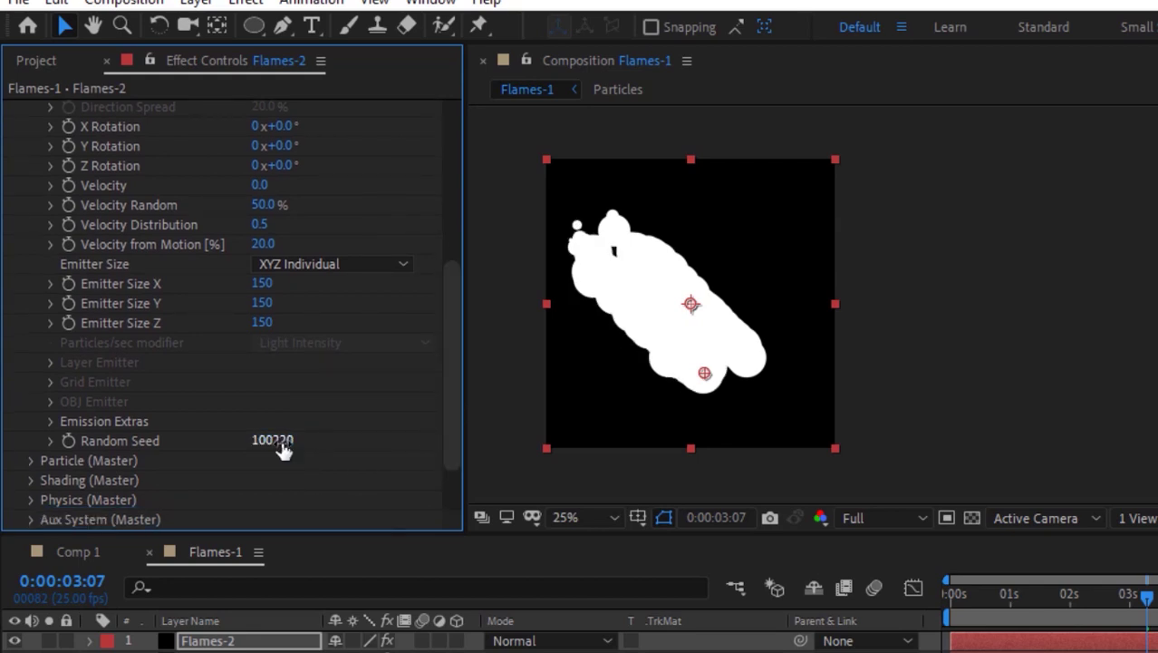
scroll(457, 186, "up", 8)
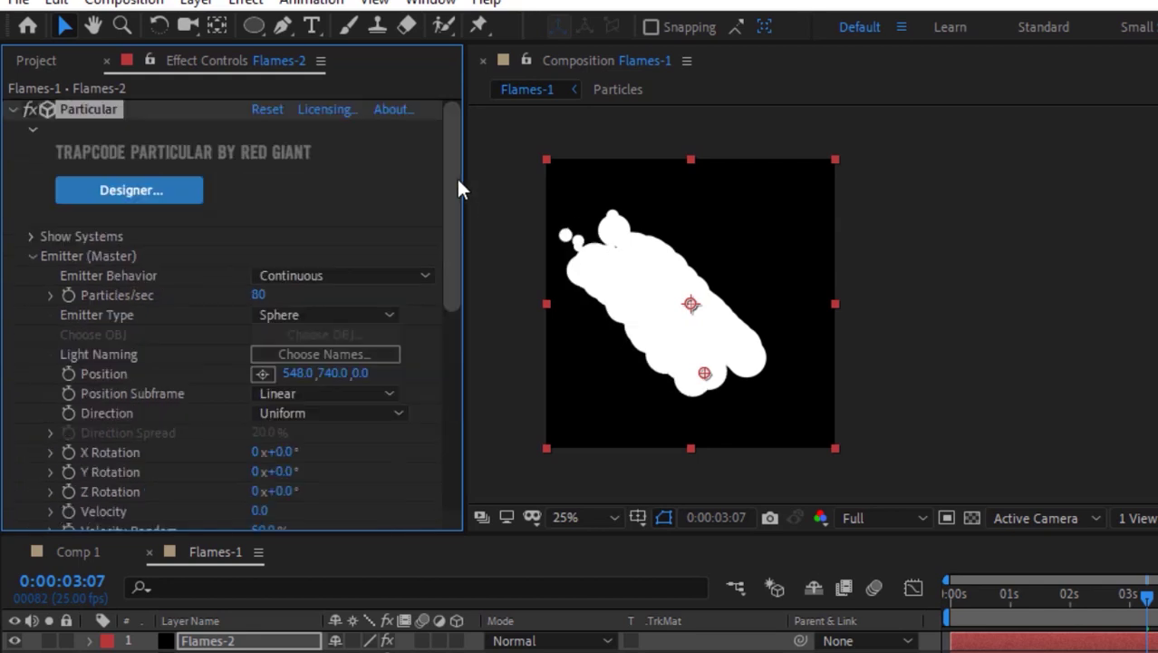
left_click(30, 257)
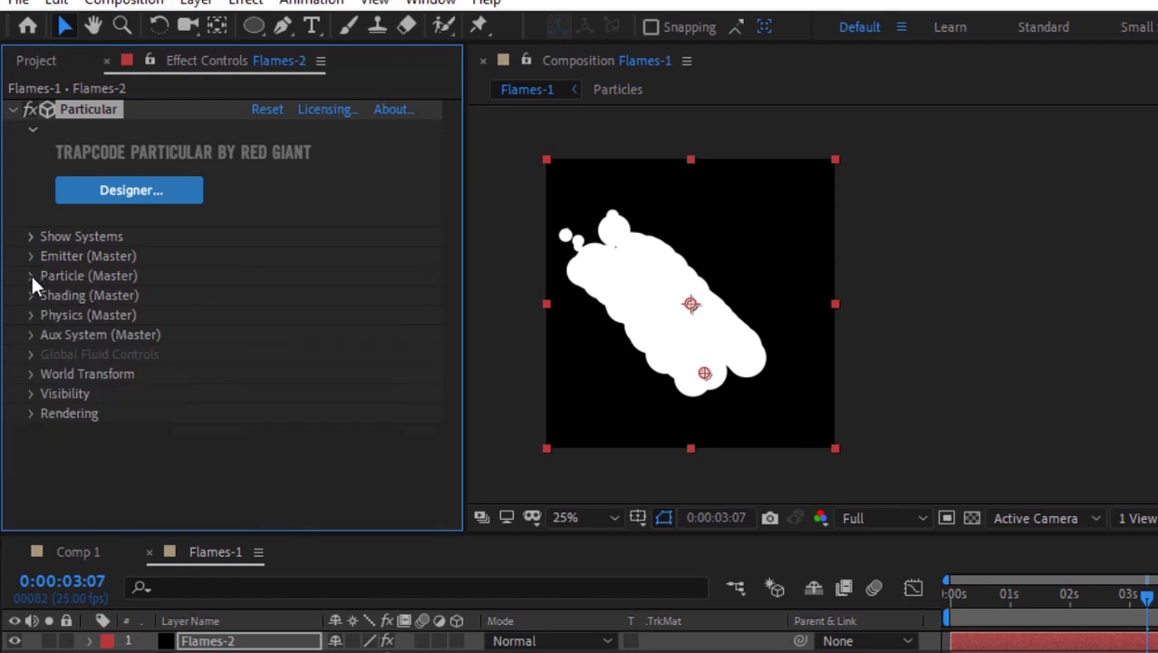
Step: Set particle Life Random to 0% and the Particle Type to Sprite Colorize
left_click(31, 276)
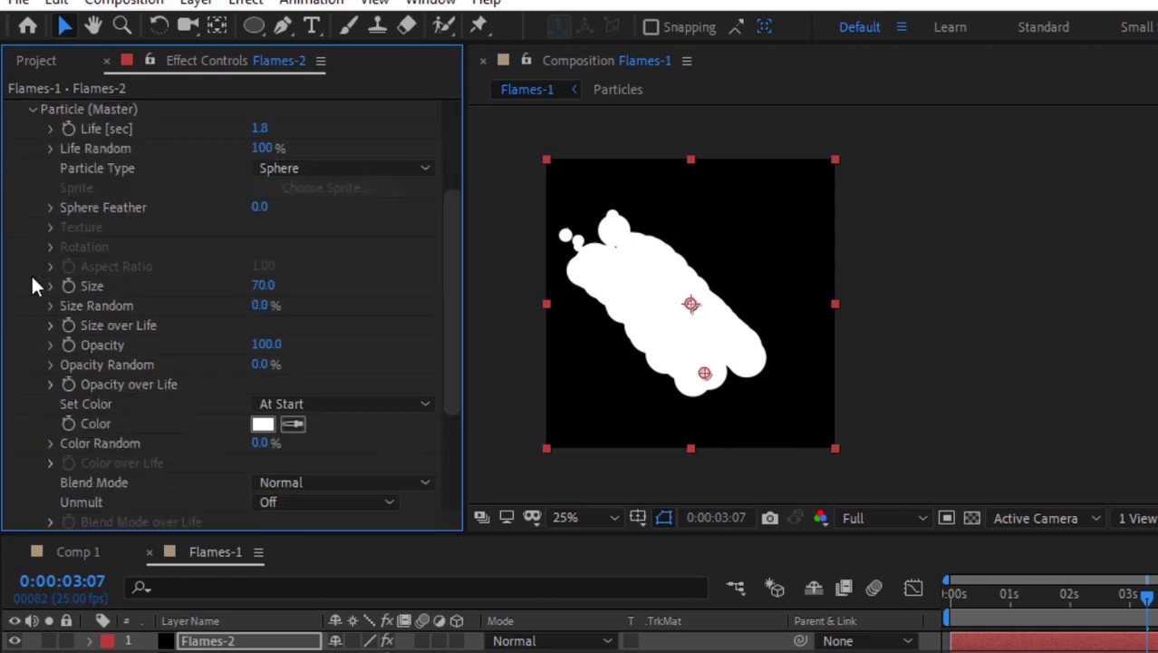
left_click(259, 129)
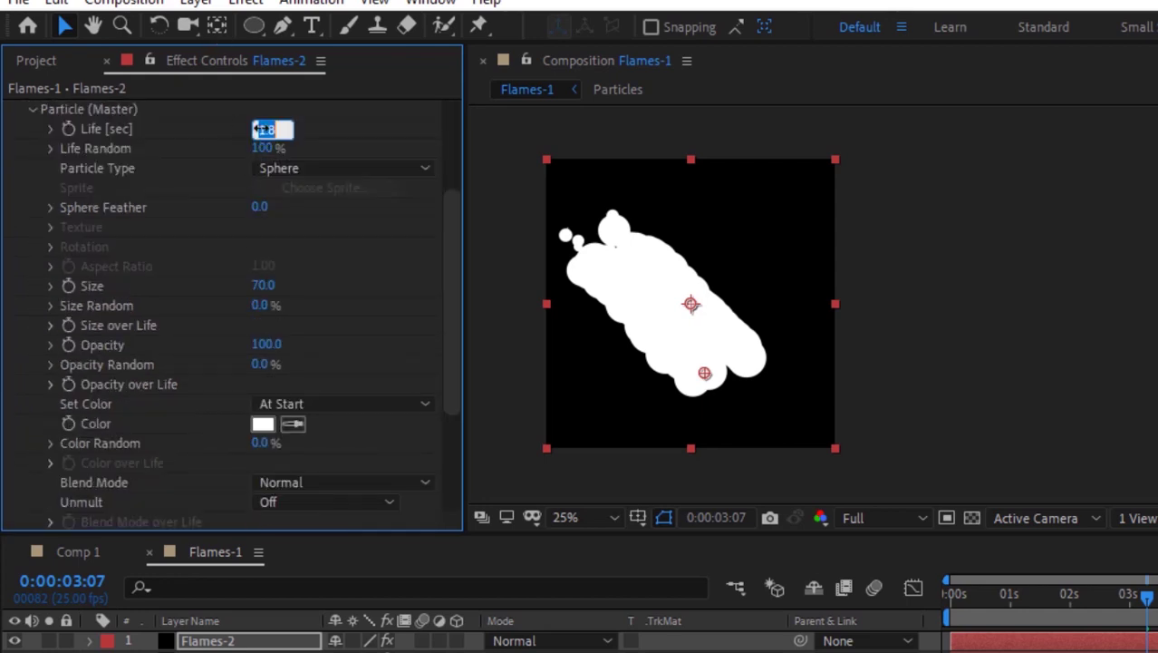
key("Tab")
type("0")
key("Tab")
left_click(299, 167)
key("Escape")
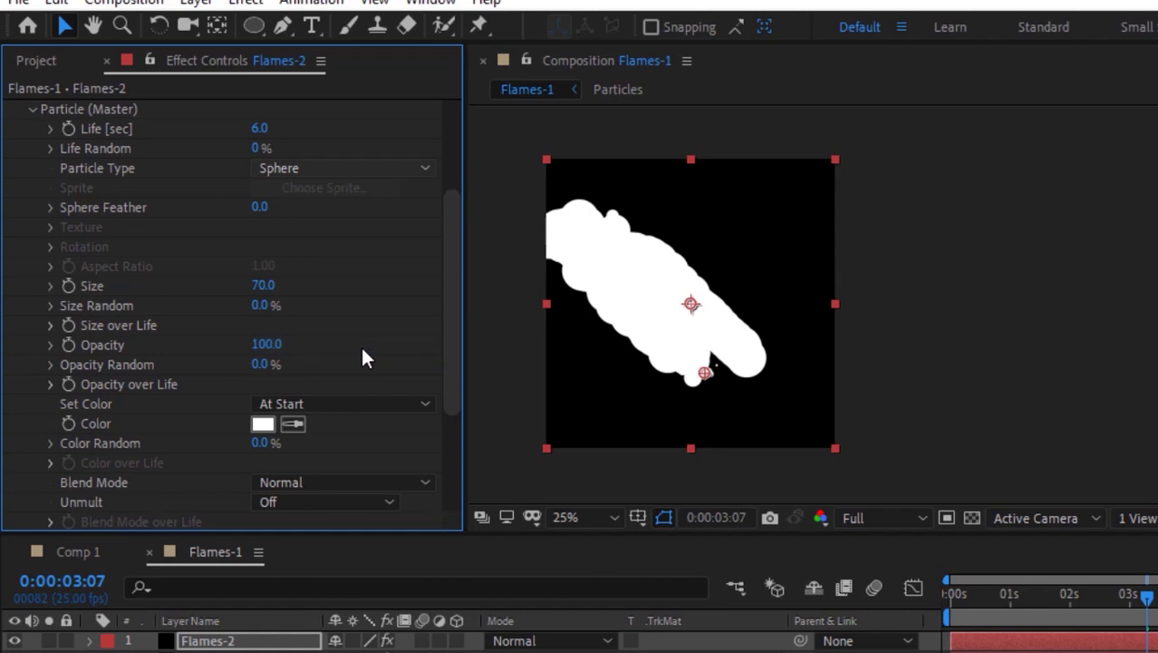
Step: Use the Particles layer as the sprite texture, sampled at Current Time
left_click(50, 227)
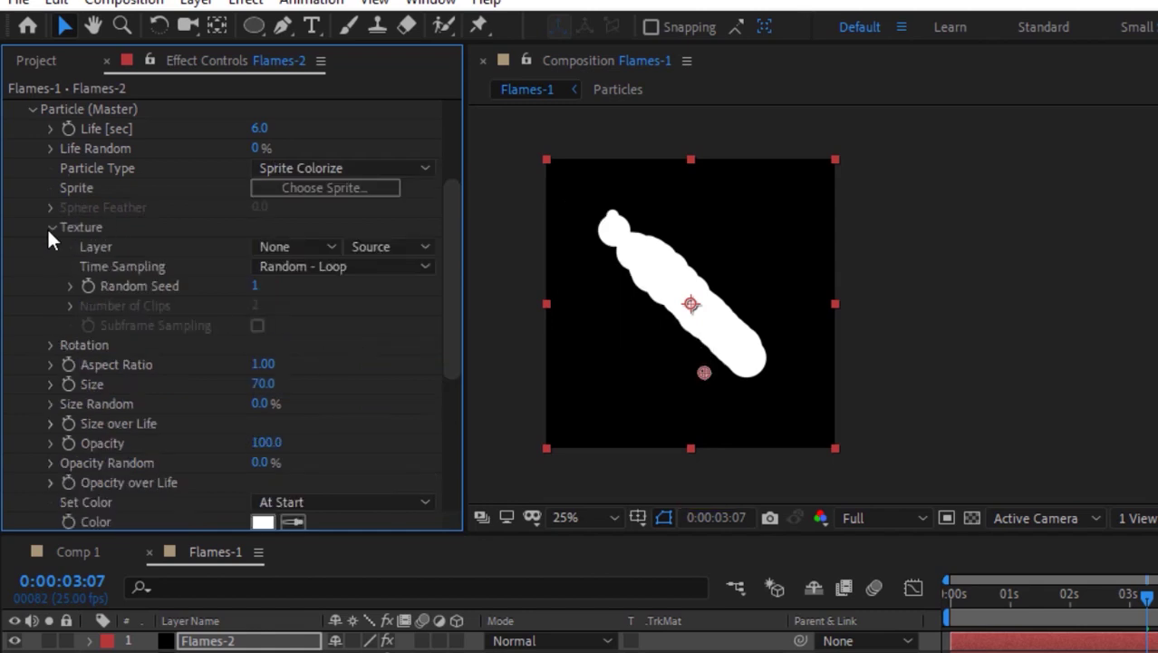
left_click(287, 243)
left_click(321, 379)
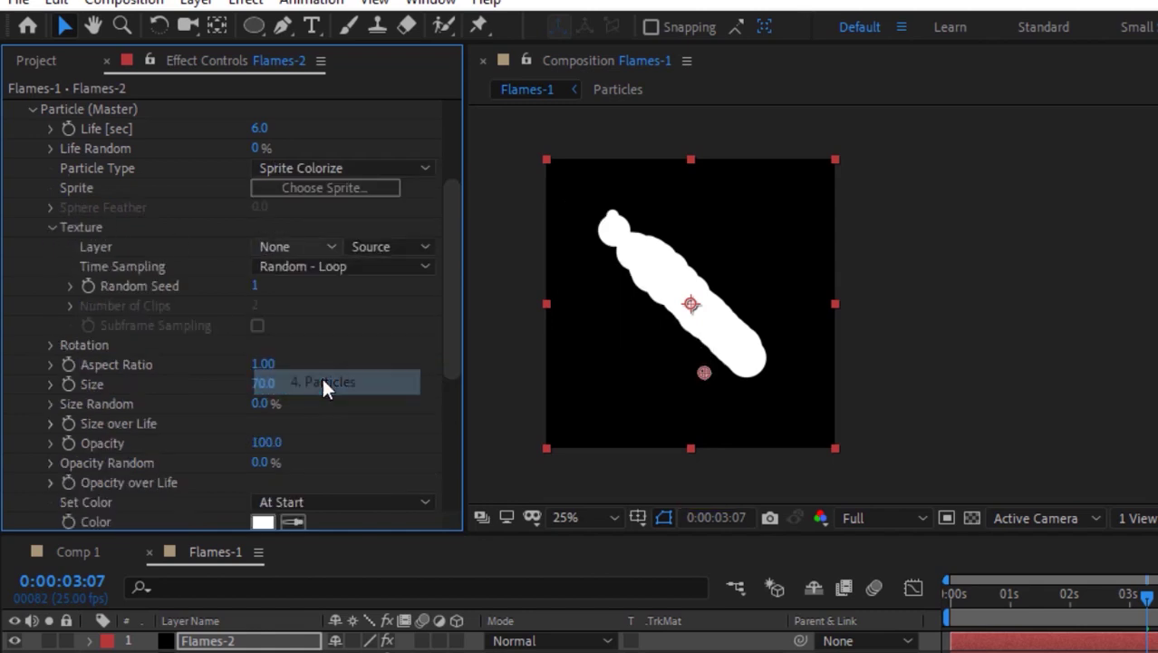
left_click(367, 266)
left_click(361, 291)
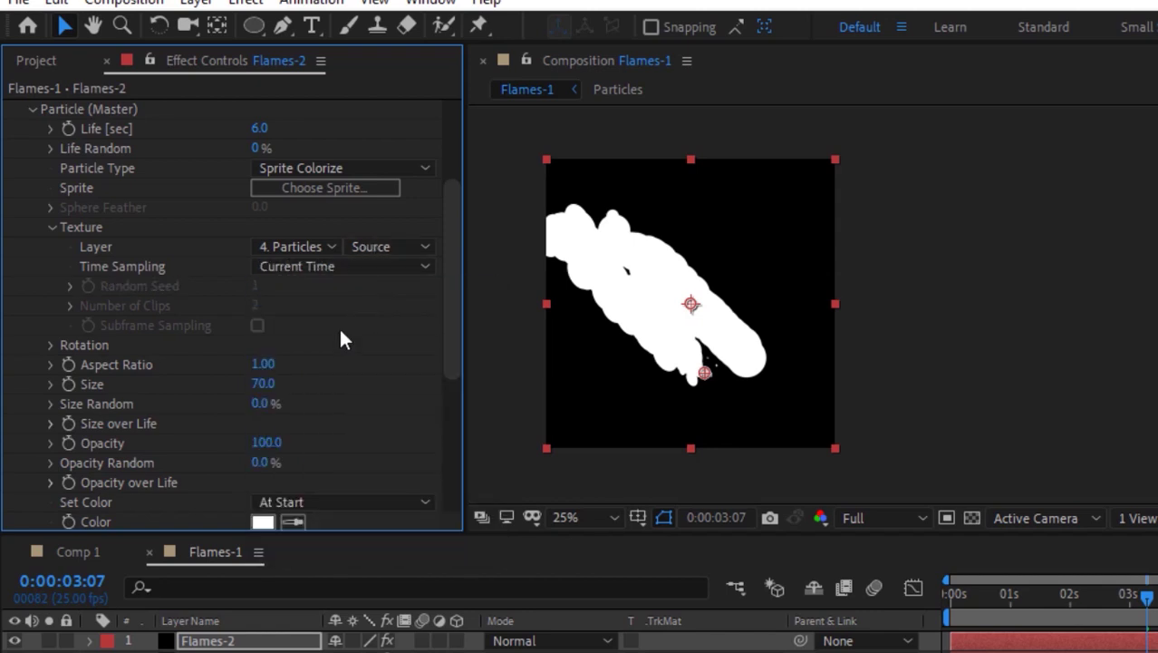
Step: Set the particle Random Rotation to 3
left_click(51, 344)
scroll(452, 342, "down", 3)
left_click(259, 286)
type("3")
key("Return")
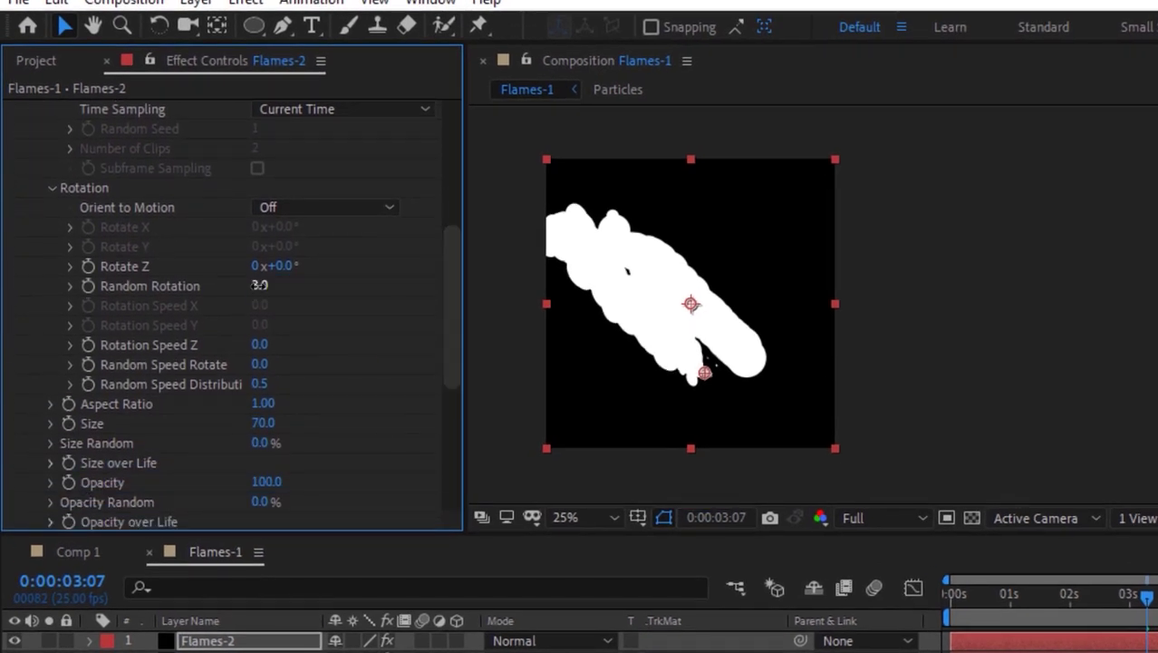
left_click(51, 188)
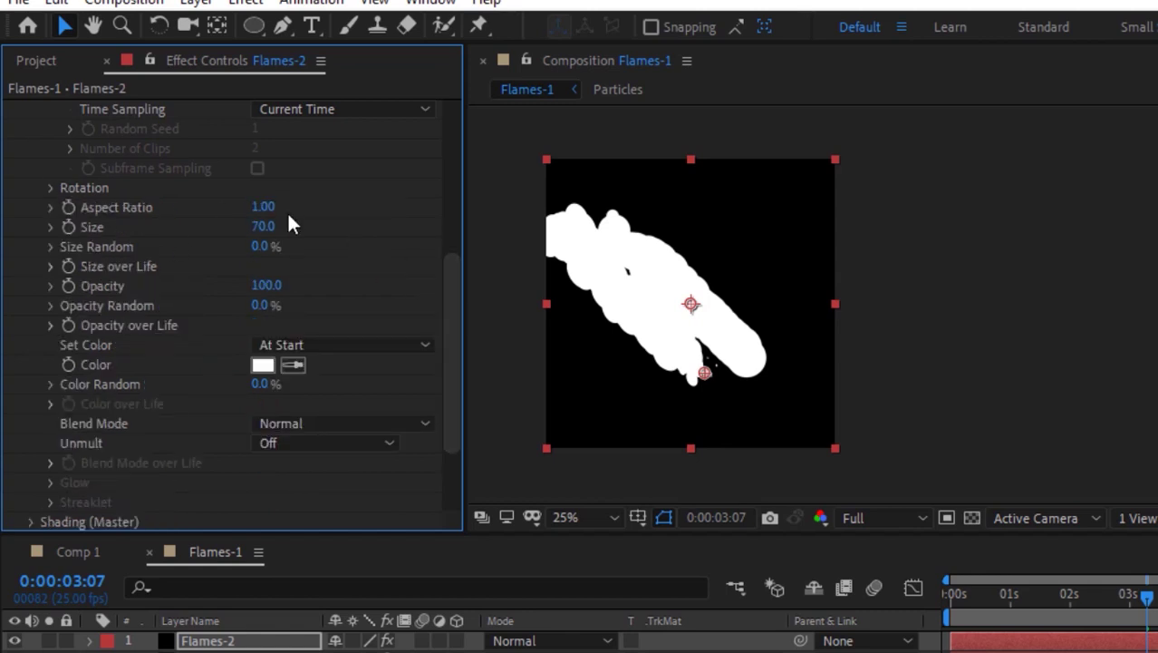
Step: Set particle Size to 30 with 100% Size Random
type("30")
key("Return")
left_click(266, 246)
type("100")
key("Return")
Step: Reshape the Size over Life curve from a flat preset into one dipping mid-life
left_click(50, 266)
left_click(363, 324)
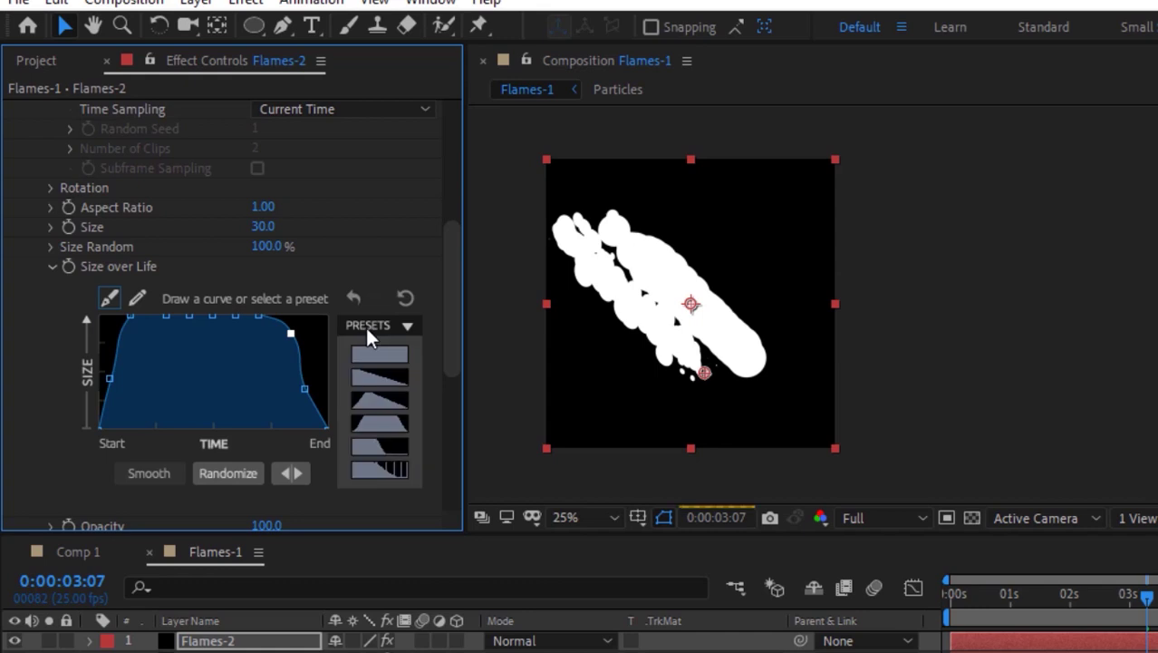
left_click(381, 351)
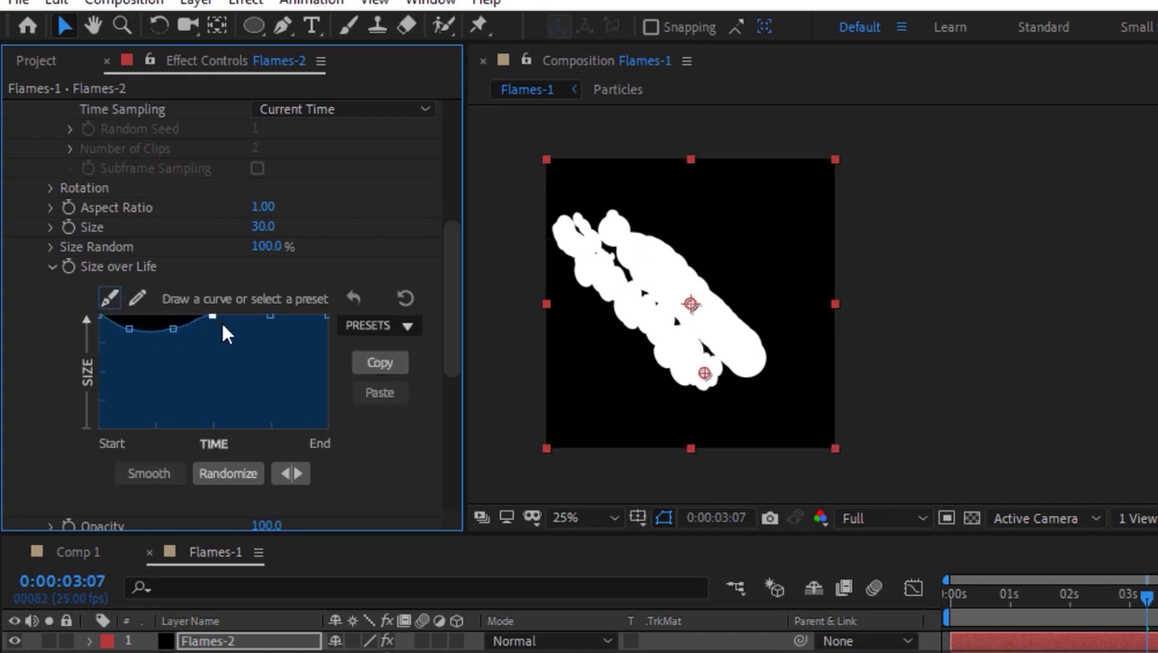
mouse_move(223, 336)
left_mouse_down()
mouse_move(246, 332)
mouse_move(222, 354)
left_mouse_up()
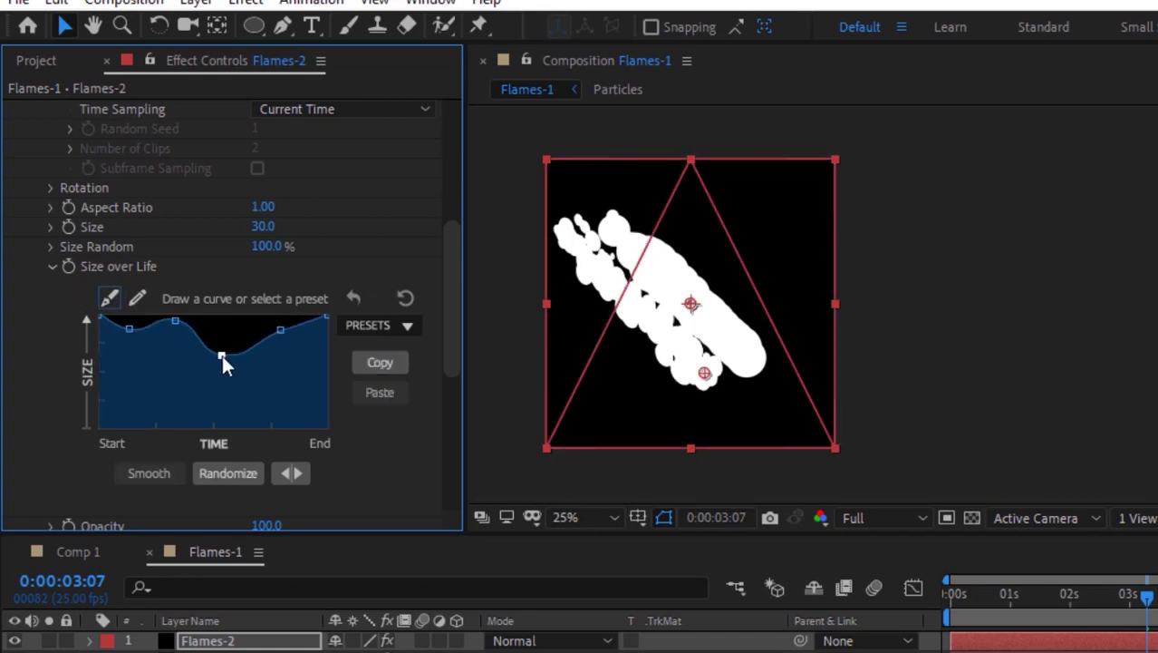
left_click(264, 321)
left_click(187, 336)
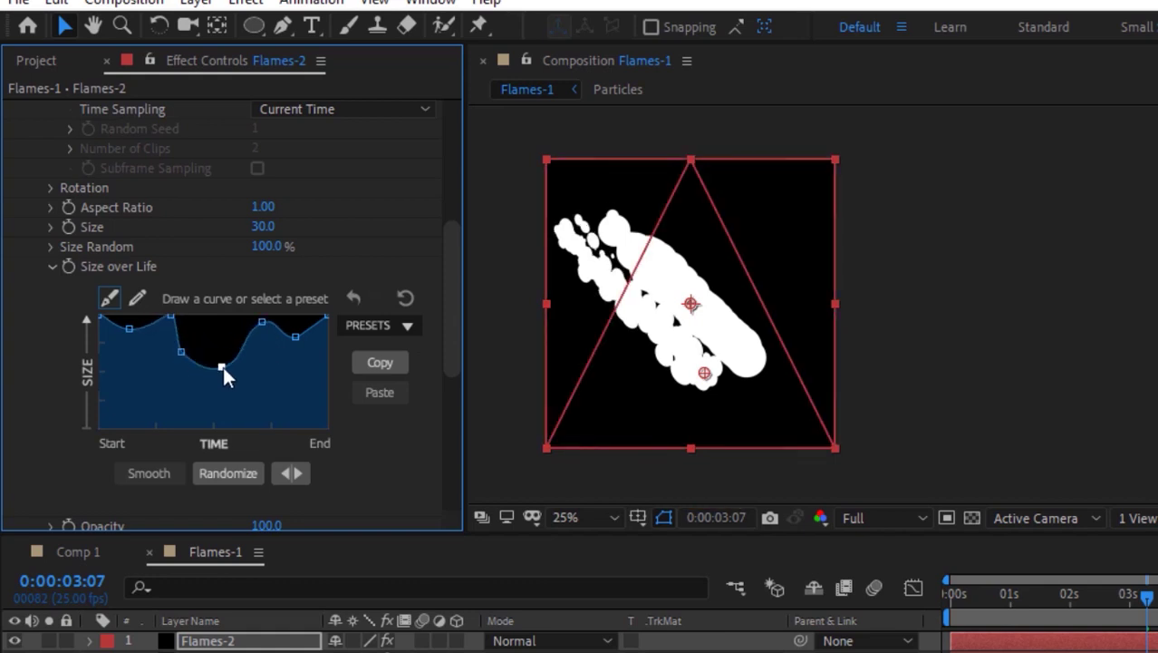
left_click(52, 265)
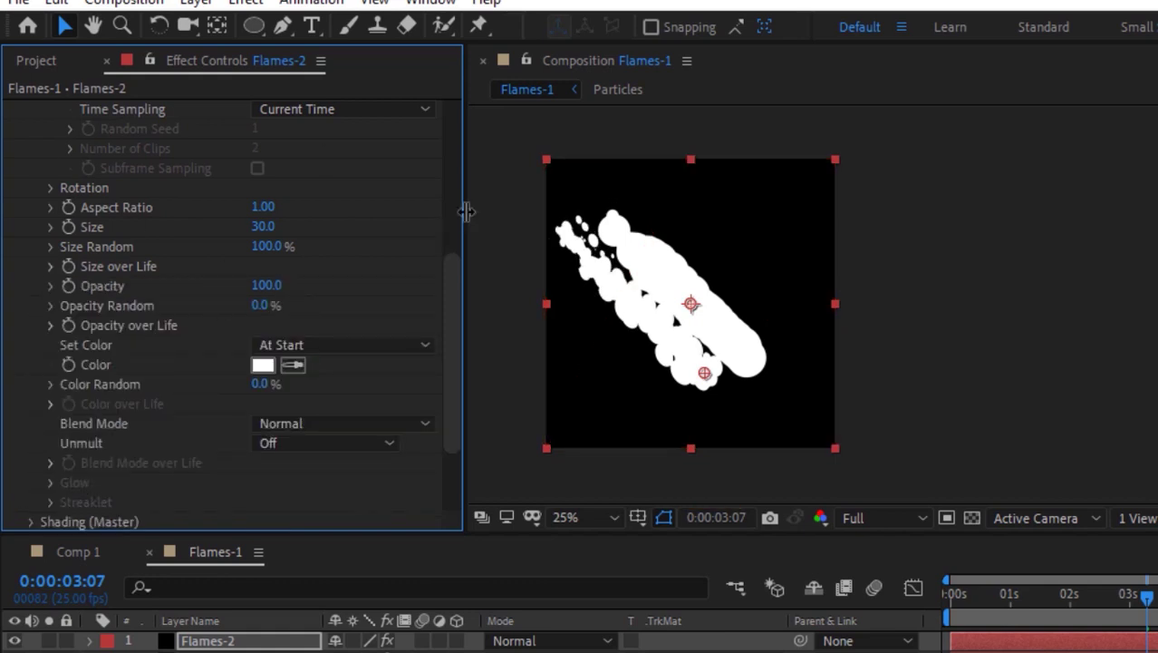
scroll(91, 271, "up", 10)
left_click(30, 275)
Step: Set the Air physics Spin Amplitude to 10
left_click(31, 314)
left_click(50, 393)
scroll(417, 272, "down", 5)
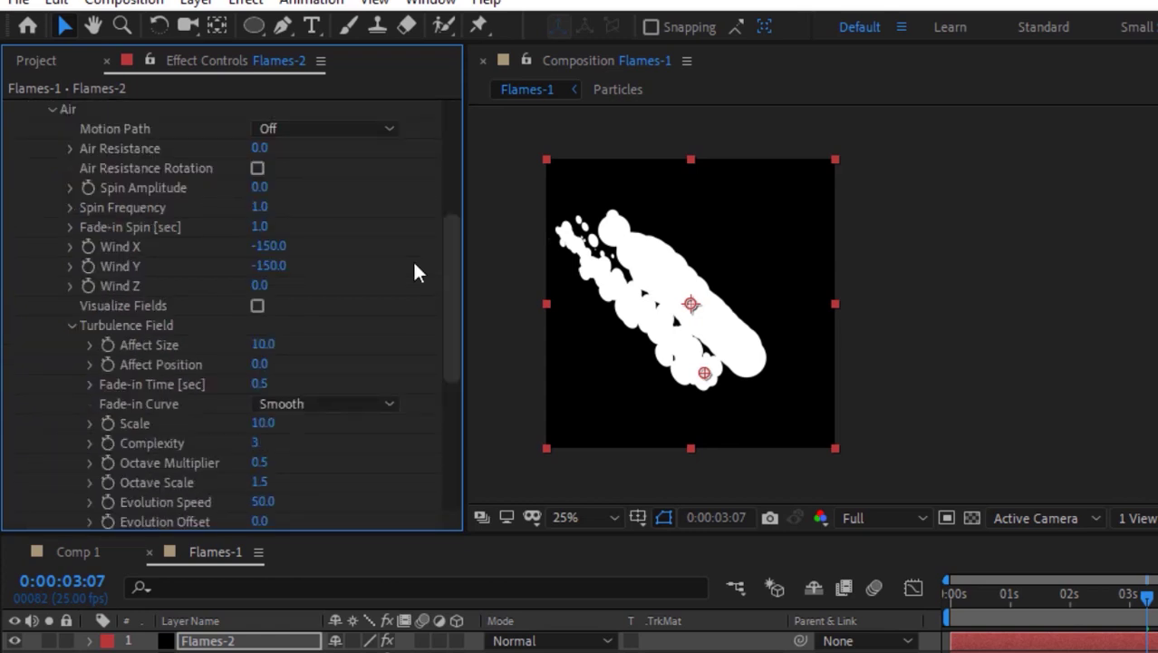
left_click_drag(256, 187, 260, 193)
left_click(259, 188)
type("10")
key("Return")
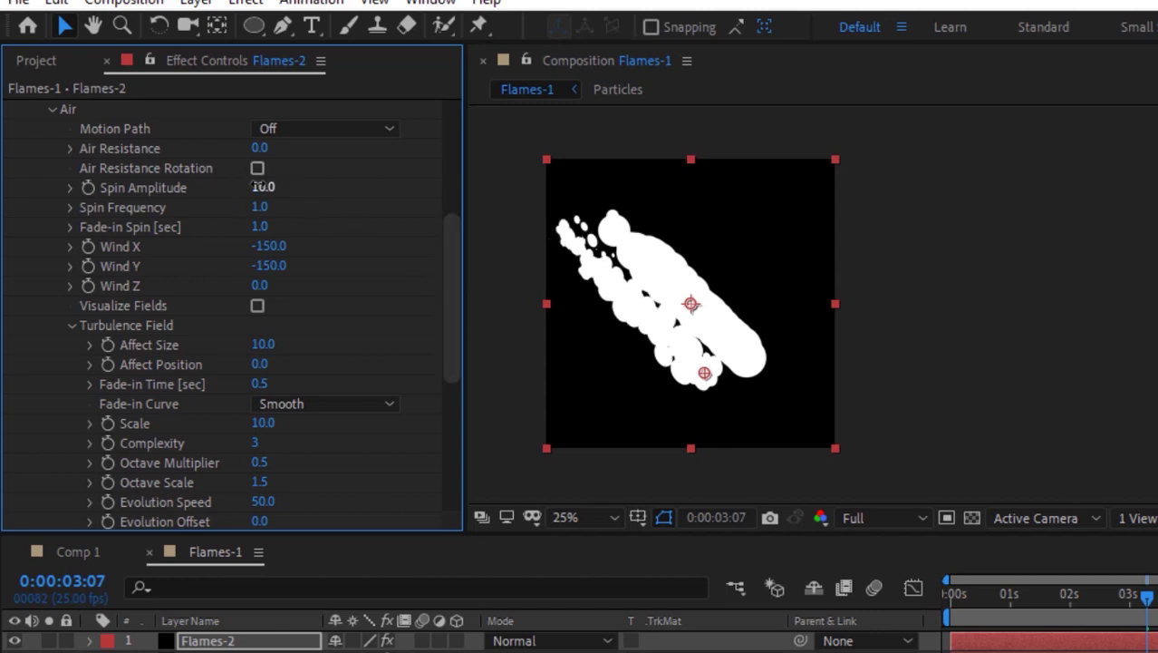
Step: Set Flames-2's Wind X to -128 and Wind Y to -175
left_click(269, 245)
type("-128")
key("Tab")
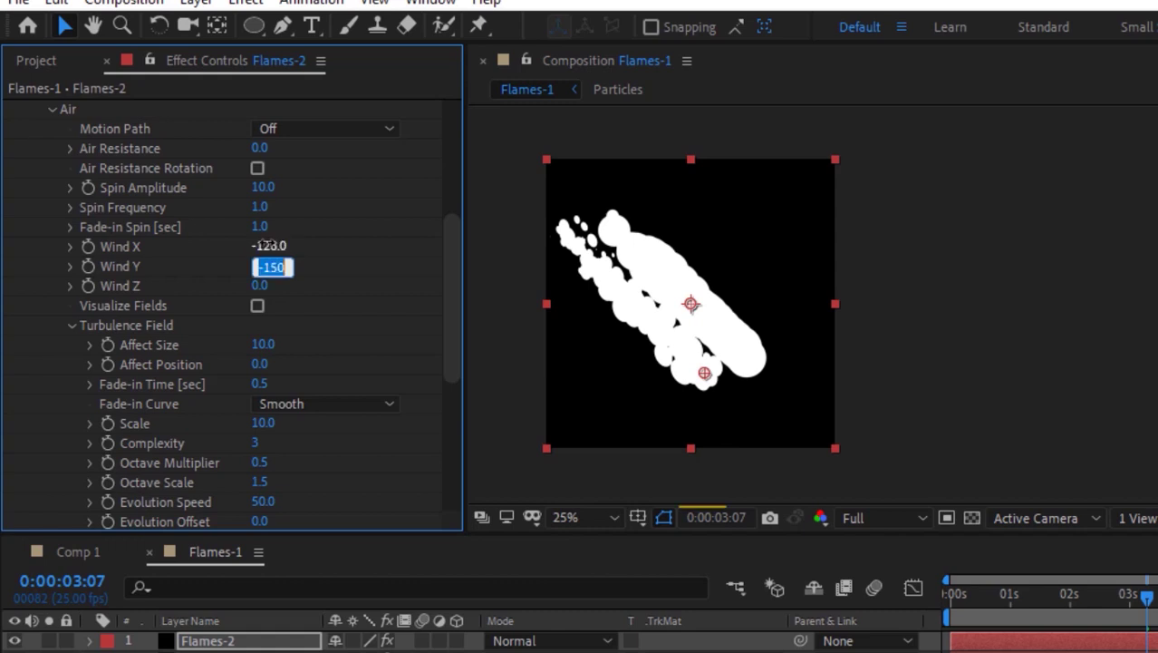
type("-17")
key("Return")
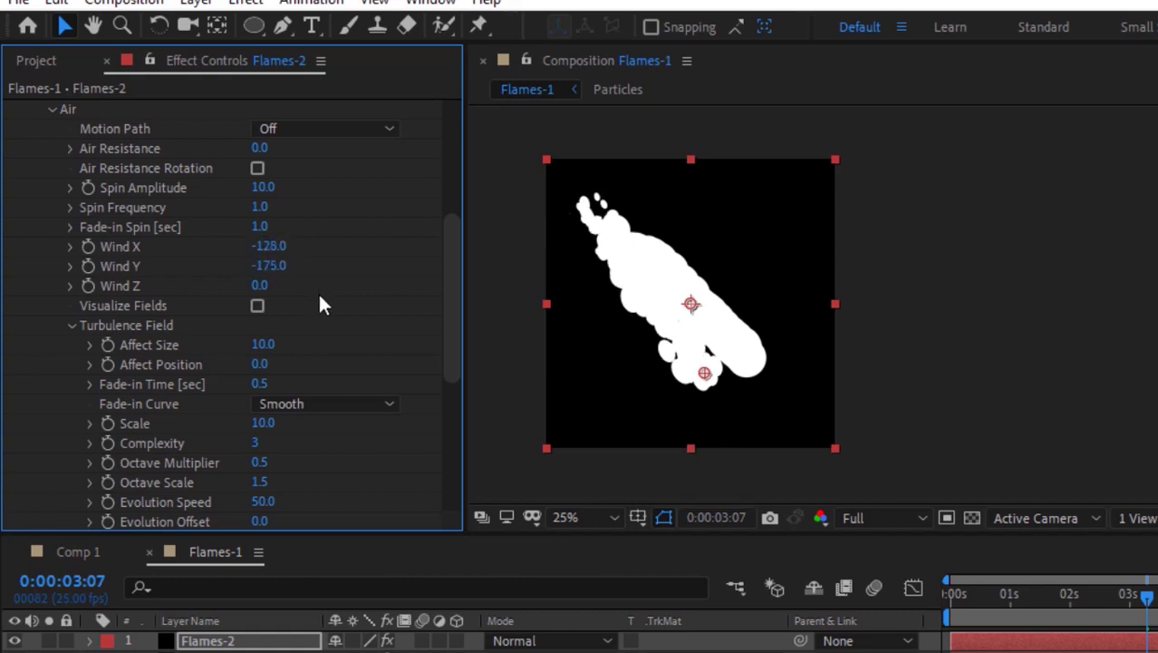
left_click_drag(459, 322, 452, 194)
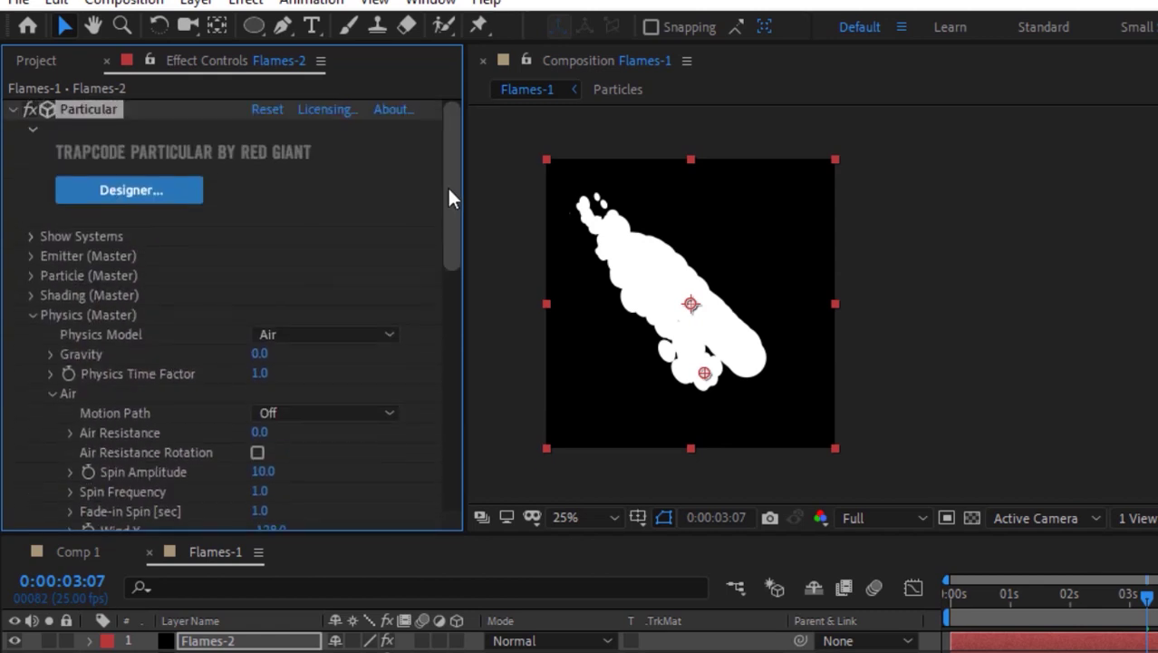
left_click(52, 394)
left_click(32, 315)
Step: Preview the flames from the first frame
left_click(794, 602)
key("Home")
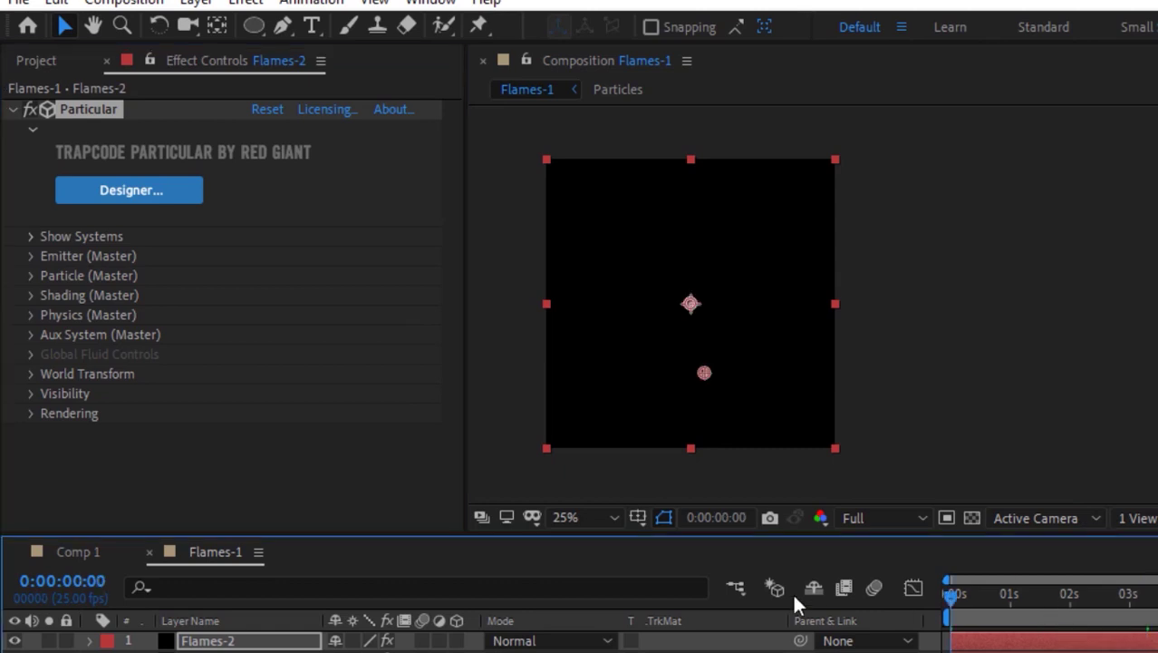
key("space")
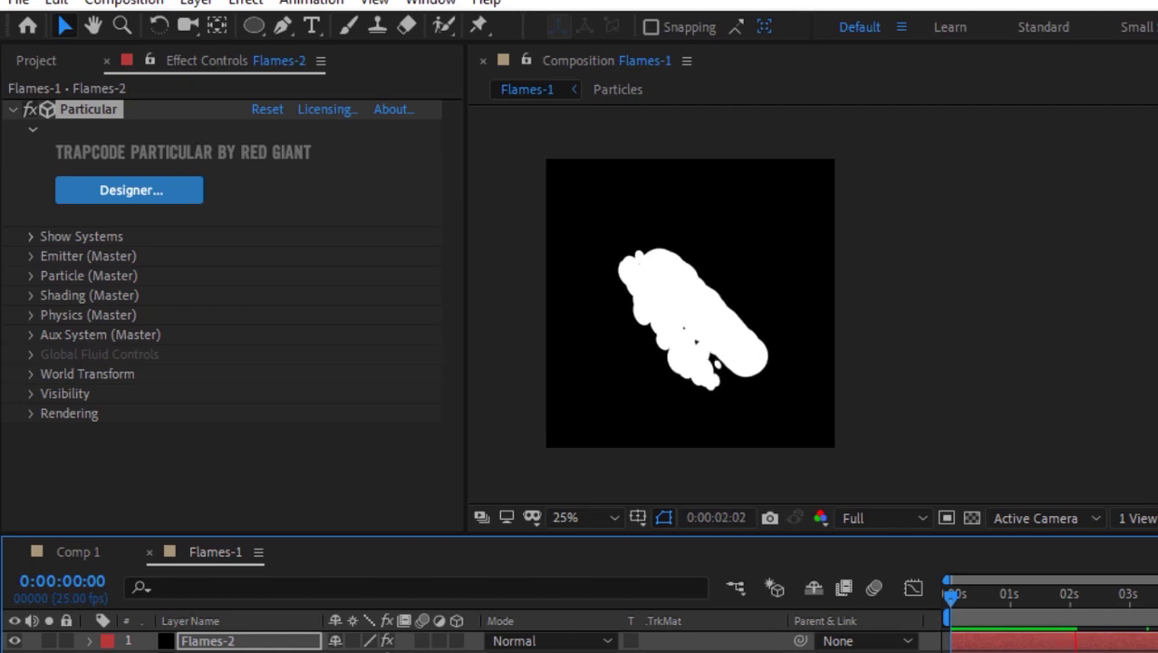
key("space")
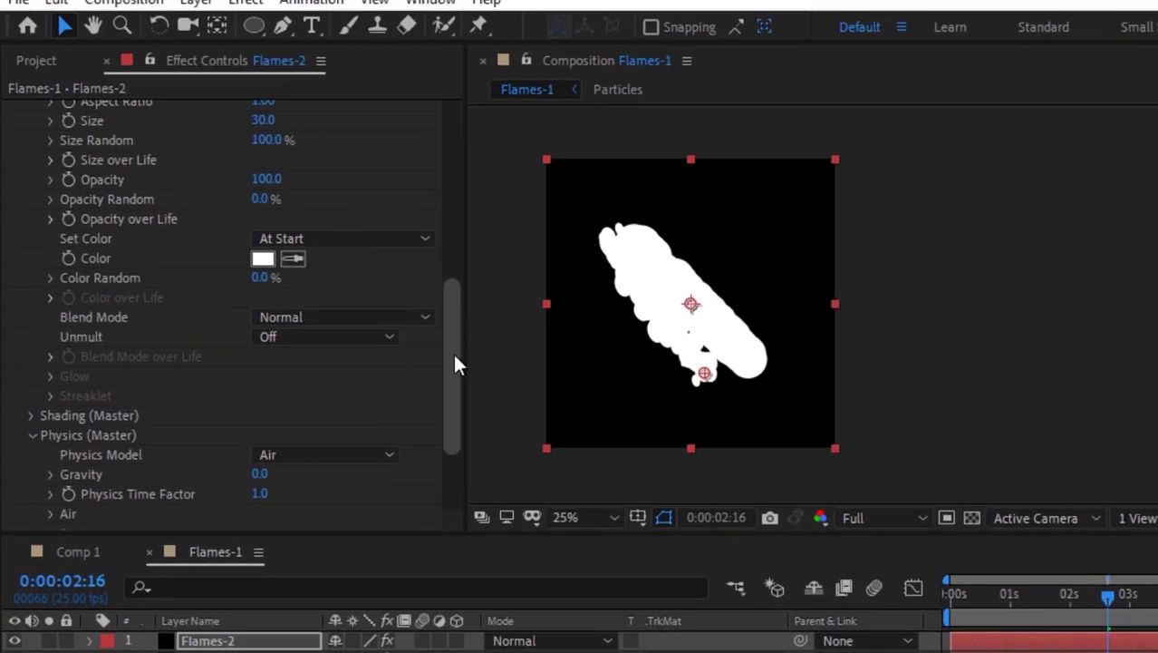
Step: Set the turbulence Affect Position to 200
left_click_drag(455, 362, 458, 415)
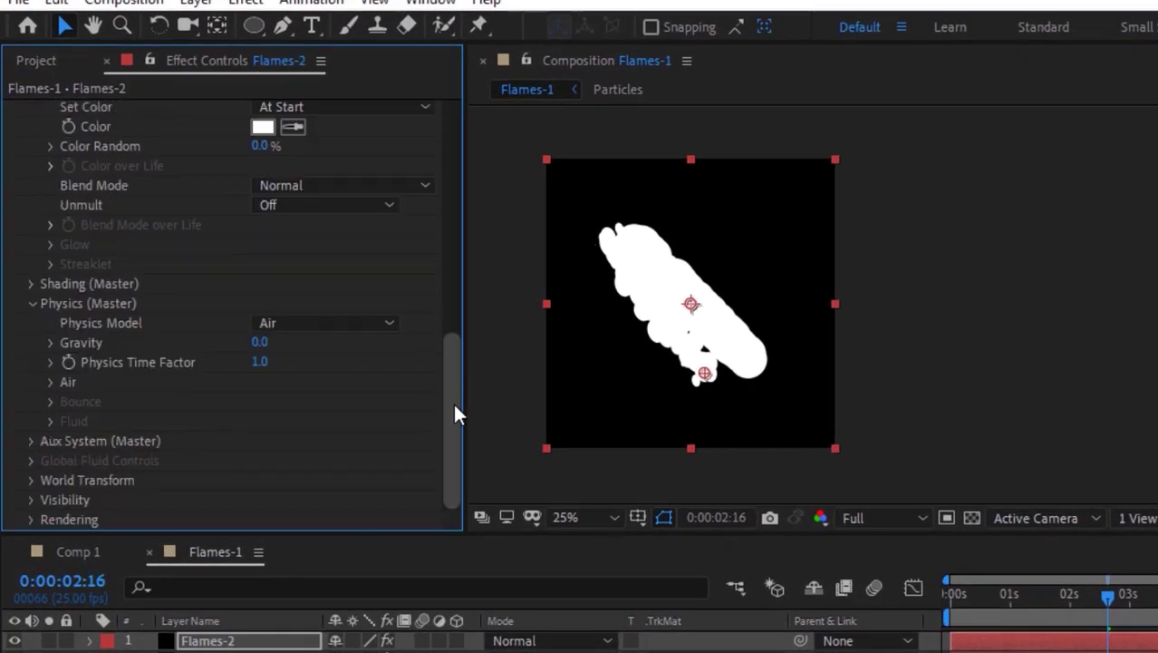
left_click(50, 381)
scroll(52, 396, "down", 5)
left_click(262, 345)
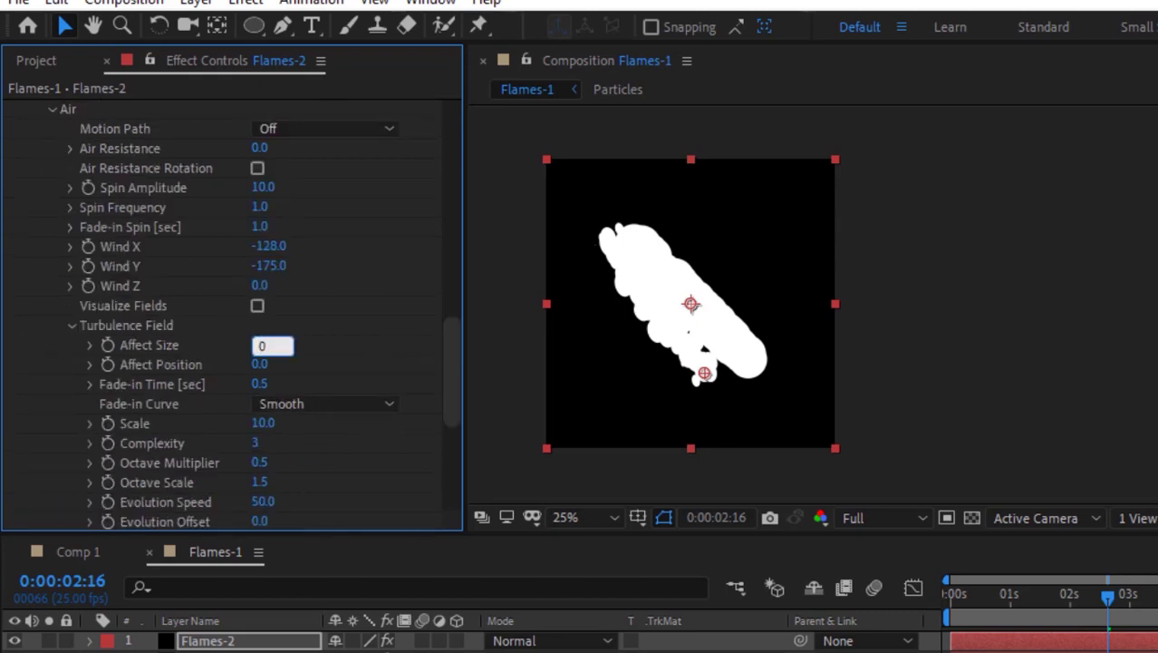
type("200")
key("Return")
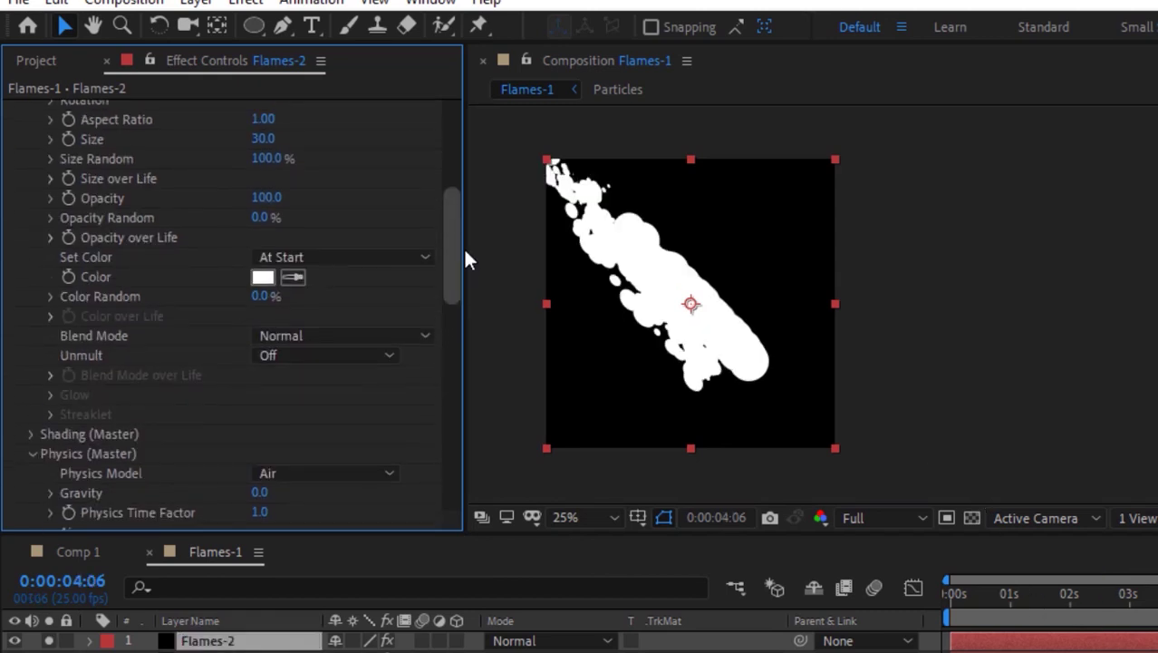
scroll(461, 246, "up", 1)
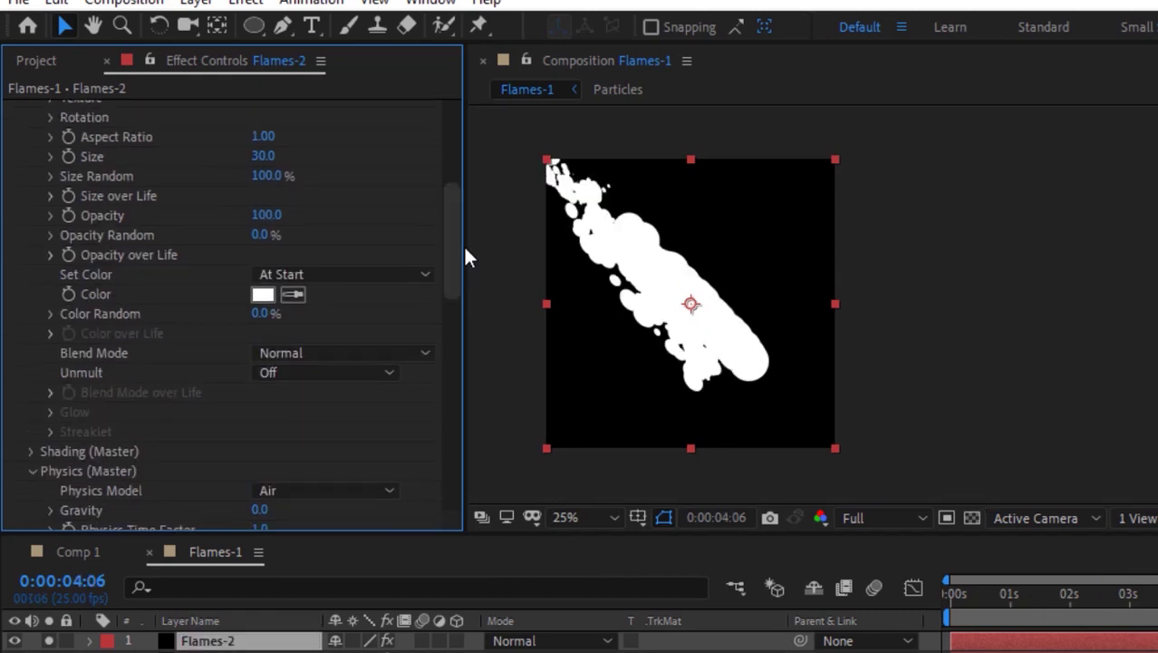
Step: Pick black as the particle colour in the colour picker
left_click(262, 294)
left_click(331, 258)
left_click_drag(331, 259, 95, 435)
Step: Confirm the 000000 particle colour and preview the comp from the start
left_click(608, 136)
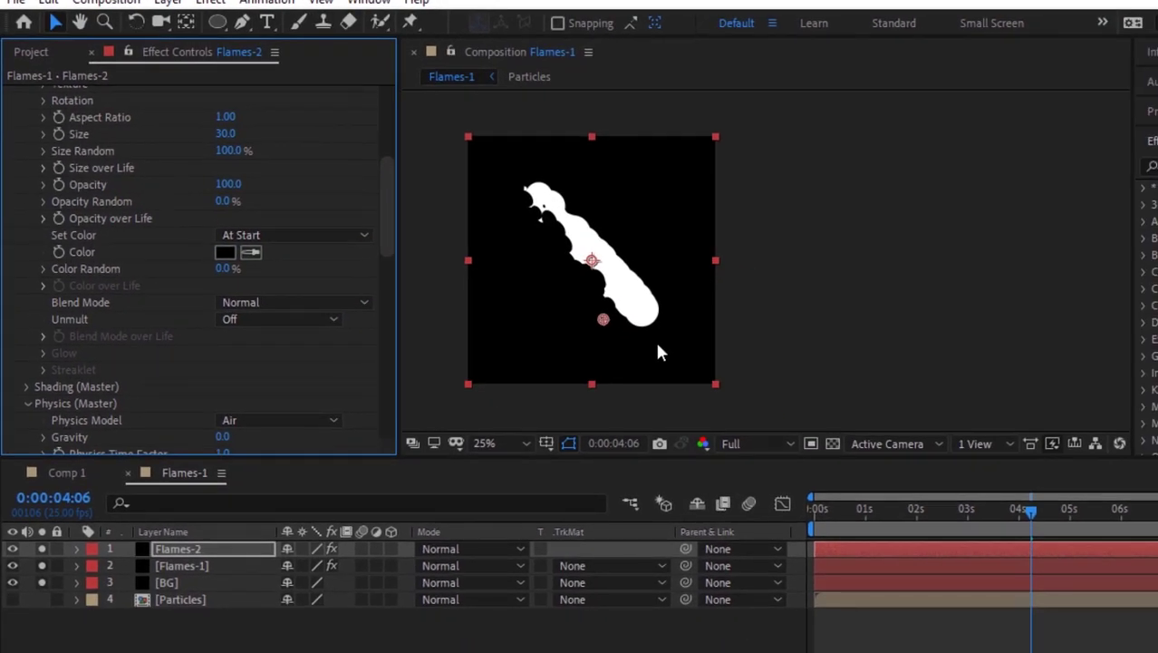
left_click(815, 511)
key("space")
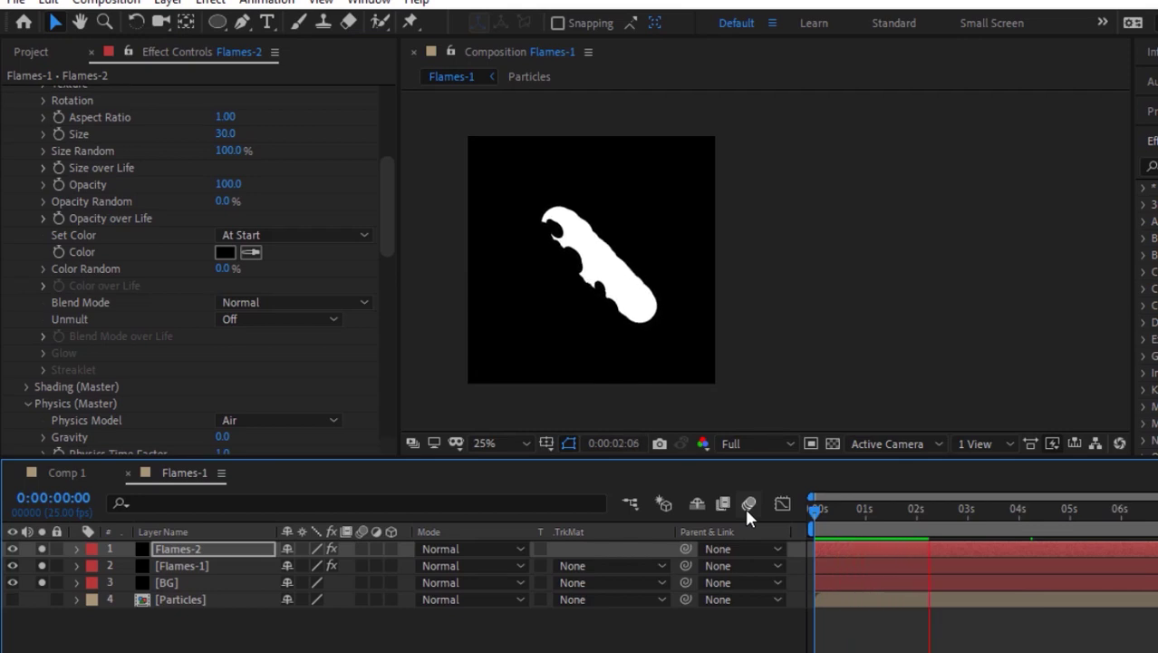
key("space")
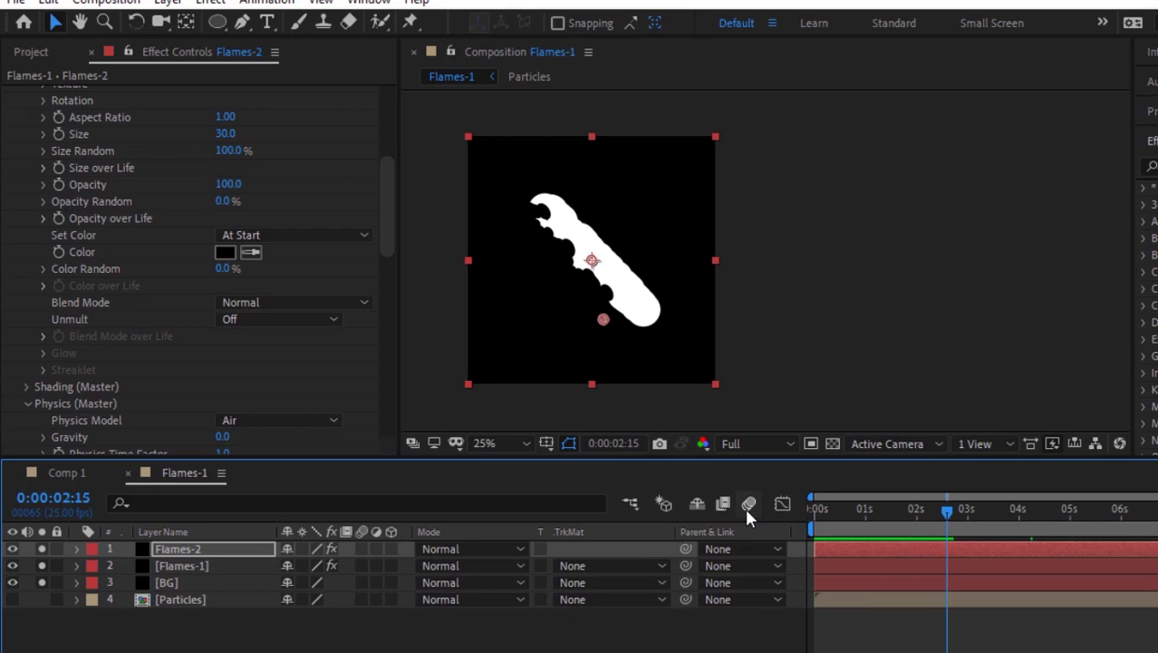
Step: Duplicate Flames-2 into Flames-3 and move its emitter Position to 748, 565
left_click(191, 544)
key("ctrl+d")
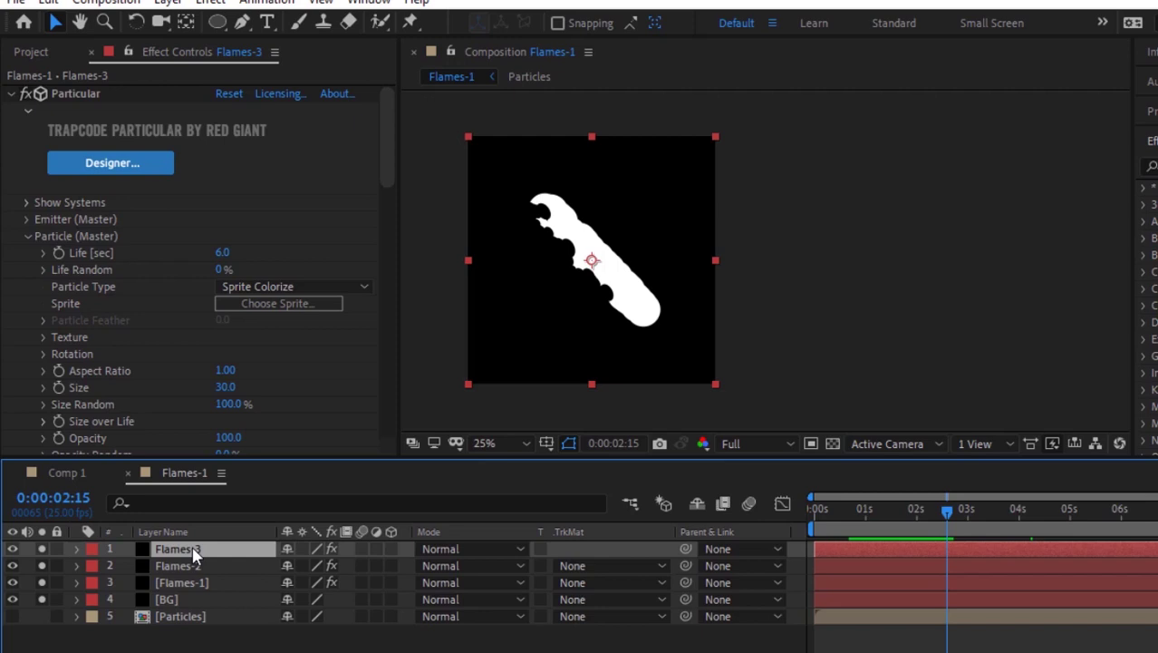
left_click(28, 235)
left_click(27, 219)
scroll(163, 272, "down", 3)
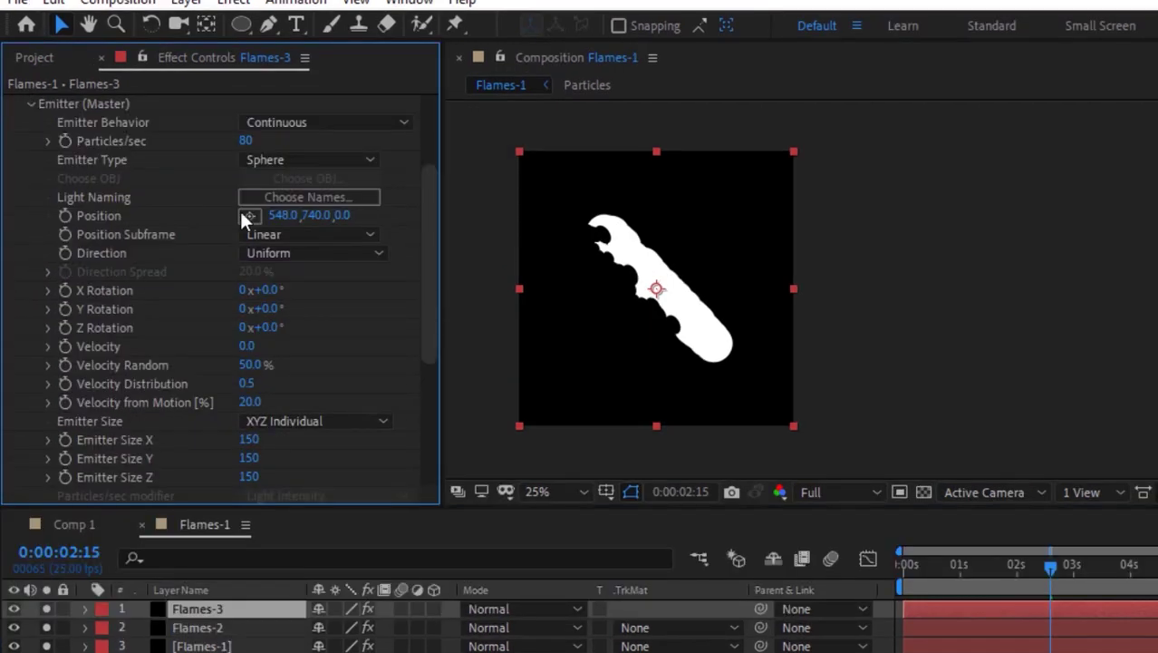
left_click(258, 195)
type("748")
key("Tab")
type("564")
key("Return")
left_click(317, 214)
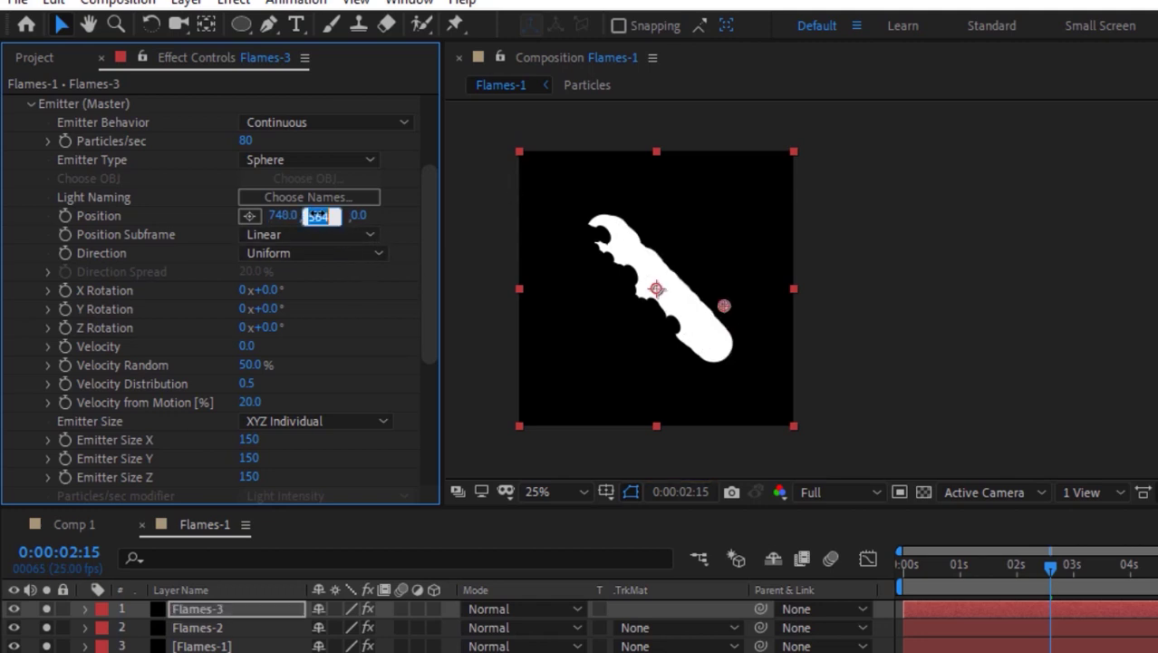
type("565")
key("Return")
Step: Set the new layer's Physics Air Wind X to -252
left_click(31, 103)
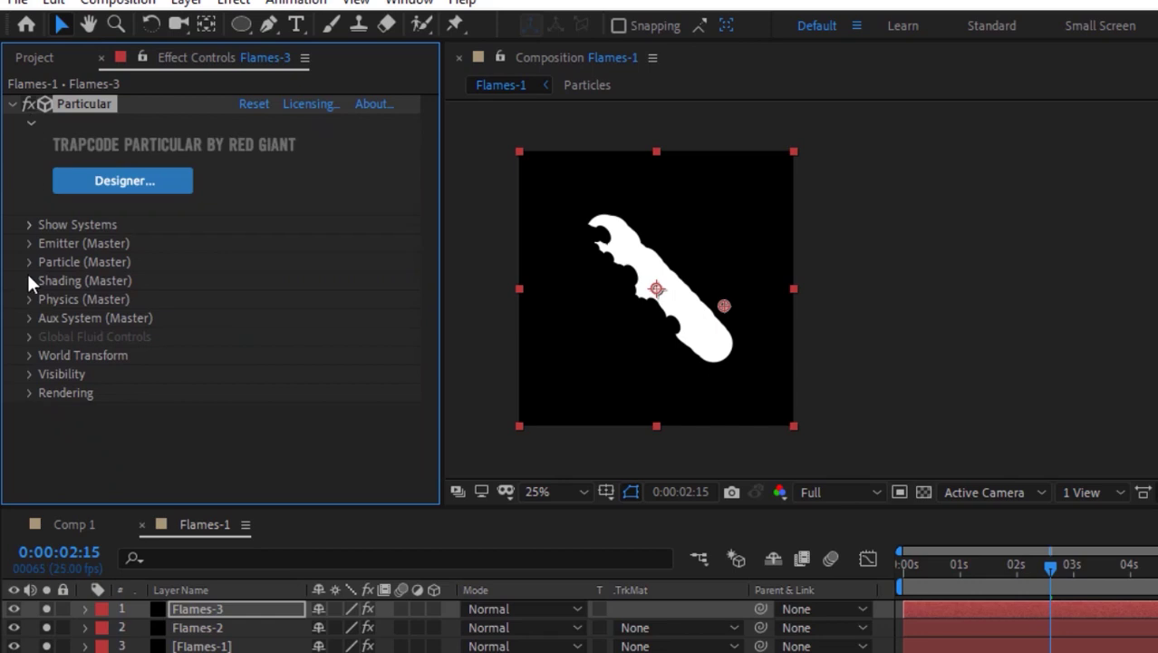
left_click(28, 297)
scroll(28, 299, "down", 4)
type("-252")
key("Tab")
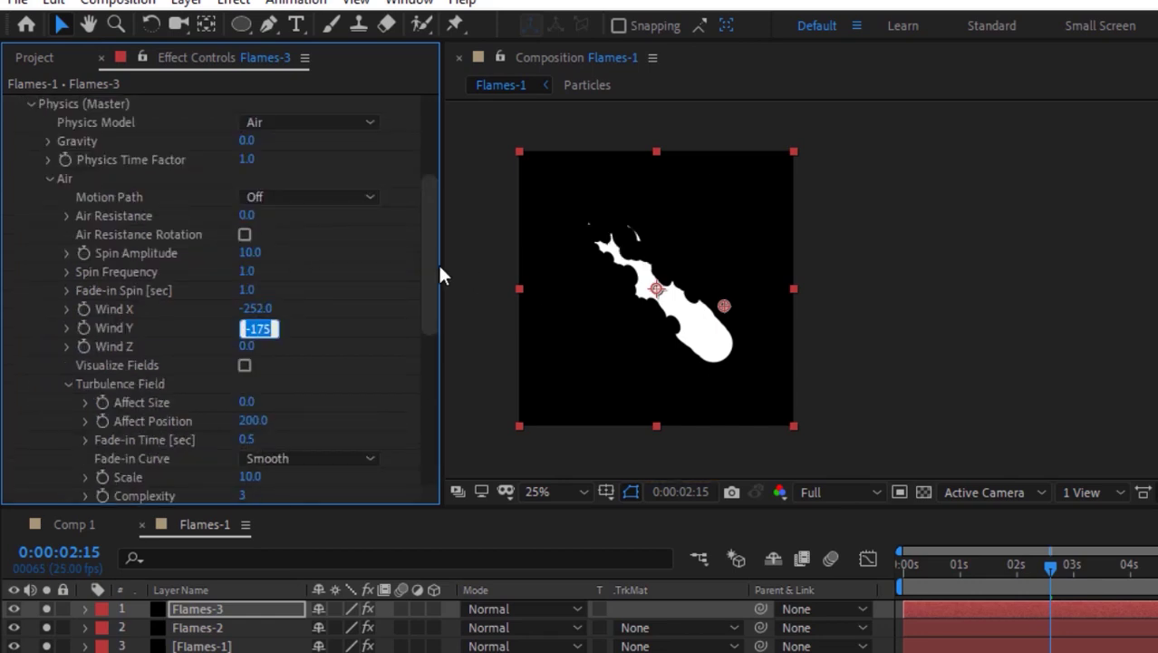
left_click(50, 178)
left_click(29, 298)
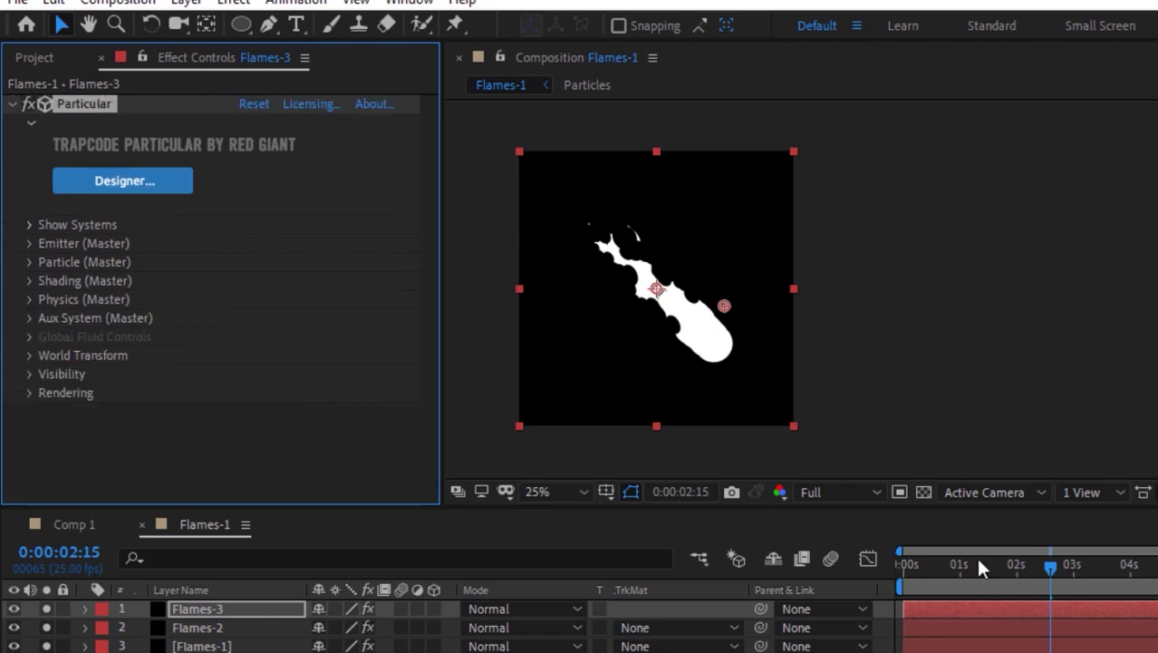
Step: Preview the flame layers together from the first frame
key("Home")
key("space")
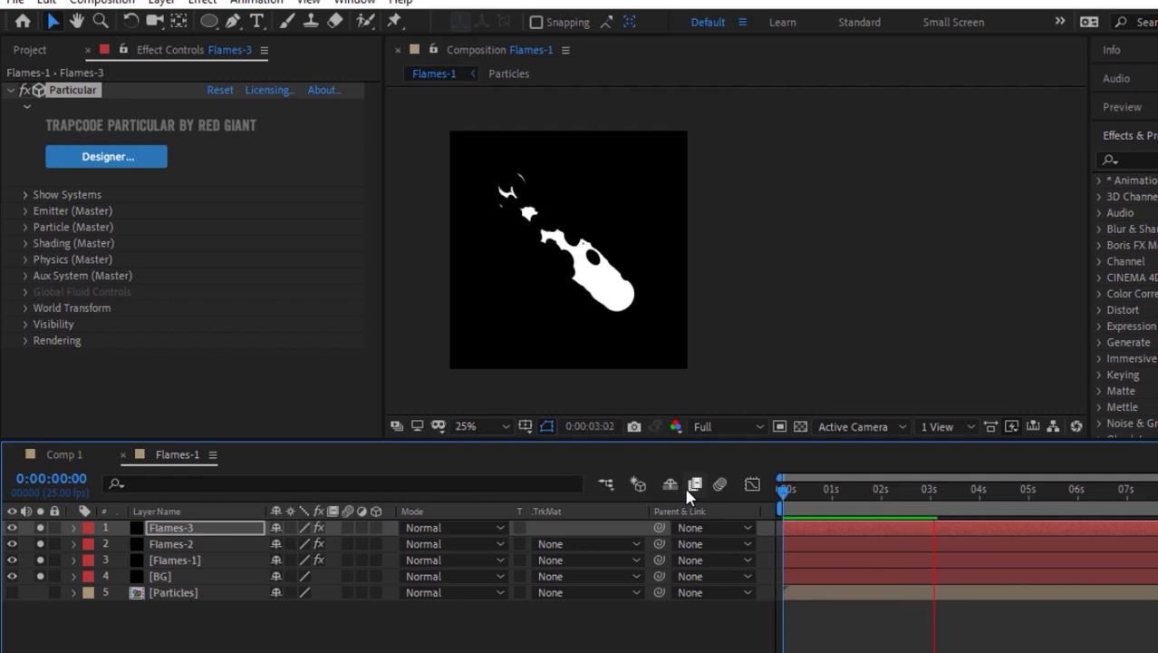
key("space")
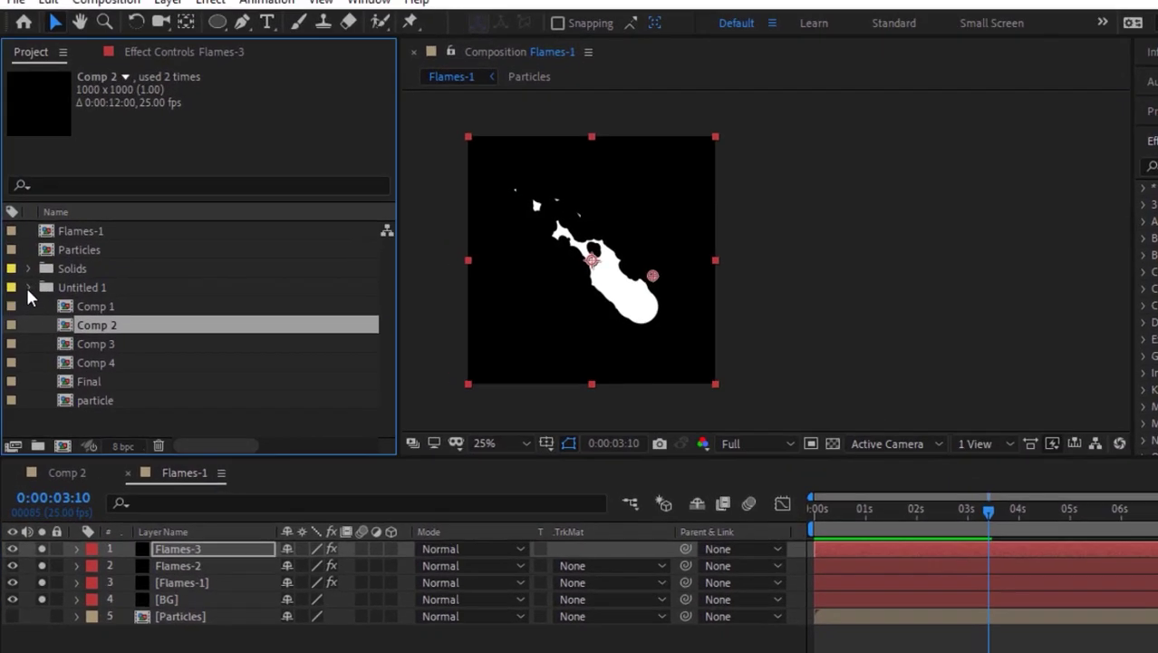
Step: Nest the Flames-1 composition in a new Flames-2 comp
left_click(28, 287)
left_click(83, 232)
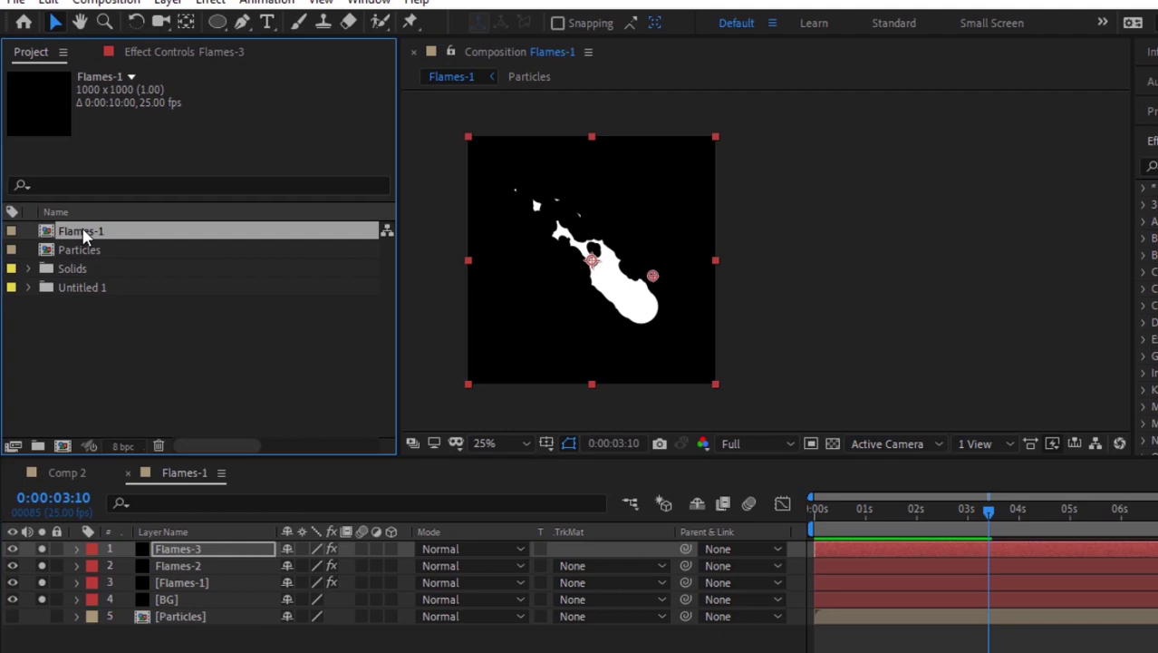
left_click_drag(94, 237, 61, 446)
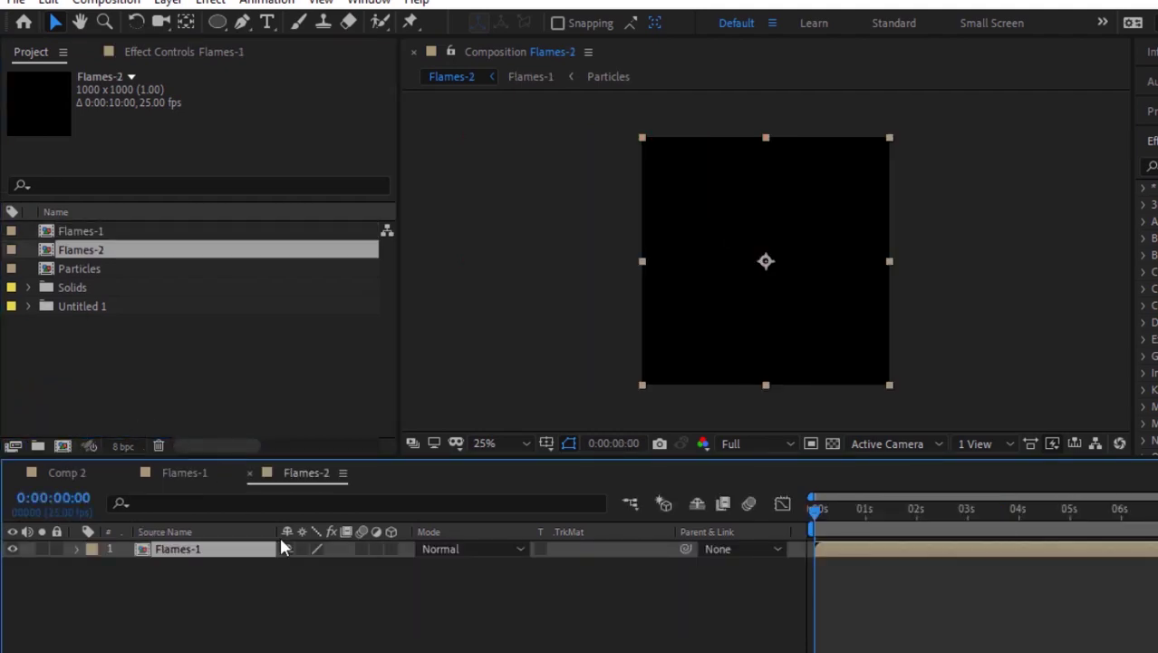
Step: Add a white (FFFFFF) solid layer to the new comp
left_click(258, 607)
right_click(258, 606)
mouse_move(462, 387)
left_click(549, 438)
left_click(664, 368)
type("FFFFFF")
left_click(520, 117)
left_click(739, 424)
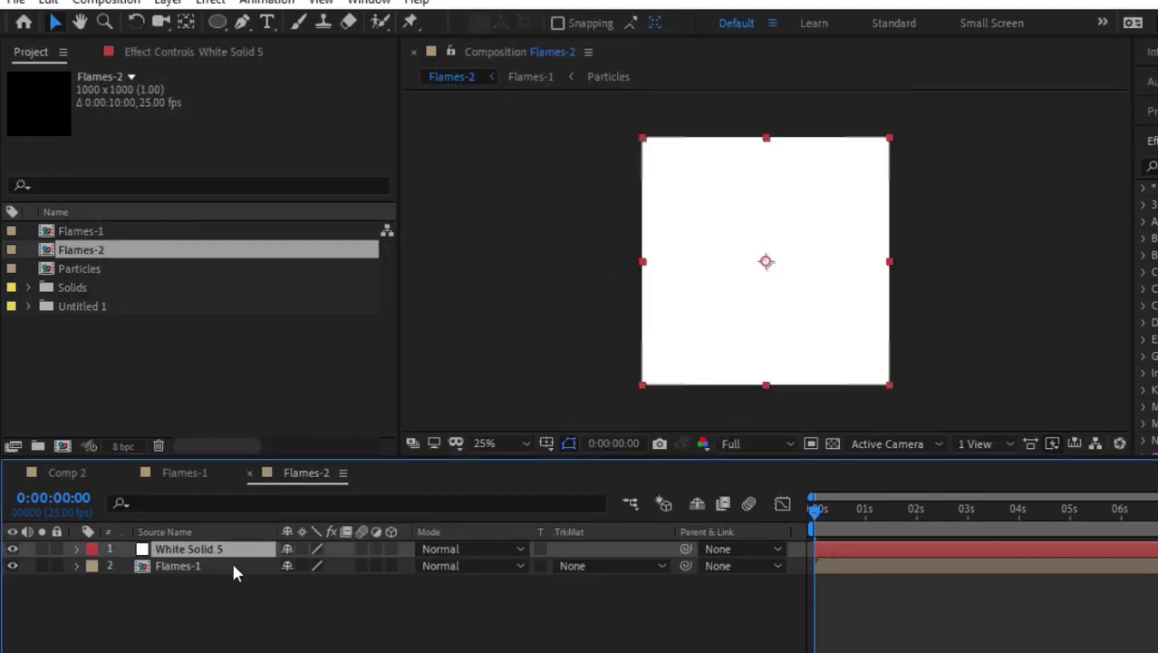
Step: Move the white solid below Flames-1 and set its track matte to Luma Matte
left_click_drag(240, 585, 243, 584)
left_click(624, 566)
left_click(654, 586)
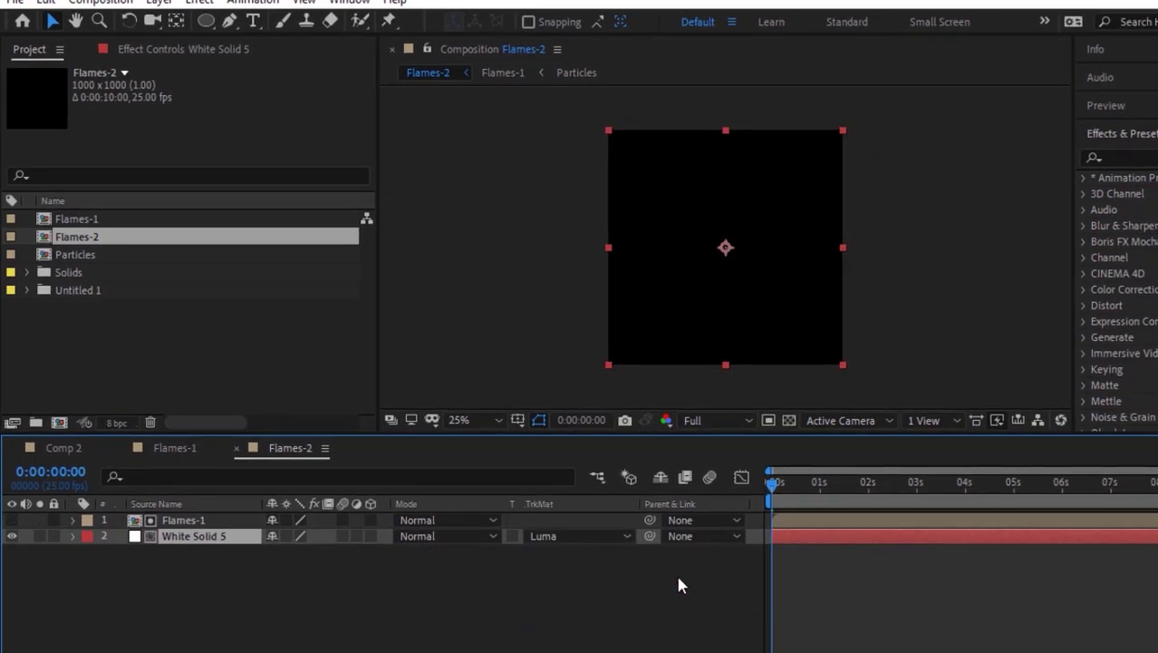
left_click(678, 580)
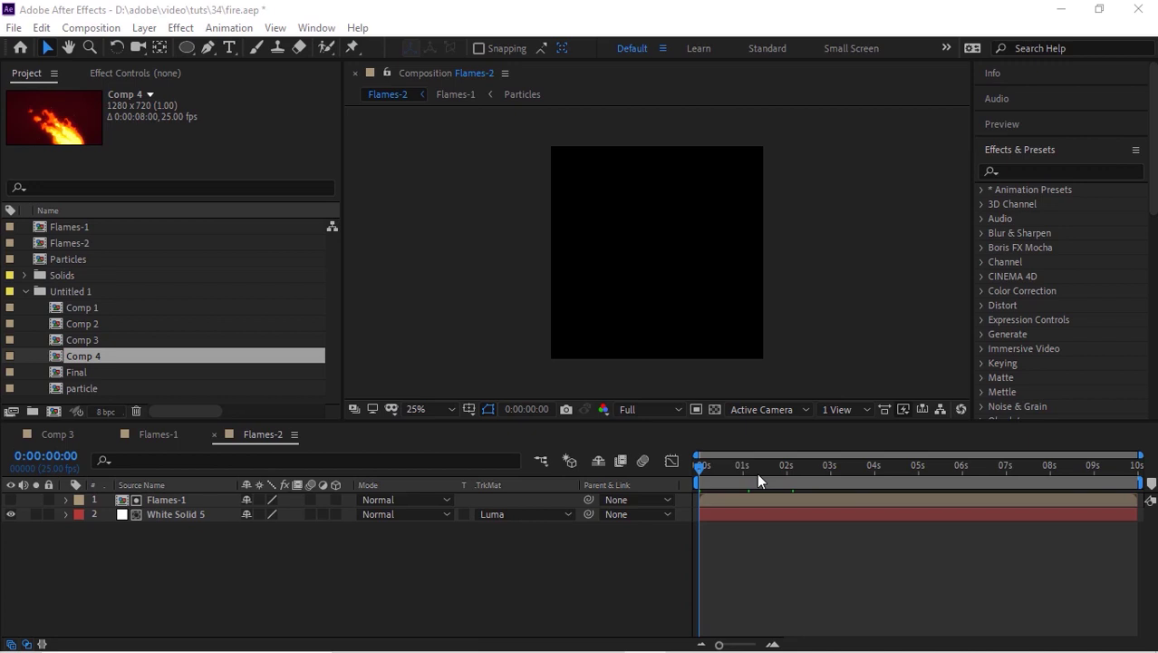
Step: Preview the matted flame, briefly checking it against the transparency grid
left_click(828, 482)
key("space")
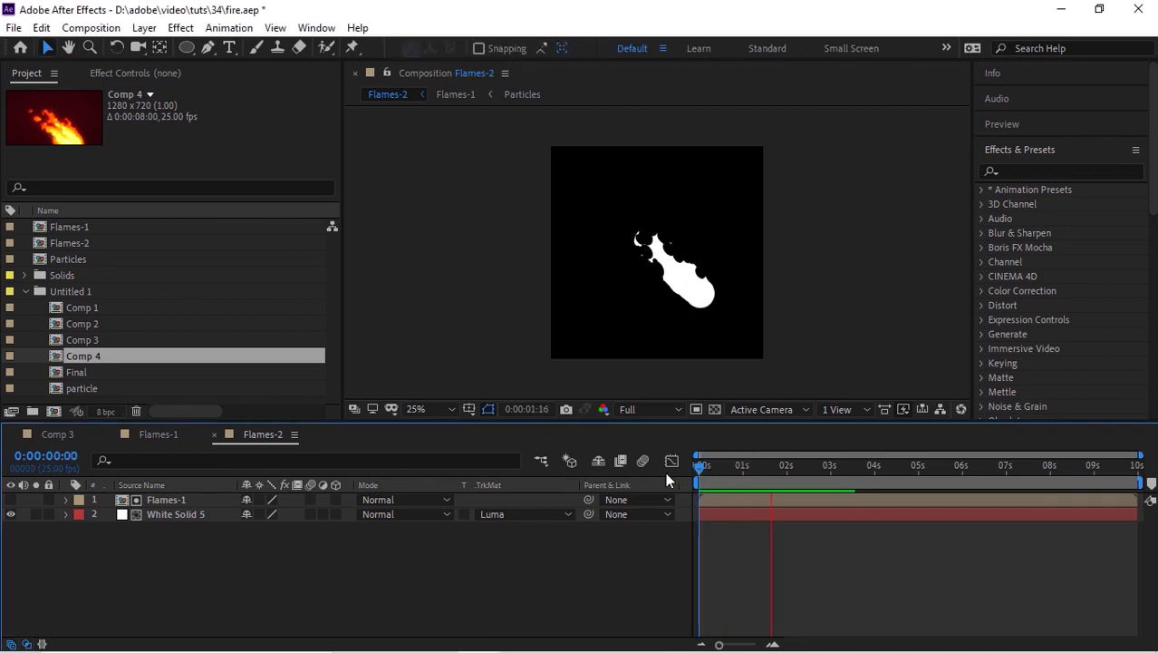
left_click(715, 409)
left_click(696, 464)
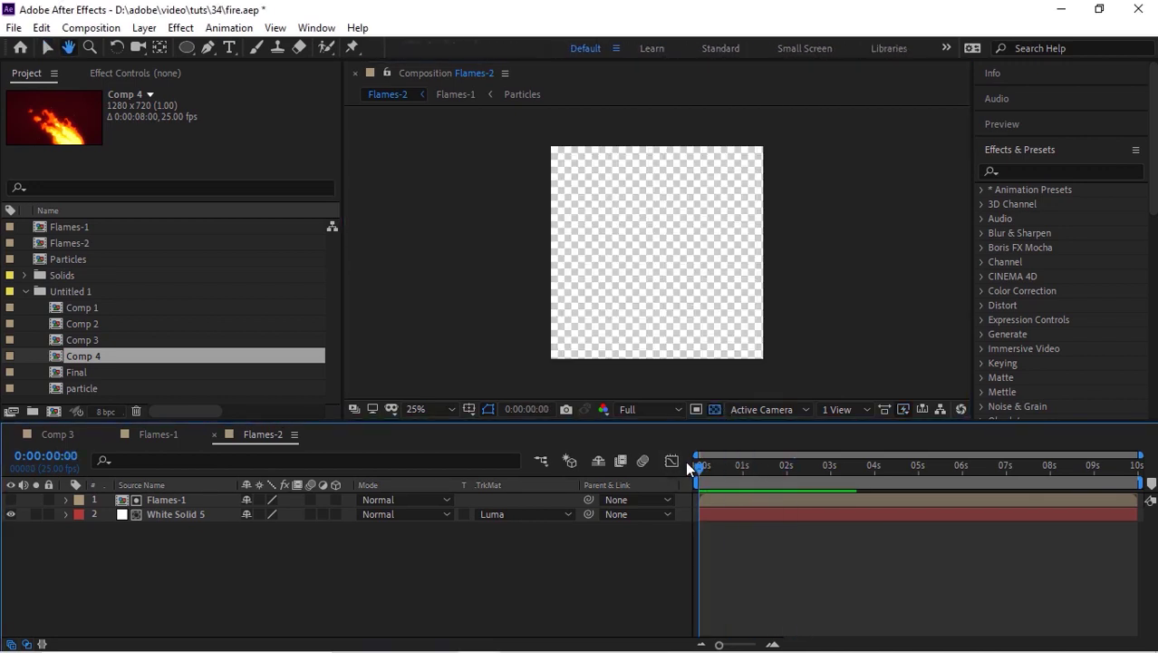
left_click(715, 409)
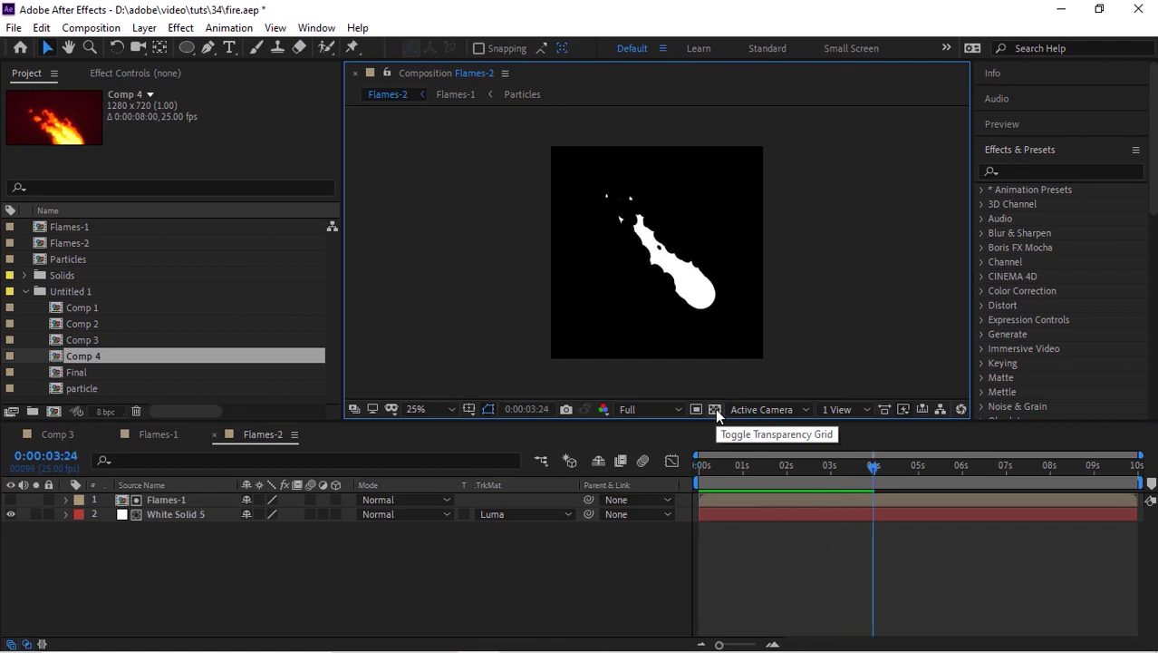
Step: Nest Flames-2 in a new Flames-3 comp, trim its first two seconds and start it at 0 s
left_click(25, 290)
left_click_drag(64, 241, 55, 414)
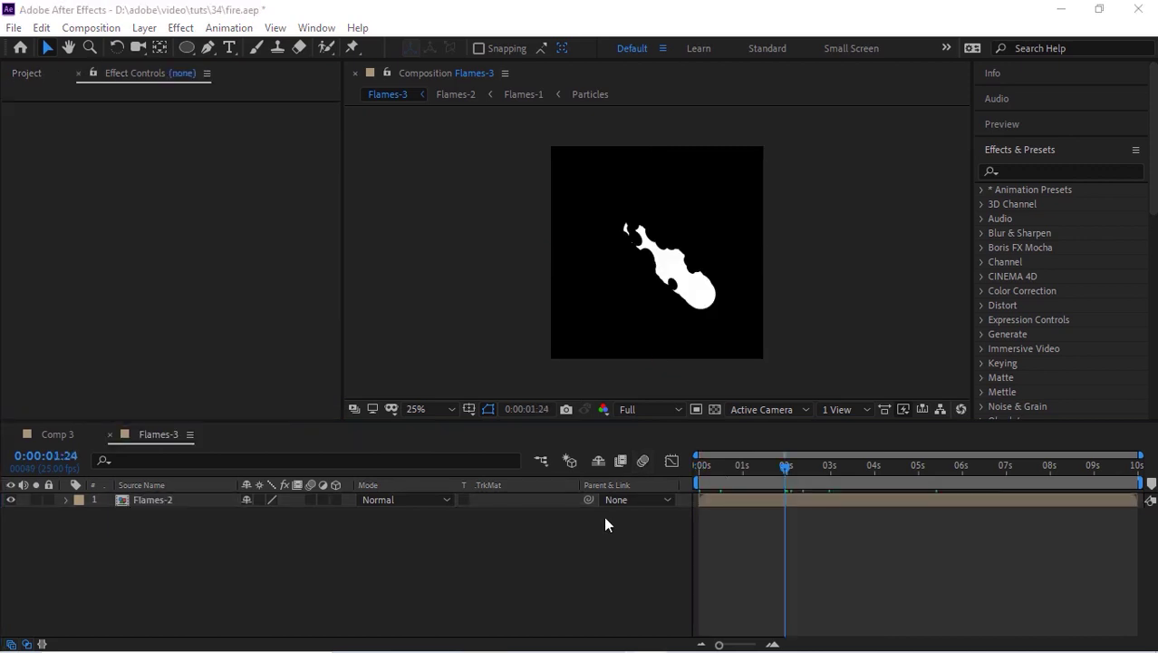
left_click_drag(775, 465, 794, 466)
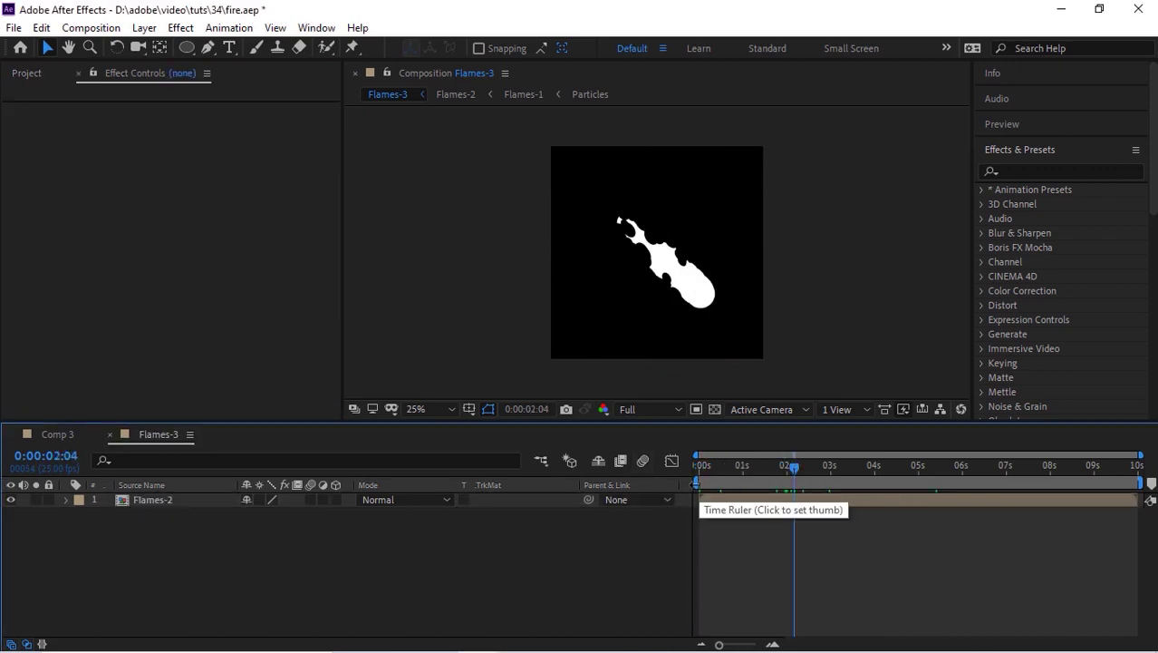
left_click_drag(699, 499, 794, 499)
left_click_drag(956, 508, 862, 511)
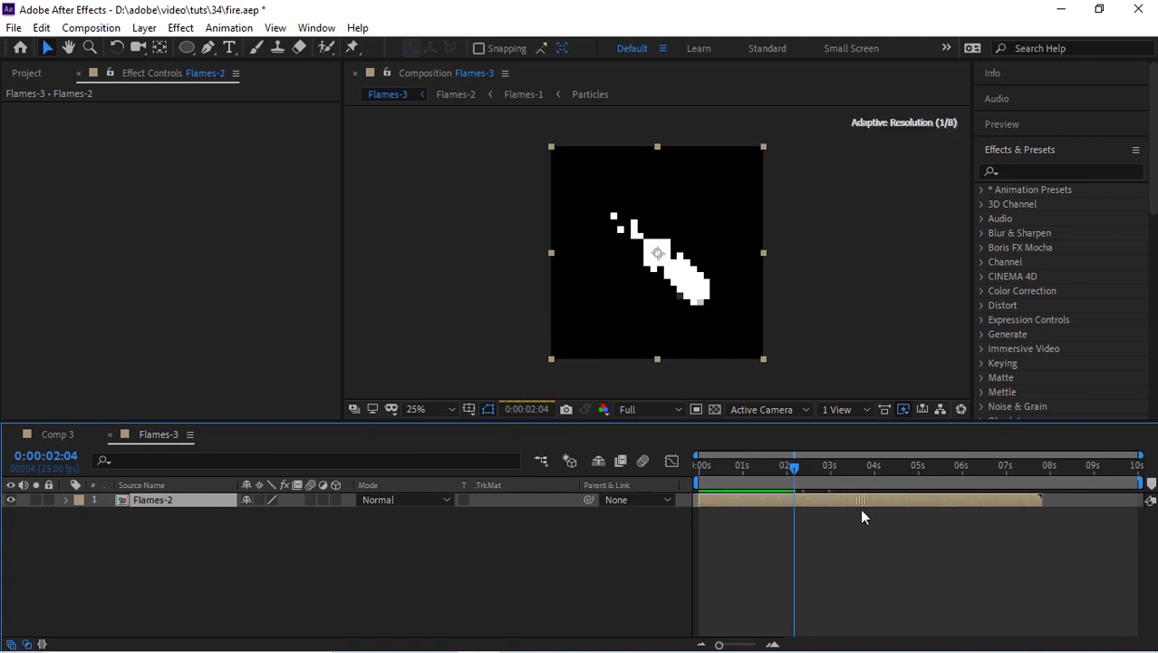
Step: Scrub through the Flames-3 flame animation to about seven seconds
left_click(693, 467)
left_click_drag(694, 466, 910, 466)
left_click(1004, 467)
left_click_drag(1003, 466, 1019, 469)
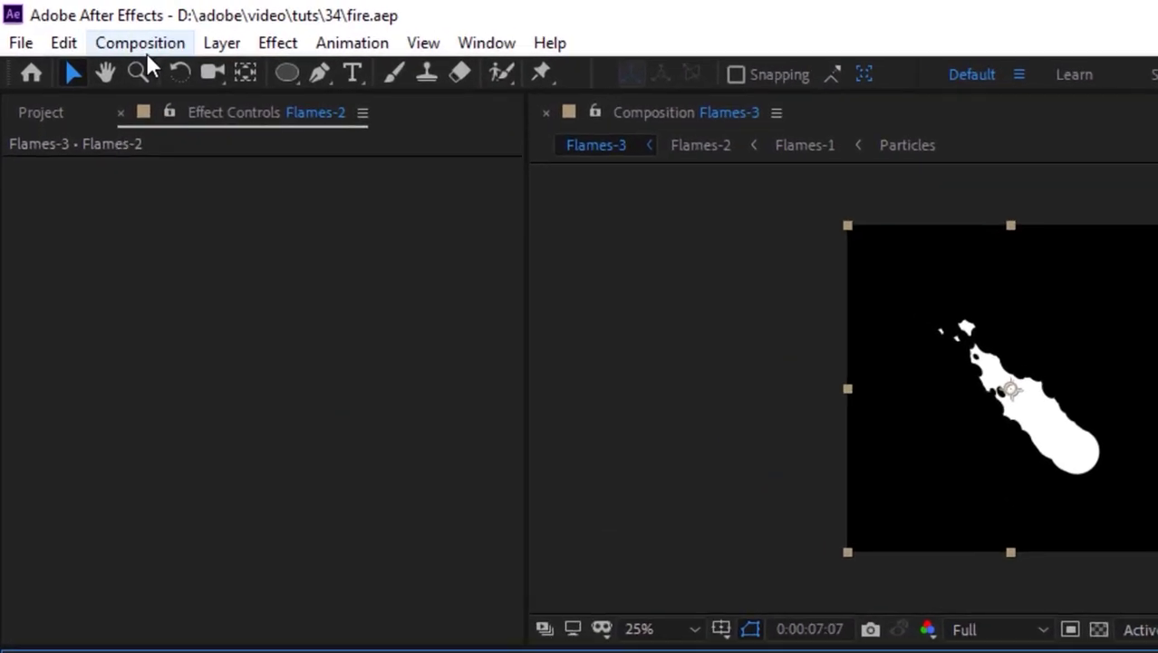
Step: Create a new composition named Final at 1280 × 720
left_click(92, 29)
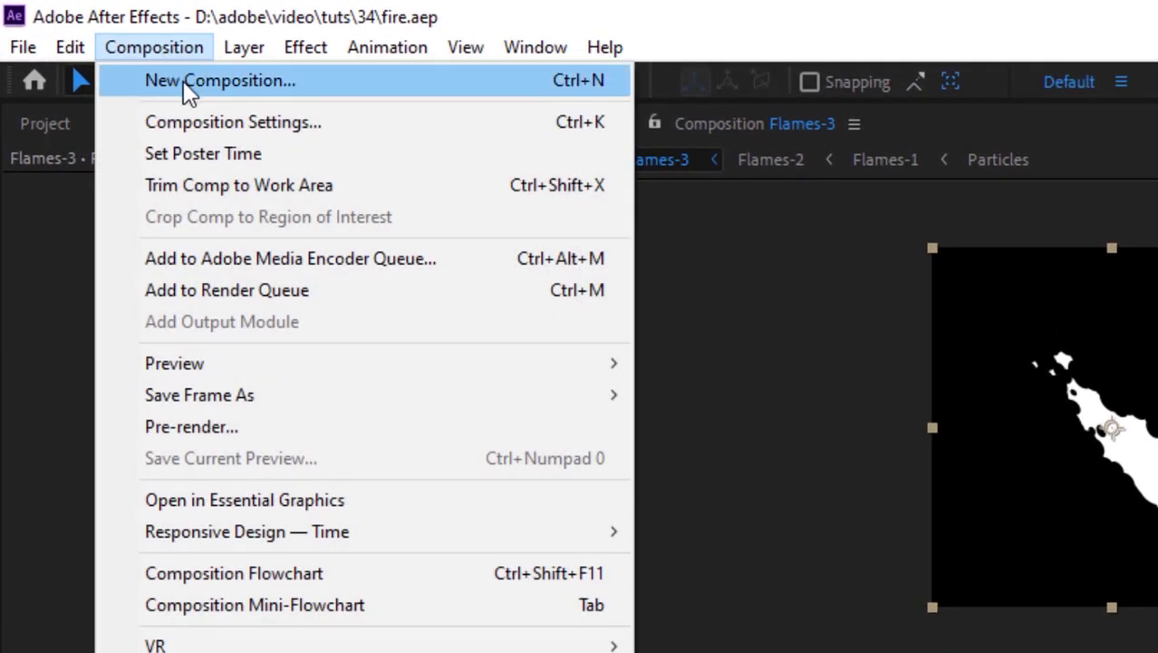
left_click(176, 81)
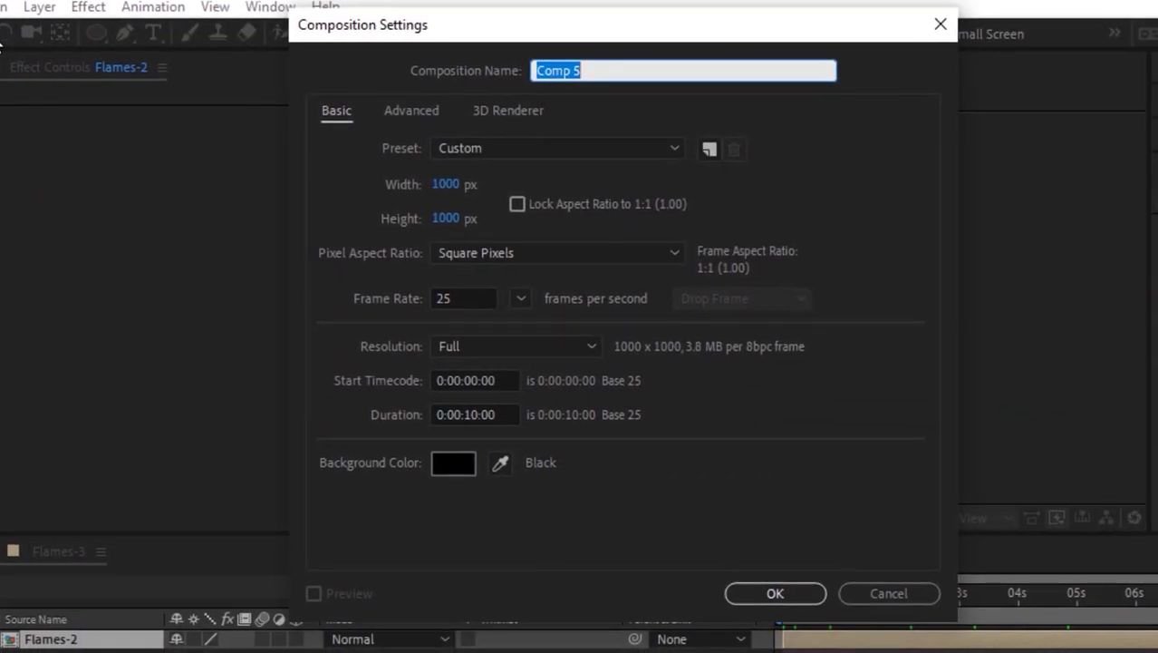
type("Fina")
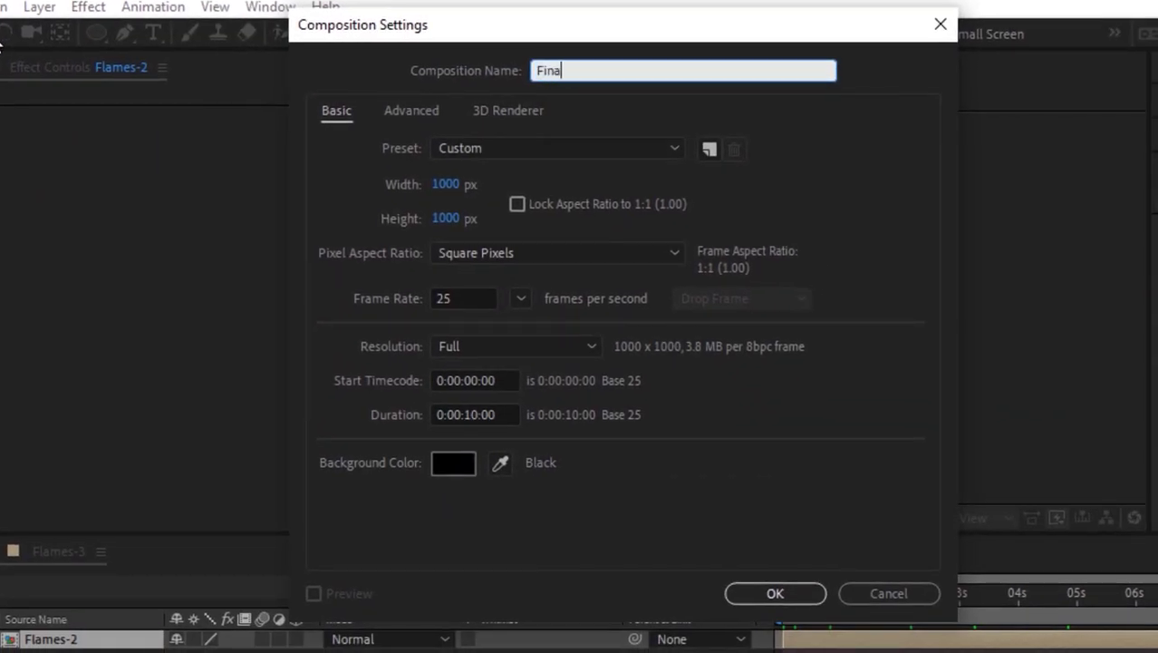
key("Tab")
key("Tab")
type("1280")
key("Tab")
type("72")
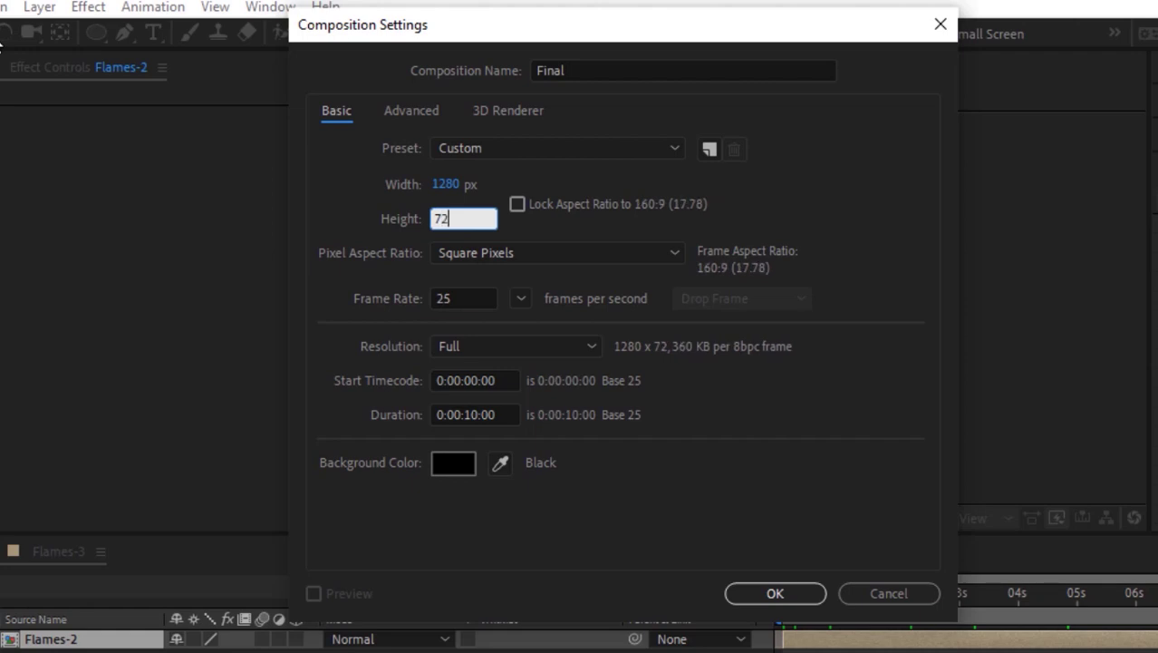
type("0")
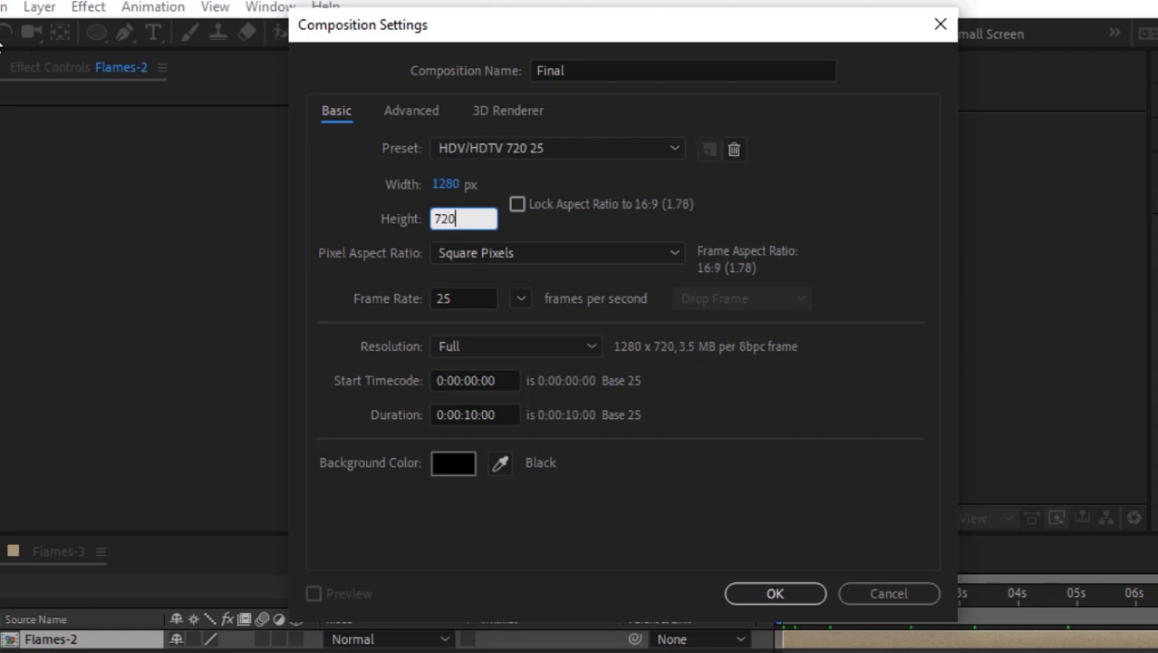
key("Return")
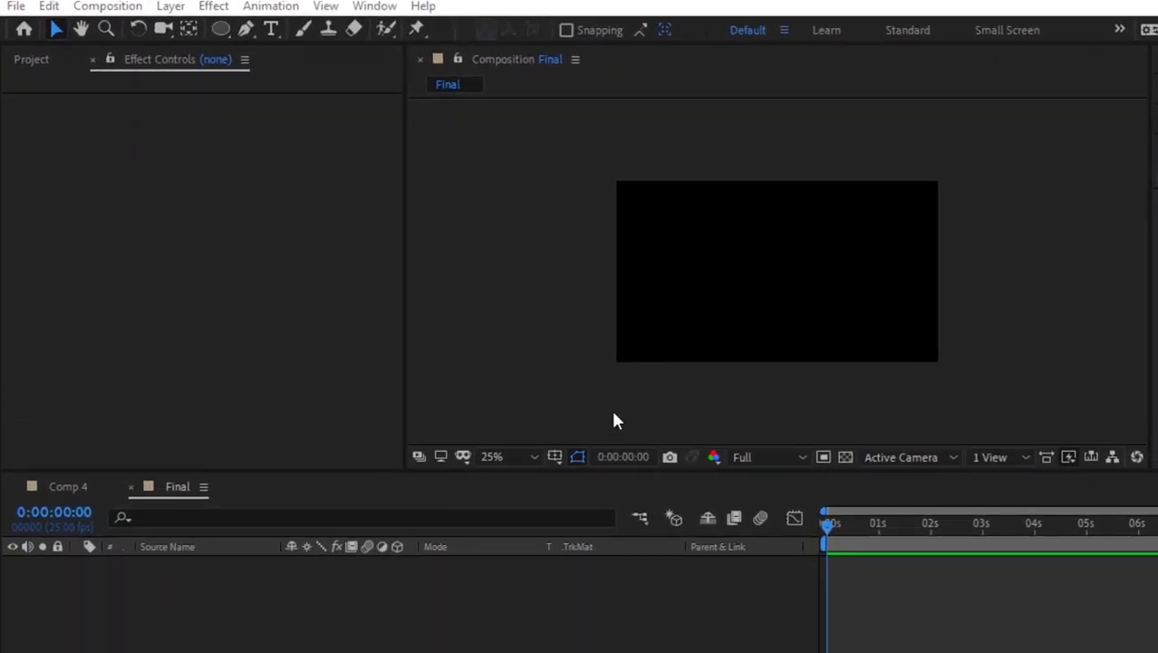
Step: Add a solid layer coloured H 352, S 93, B 10 to the Final comp
left_click(532, 344)
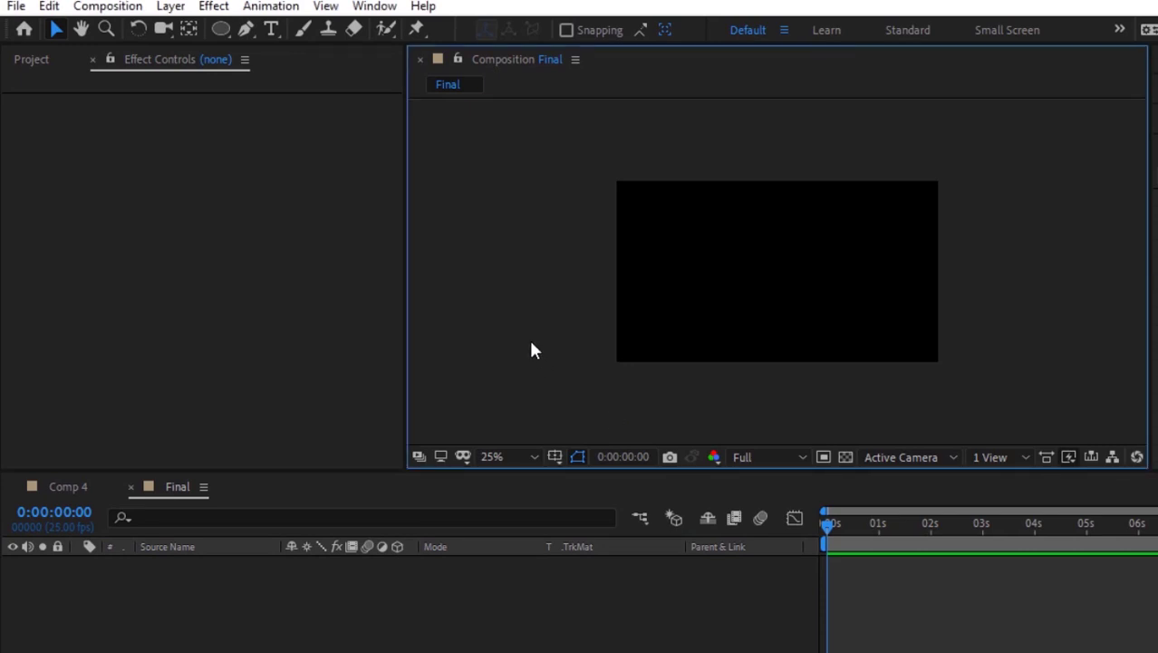
left_click_drag(812, 284, 646, 266)
right_click(234, 634)
mouse_move(381, 413)
left_click(548, 468)
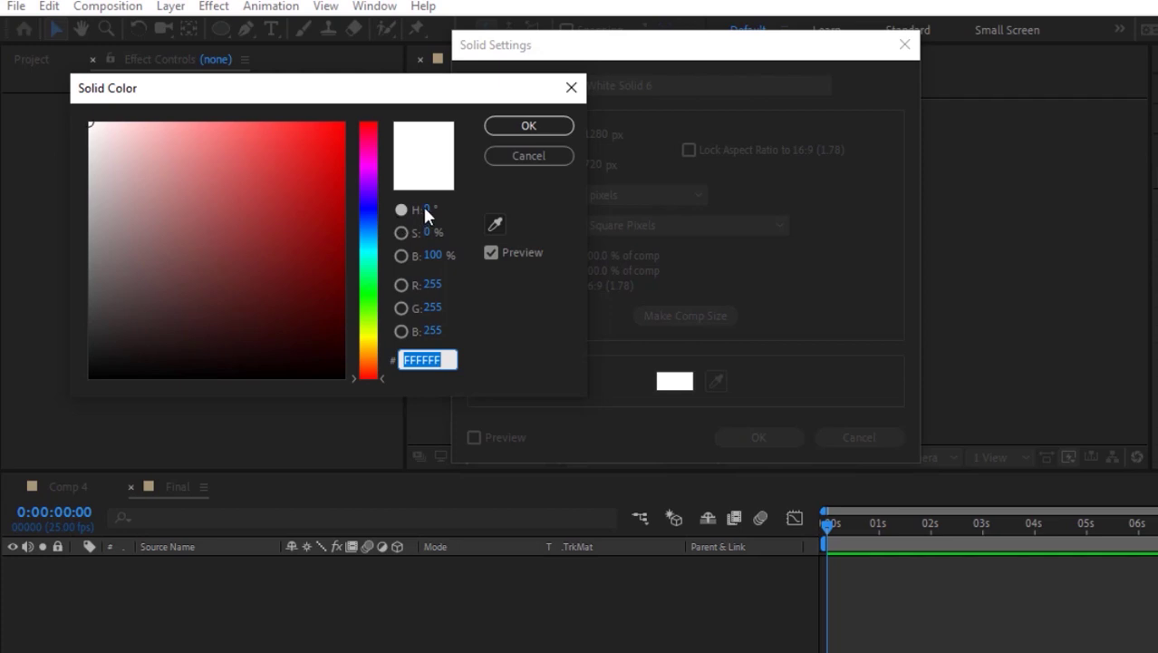
left_click(427, 211)
type("352")
key("Tab")
type("93")
key("Tab")
type("10")
key("Return")
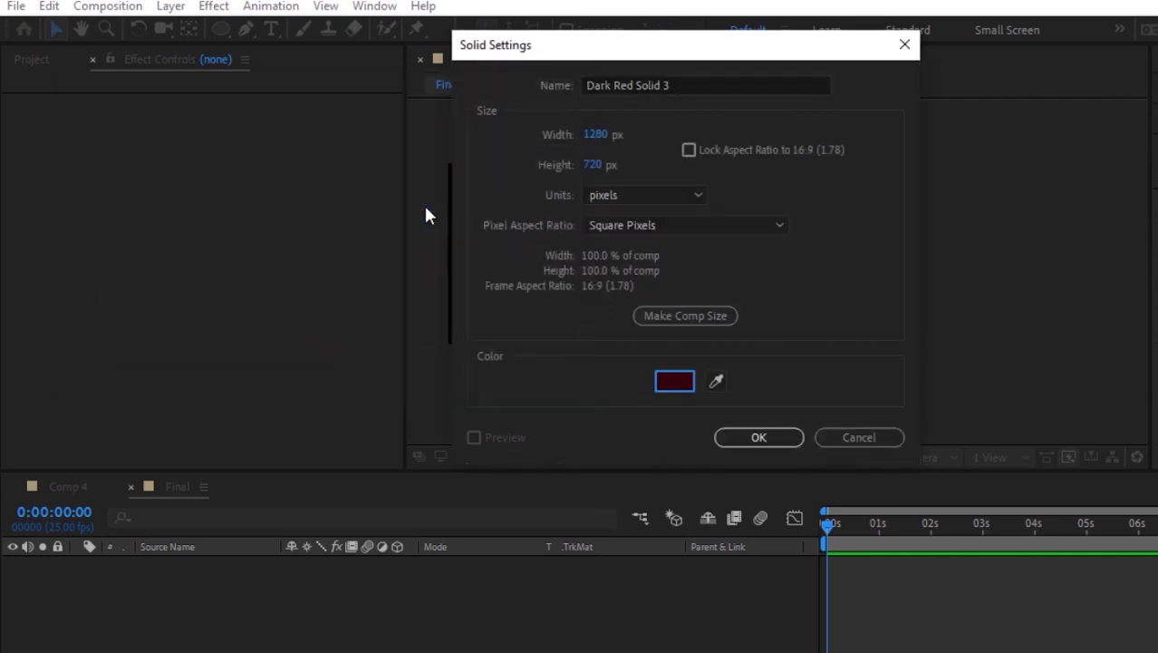
key("Return")
Step: Zoom and pan the viewer to frame the dark red solid, then return to the Selection tool
key("period")
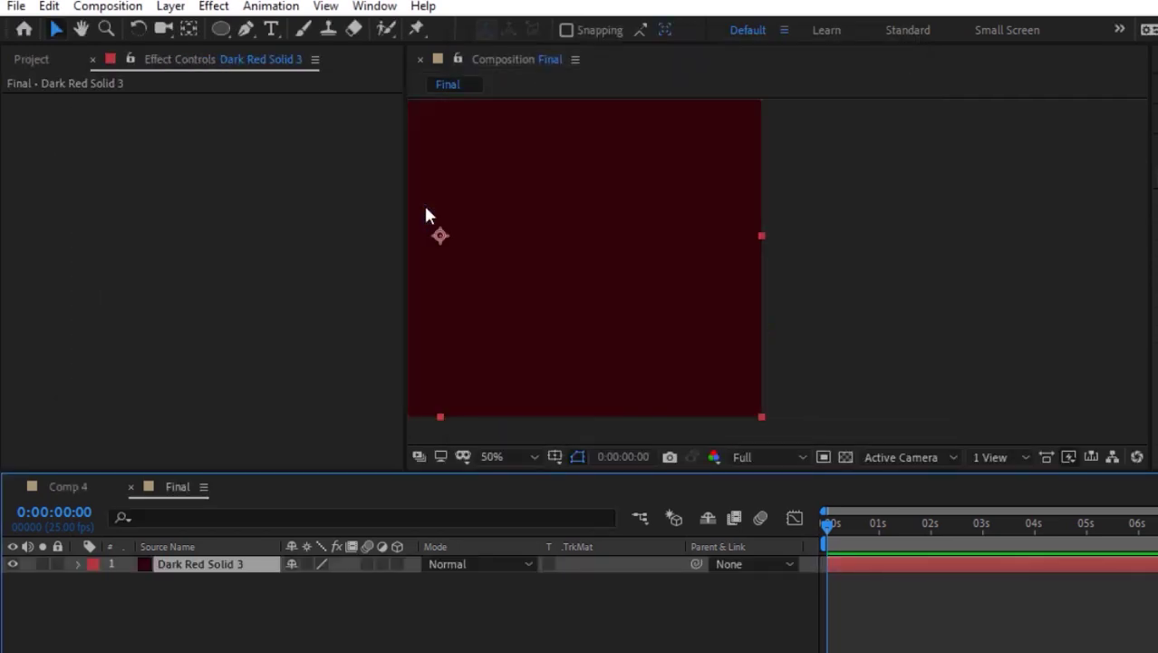
key("comma")
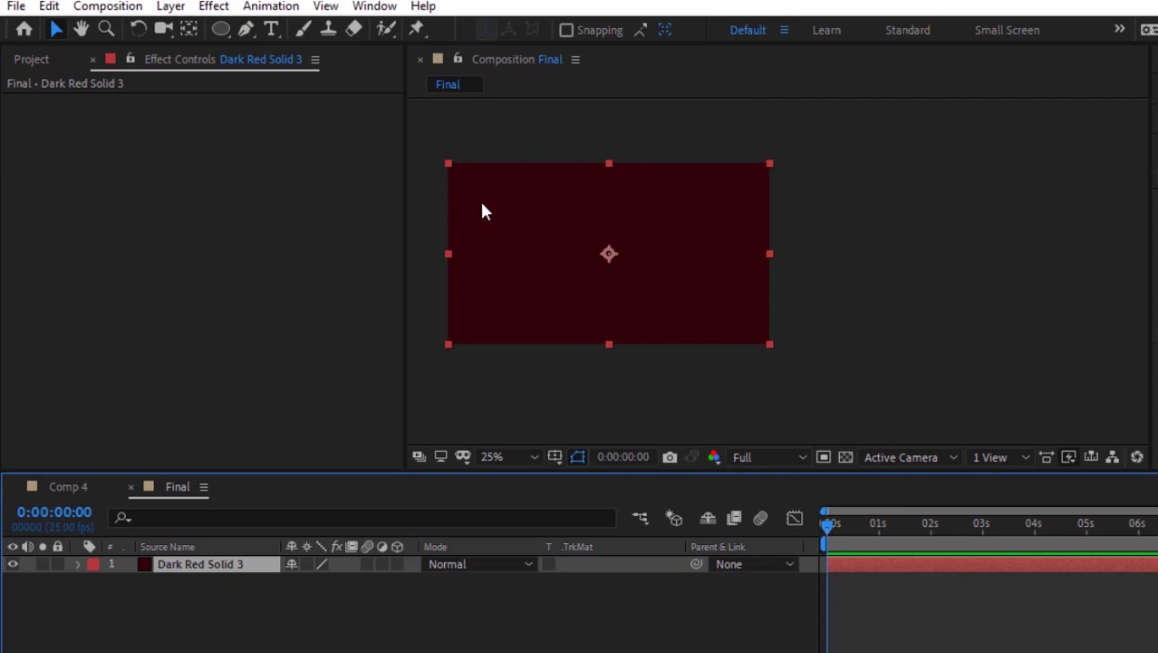
key("h")
left_click_drag(545, 267, 639, 264)
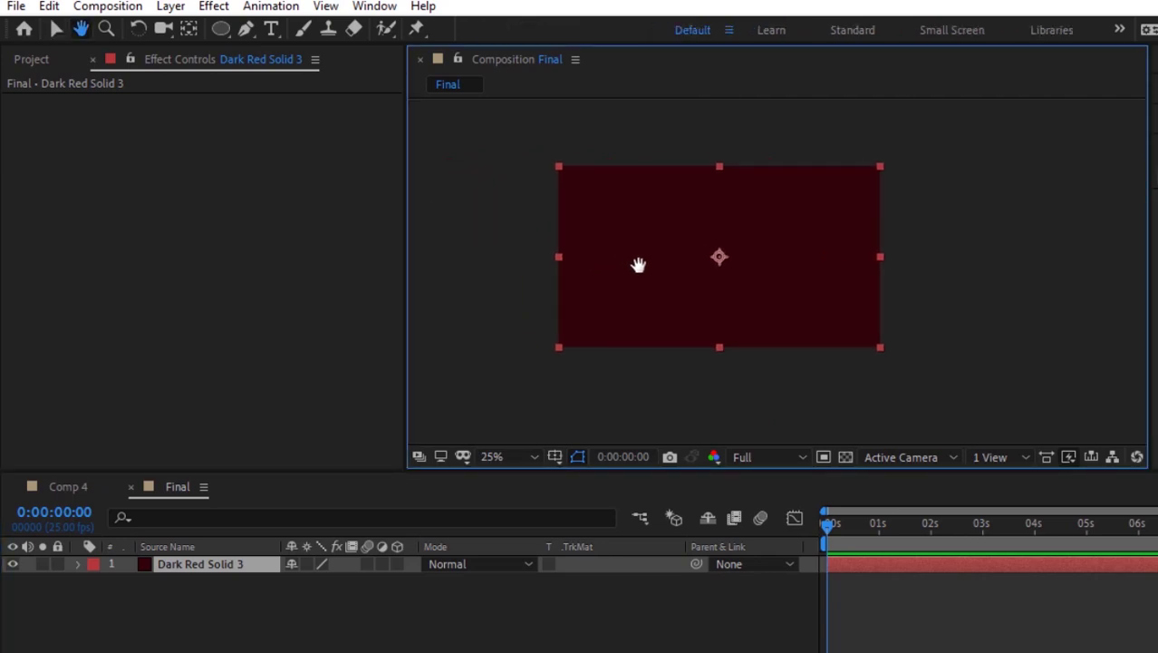
key("period")
mouse_move(597, 246)
left_mouse_down()
mouse_move(727, 274)
mouse_move(597, 263)
left_mouse_up()
key("comma")
left_click(269, 625)
key("v")
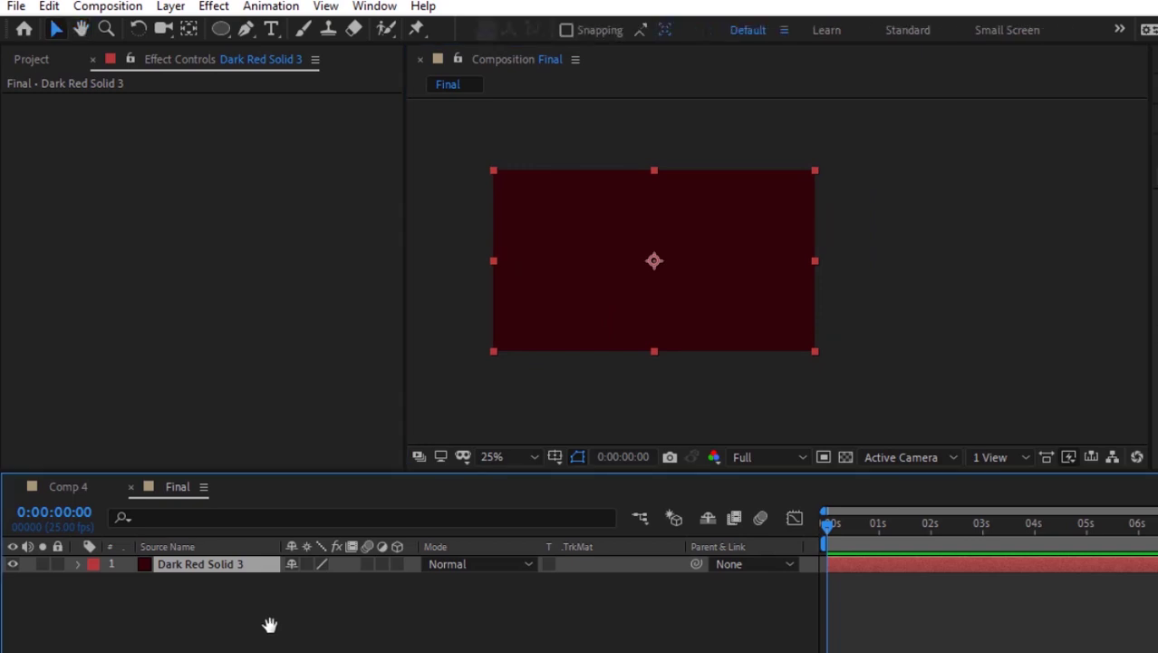
left_click(32, 59)
Step: Place the Flames-3 comp above the dark red solid and fit the viewer to the comp
left_click(78, 298)
left_click_drag(76, 297, 145, 558)
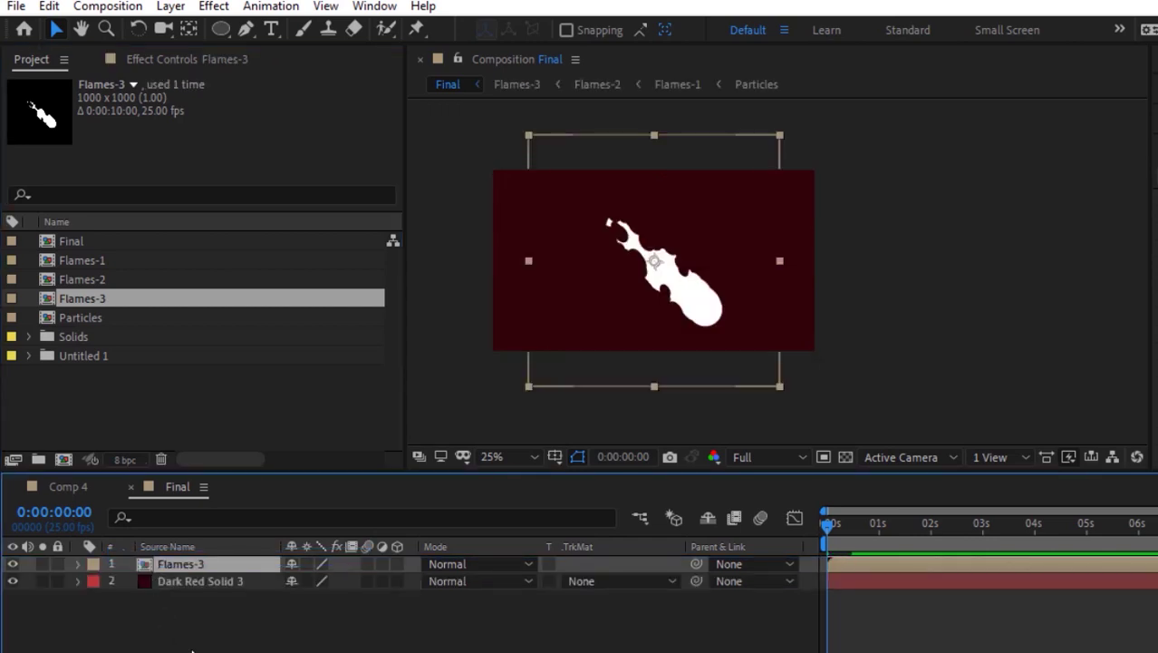
left_click(497, 456)
left_click(545, 98)
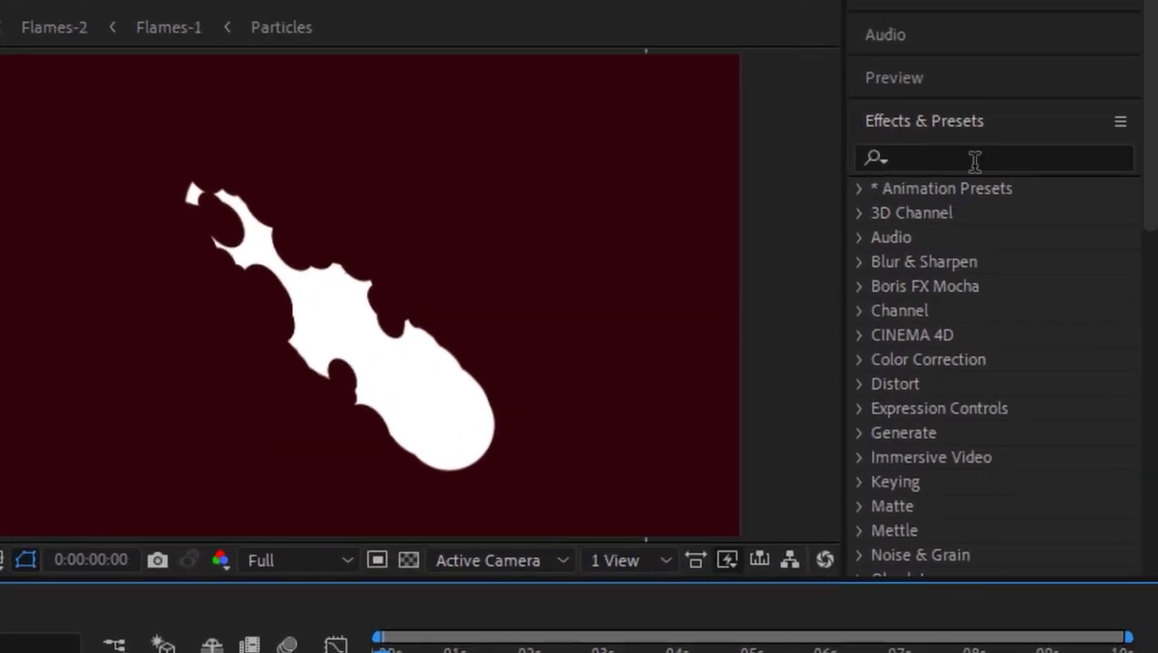
Step: Apply the Tint effect to the Flames-3 layer
left_click(974, 160)
type("tint")
left_click_drag(947, 290, 233, 486)
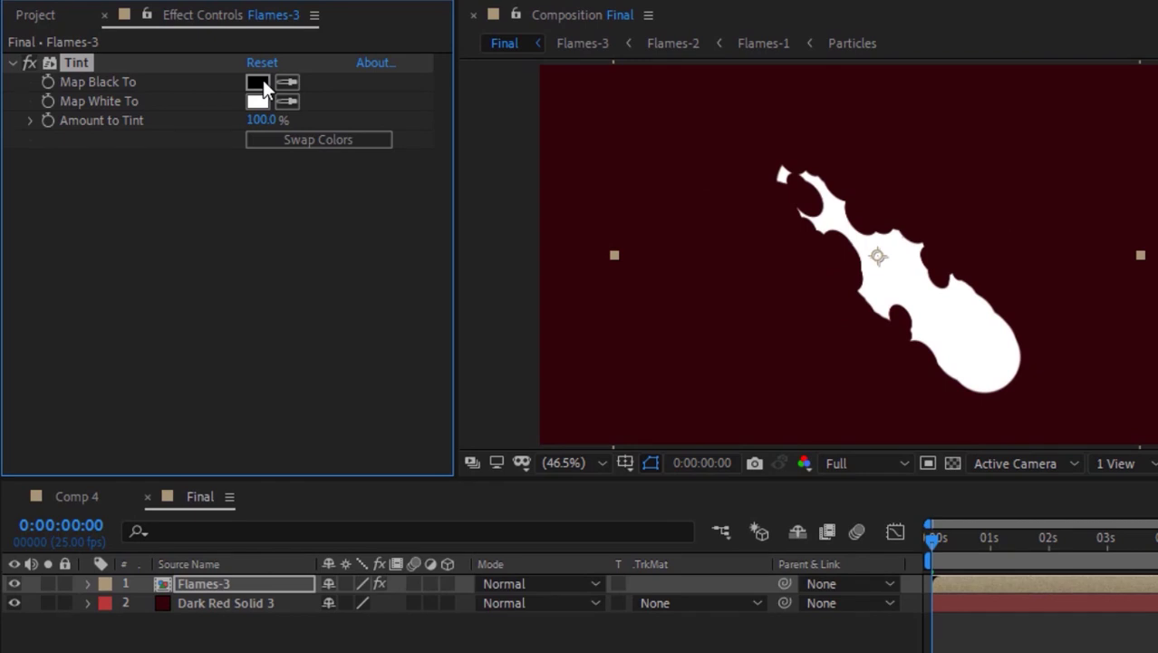
Step: Set Tint's Map Black To colour to H 16, S 100, B 100
left_click(258, 84)
left_click(480, 184)
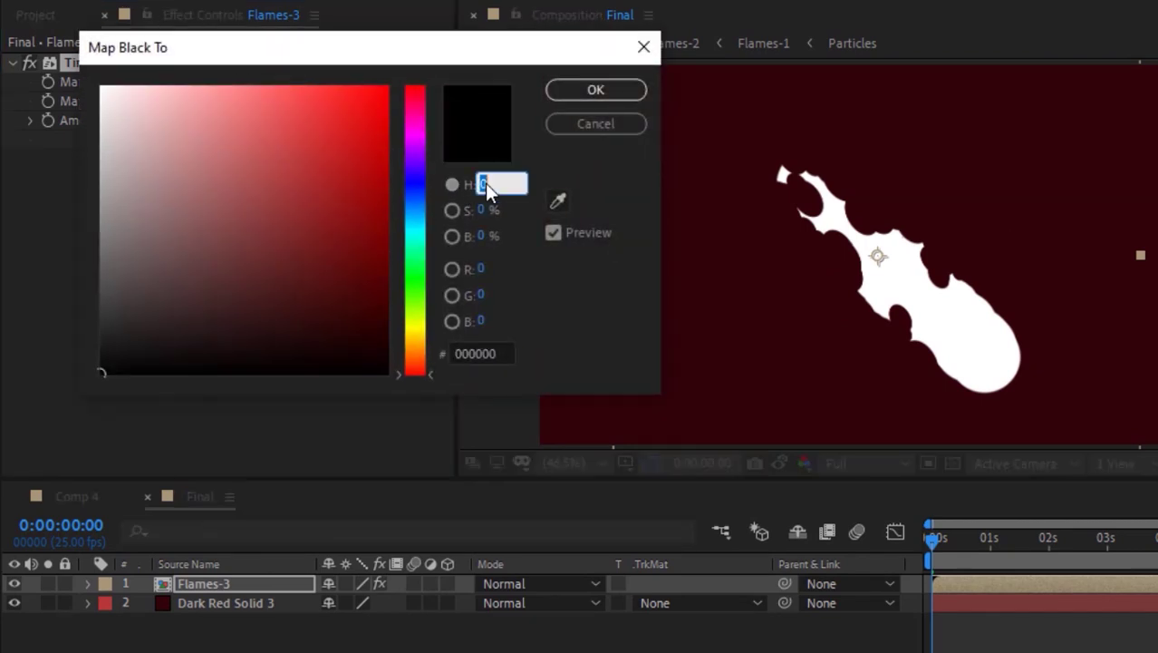
type("16")
key("Tab")
type("100")
key("Tab")
type("100")
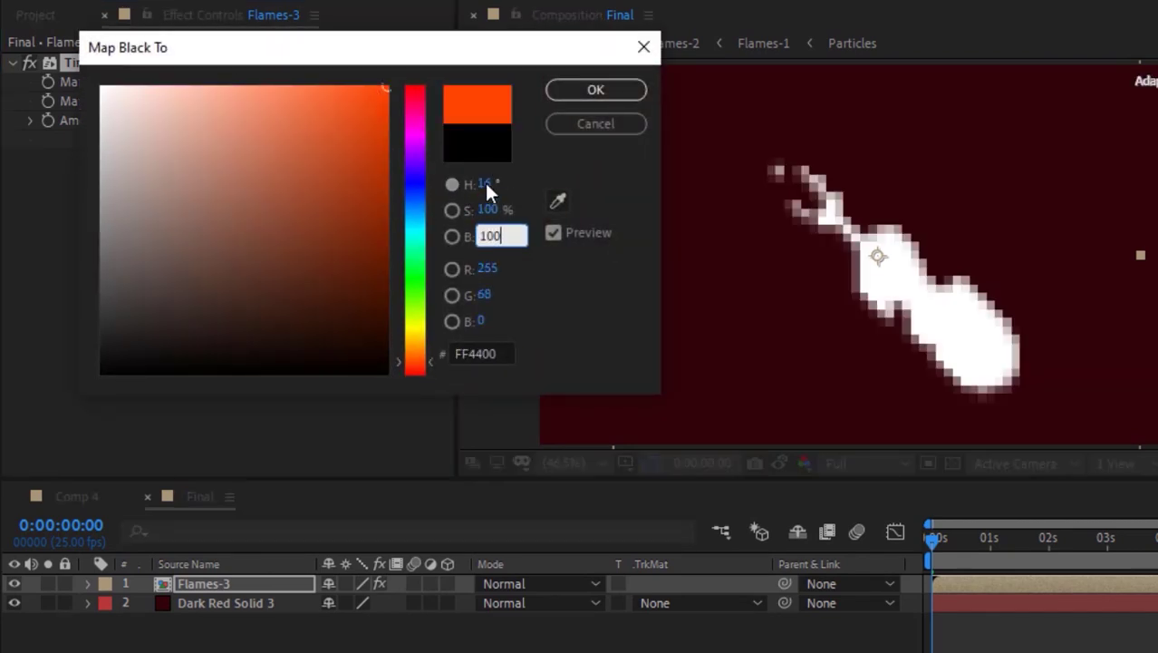
key("Return")
Step: Set Tint's Map White To colour to the same orange, H 16, S 100, B 100
left_click(257, 101)
left_click(256, 102)
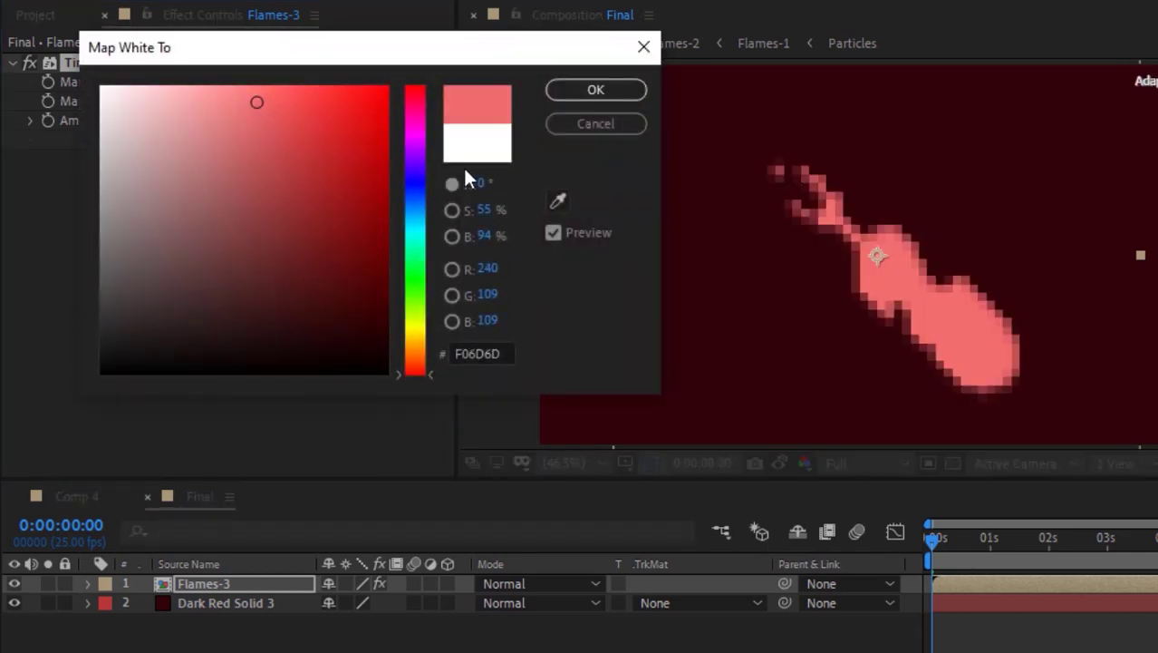
left_click(481, 184)
type("16")
key("Tab")
type("100")
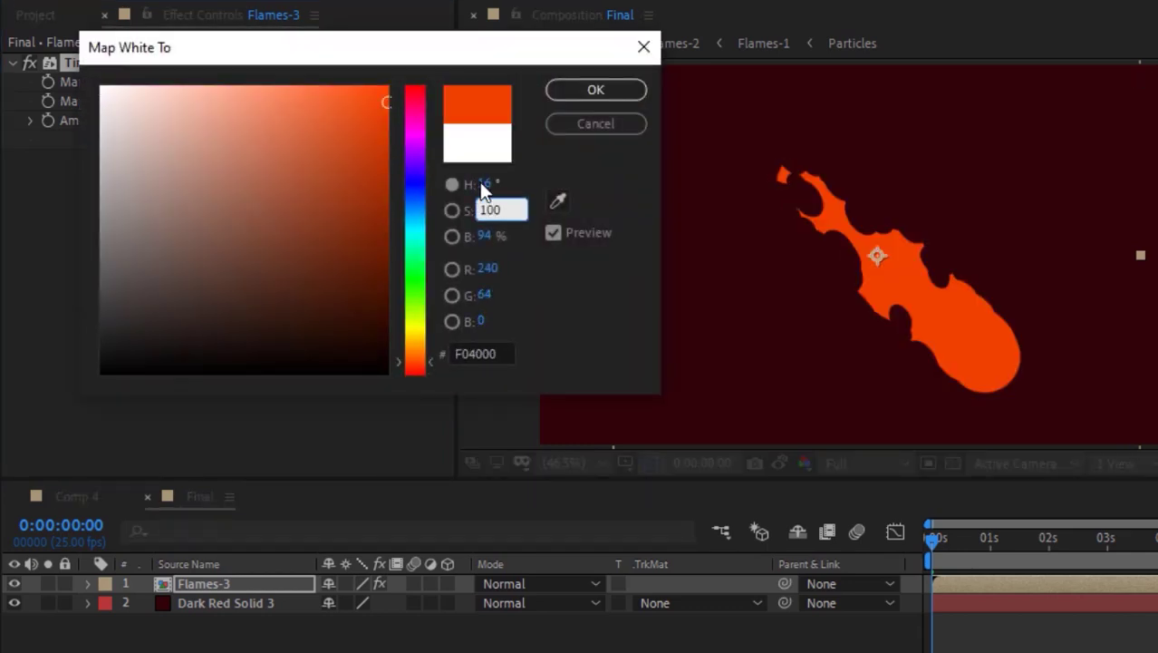
key("Tab")
type("100")
key("Return")
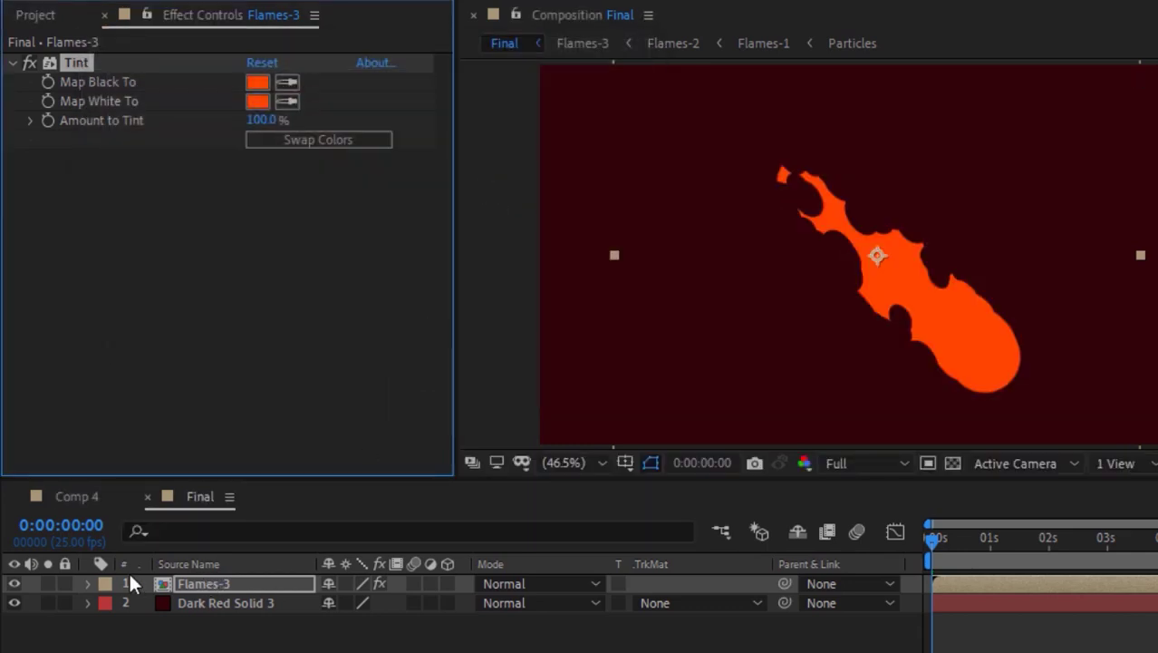
Step: Move the Flames-3 layer to position 690, 462
key("p")
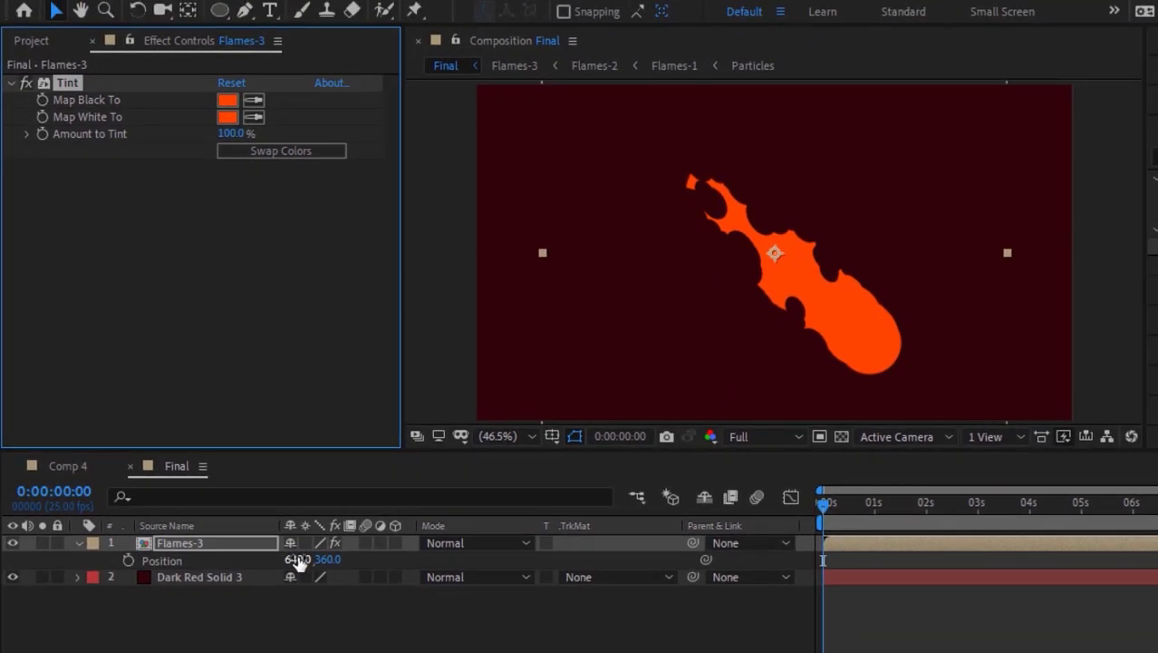
left_click(334, 554)
type("690")
key("Tab")
type("462")
key("Return")
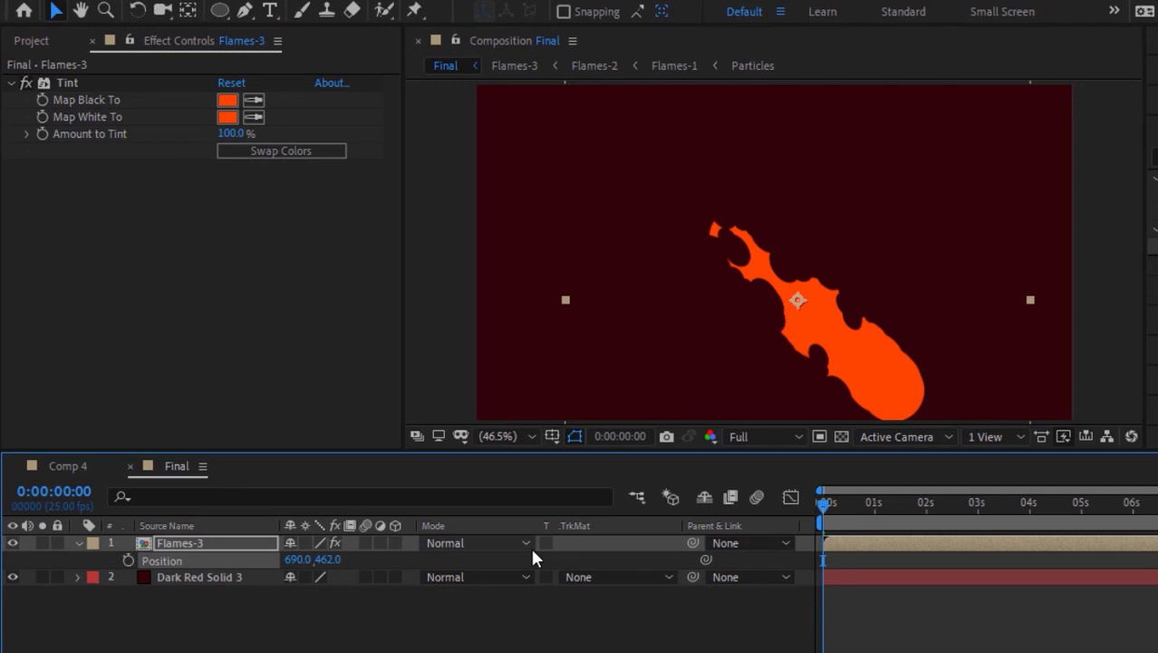
Step: Scale the Flames-3 layer to 130%
left_click(207, 542)
key("s")
left_click(315, 560)
type("130")
key("Return")
key("comma")
key("comma")
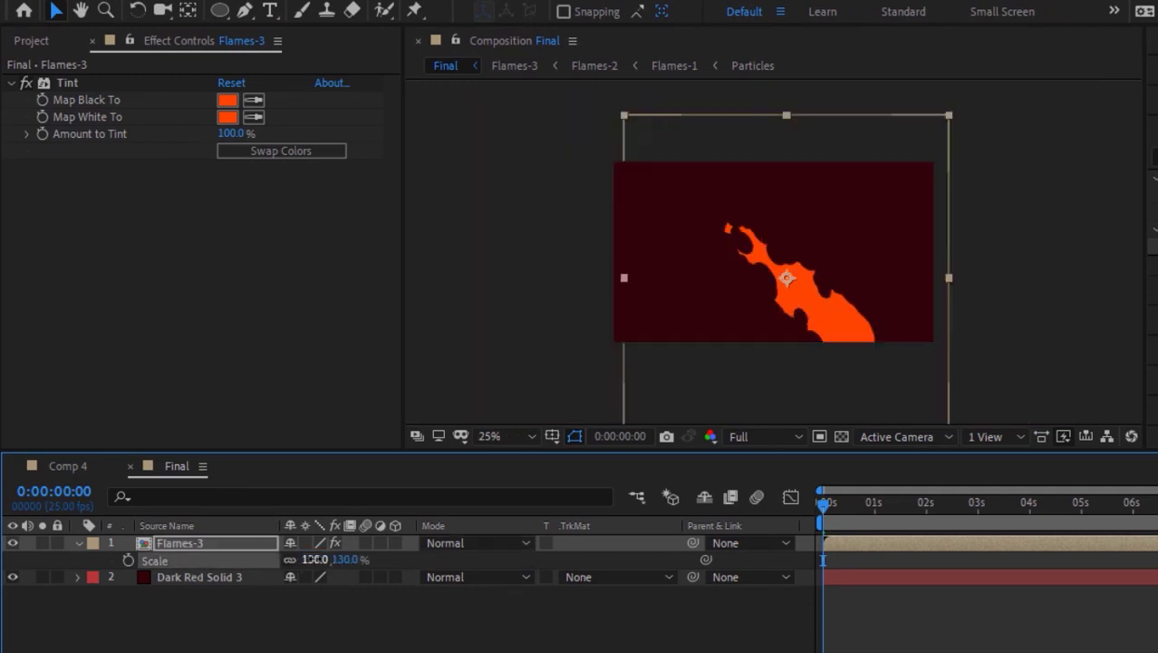
Step: Duplicate the Flames-3 layer
left_click(364, 601)
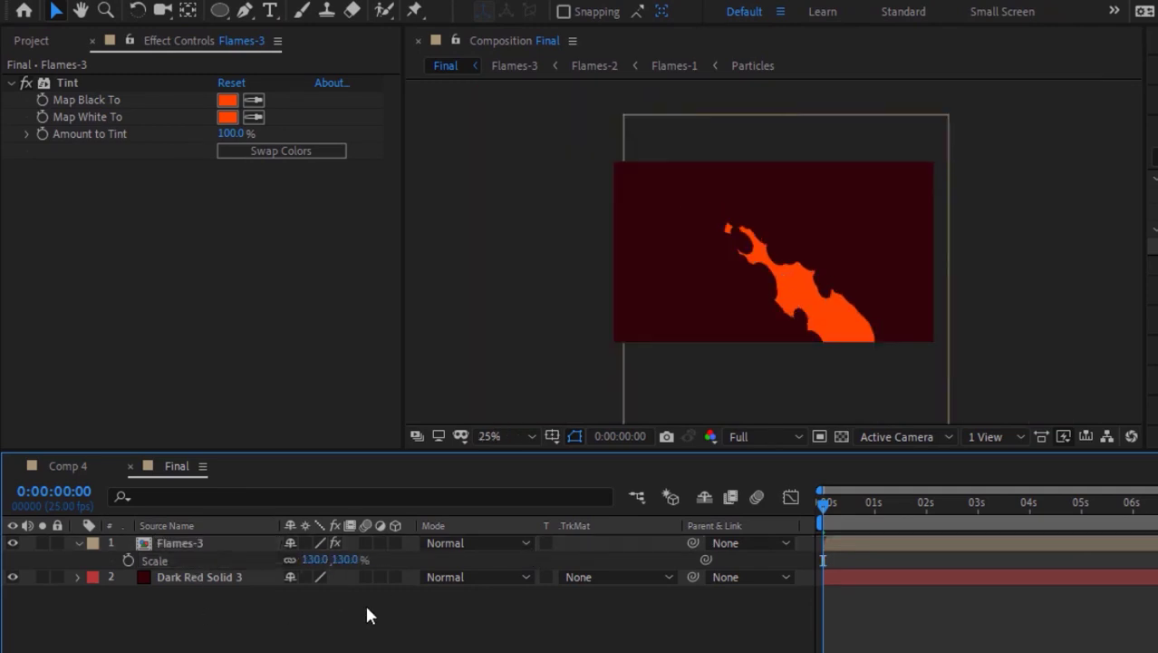
left_click(78, 542)
left_click(178, 542)
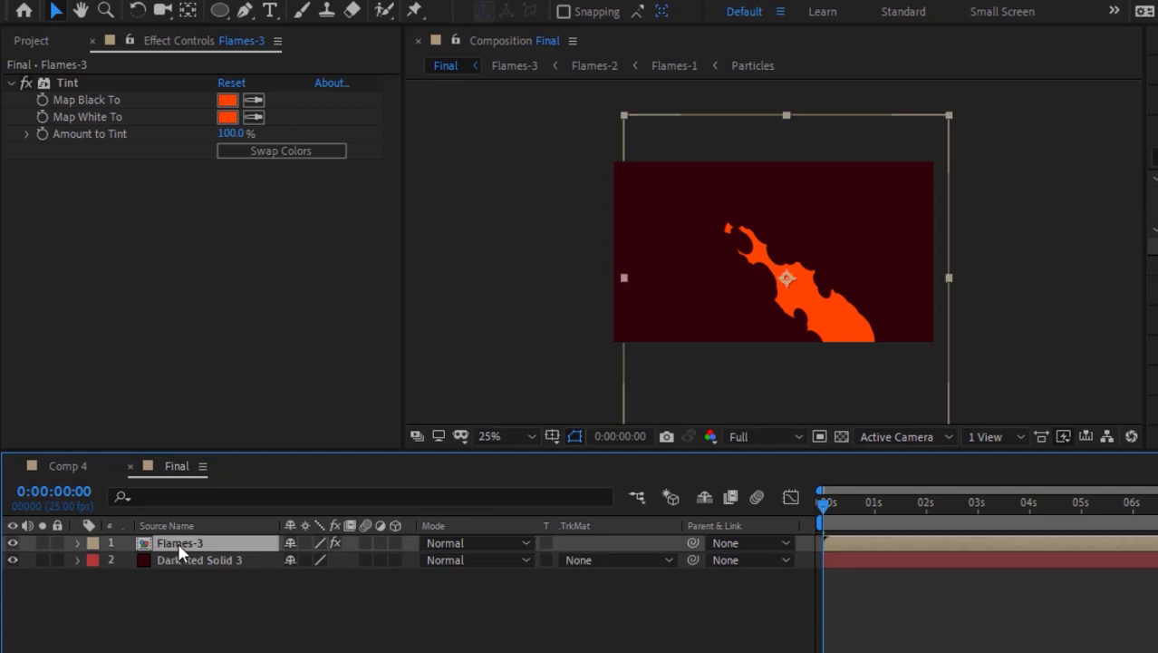
key("ctrl+d")
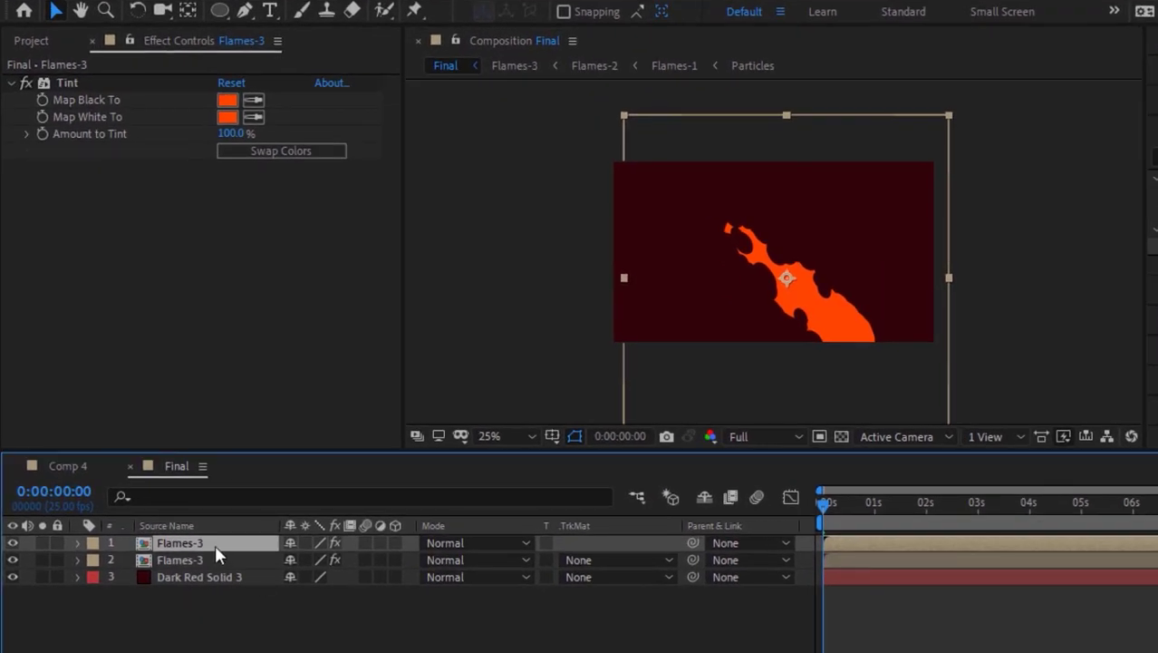
Step: Move the top Flames-3 layer to position 893, 530
key("p")
left_click(298, 560)
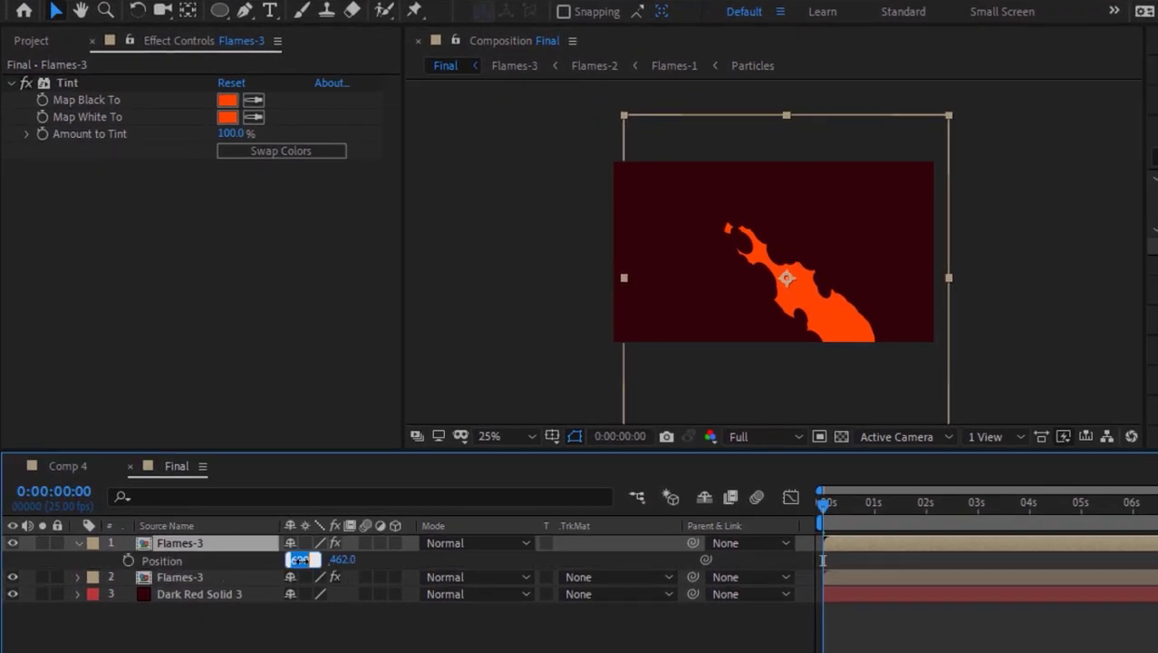
type("893")
key("Tab")
type("530")
key("Return")
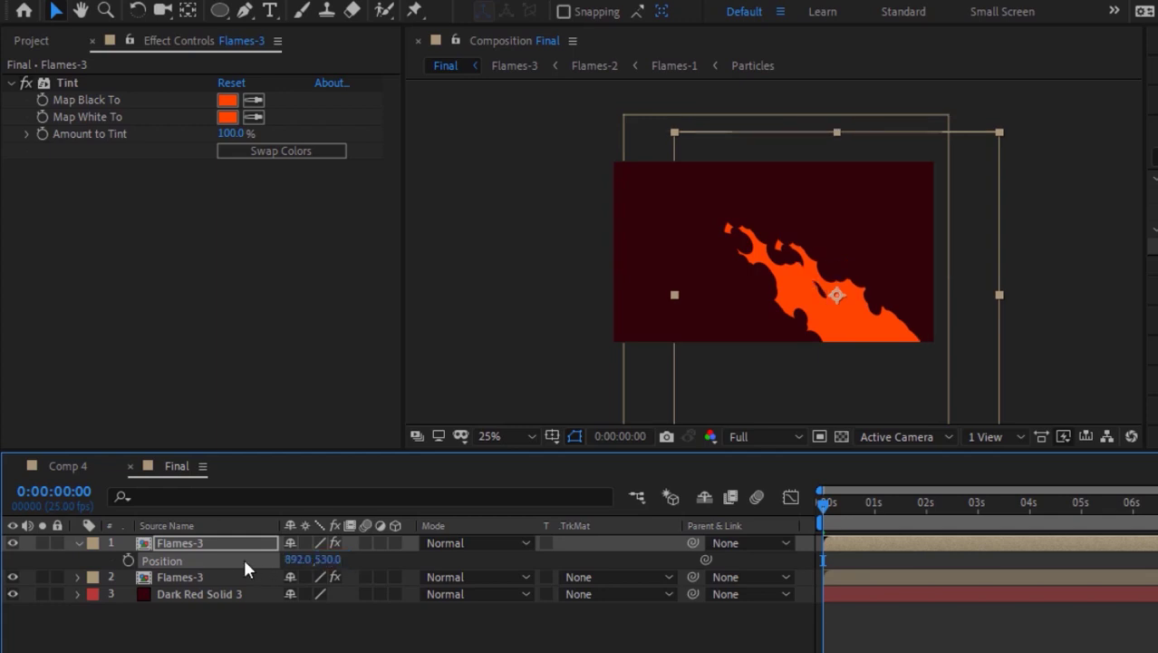
Step: Scale the top Flames-3 layer to 80% and rotate it 16°
key("s")
left_click(311, 559)
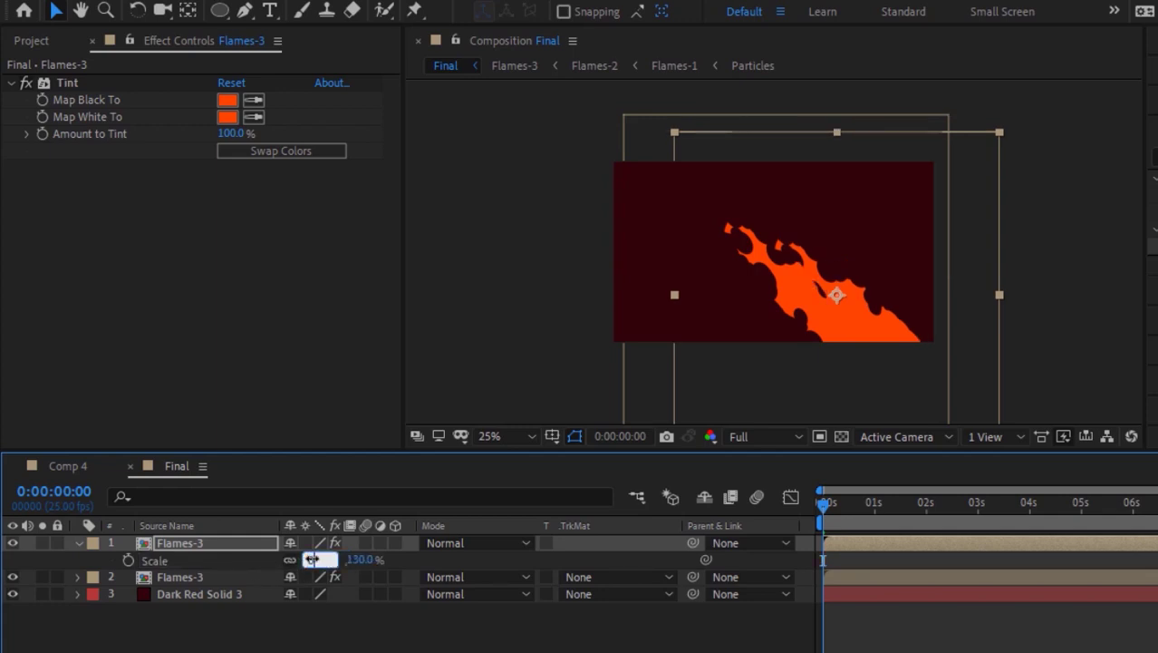
type("80")
key("Return")
key("r")
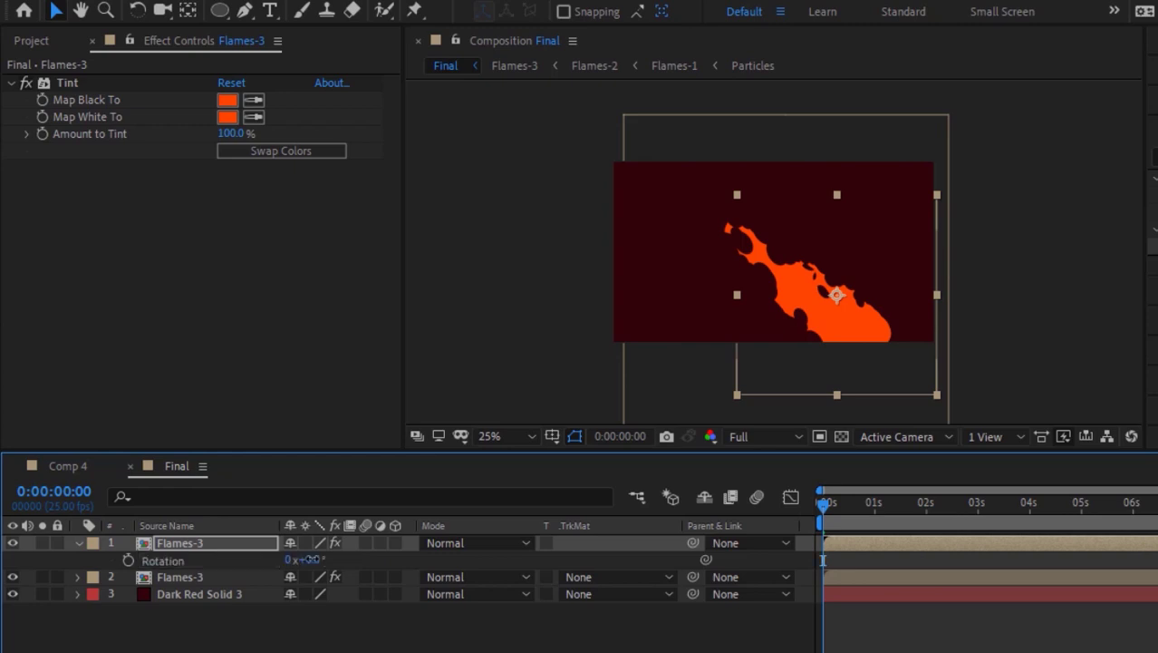
left_click(311, 559)
type("16")
key("Return")
Step: Duplicate the top Flames-3 layer
left_click(512, 624)
left_click(78, 542)
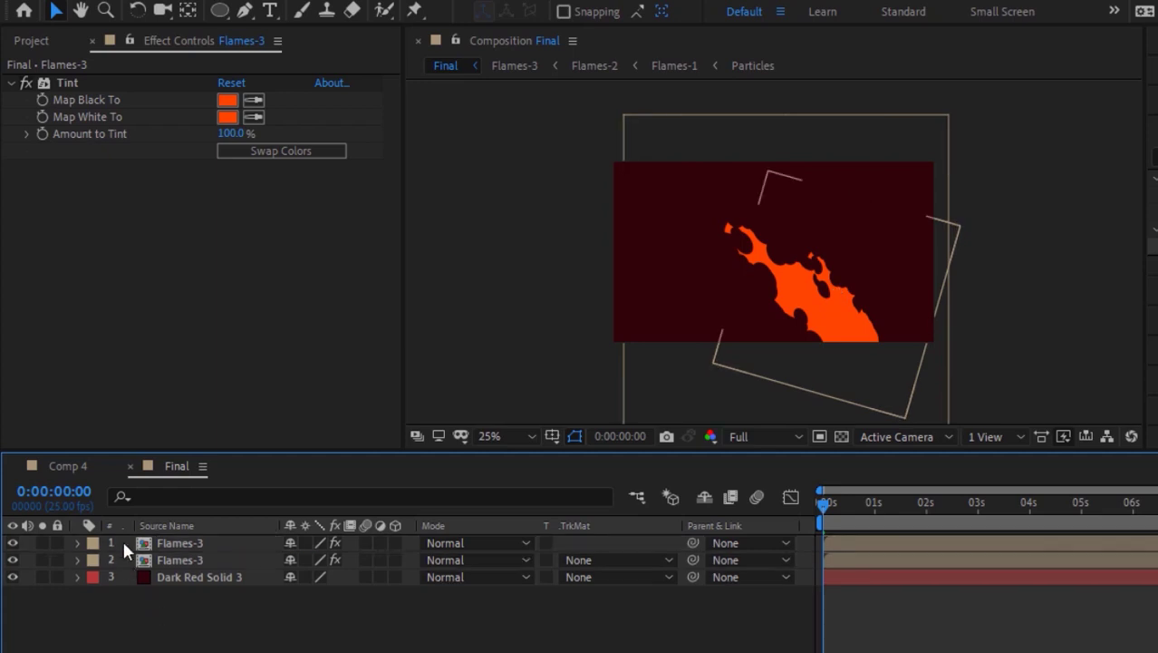
left_click(175, 546)
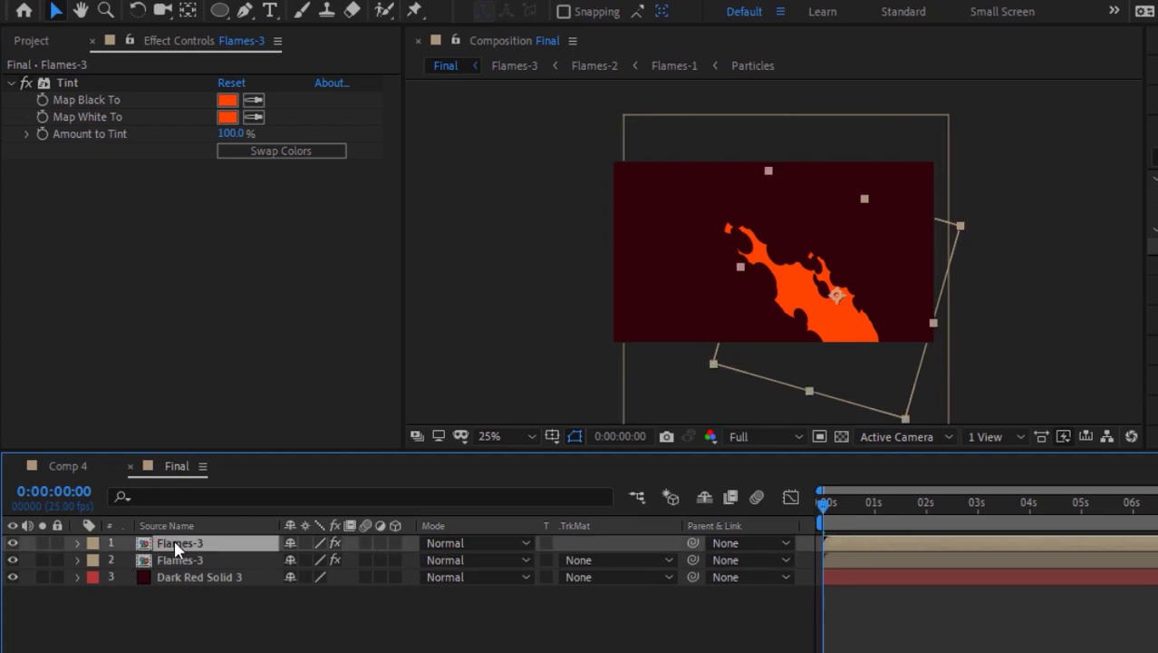
key("ctrl+d")
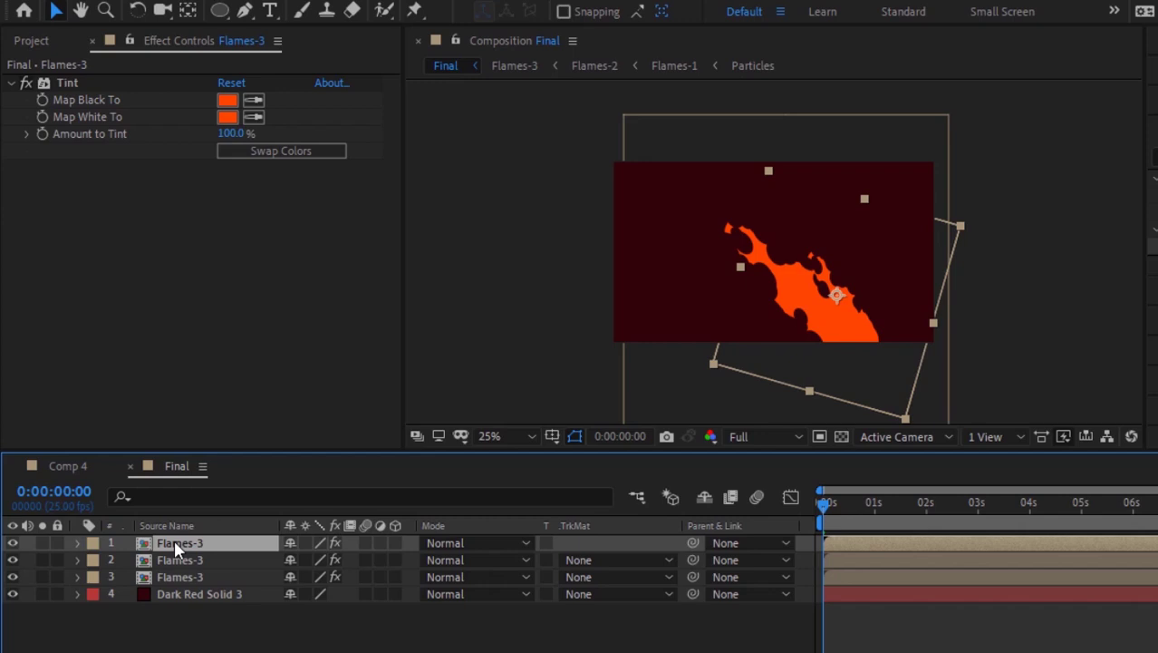
Step: Move the new Flames-3 copy to position 602, 552
key("p")
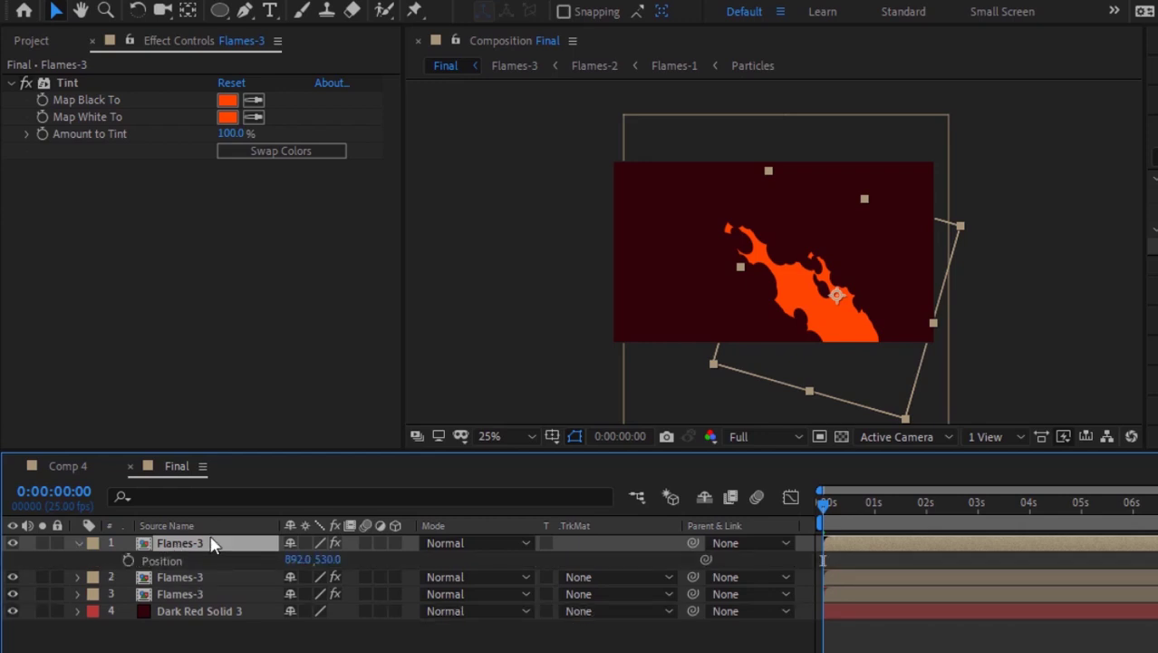
left_click(299, 559)
type("602")
key("Tab")
type("552")
key("Return")
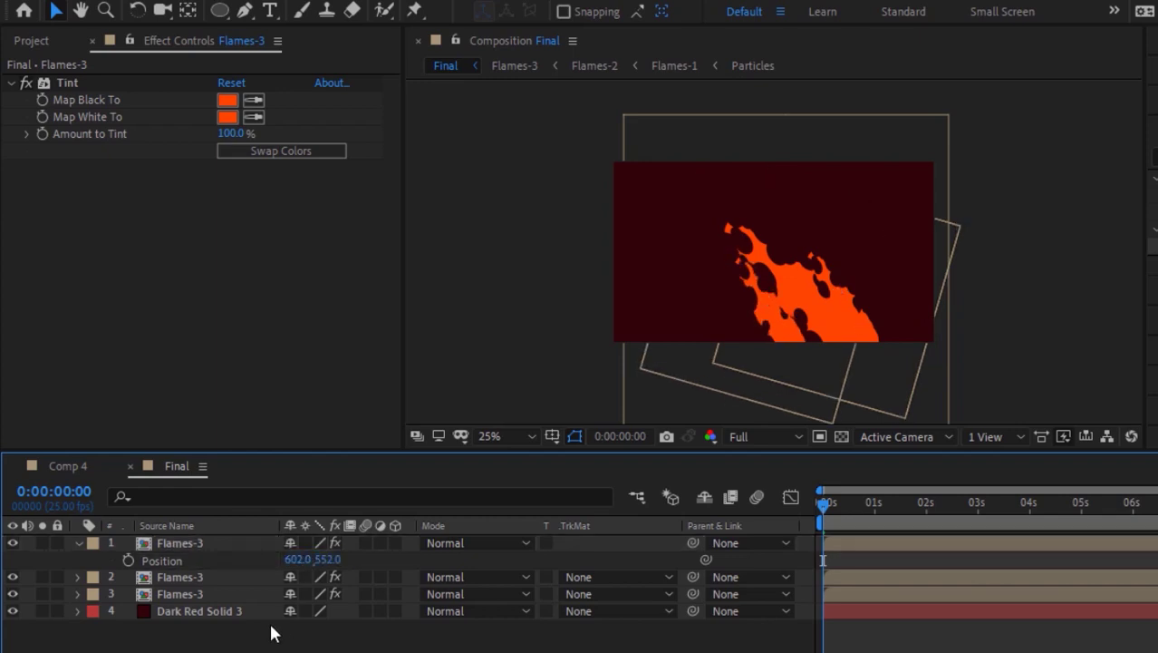
Step: Enlarge the copy to 120% scale and reset its rotation to 0°
left_click(205, 542)
key("s")
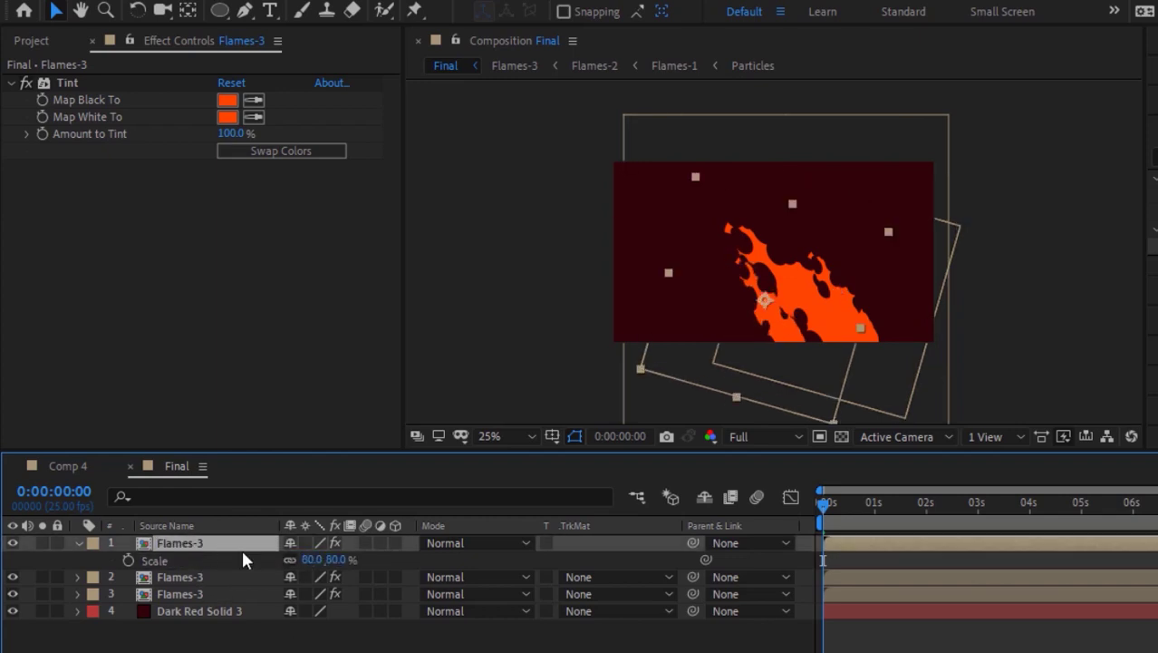
left_click(311, 559)
type("120")
key("Return")
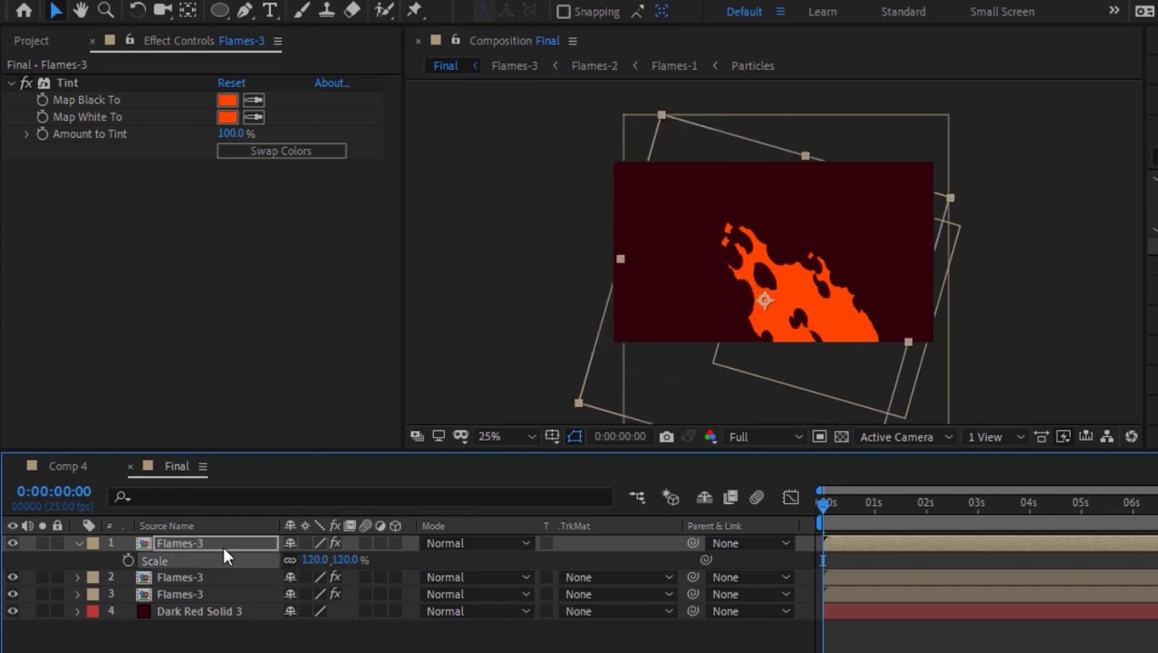
key("r")
left_click(310, 559)
type("0")
key("Return")
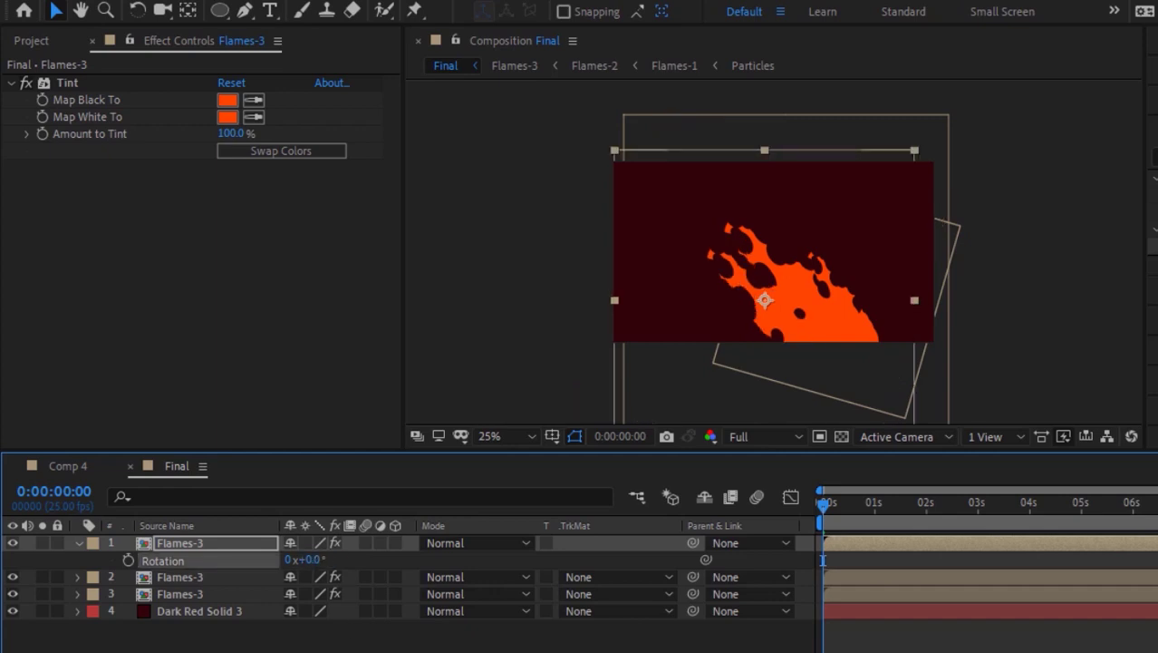
Step: Make another duplicate of the top Flames-3 layer
left_click(823, 560)
left_click(78, 542)
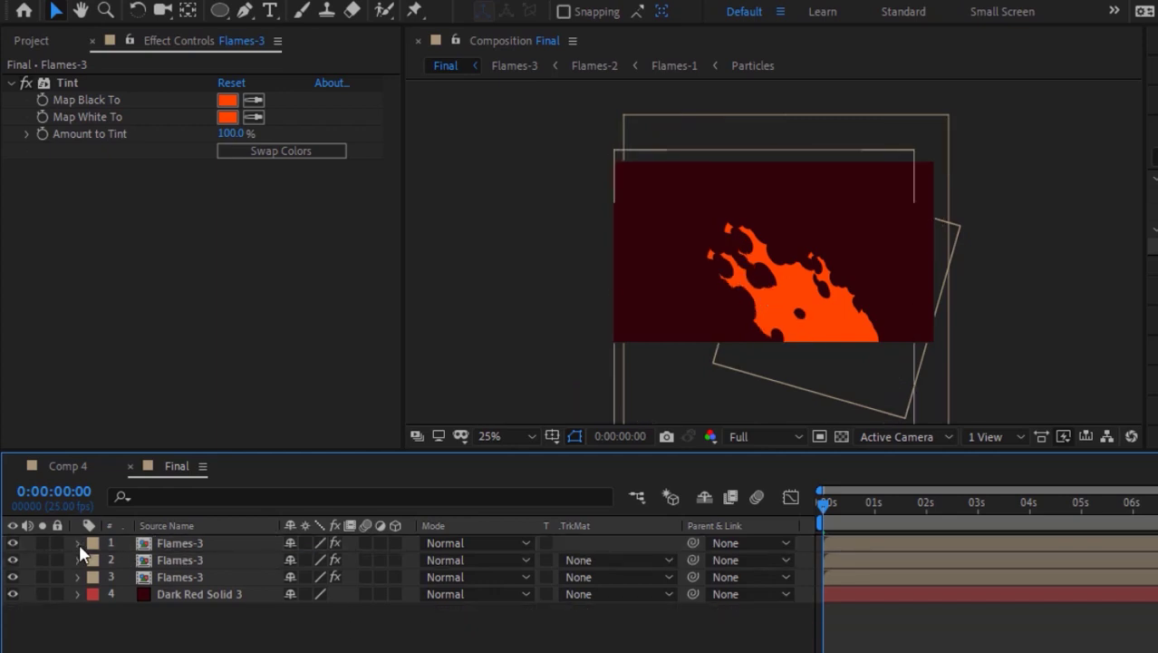
left_click(177, 541)
key("ctrl+d")
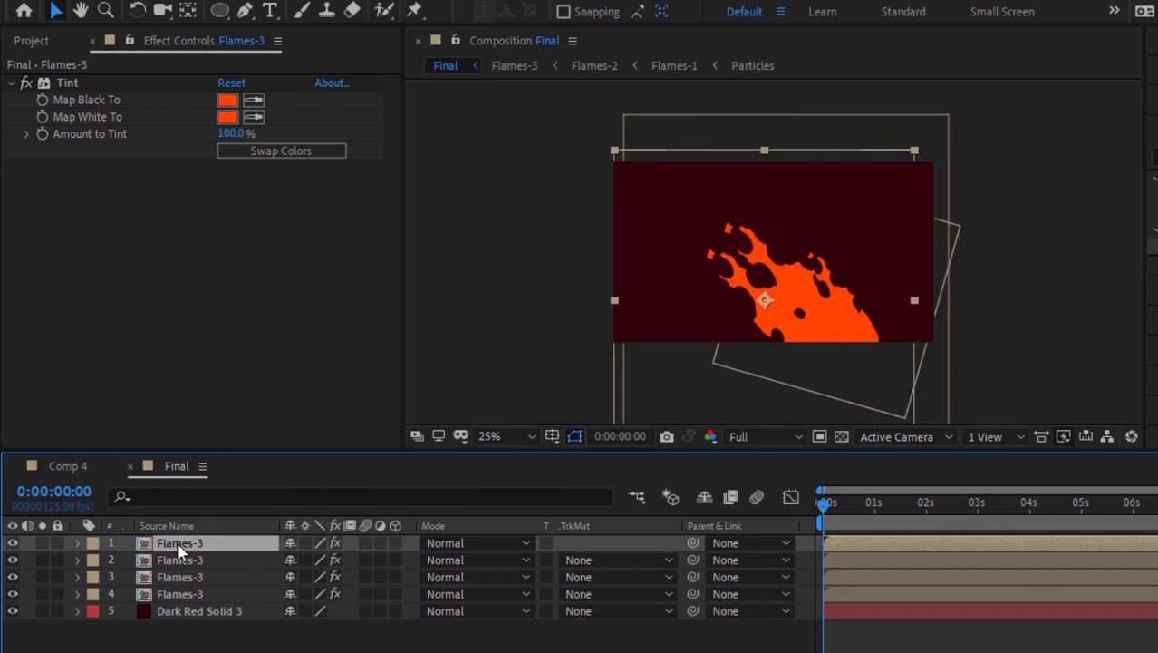
Step: Tint the copy orange by setting both Map Black To and Map White To hues to 30
left_click(227, 101)
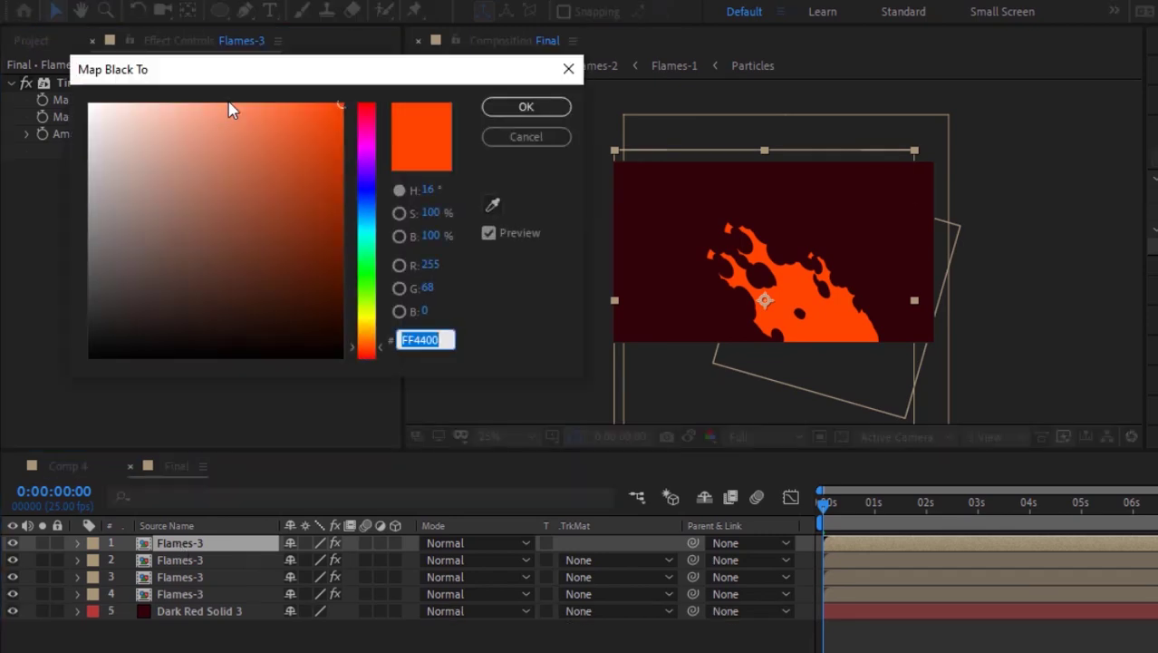
left_click(426, 189)
type("30")
key("Return")
key("Return")
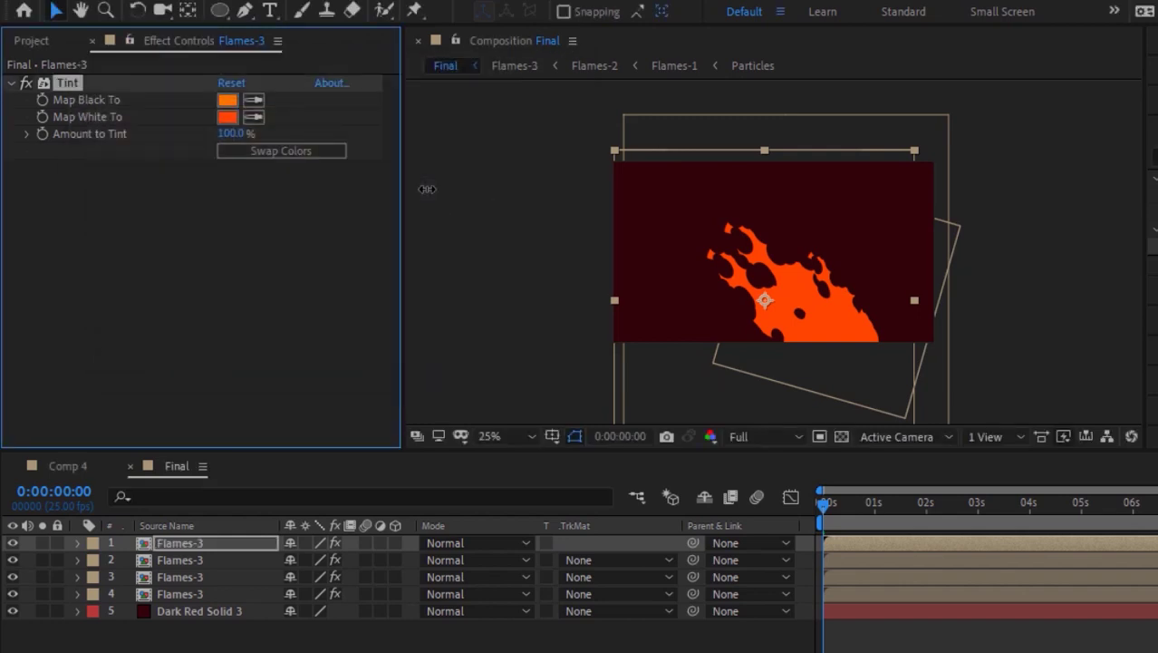
left_click(228, 118)
left_click(426, 189)
type("30")
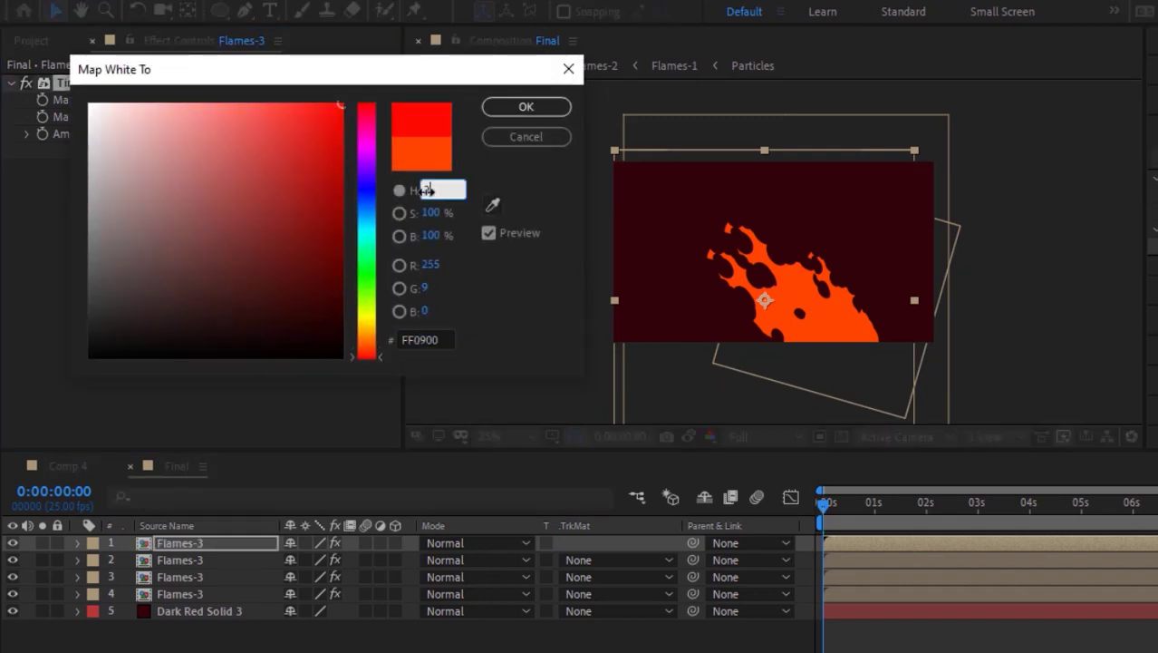
key("Return")
key("Return")
Step: Move the orange copy to 620, 551 and scale it to 90%
key("p")
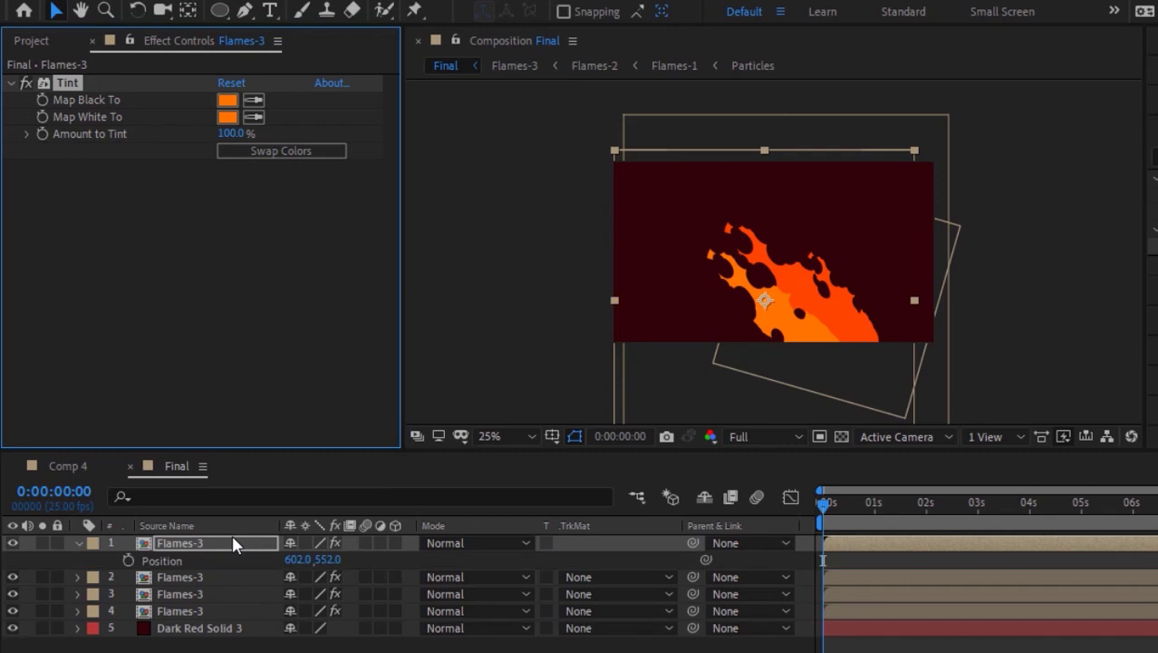
left_click(297, 559)
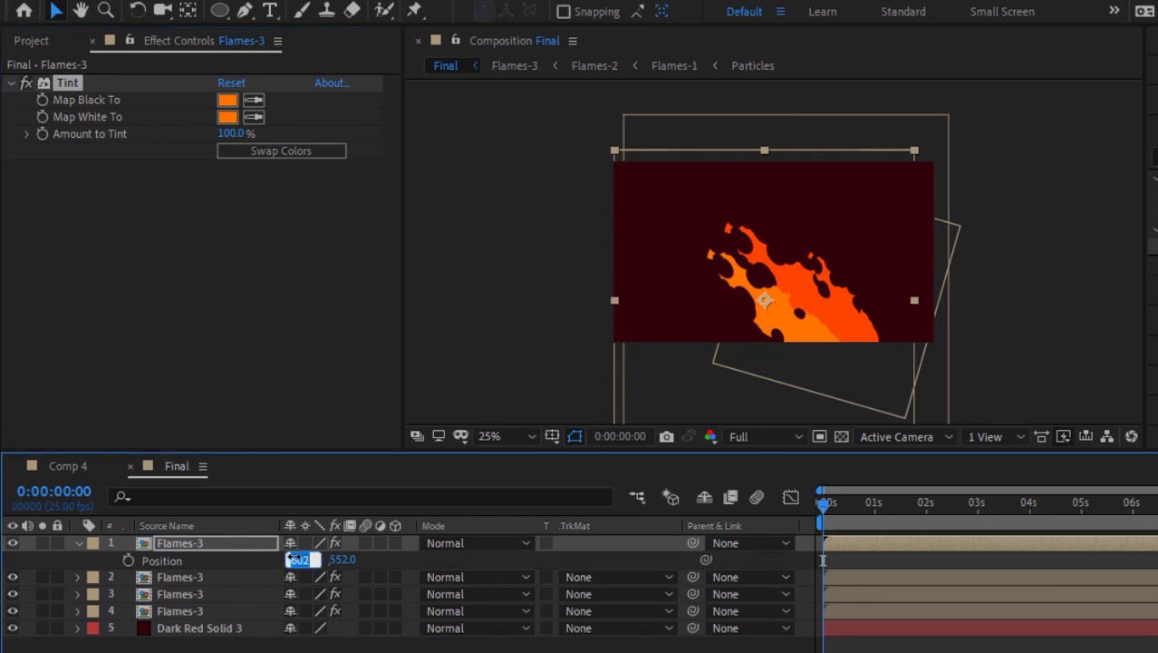
type("620")
key("Tab")
type("551")
key("Return")
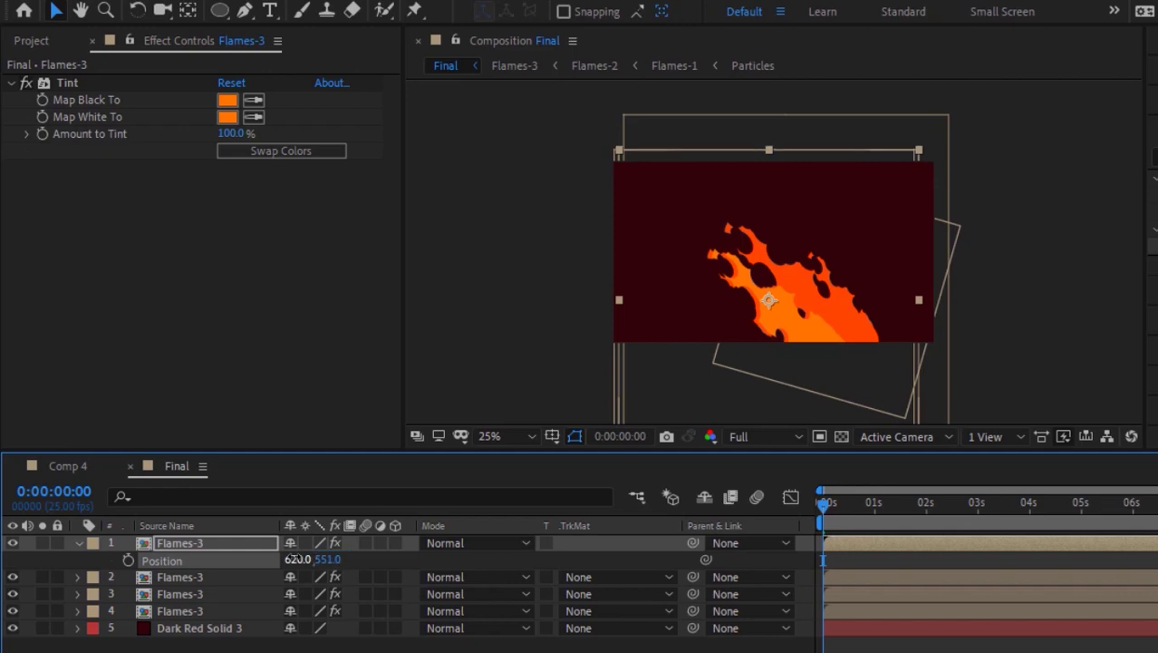
key("s")
left_click(314, 560)
type("90")
key("Return")
key("r")
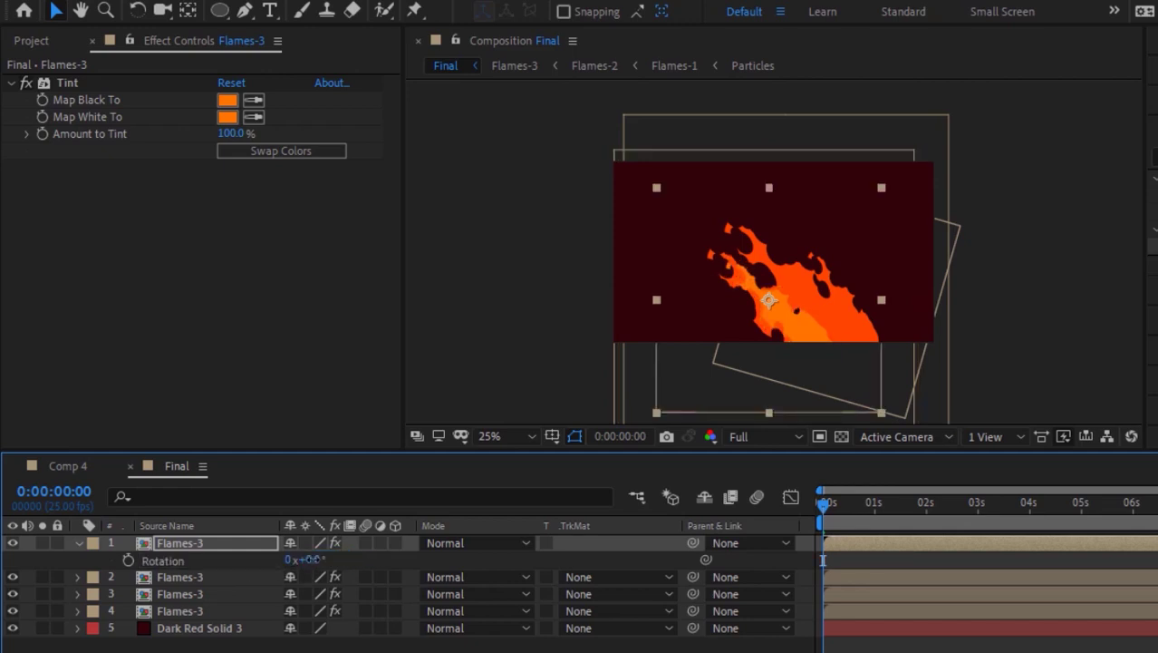
Step: Duplicate the top Flames-3 layer to make a fifth copy
left_click(79, 542)
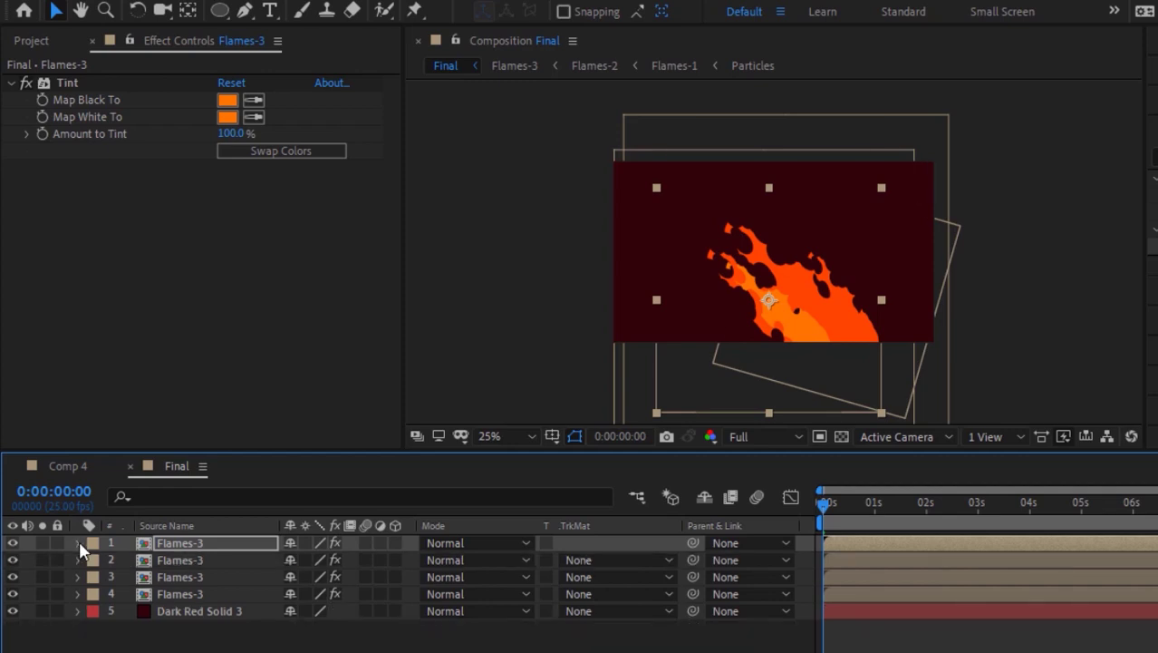
left_click(204, 541)
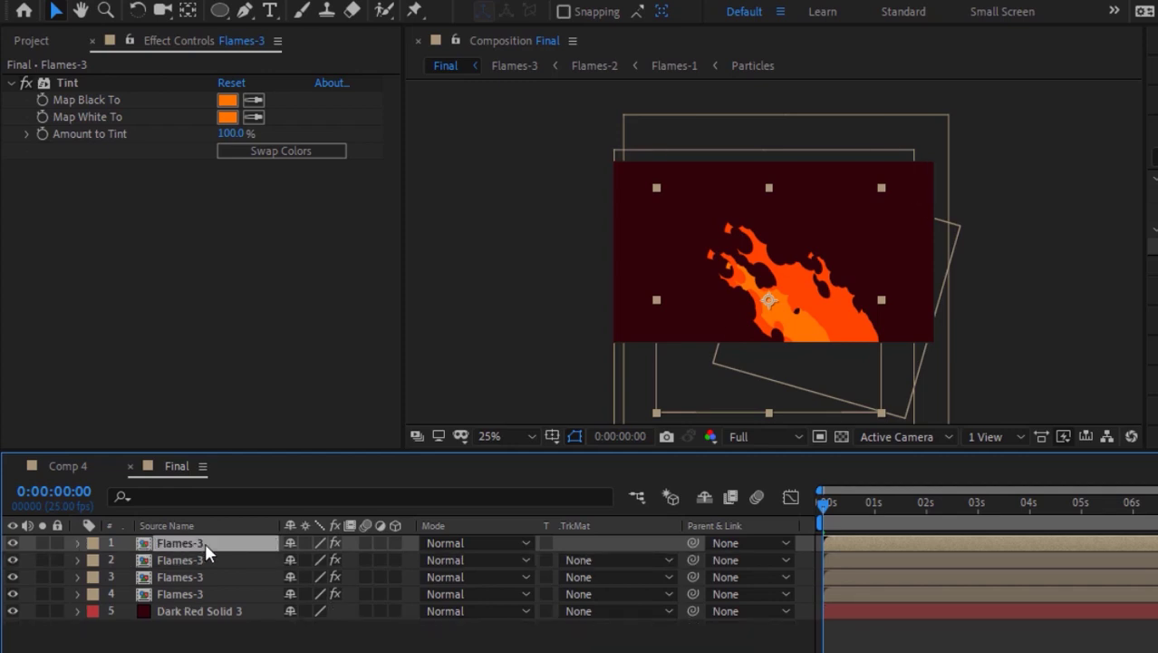
key("ctrl+d")
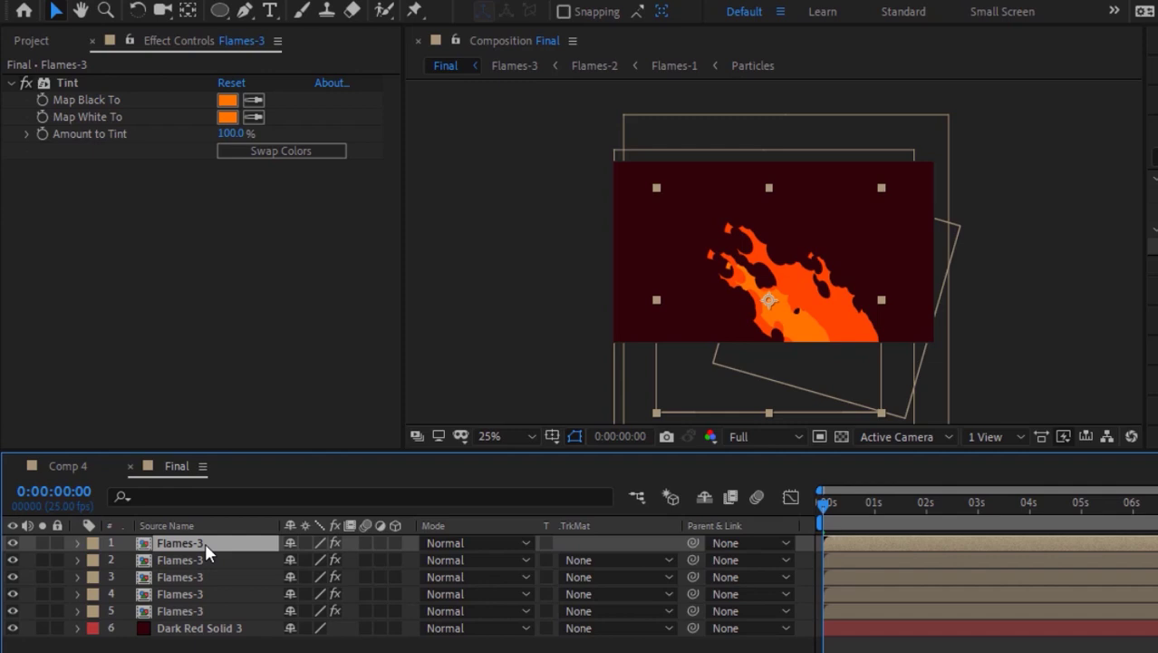
Step: Move the top Flames-3 copy to position 753, 535
key("p")
left_click(296, 560)
type("753")
key("Tab")
type("535")
key("Return")
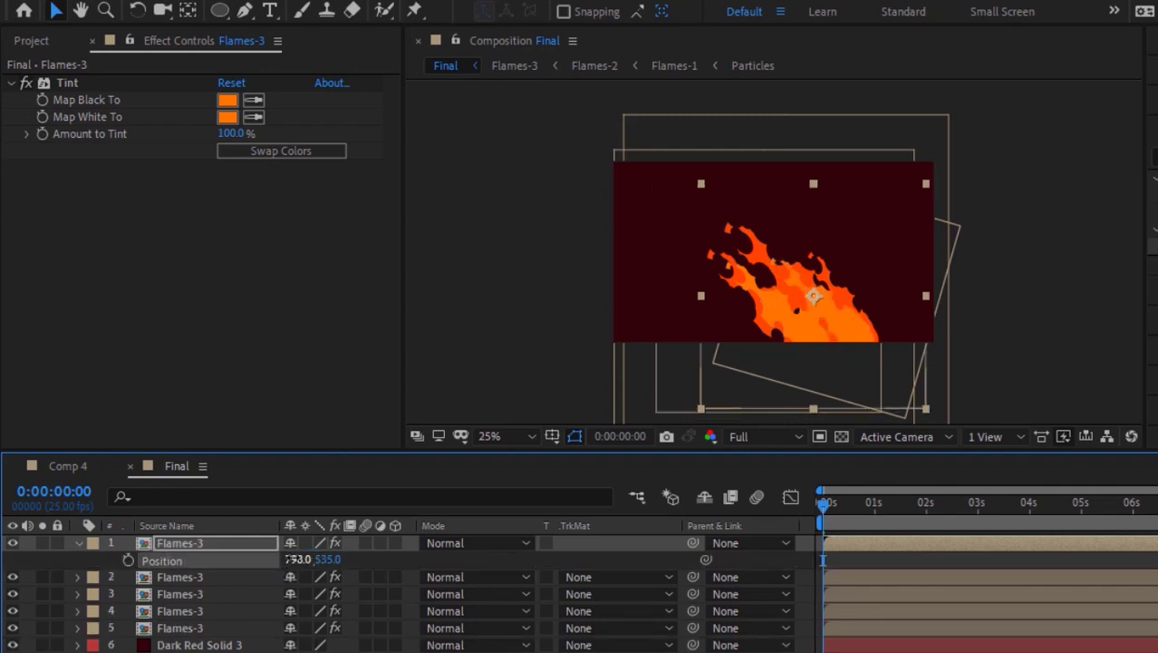
Step: Rotate the copy to 4°
key("s")
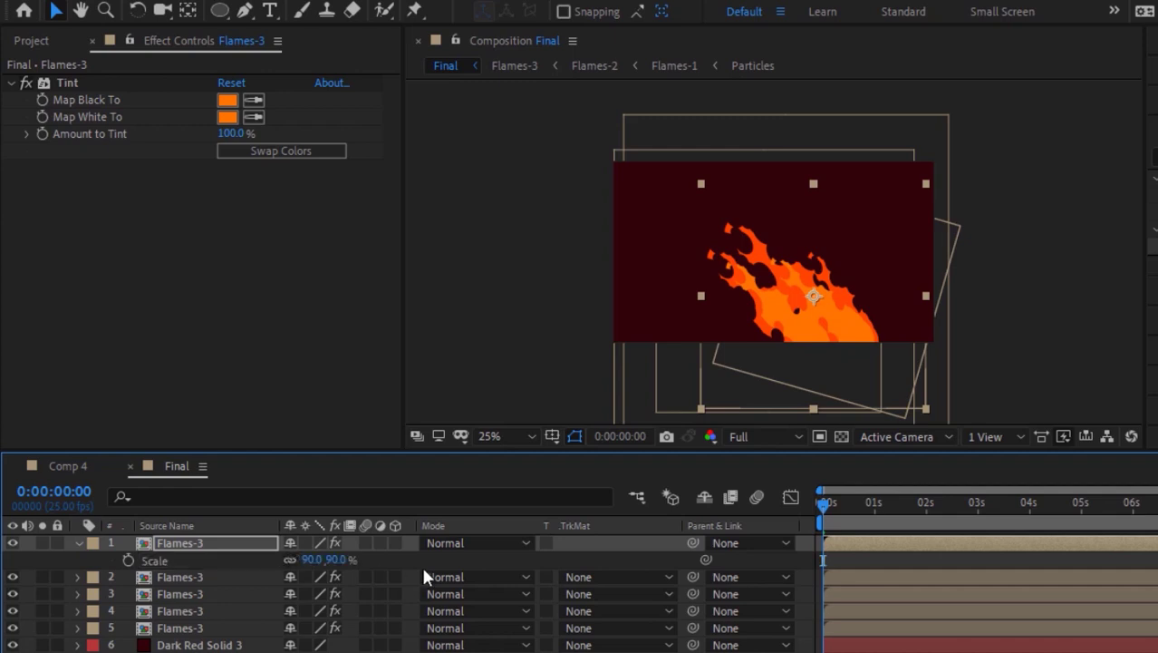
key("r")
left_click(309, 561)
type("4")
key("Return")
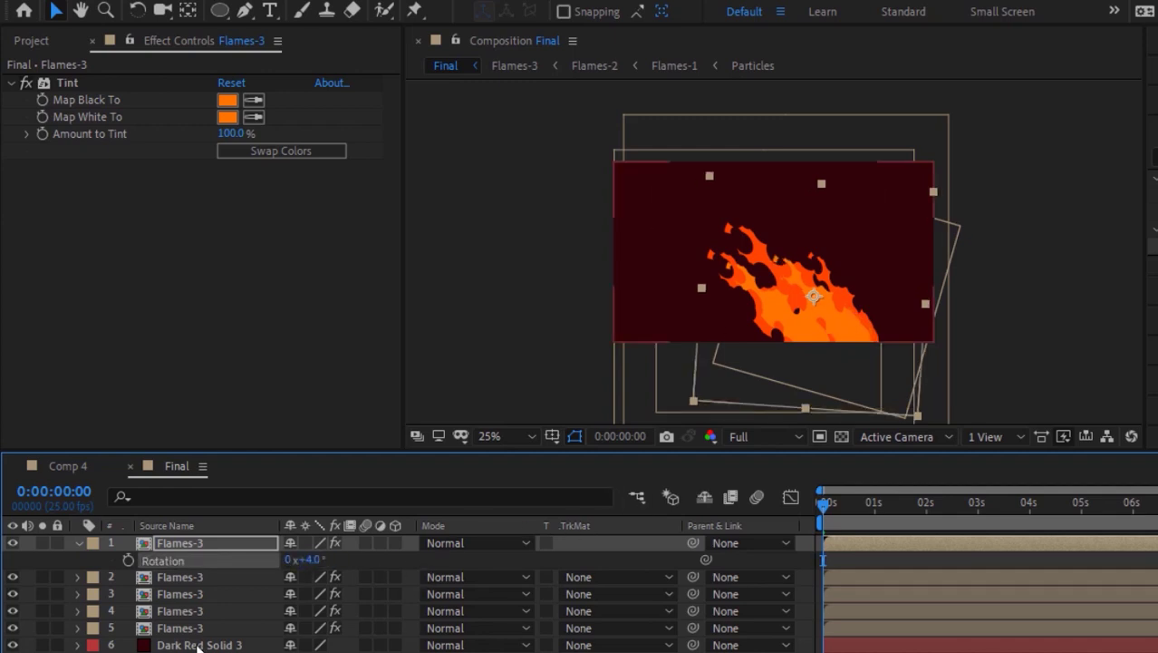
left_click(79, 543)
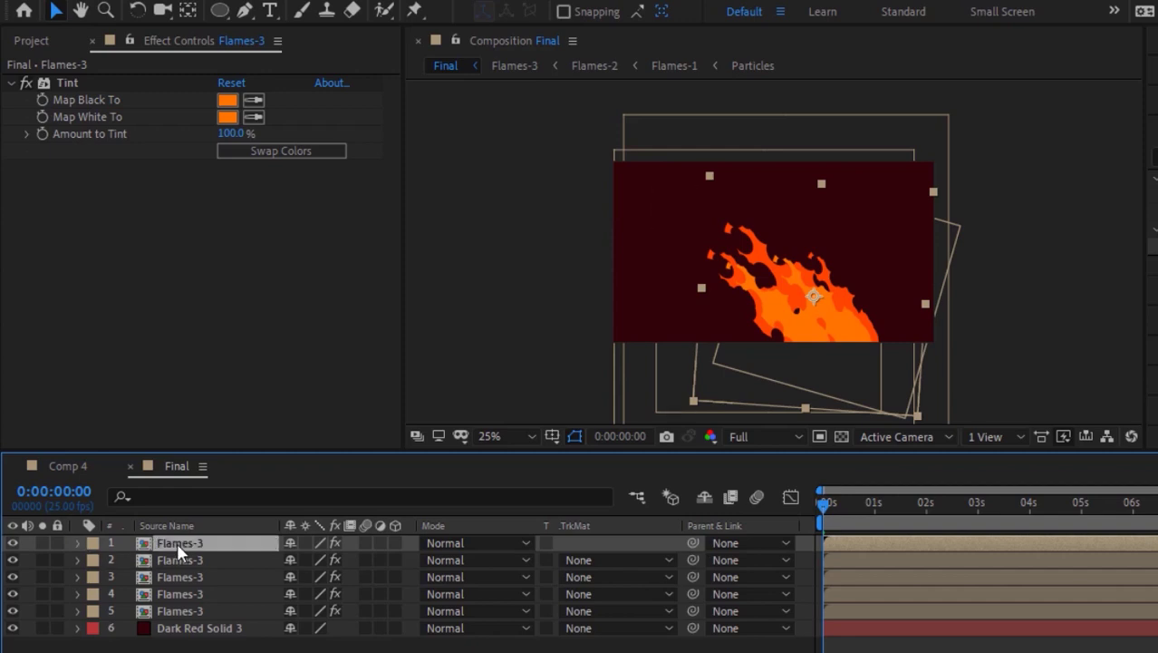
Step: Duplicate the layer and tint the new copy yellow with hues 45 and 47
key("ctrl+d")
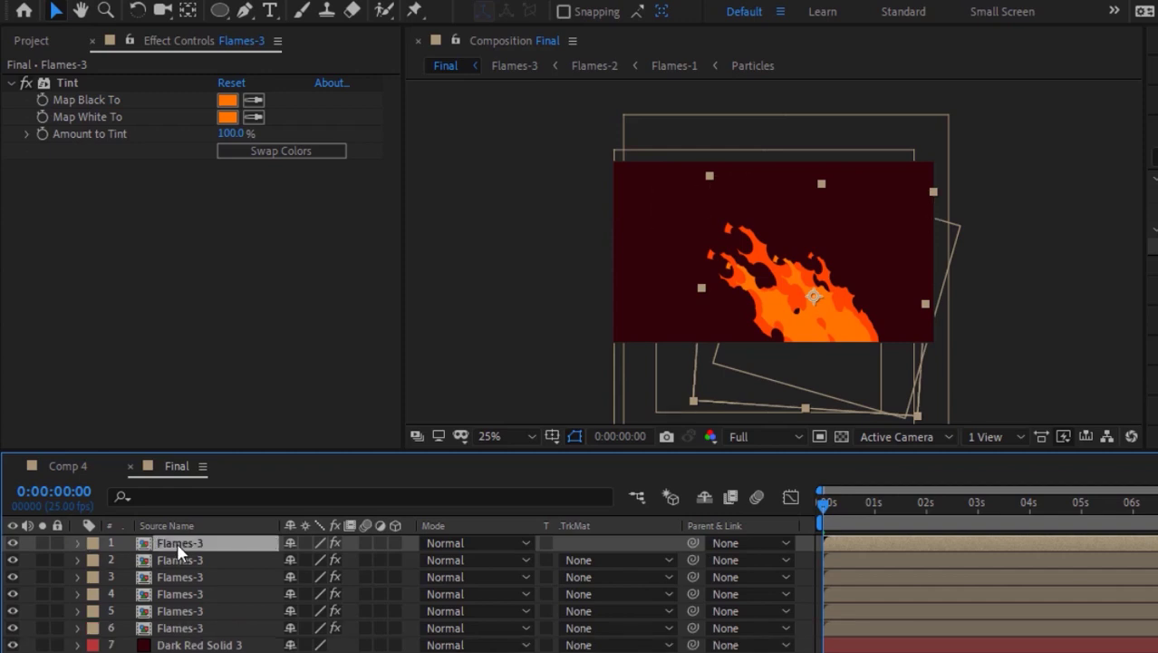
left_click(226, 107)
left_click(434, 193)
type("45")
key("Return")
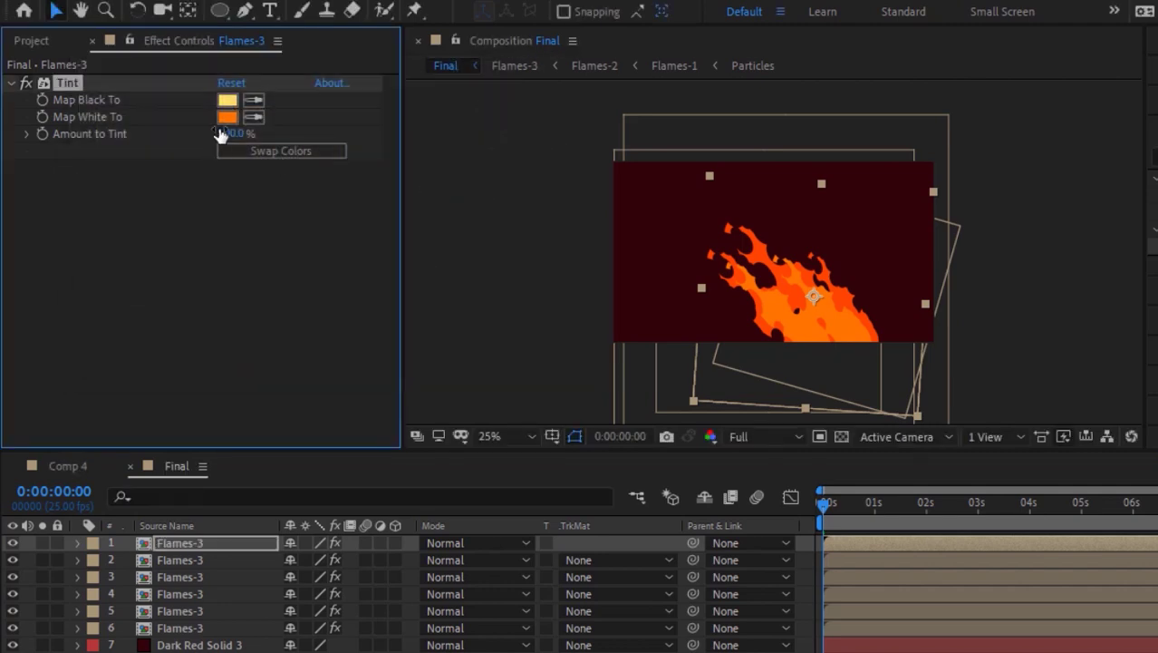
left_click(226, 117)
left_click(432, 189)
type("47")
key("Return")
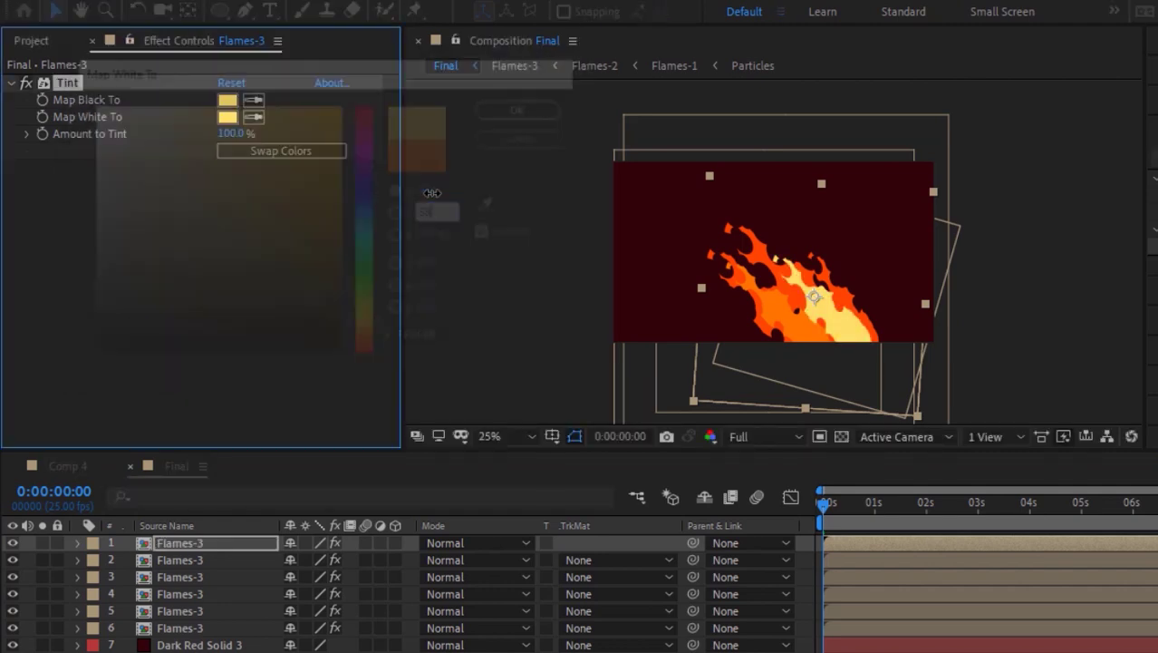
Step: Move the yellow copy to position 809, 561
key("p")
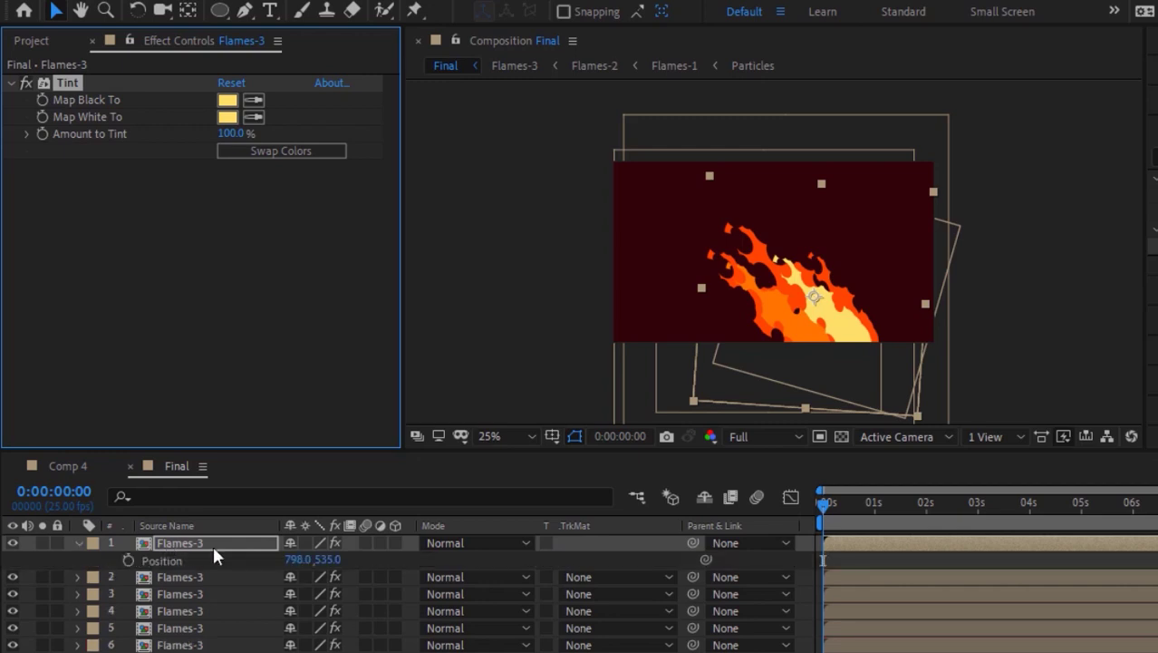
left_click(293, 560)
type("809")
key("Tab")
type("561")
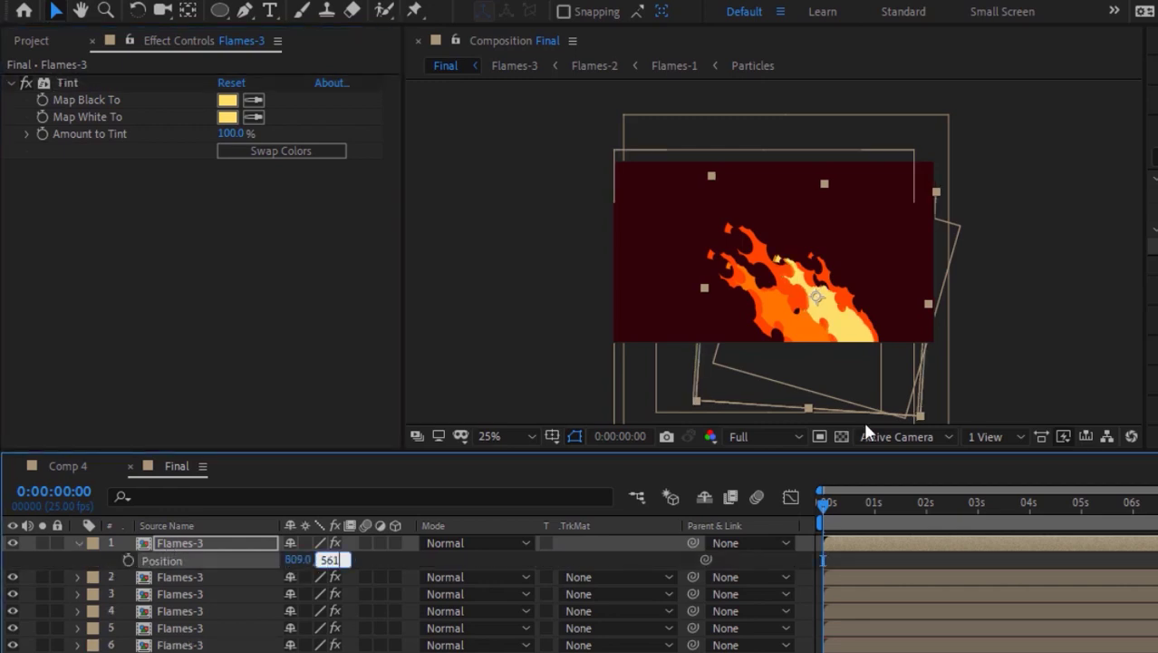
key("Return")
Step: Scale the yellow copy to 75% and tilt it to about 1°
key("s")
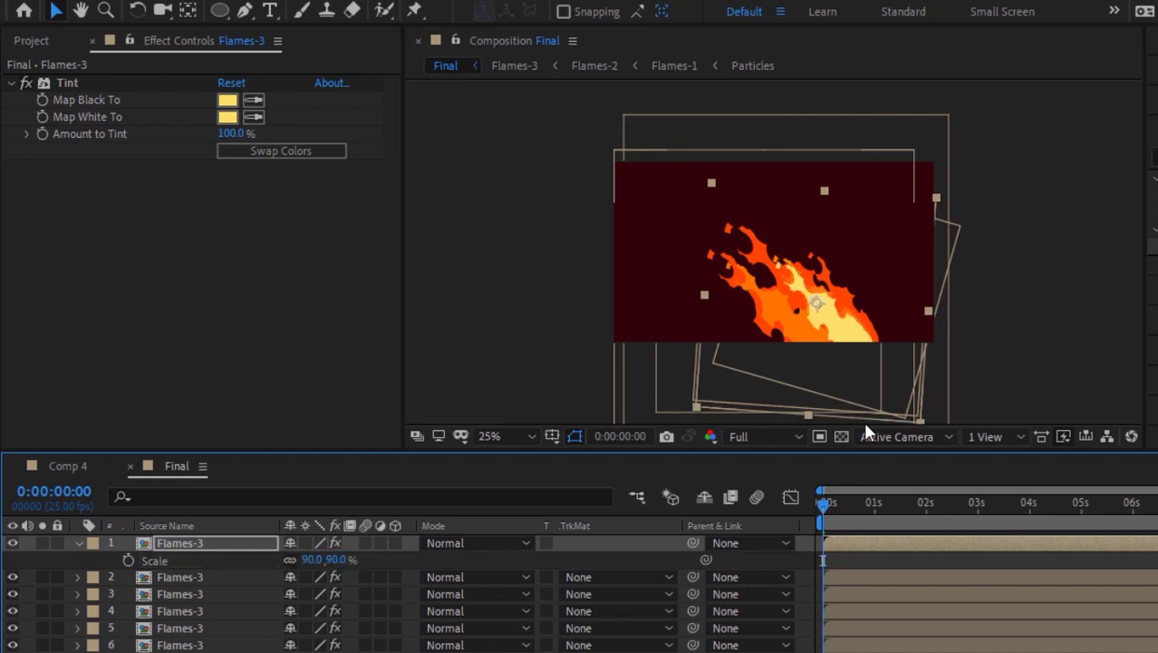
left_click(309, 560)
type("75")
key("Return")
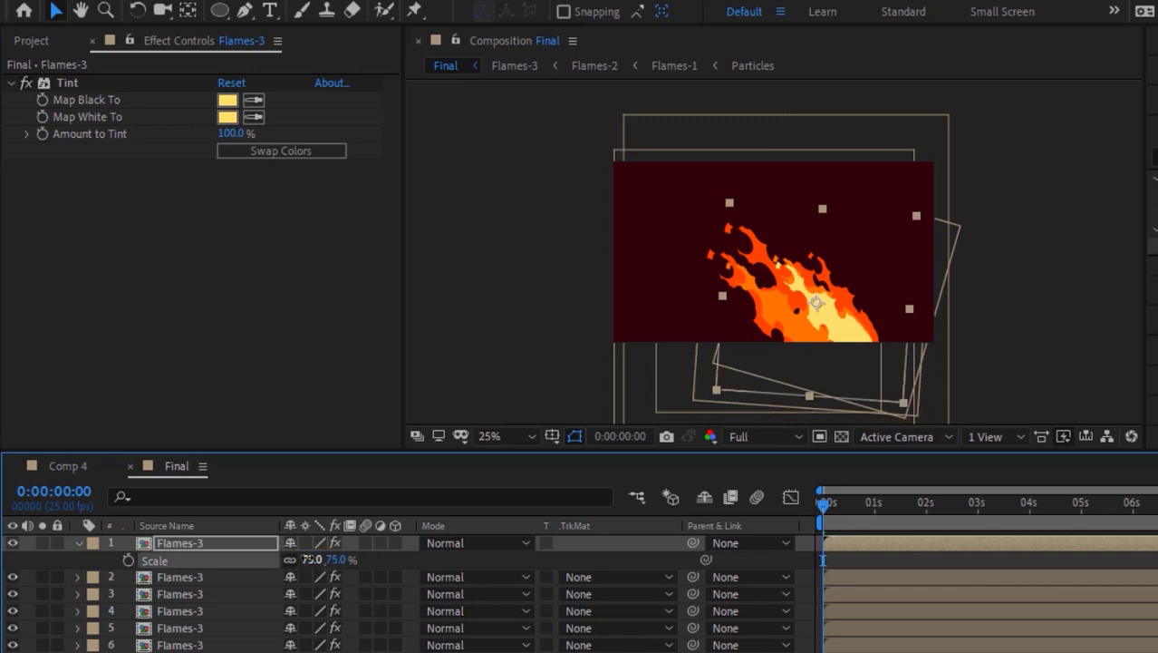
key("r")
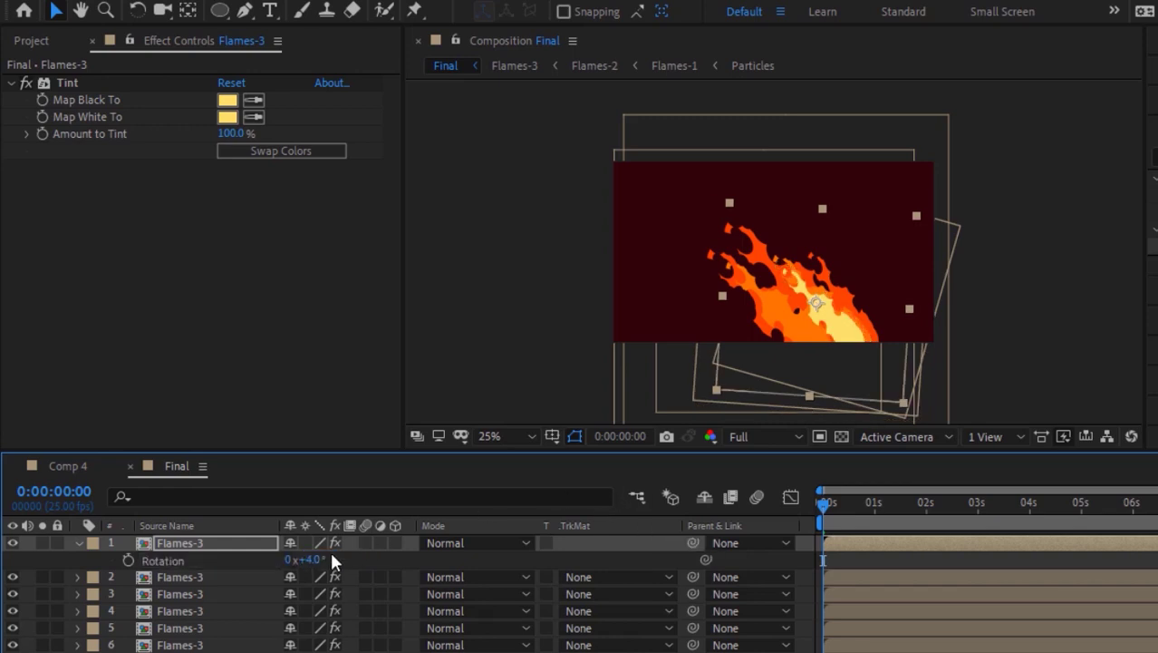
left_click_drag(309, 560, 313, 559)
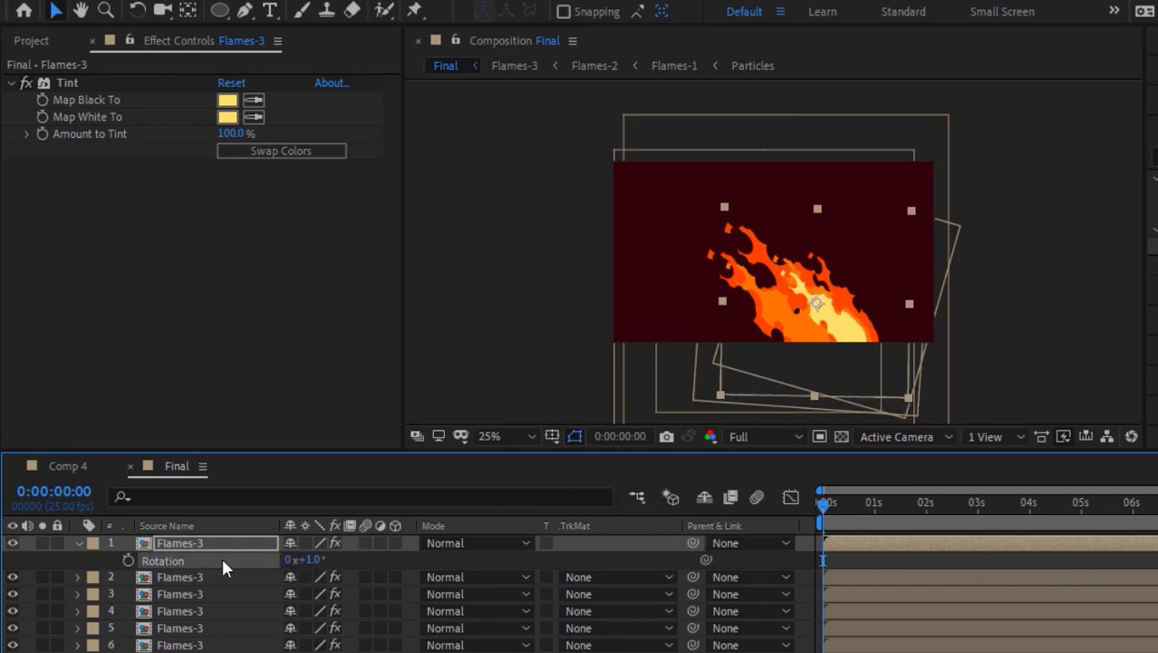
left_click(78, 542)
Step: Duplicate the top flame layer and adjust its Map Black To and Map White To tint hues
key("Return")
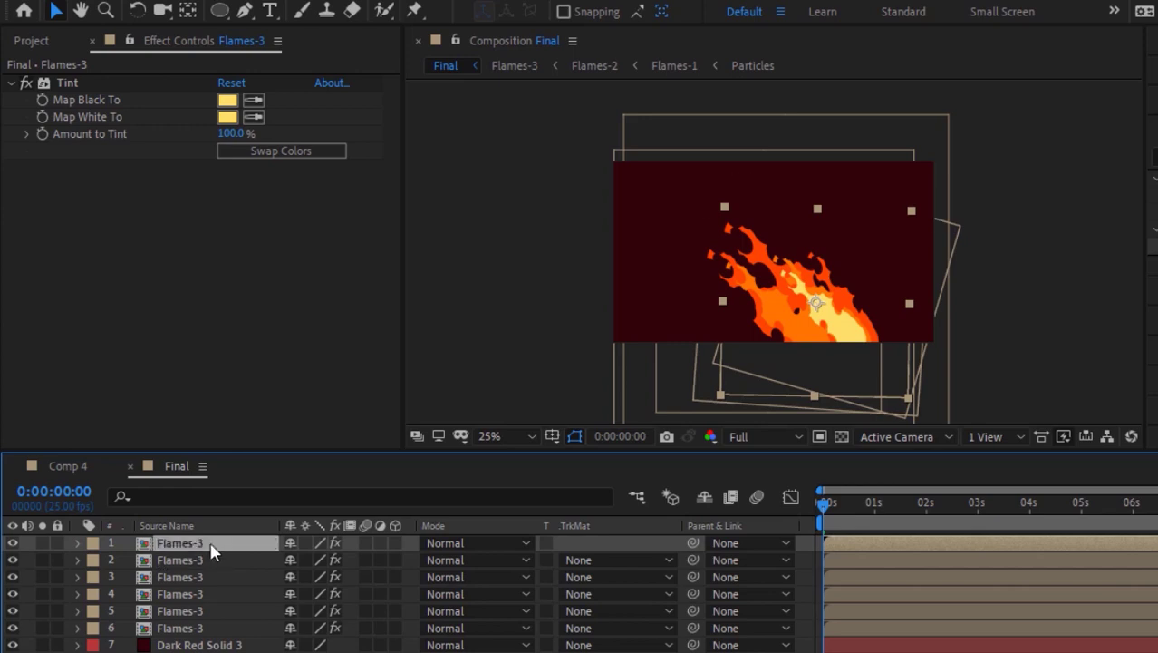
key("ctrl+d")
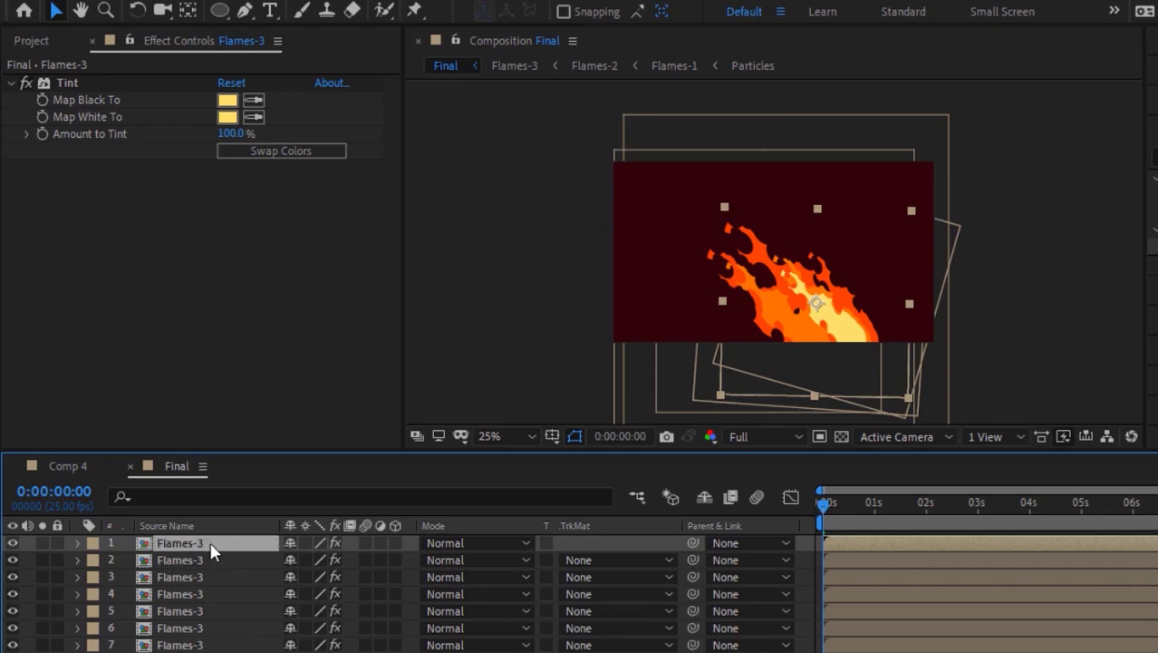
left_click(226, 100)
left_click(428, 189)
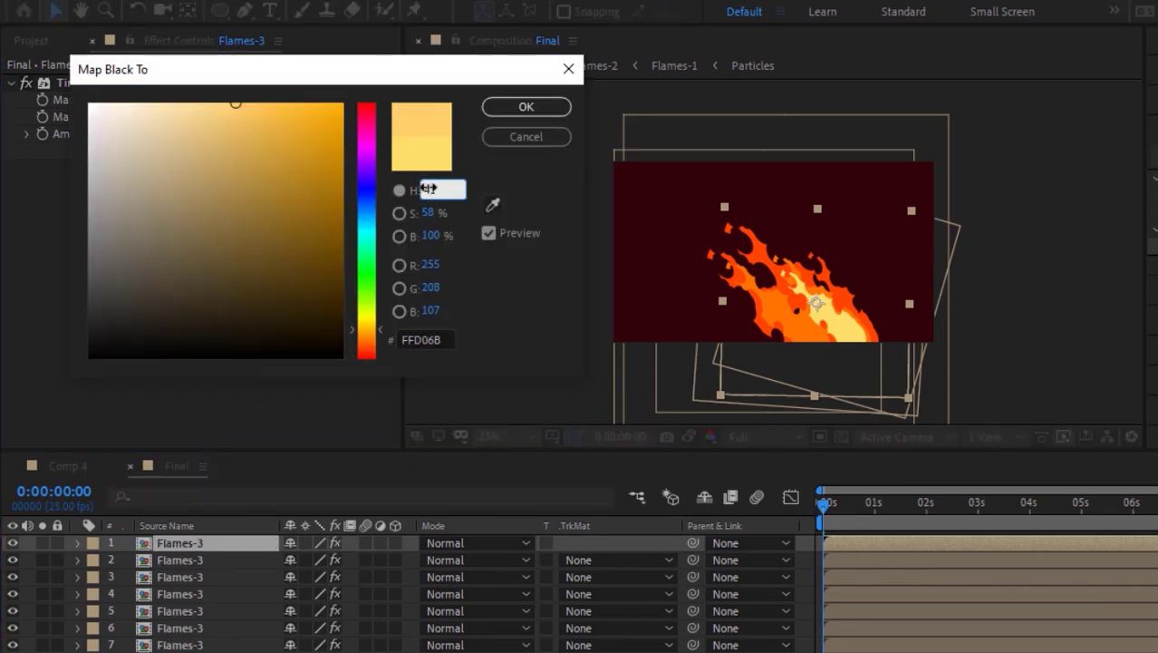
key("Return")
left_click(227, 116)
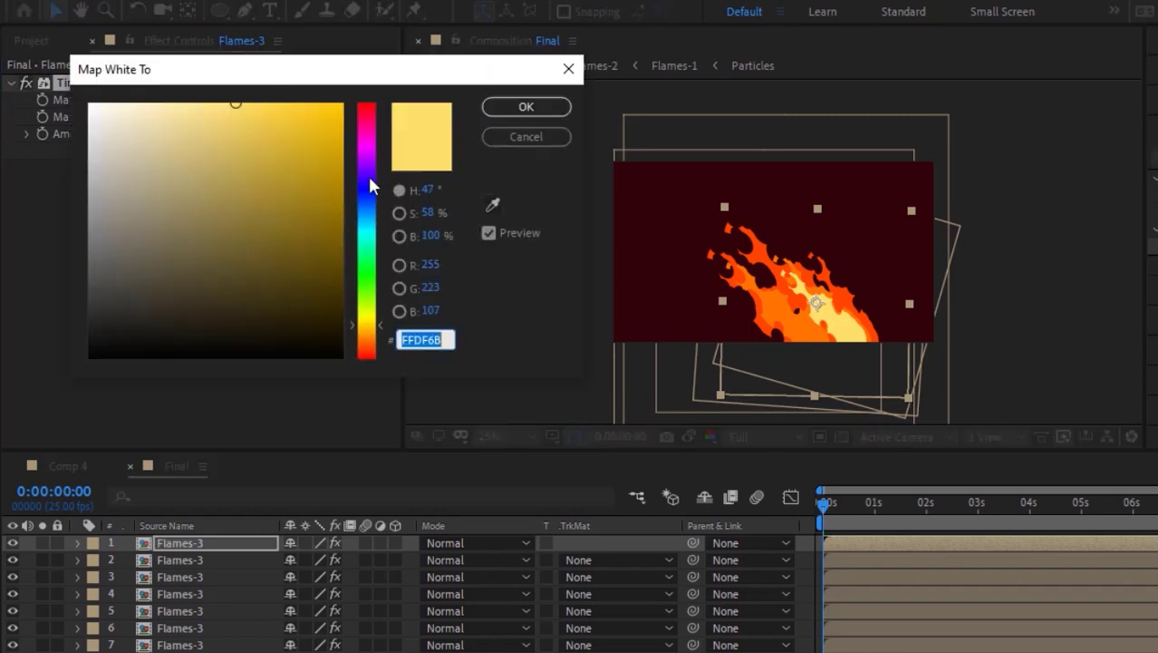
left_click(428, 189)
key("Tab")
key("Return")
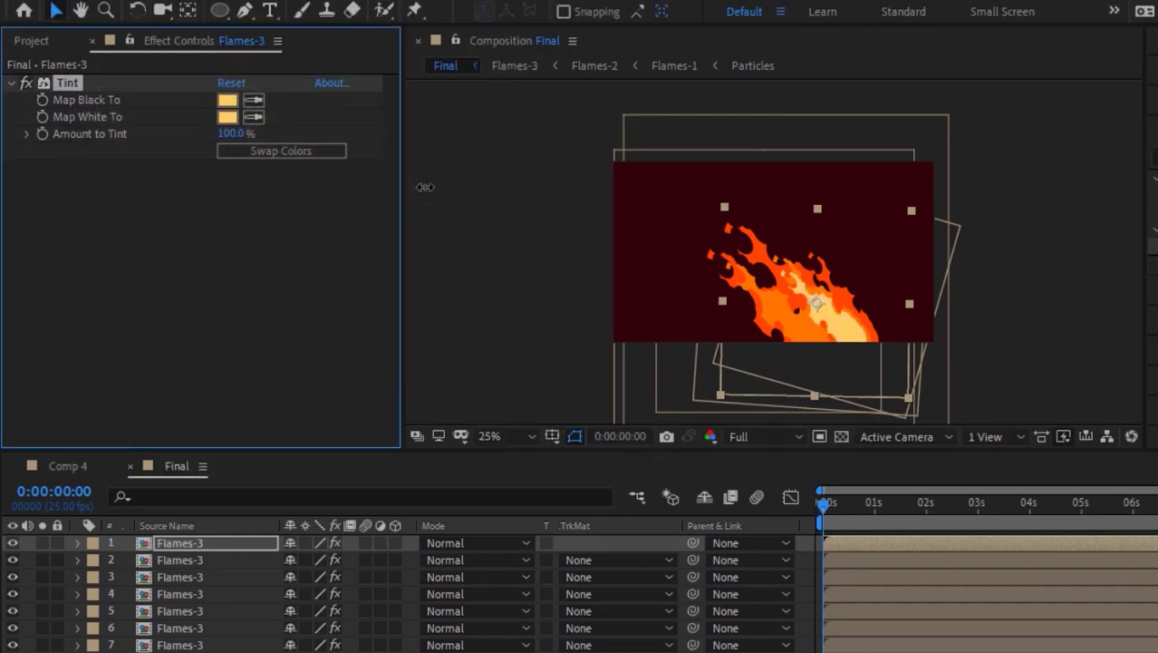
Step: Move the new copy to position 680, 620
key("p")
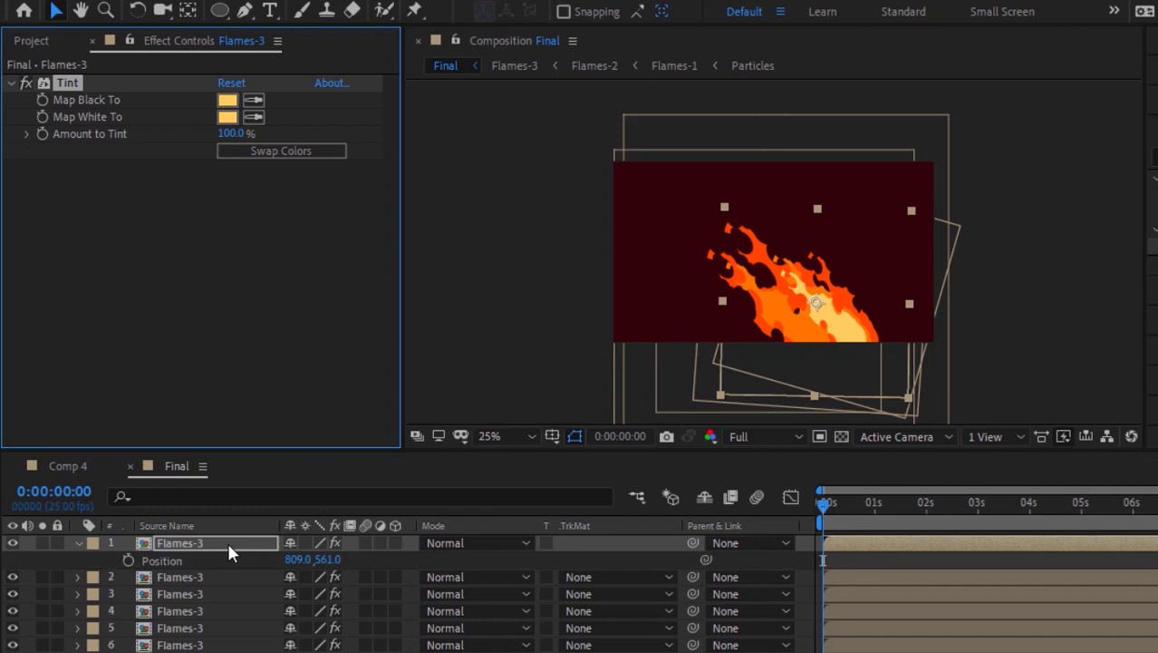
left_click(299, 559)
type("6")
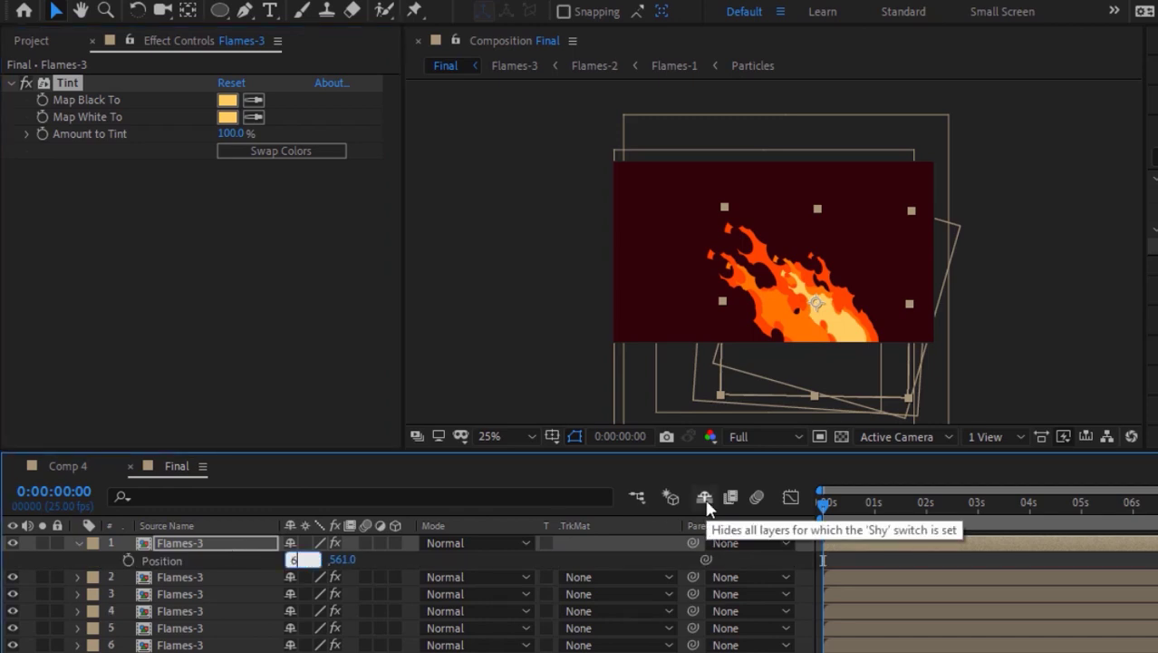
type("80")
key("Tab")
type("620")
key("Return")
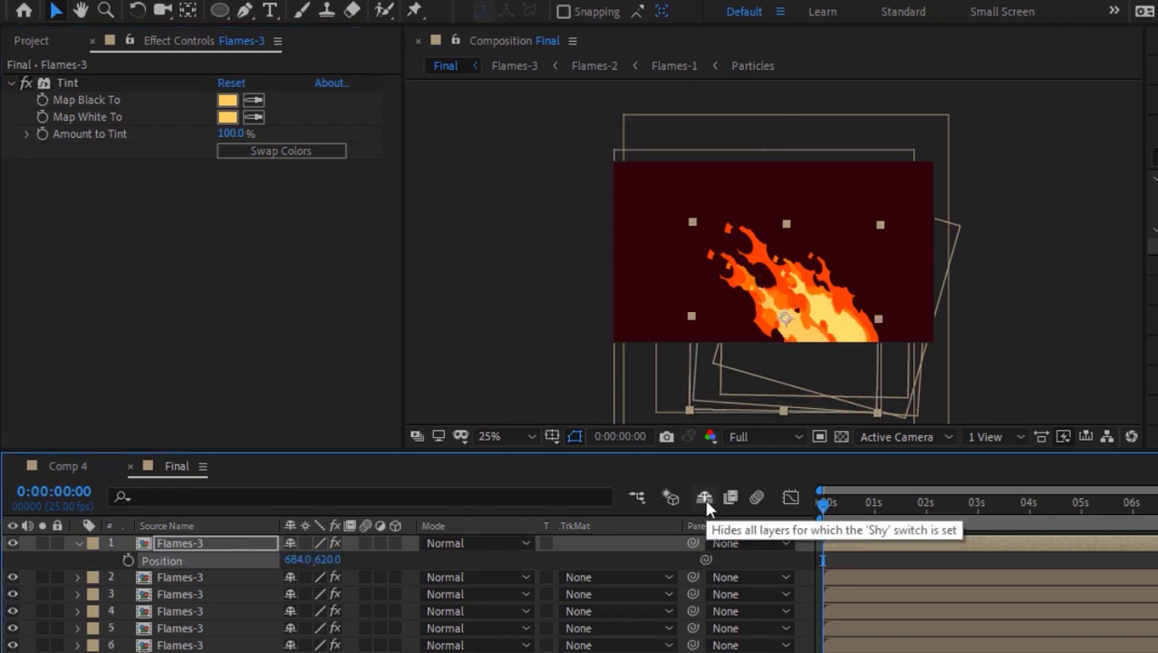
Step: Scale the copy to 60% and rotate it -1°
key("s")
left_click(311, 557)
type("60")
key("Return")
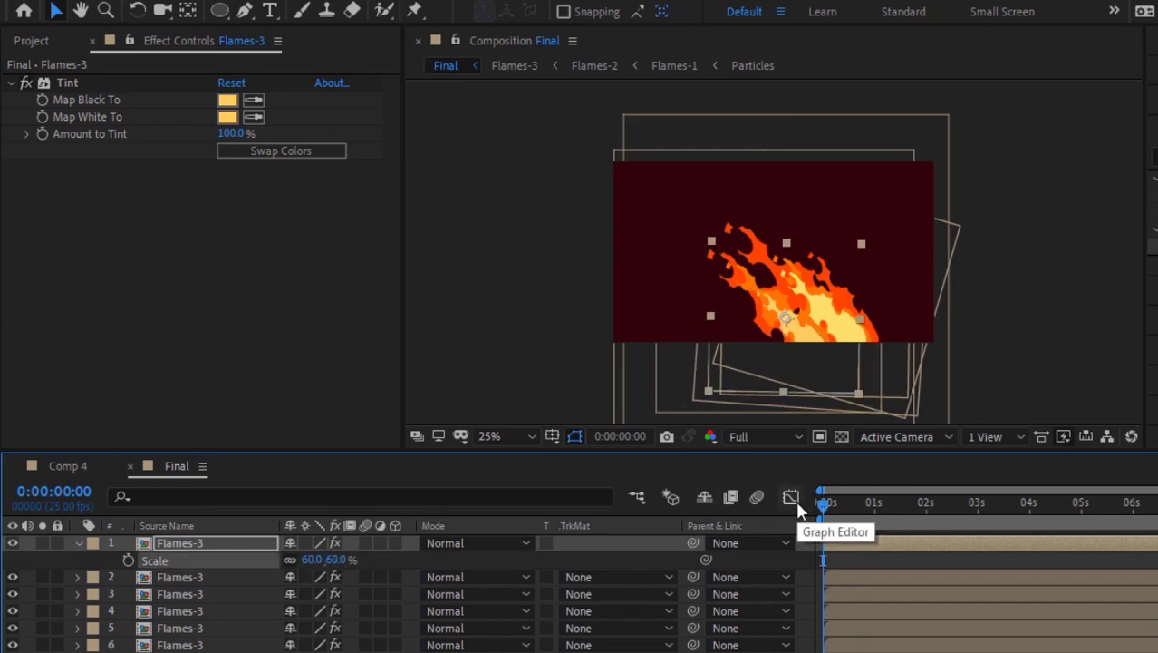
key("r")
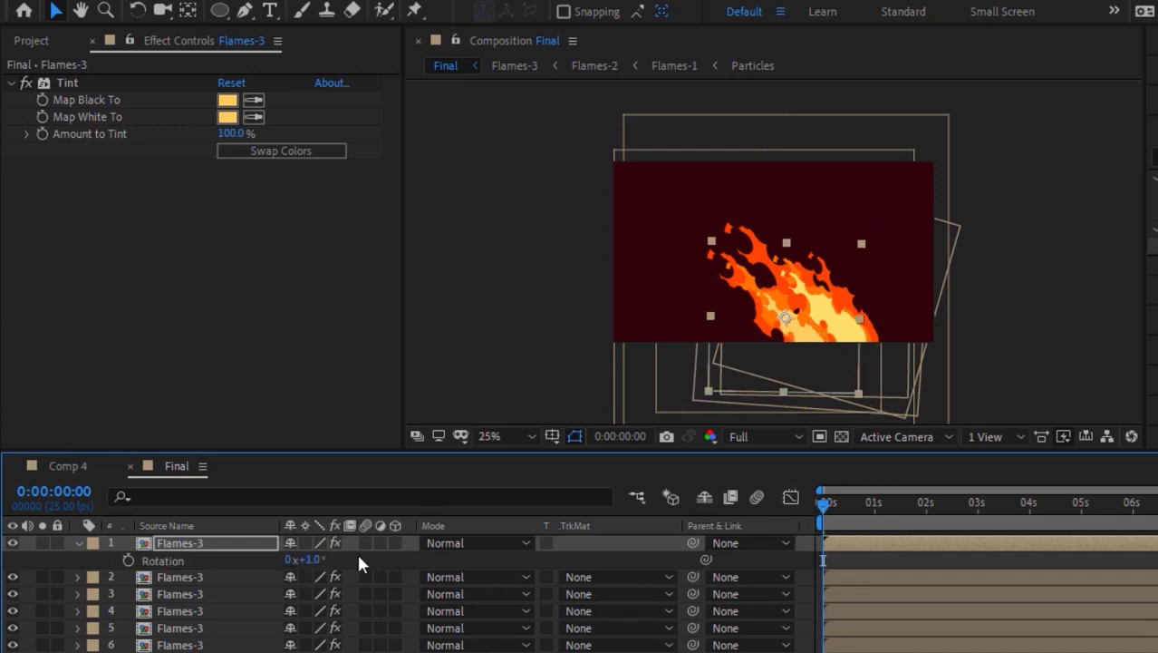
left_click(310, 559)
type("-1")
key("Return")
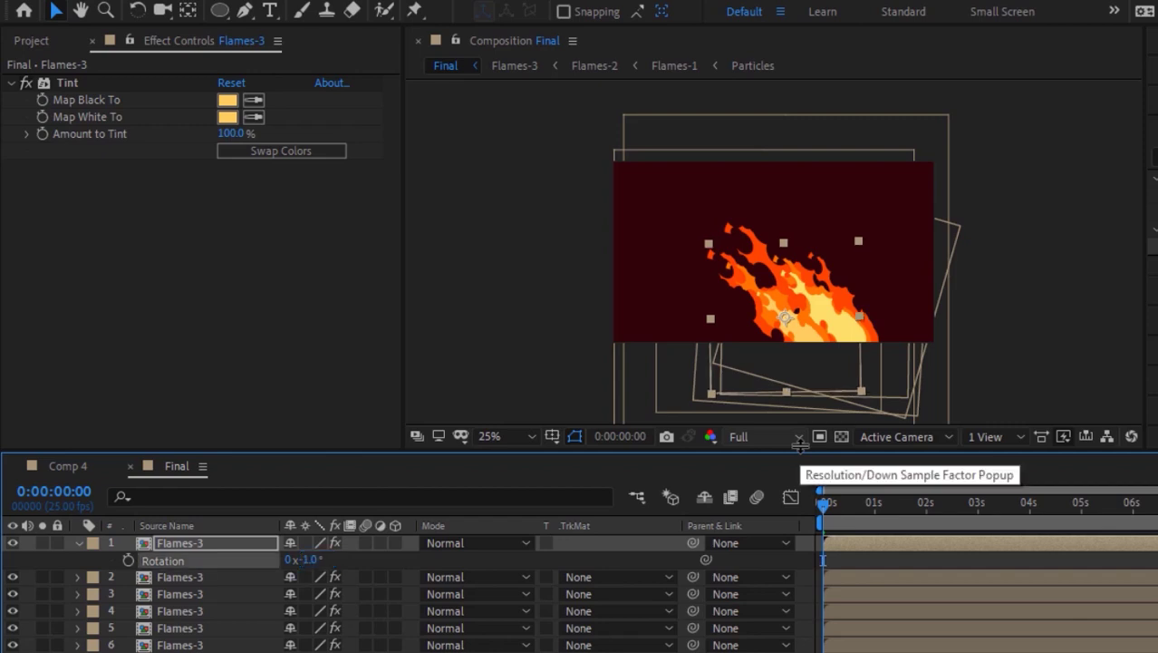
left_click(78, 542)
left_click(196, 543)
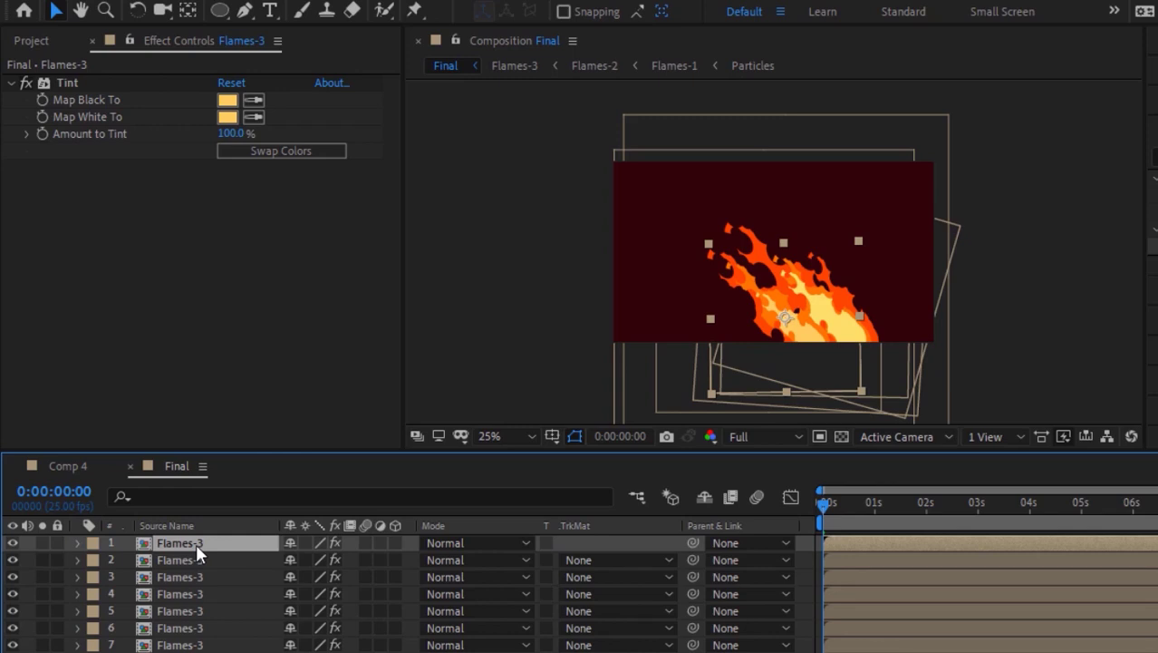
Step: Lower the tint saturation to 50 for Map Black To and 45 for Map White To
left_click(227, 100)
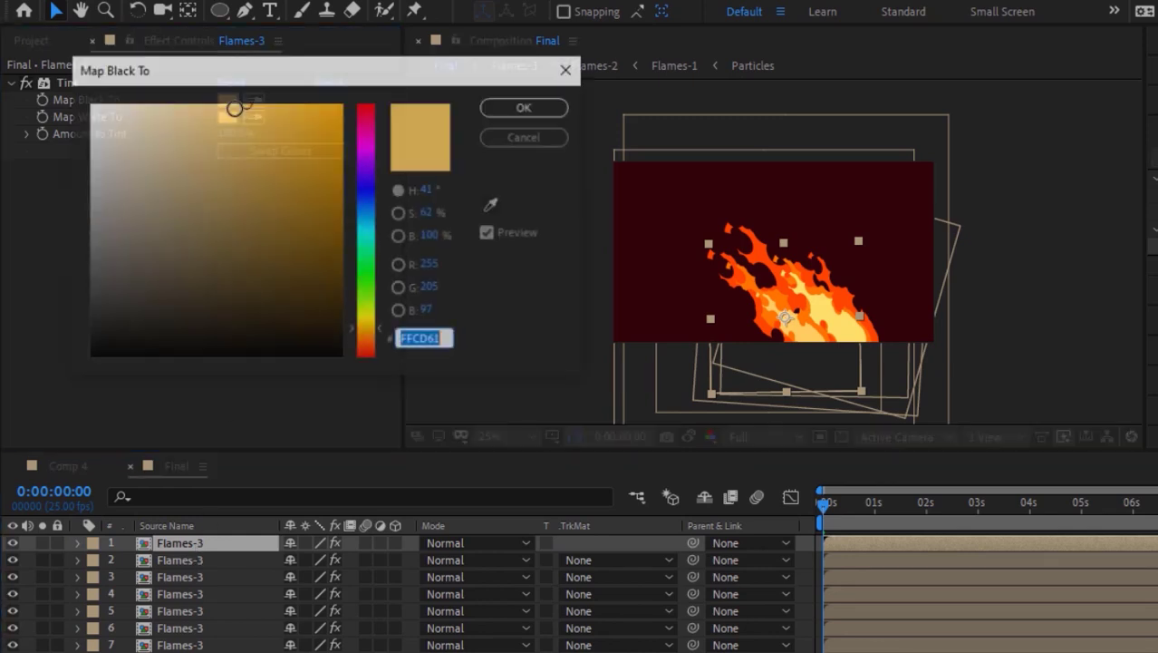
left_click(430, 190)
key("Tab")
type("50")
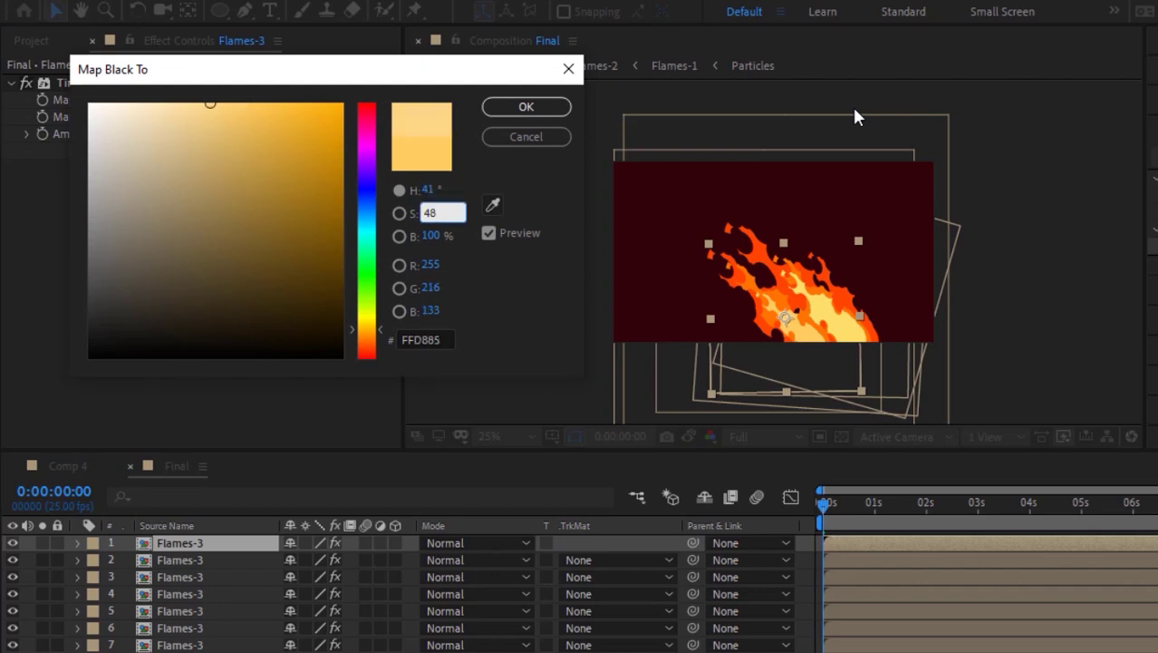
key("Return")
left_click(429, 212)
type("45")
key("Return")
Step: Move the pale copy to position 810, 687
left_click(196, 541)
key("p")
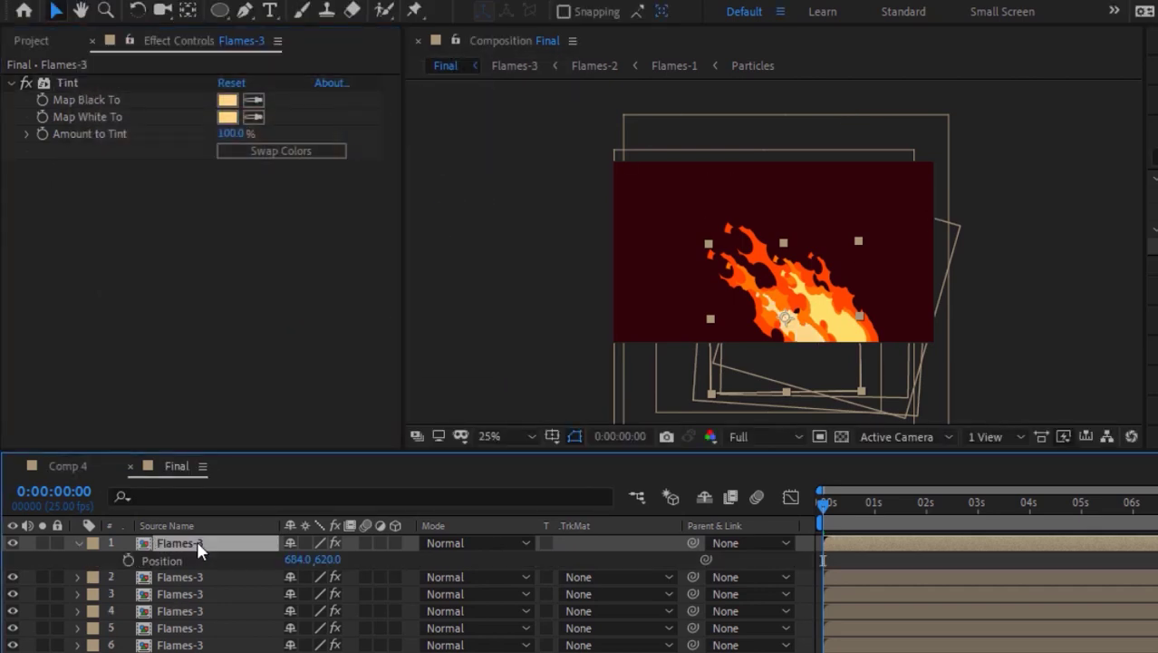
left_click(299, 560)
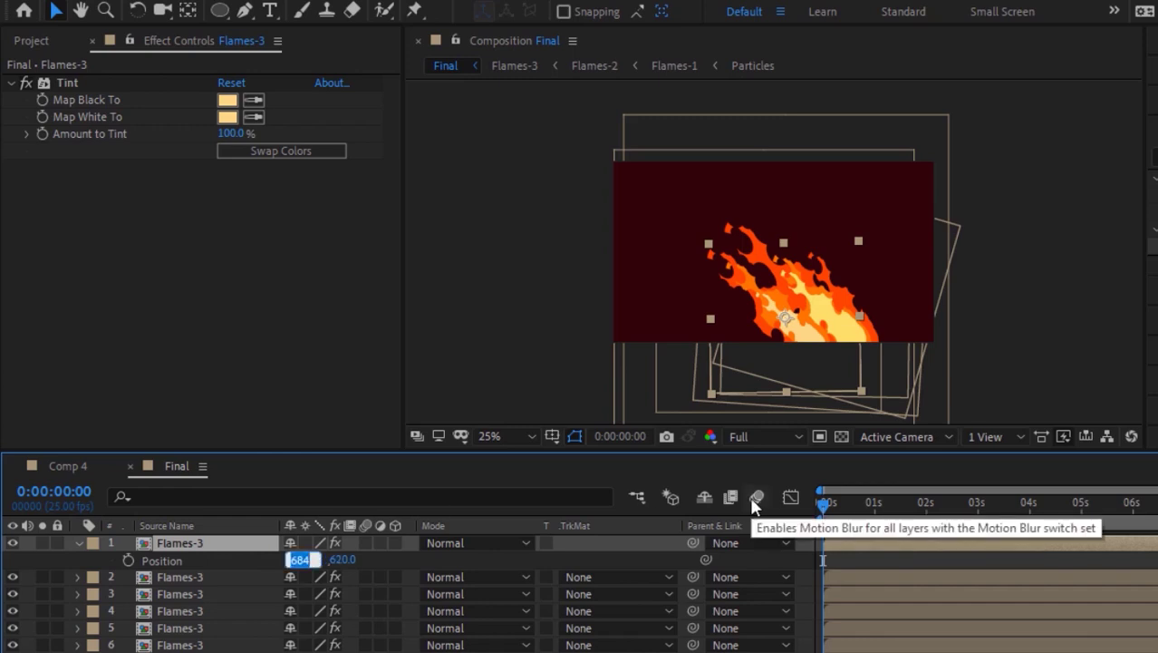
type("810")
key("Tab")
type("687")
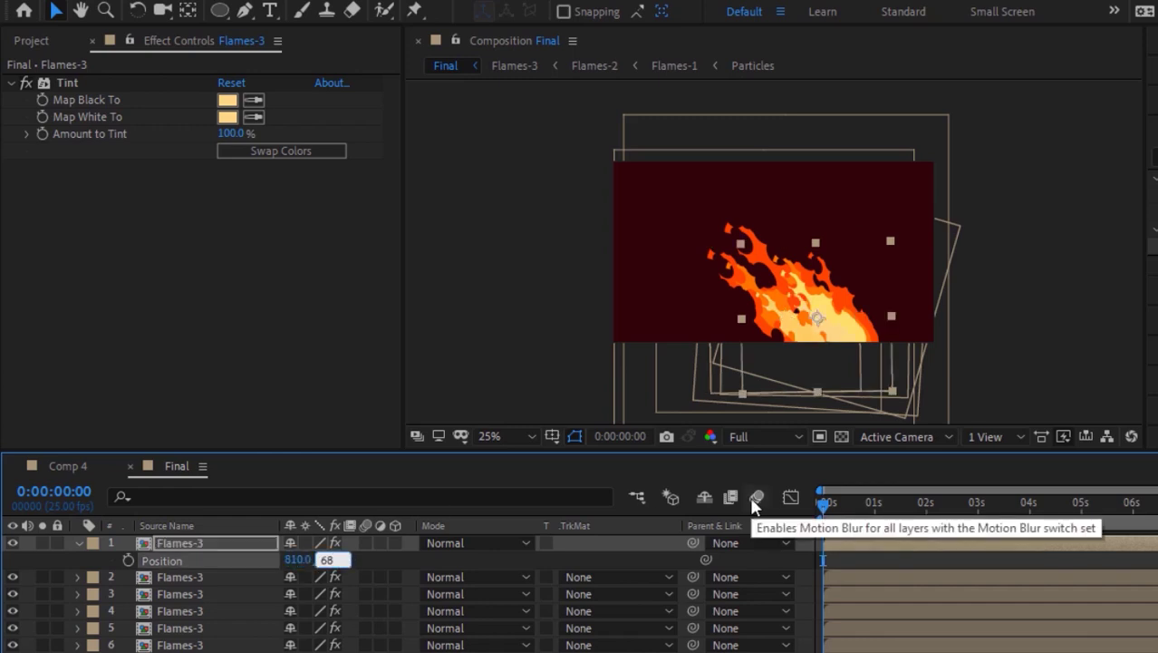
key("Return")
Step: Check the copy's scale and rotation, collapse it, and select all layers
key("s")
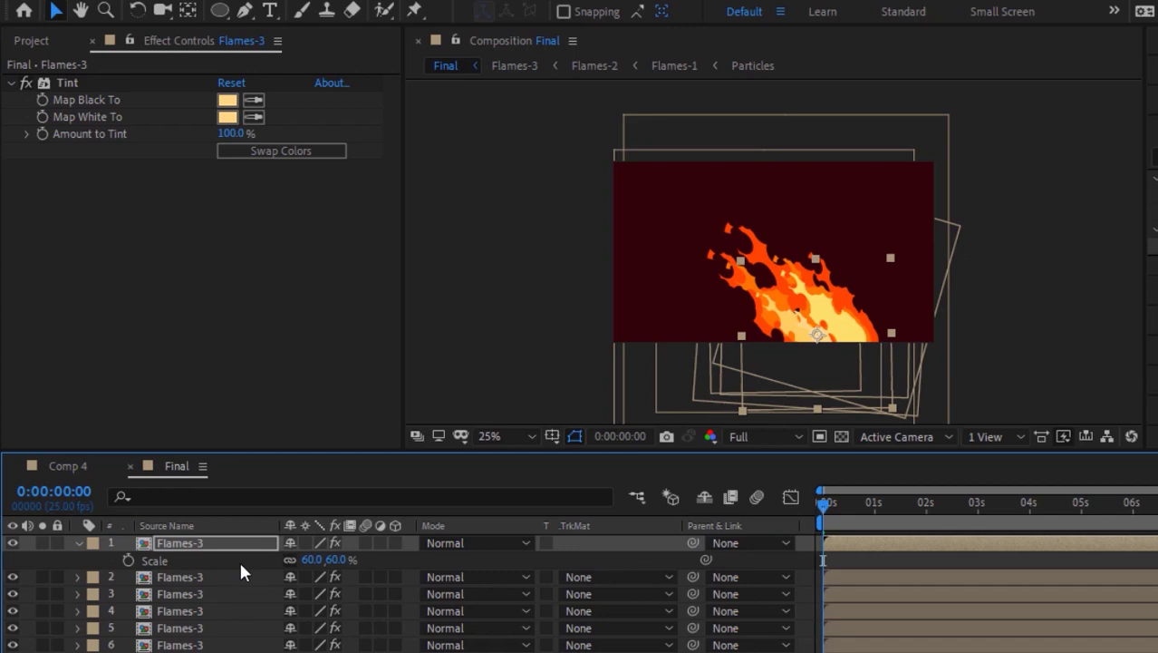
key("r")
left_click(79, 543)
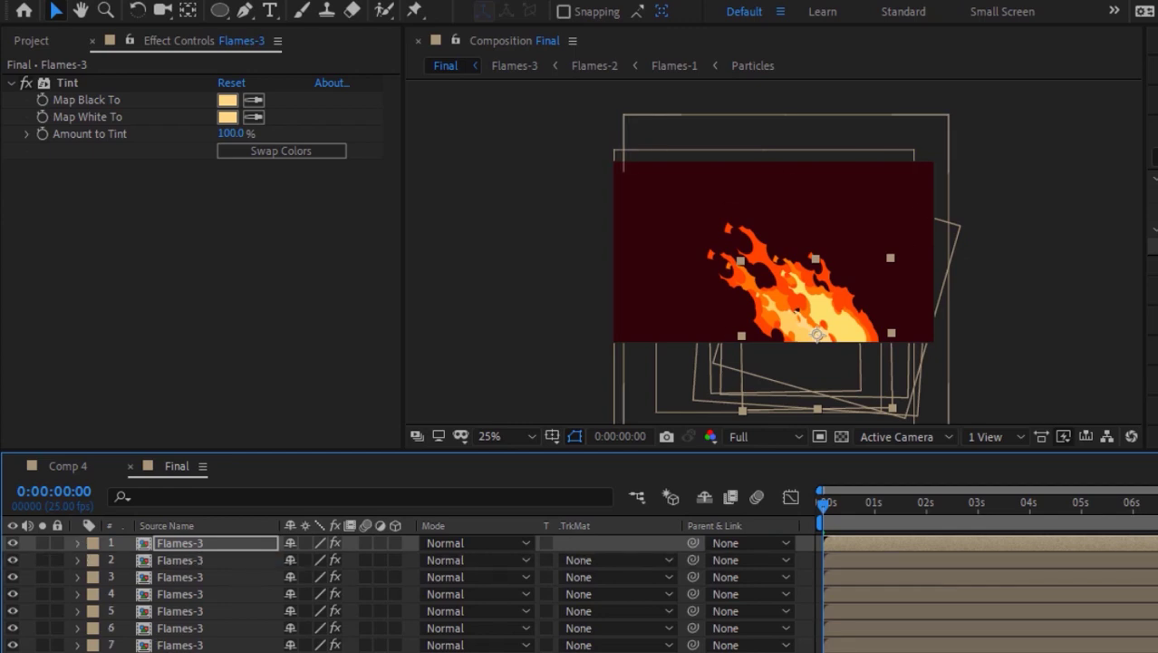
key("ctrl+a")
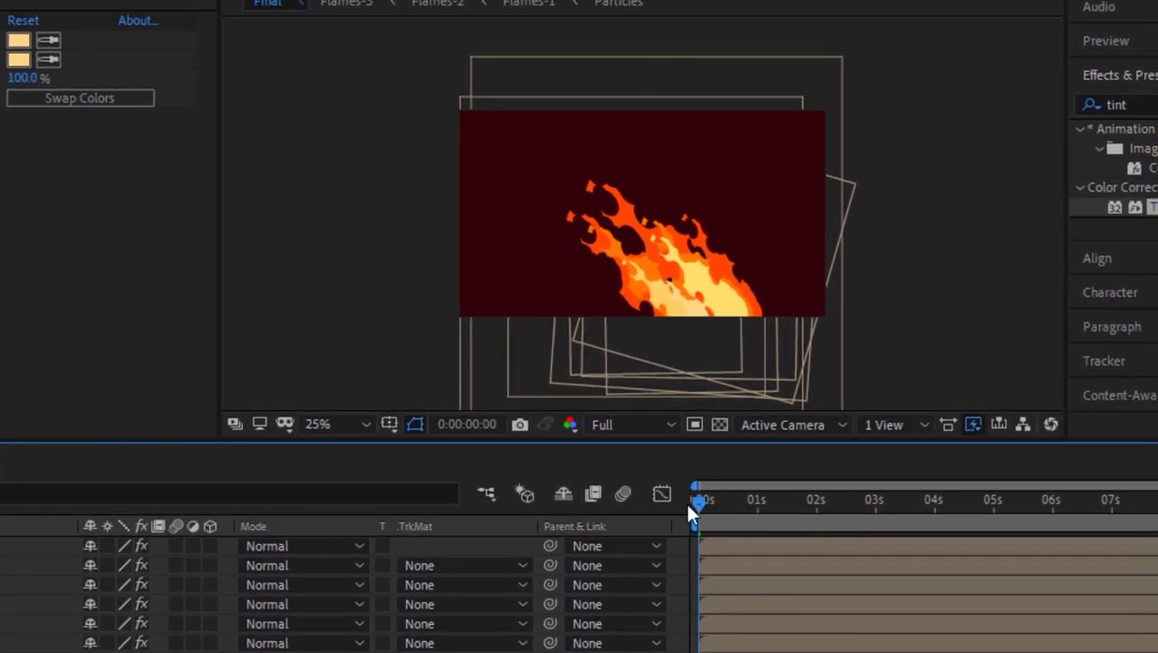
Step: Preview the flame animation, zoom the viewer to 50%, and start a new solid with Ctrl+Y
key("space")
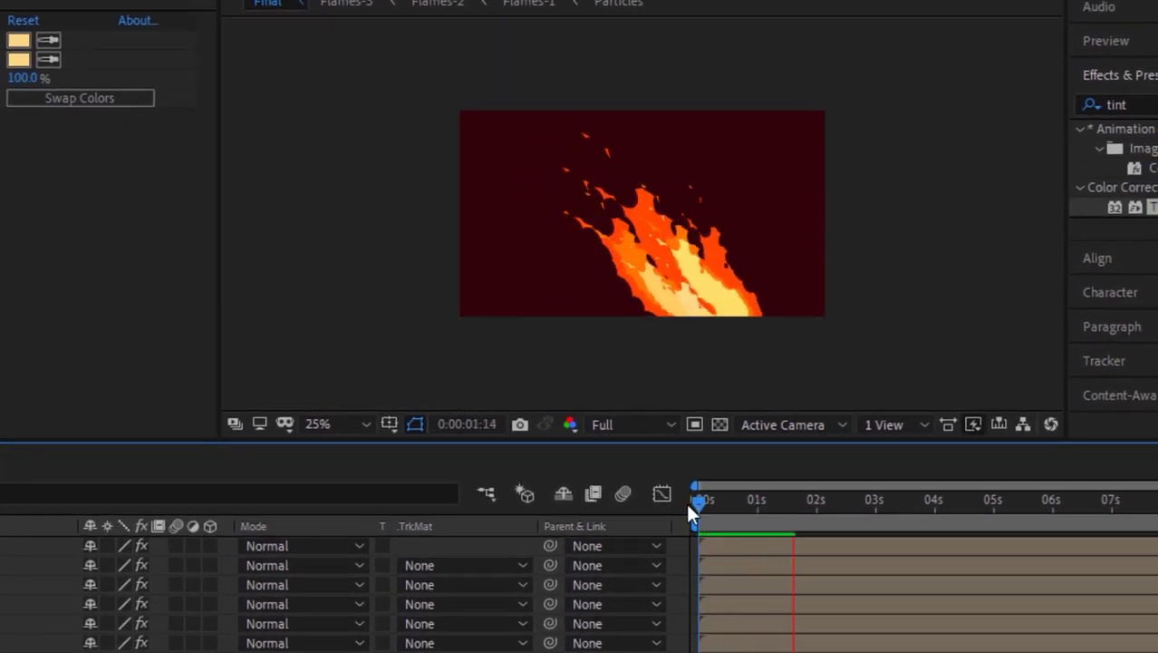
key("period")
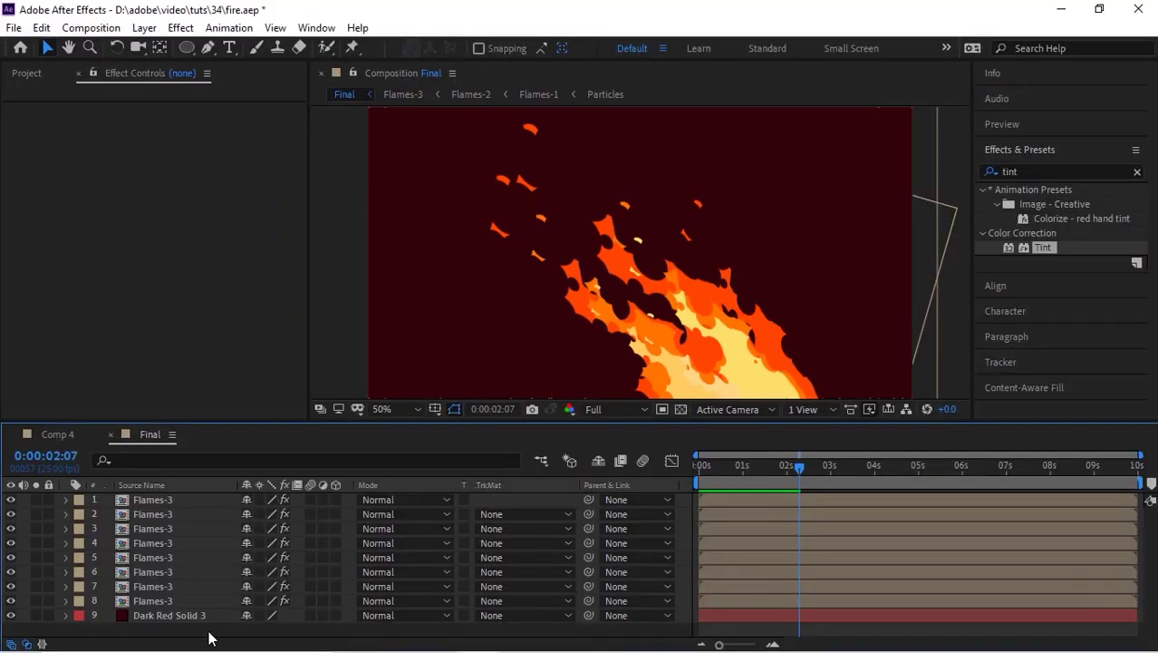
key("ctrl+y")
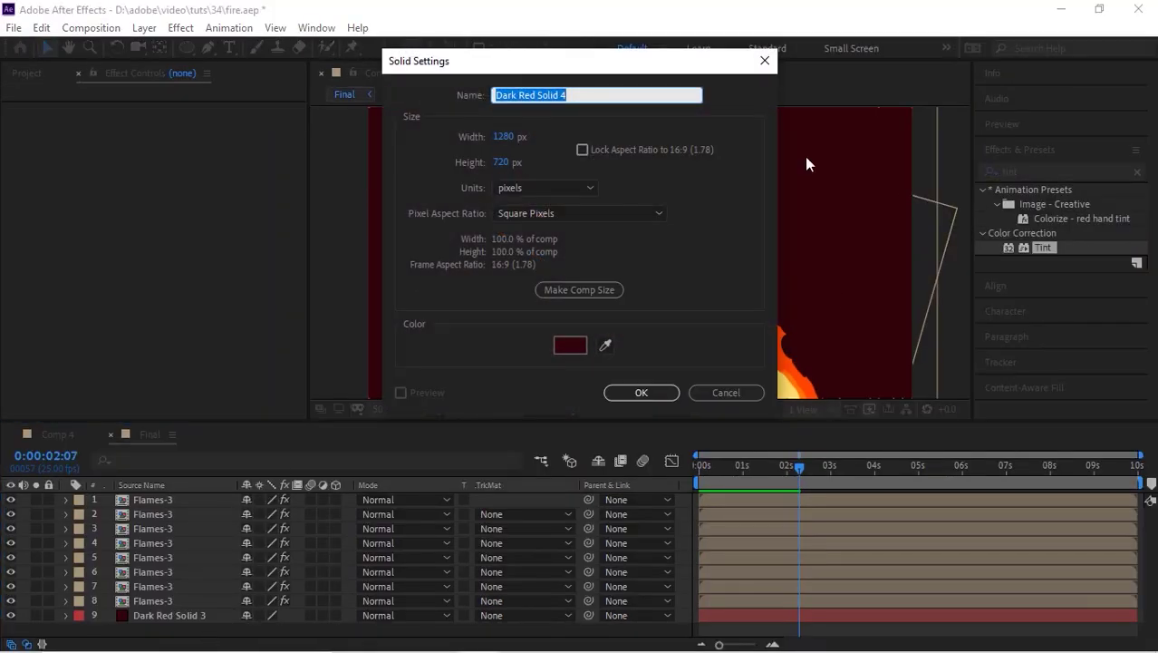
Step: Create the Dark Red Solid 4 layer and apply the Particular effect to it
left_click(642, 391)
right_click(154, 263)
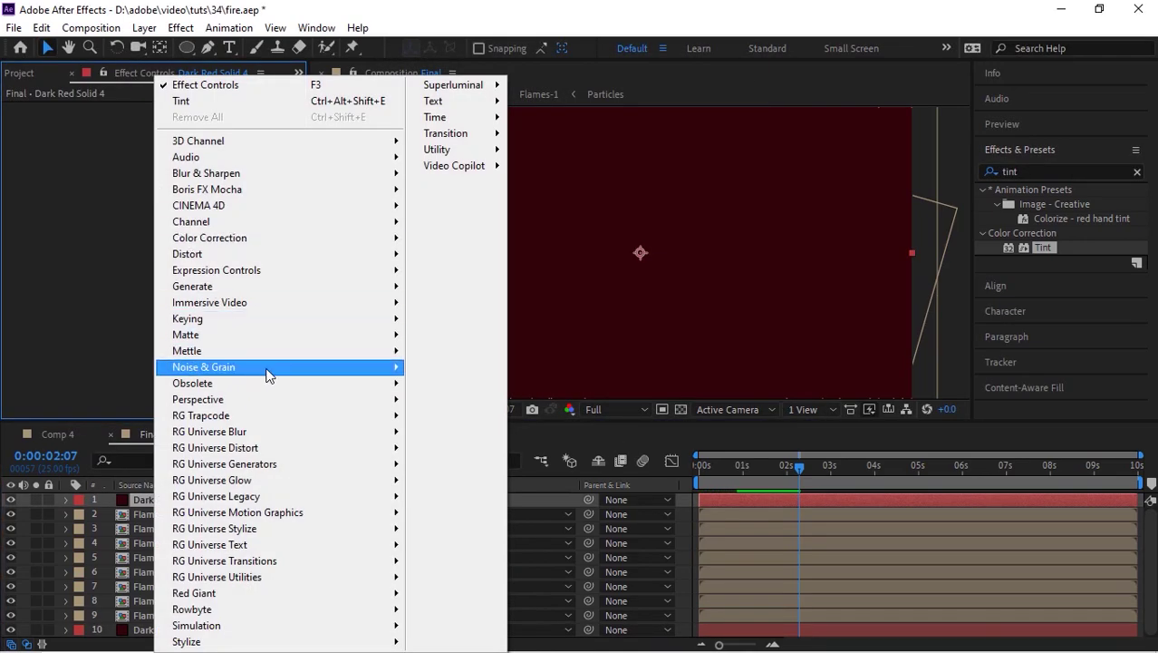
mouse_move(290, 415)
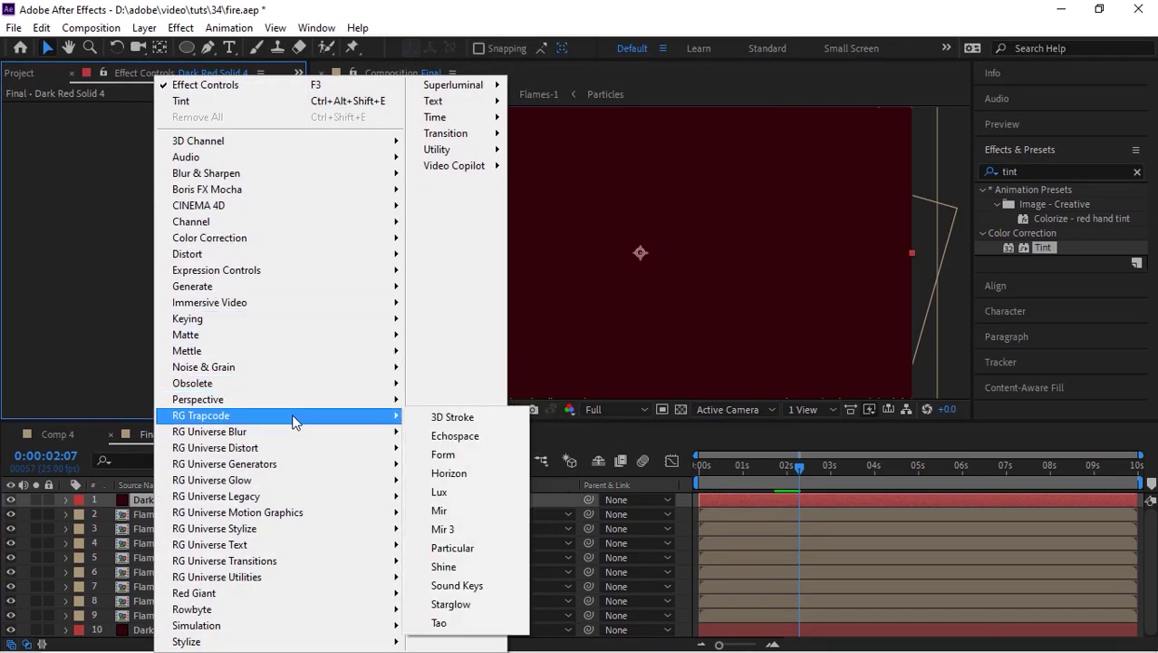
left_click(479, 530)
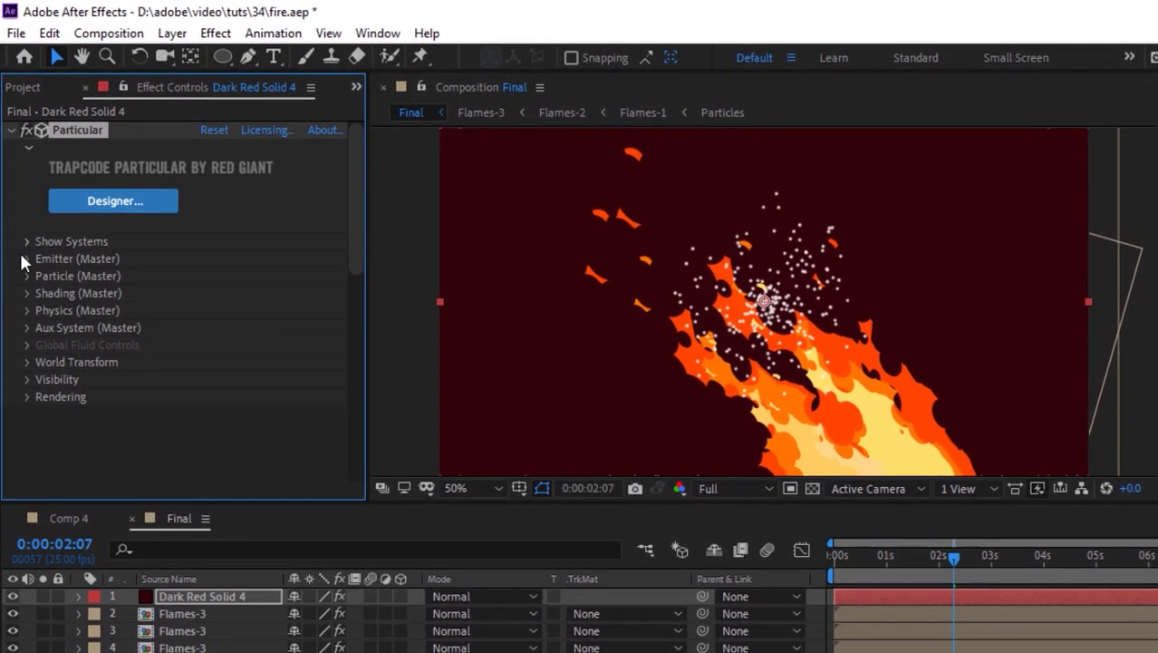
Step: Set the emitter to 400 particles per second with a Sphere emitter type
left_click(26, 258)
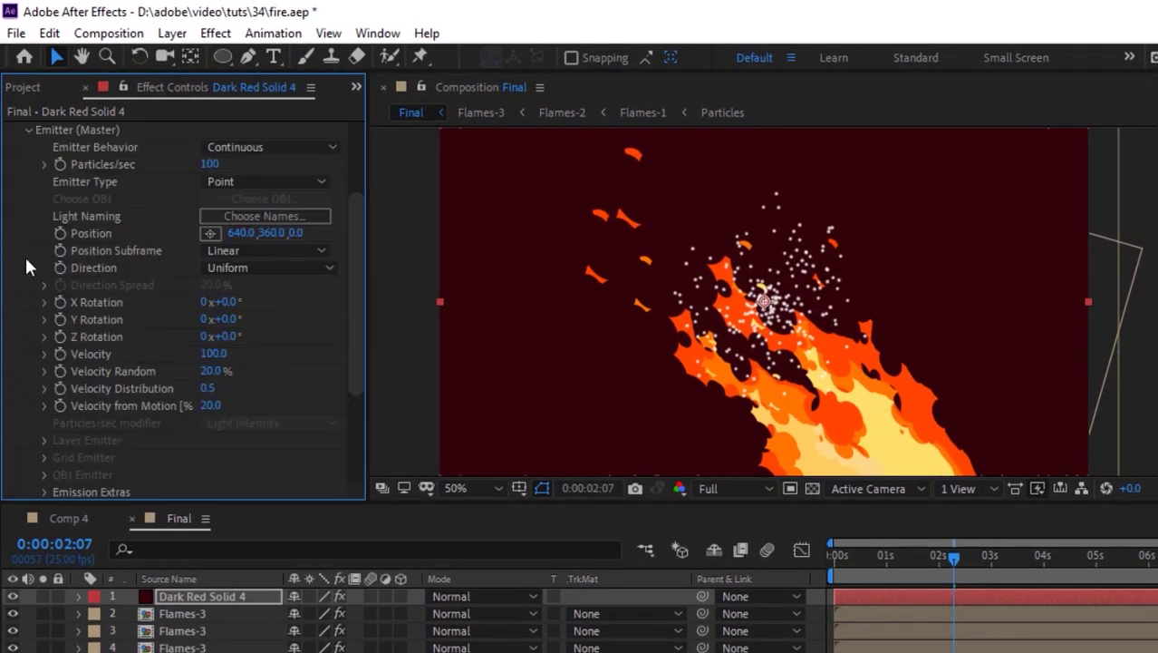
left_click(209, 164)
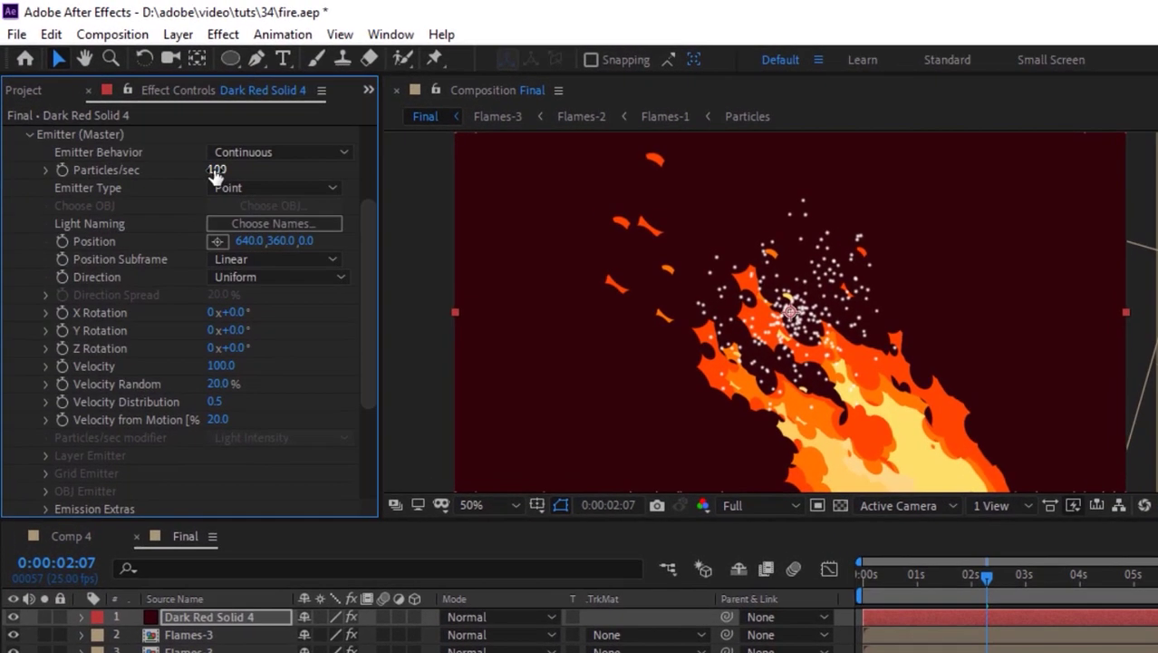
type("400")
key("Return")
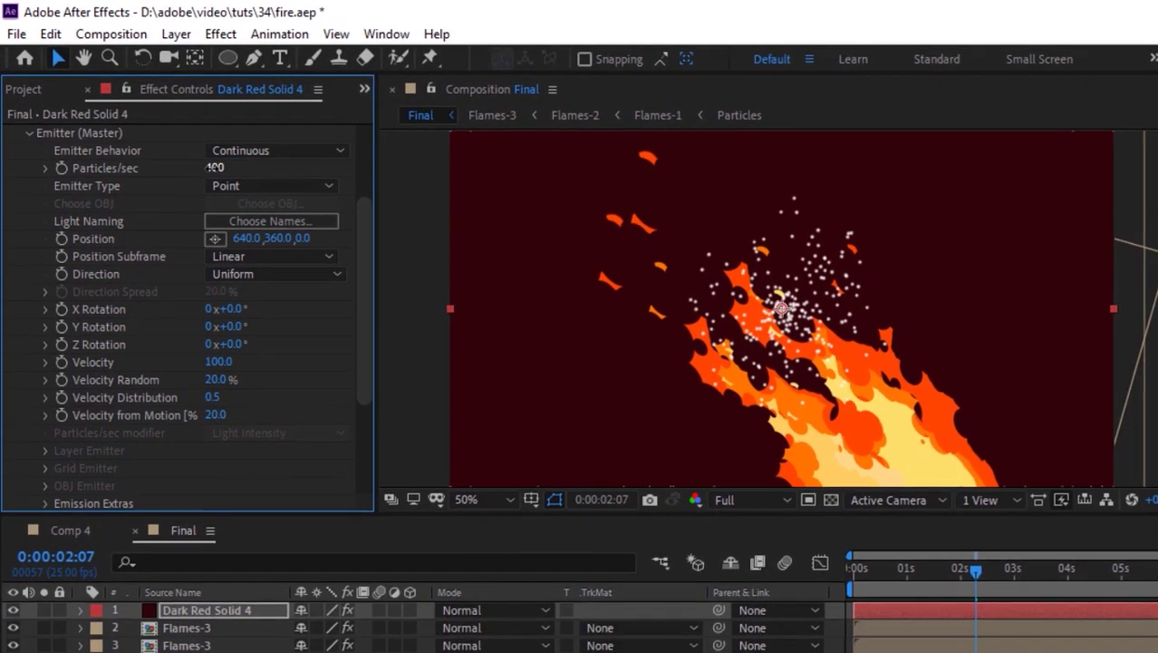
left_click(272, 184)
left_click(255, 244)
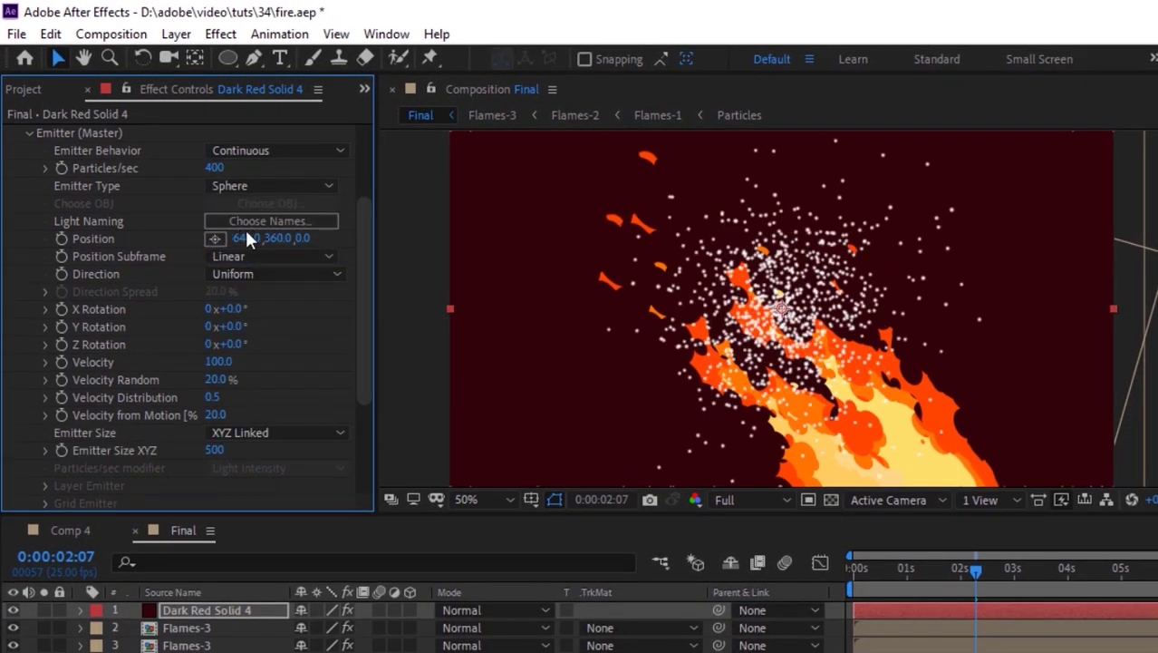
Step: Move the emitter position to 802, 627
left_click(247, 238)
type("602")
key("Tab")
type("627")
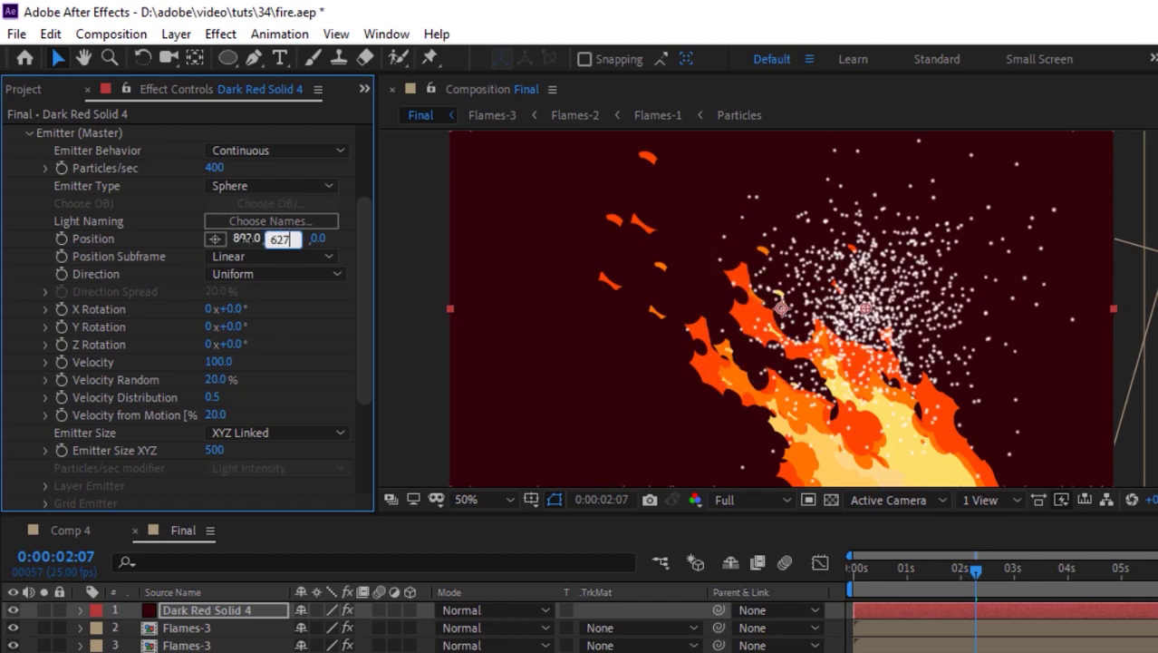
key("Return")
Step: Set emitter velocity to 25 and emitter size to XYZ Individual with Z 2000
scroll(362, 329, "down", 4)
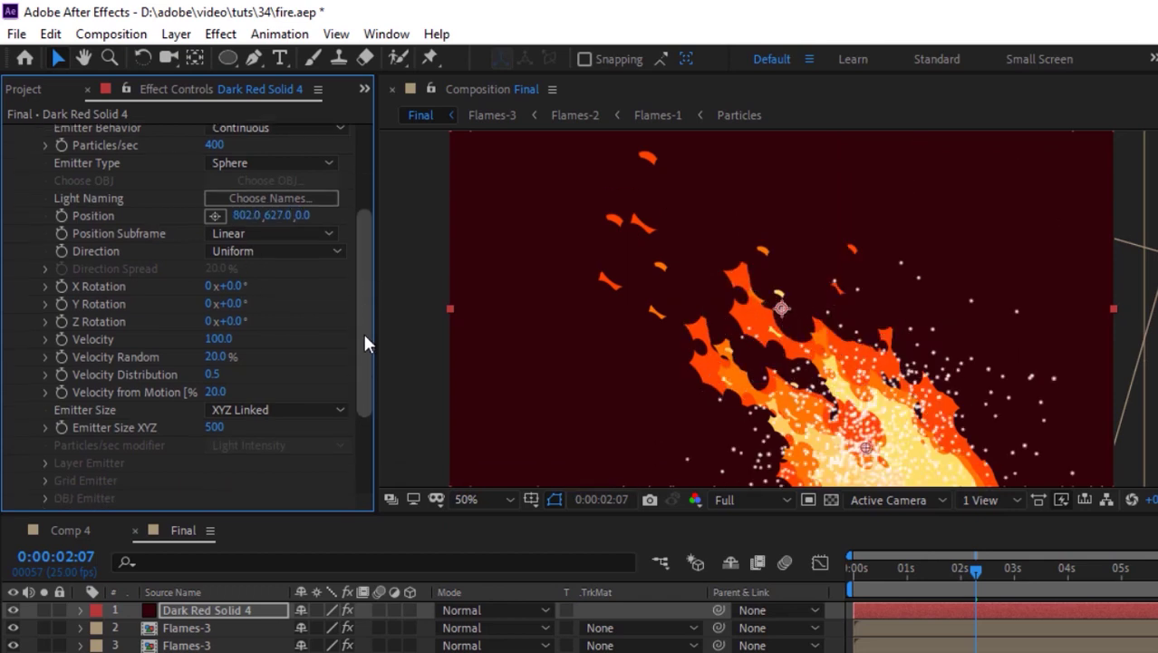
left_click(217, 269)
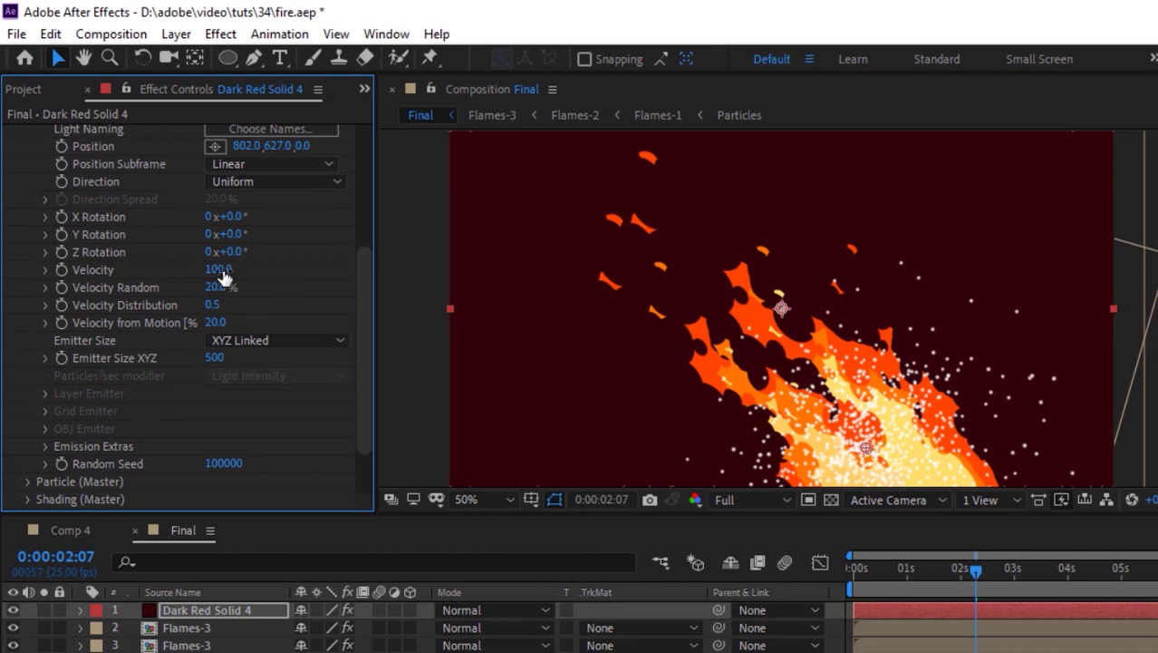
type("25")
key("Tab")
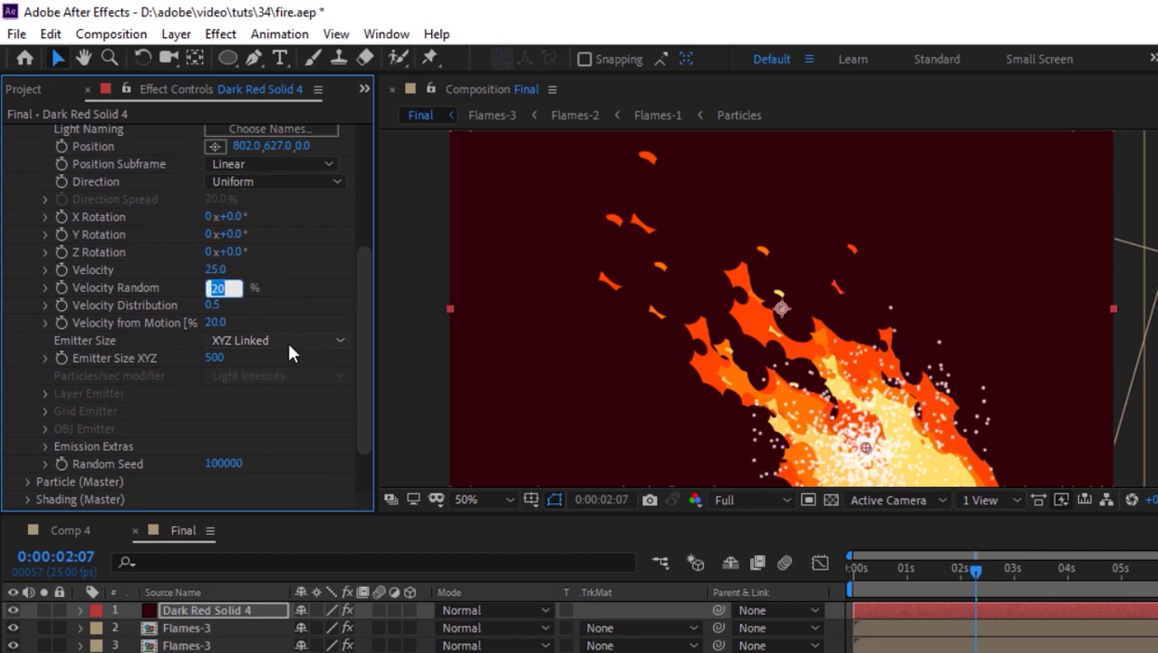
left_click(288, 339)
left_click(261, 386)
left_click(215, 357)
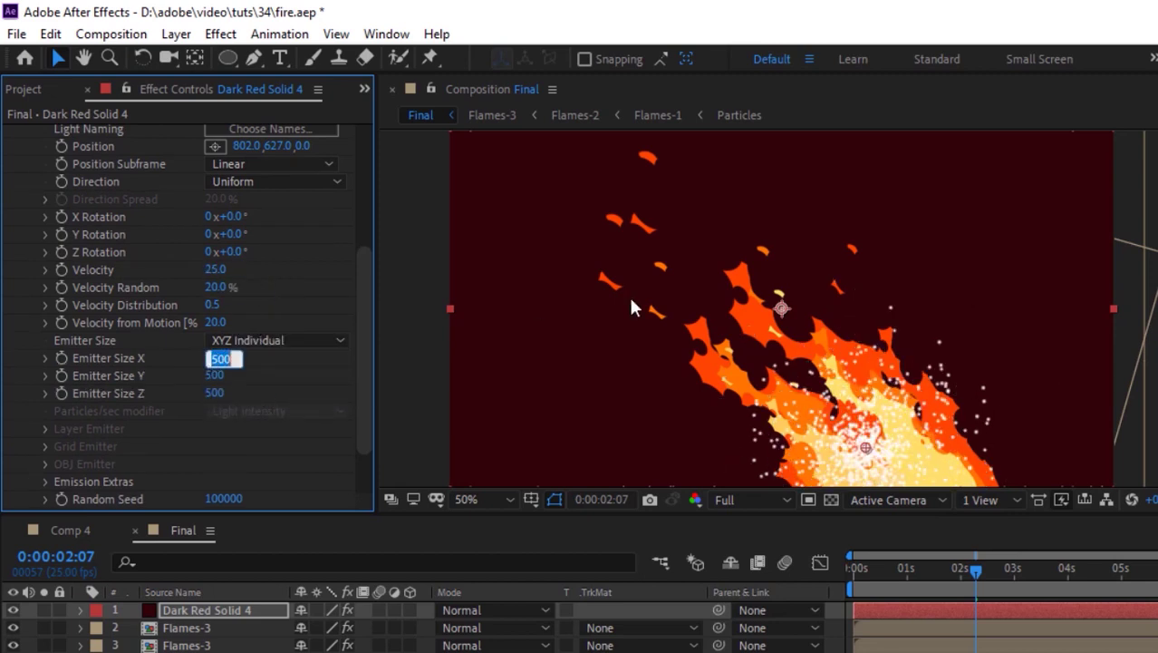
key("Tab")
key("Tab")
type("2")
key("Return")
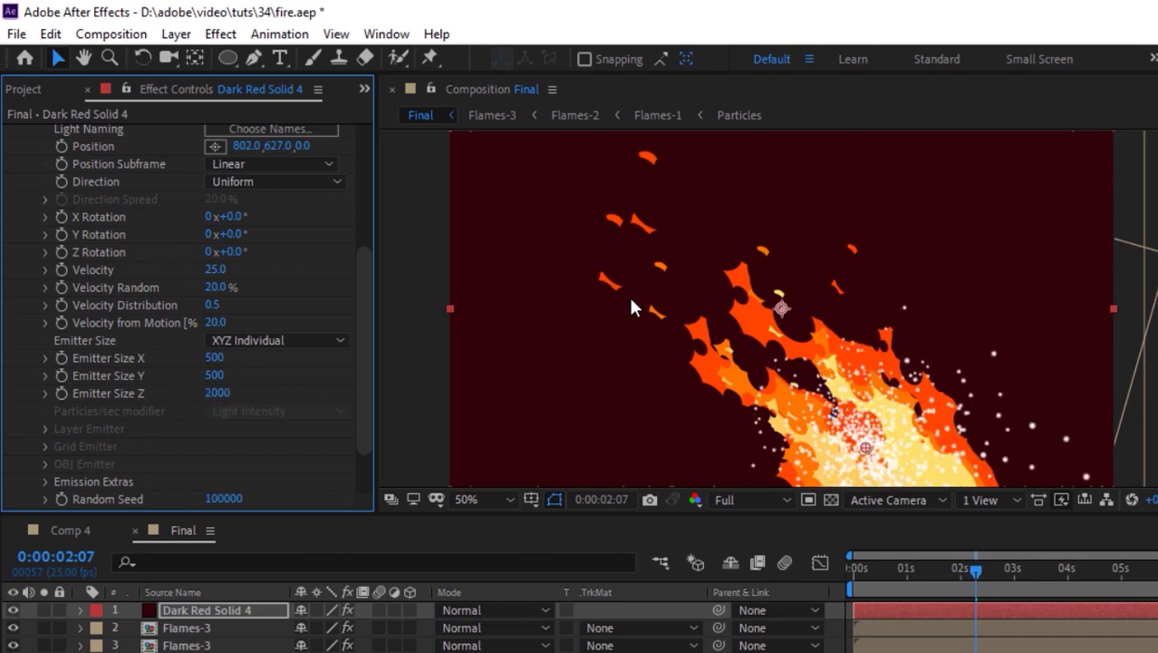
scroll(21, 284, "up", 5)
left_click(28, 263)
Step: In Particle settings, set Life Random to 100 and Sphere Feather to 0
left_click(30, 280)
scroll(33, 290, "down", 3)
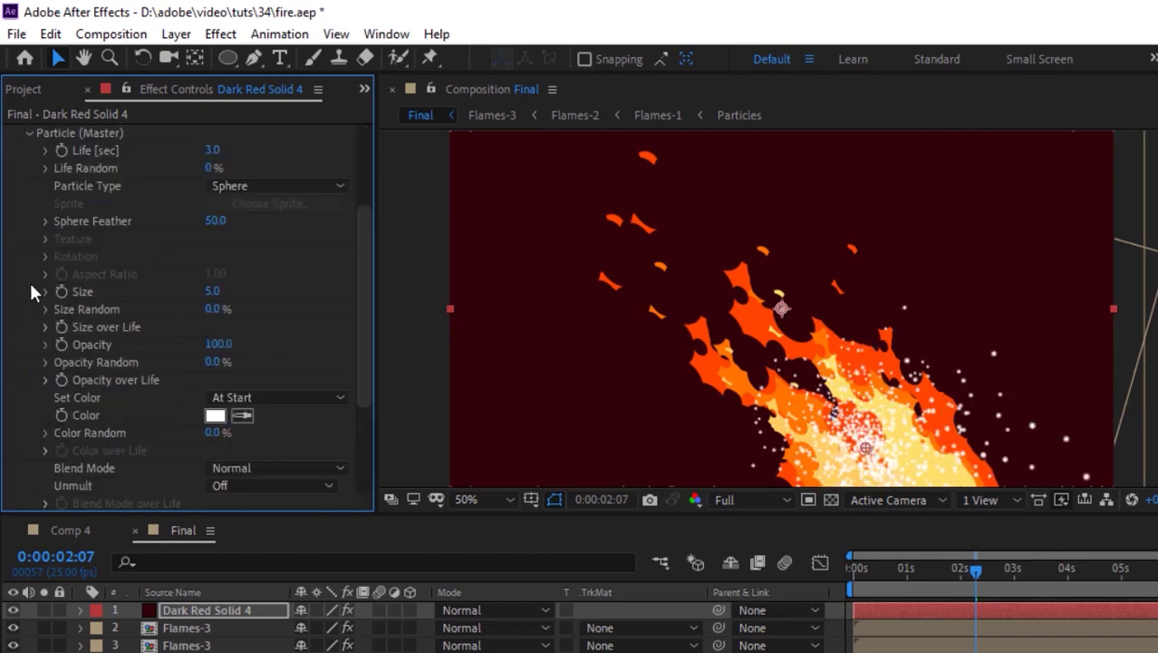
left_click(213, 168)
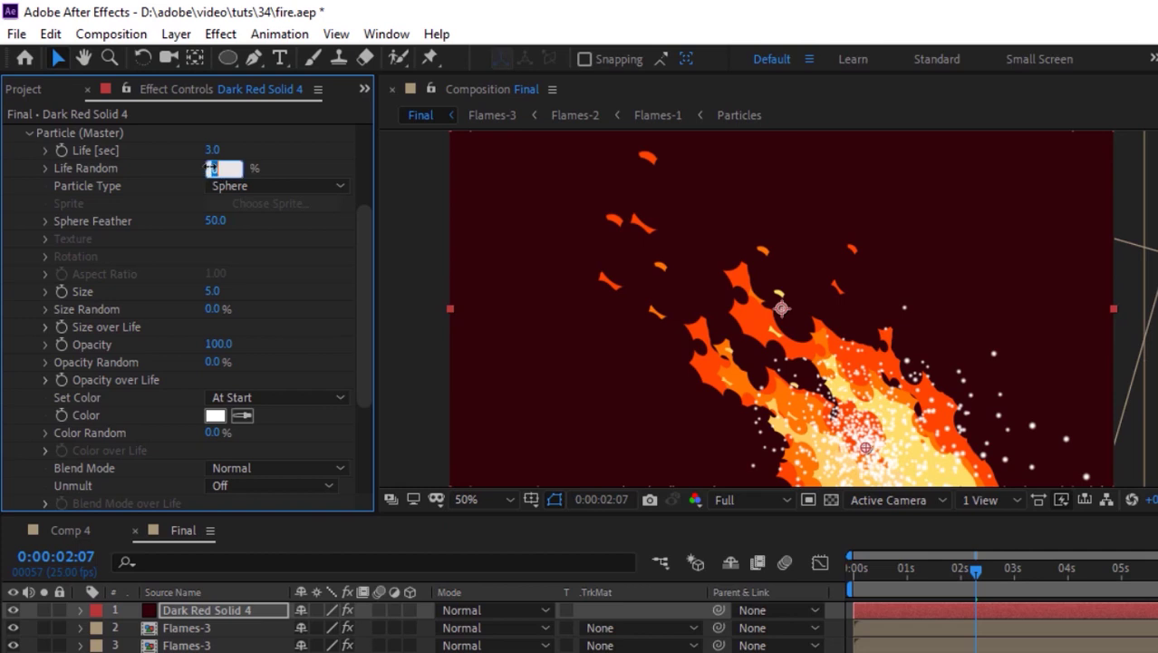
type("100")
key("Return")
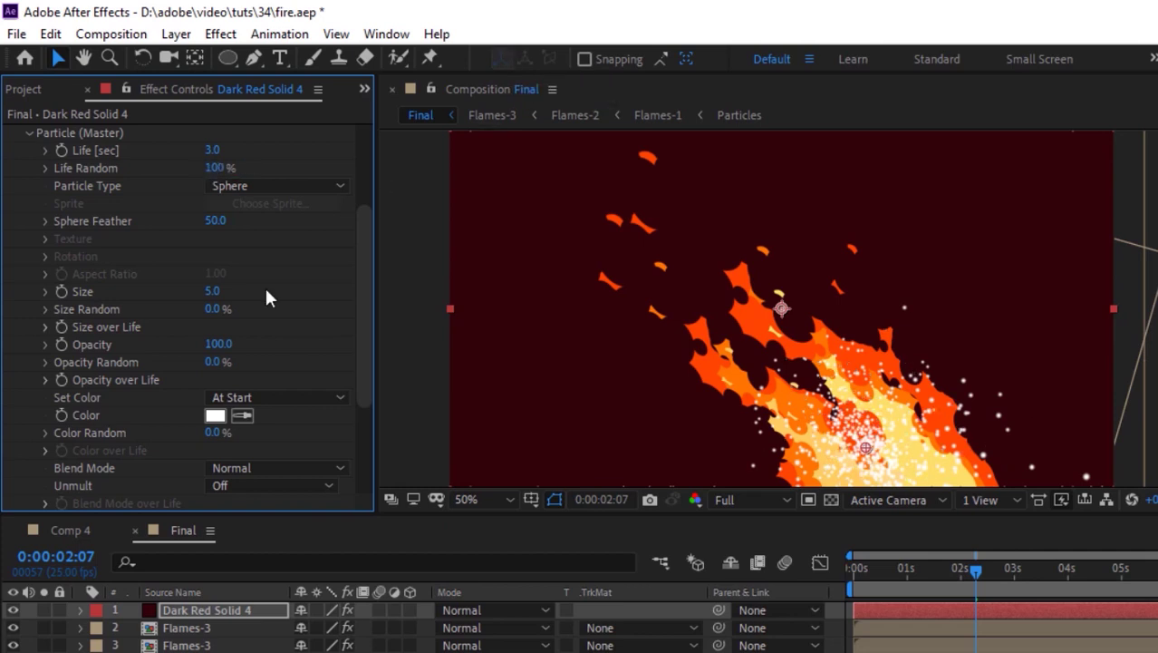
left_click(215, 220)
type("0")
key("Return")
Step: Set particle Size 2, Size Random 100, and a rise-plateau-fall Size over Life preset
left_click(212, 291)
type("2")
key("Return")
left_click(216, 309)
type("100")
key("Return")
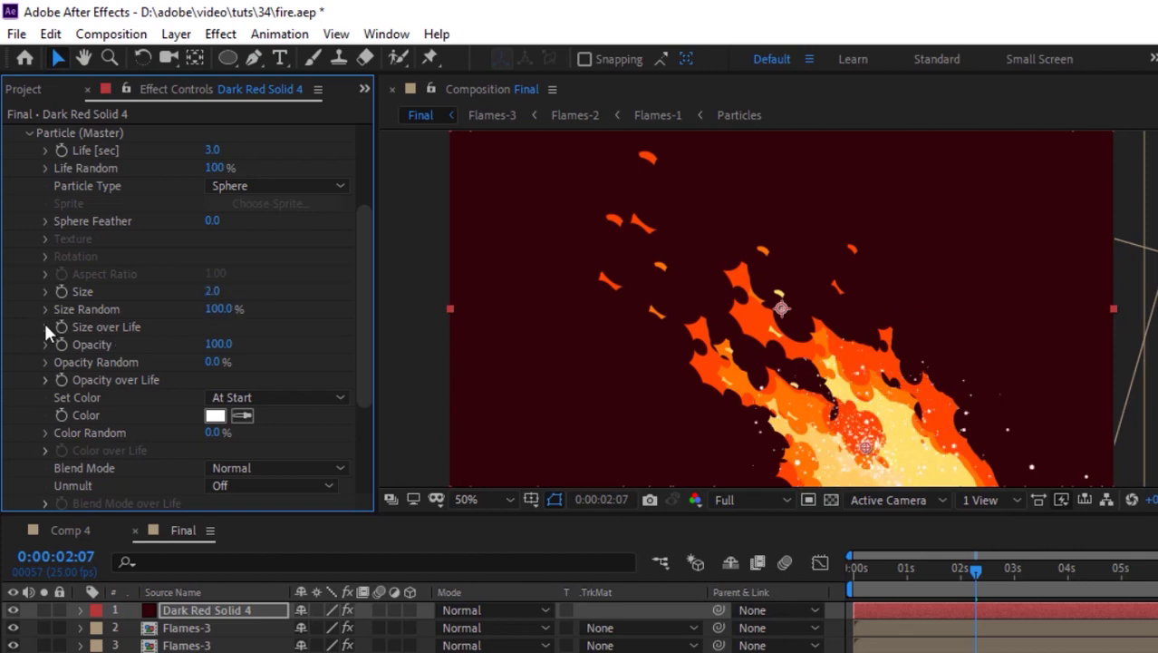
left_click(46, 327)
mouse_move(328, 345)
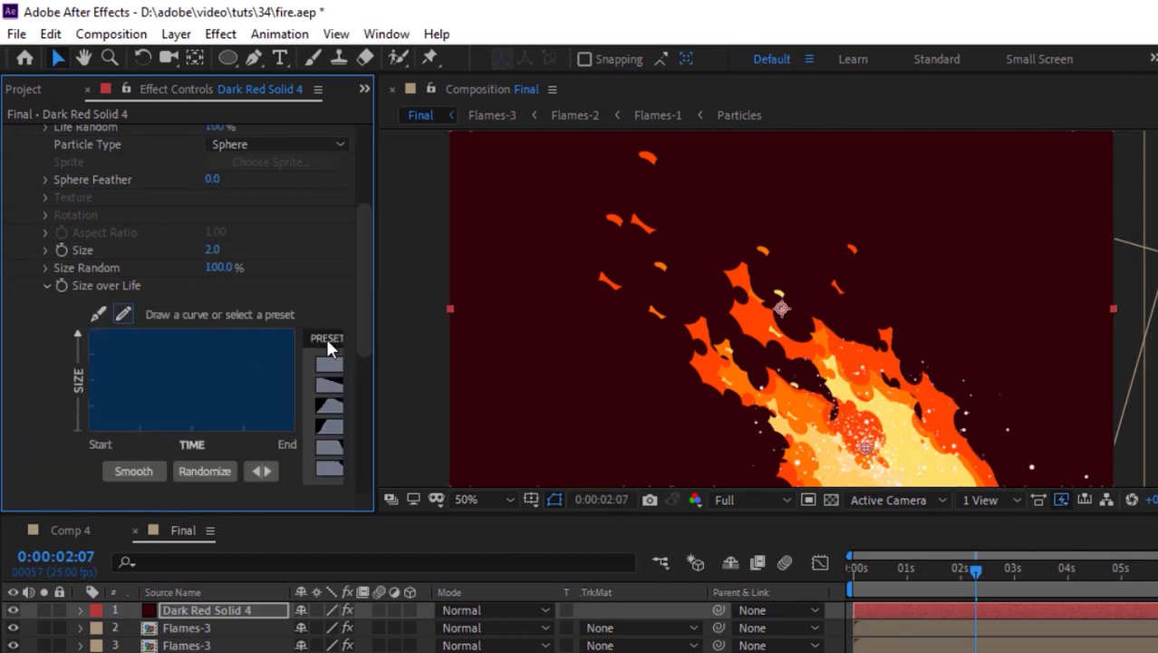
left_click(335, 424)
left_click(46, 287)
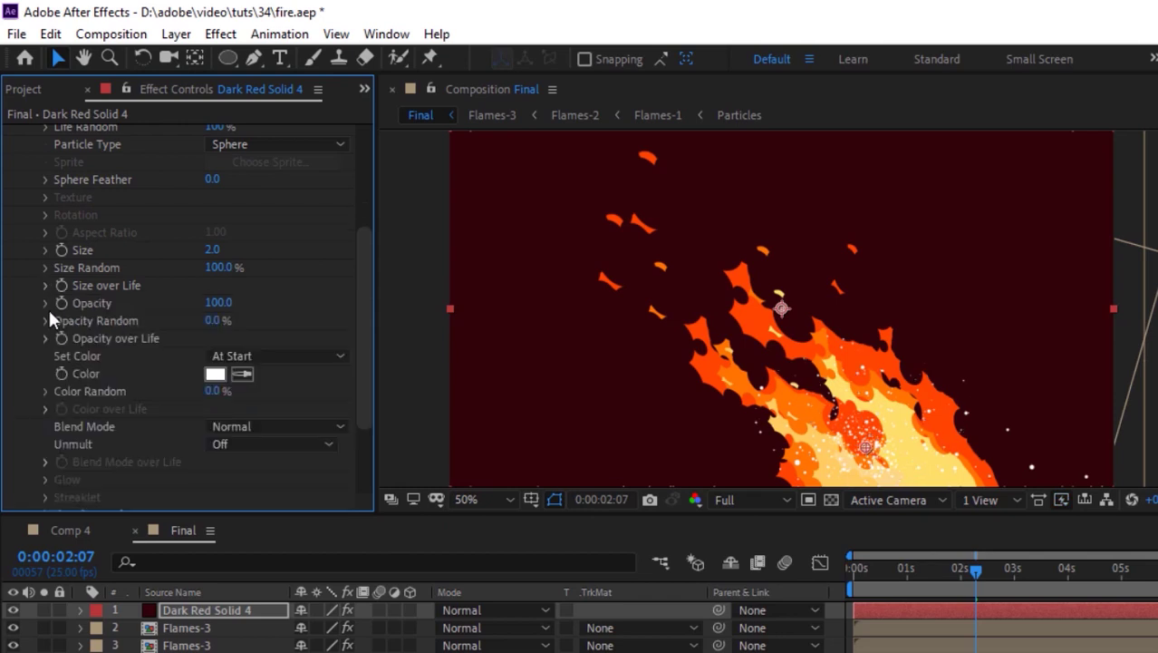
Step: Set Opacity Random to 100 and switch particle Color to Over Life
left_click(212, 320)
type("100")
key("Return")
left_click(277, 355)
left_click(272, 399)
Step: Apply the white-to-black Color over Life preset and make its start stop orange (hue 42, saturation 70)
left_click(47, 409)
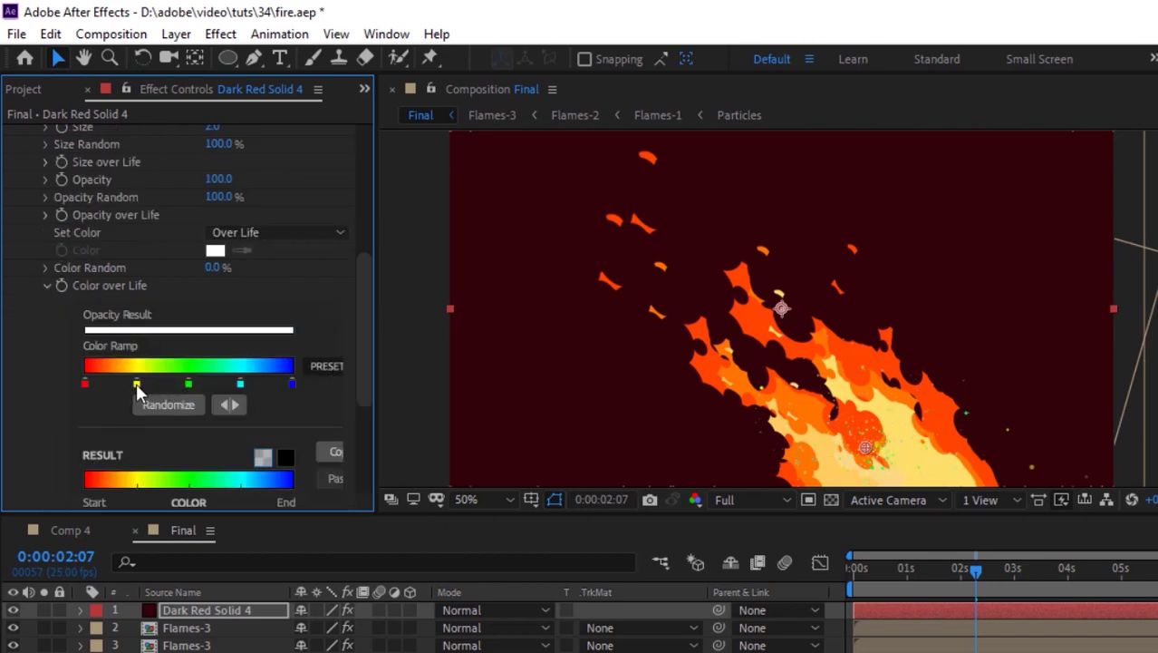
left_click(326, 366)
left_click(312, 403)
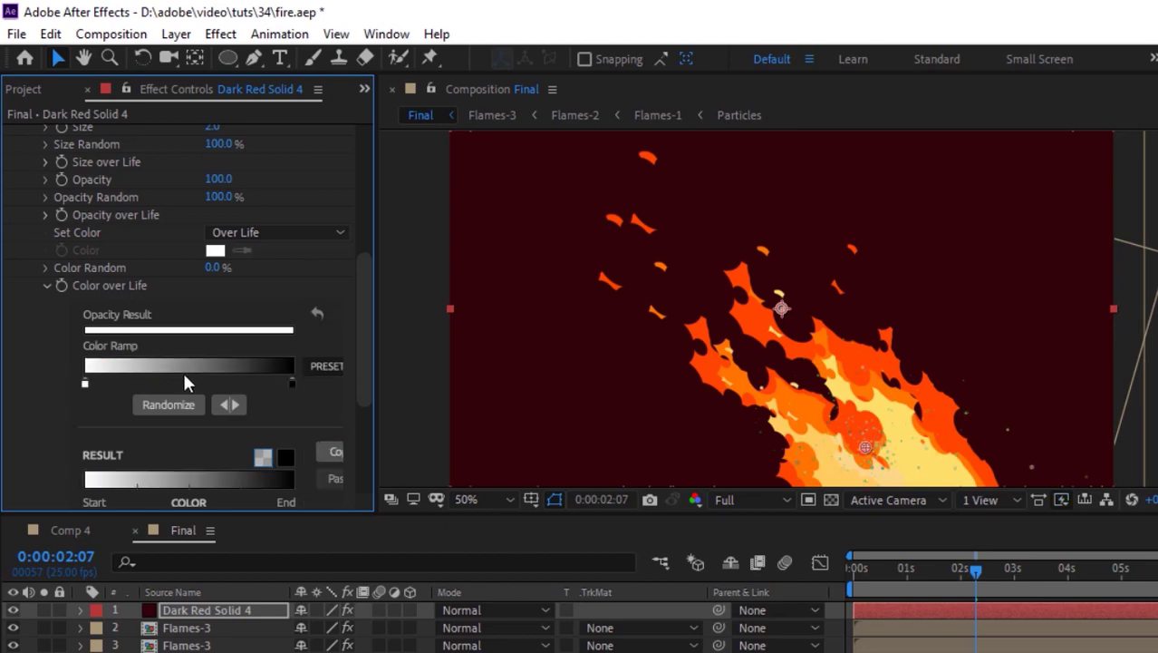
double_click(84, 383)
left_click(458, 244)
type("4")
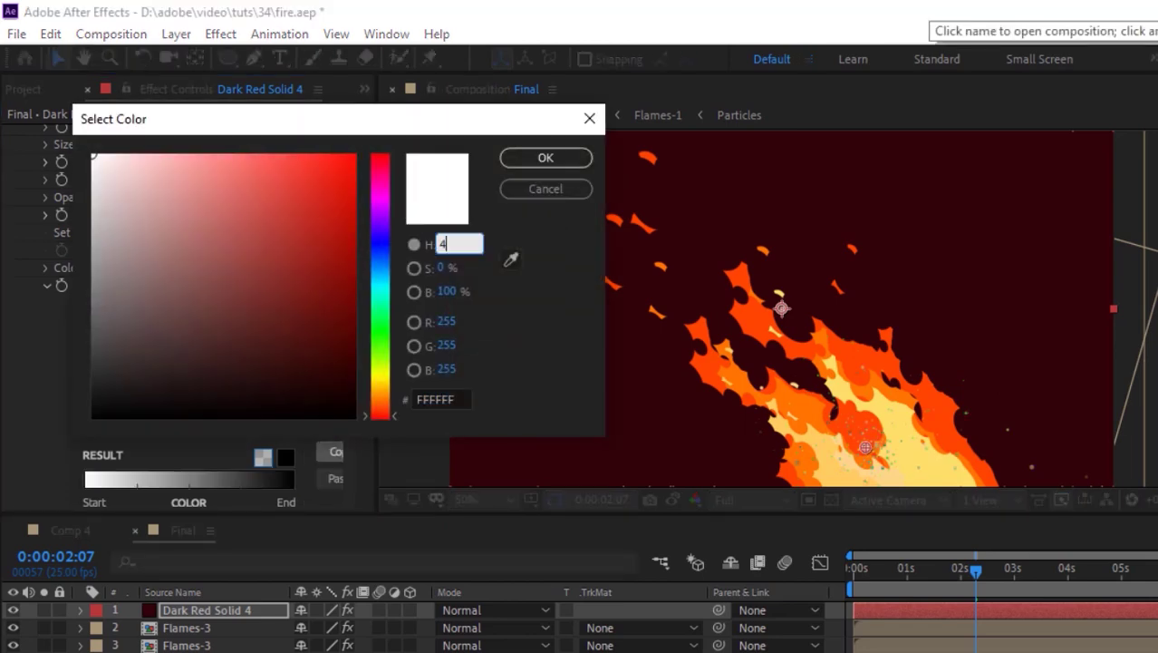
type("2")
key("Tab")
type("70")
key("Return")
Step: Recolour the middle stop brown (hue 25, 70) and end stop red-orange (hue 14, saturation 100)
double_click(189, 381)
left_click(438, 245)
type("25")
key("Tab")
type("70")
key("Return")
double_click(286, 381)
left_click(436, 243)
type("14")
key("Tab")
type("100")
key("Tab")
type("100")
key("Return")
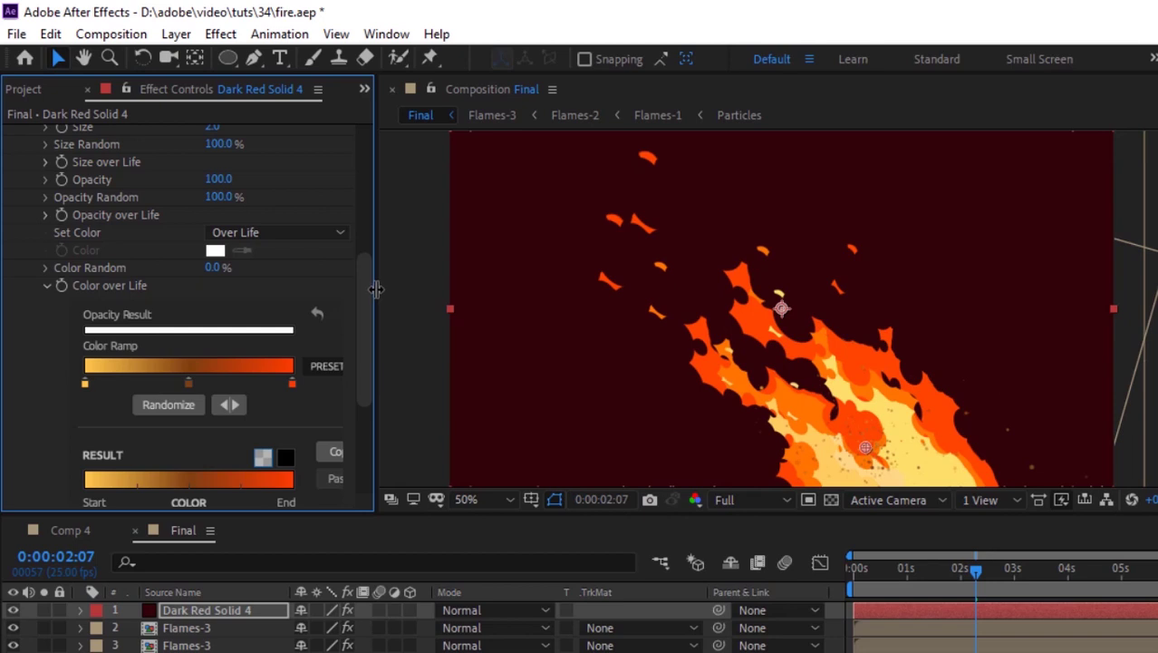
Step: Set the particle Blend Mode to Add
left_click(45, 285)
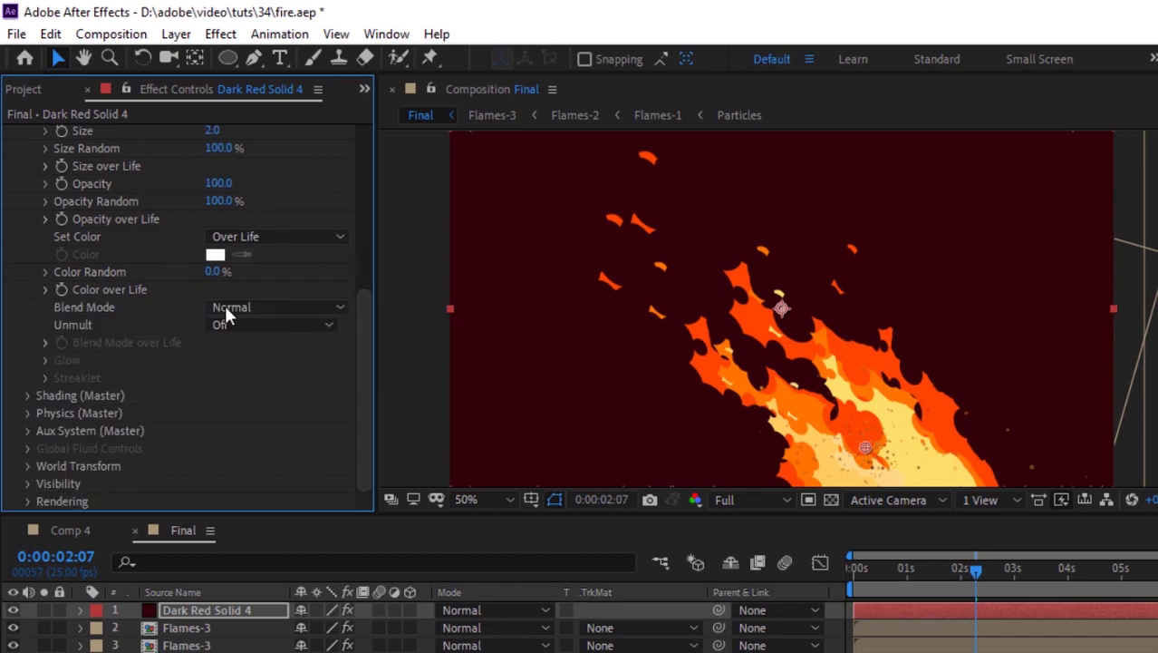
left_click(257, 306)
left_click(263, 355)
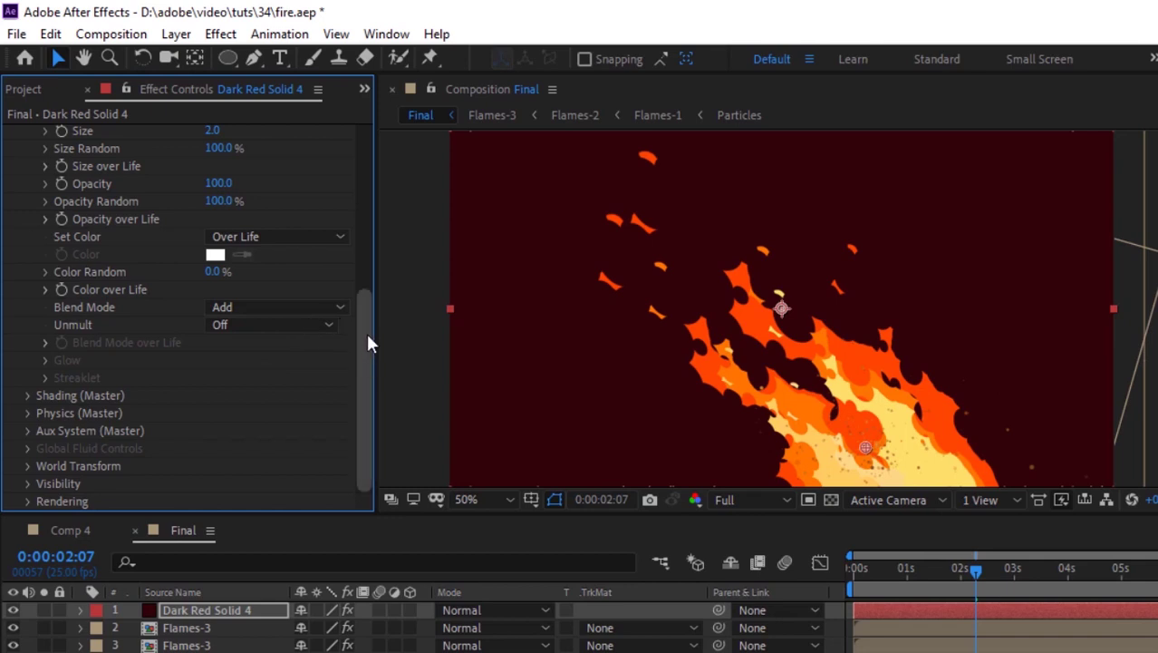
left_click_drag(367, 342, 367, 283)
key("comma")
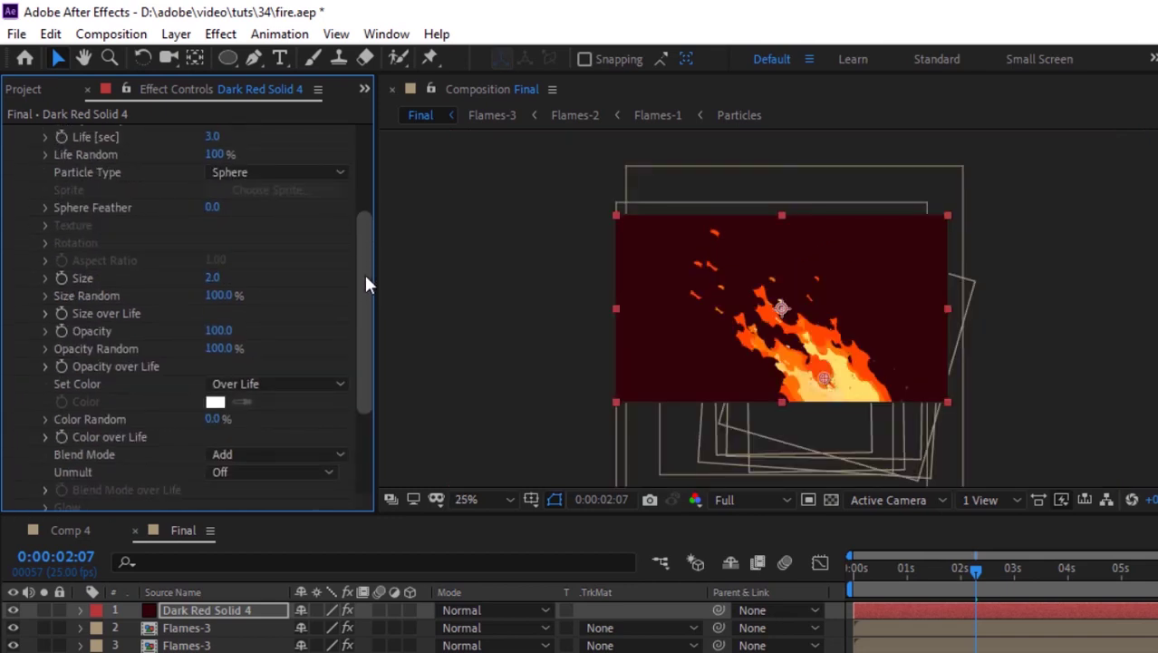
key("period")
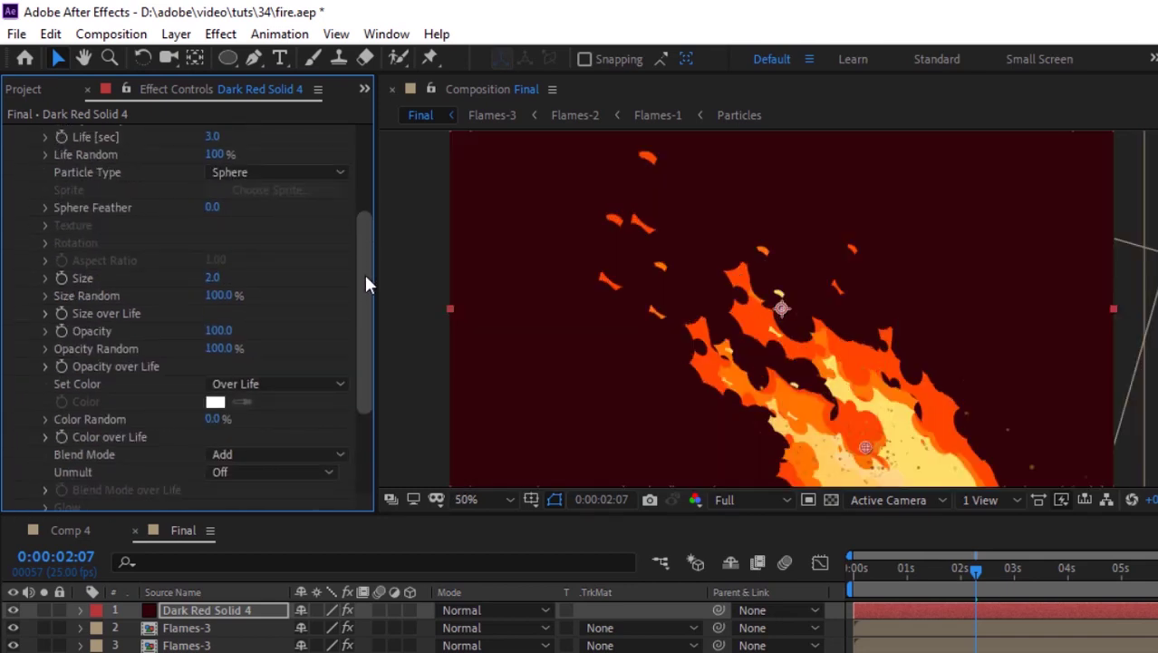
scroll(362, 258, "up", 3)
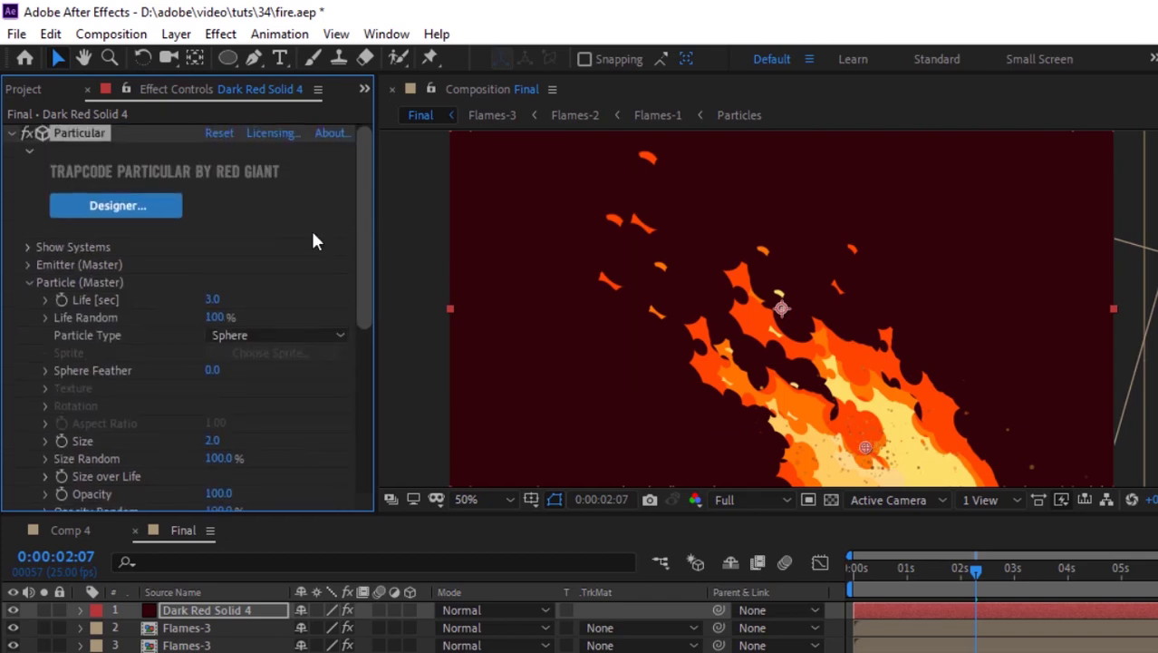
Step: In Physics Air, set spin amplitude 20 and wind to -113 X, -140 Y
left_click(29, 284)
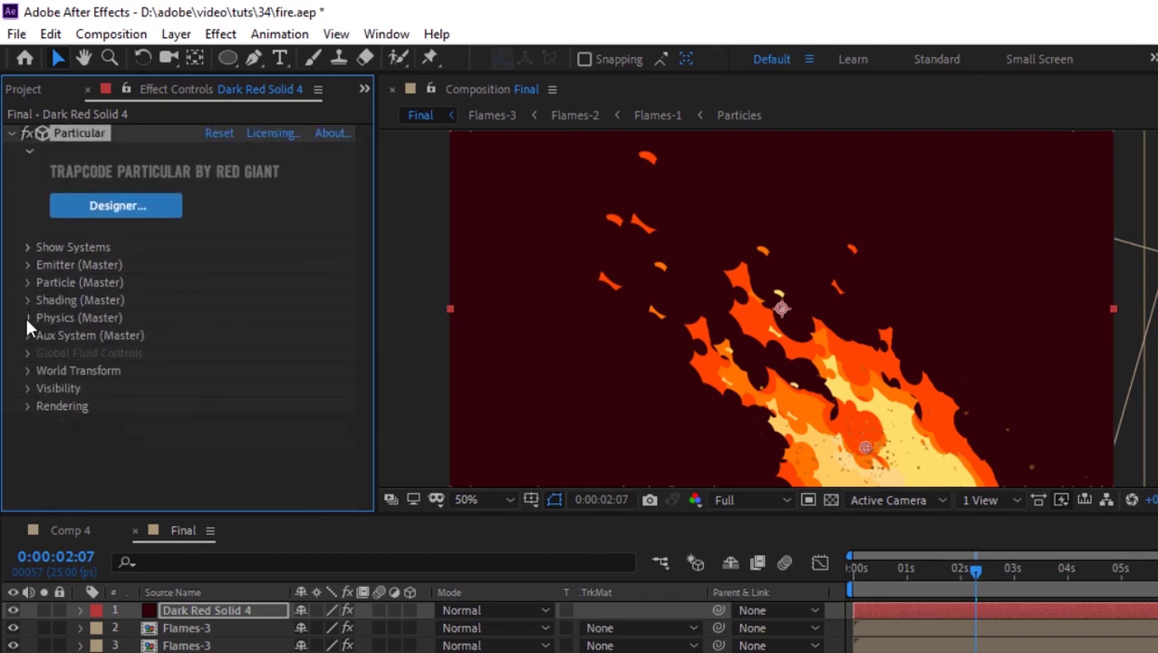
left_click(27, 318)
left_click(44, 382)
scroll(265, 342, "down", 2)
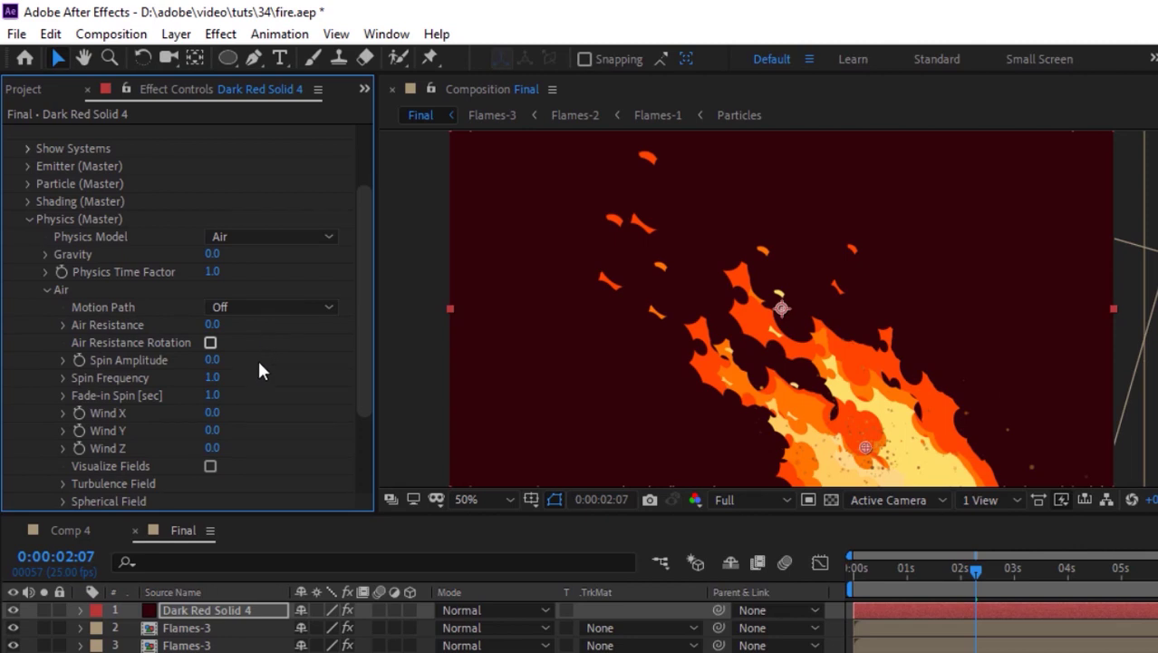
left_click(214, 360)
key("Return")
left_click(214, 413)
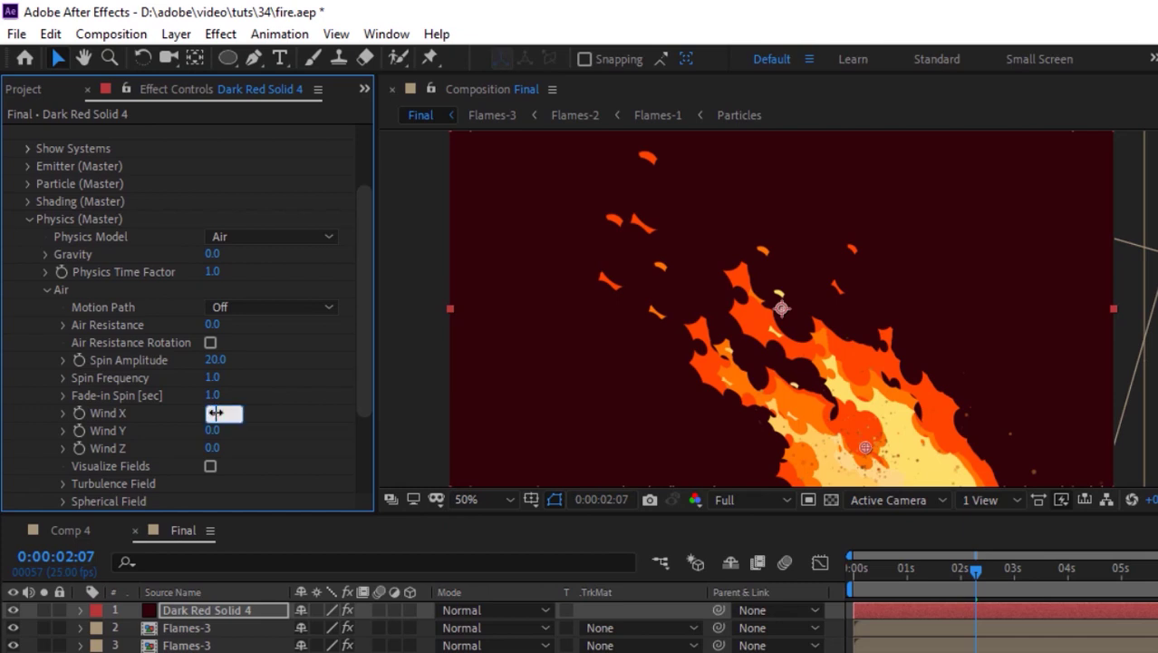
left_click(214, 432)
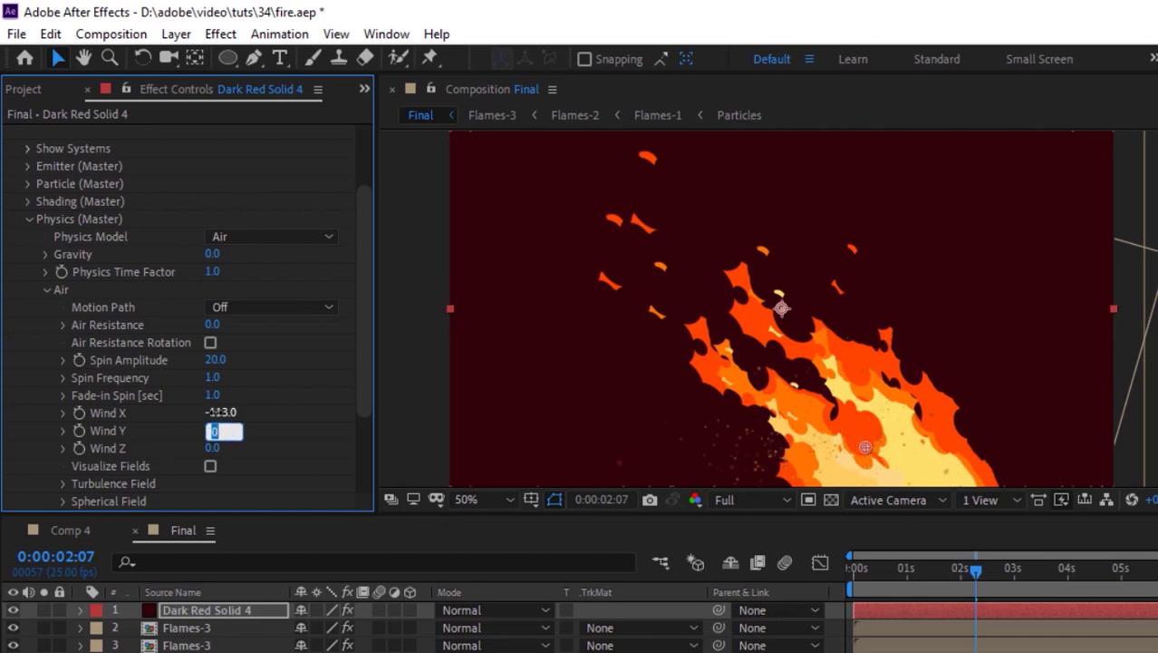
type("-140")
key("Return")
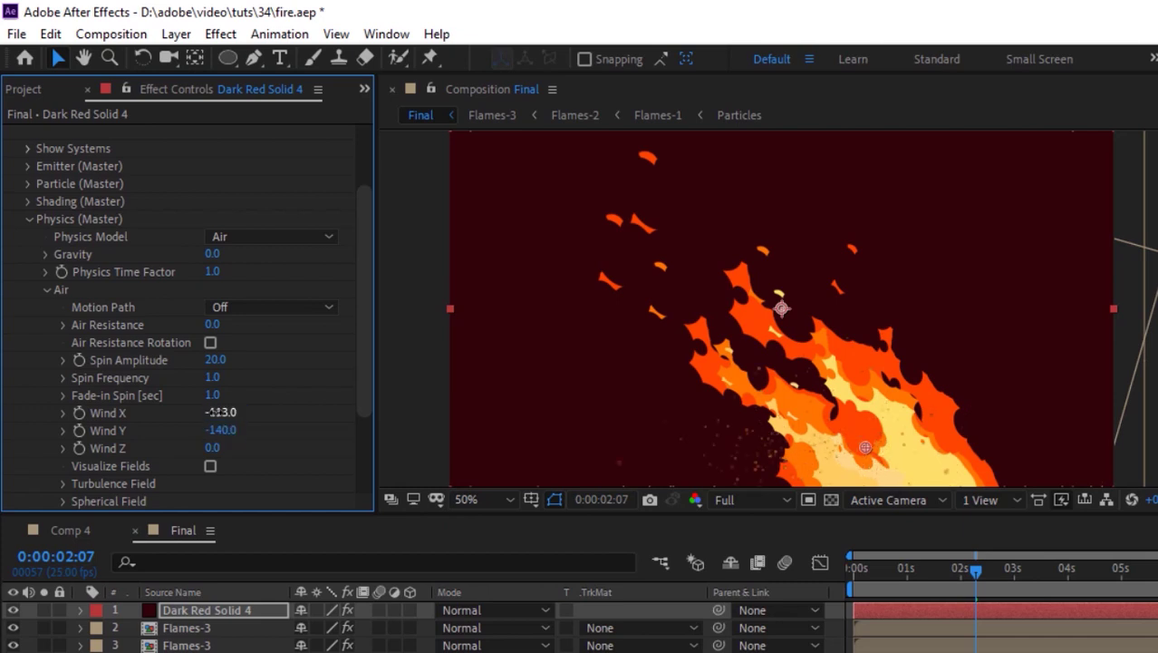
Step: Set Turbulence Field Affect Position to 250
left_click_drag(356, 300, 74, 376)
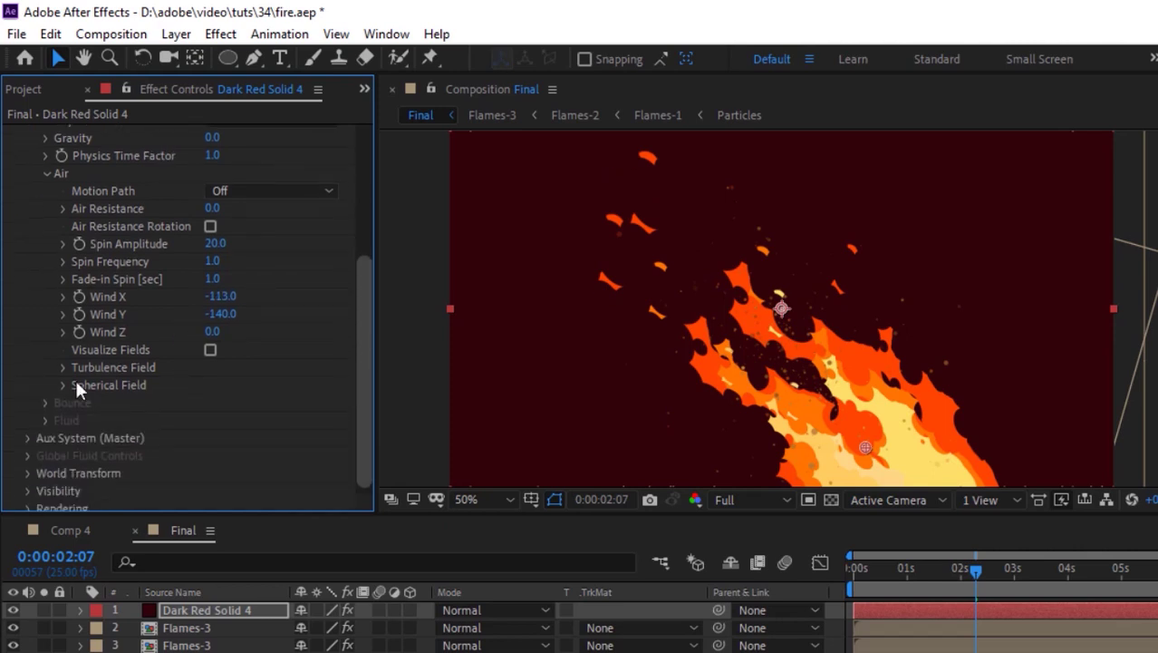
left_click(62, 364)
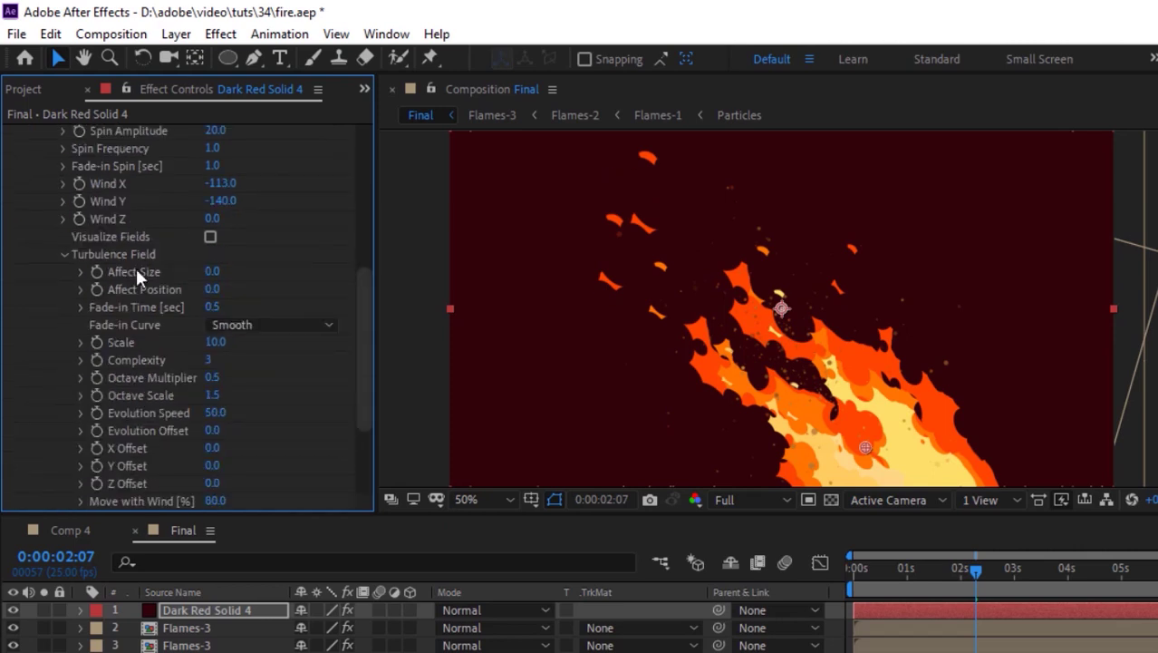
left_click(214, 290)
type("250")
key("Return")
scroll(56, 412, "down", 5)
left_click(63, 382)
scroll(63, 380, "up", 10)
left_click(36, 314)
left_click(30, 313)
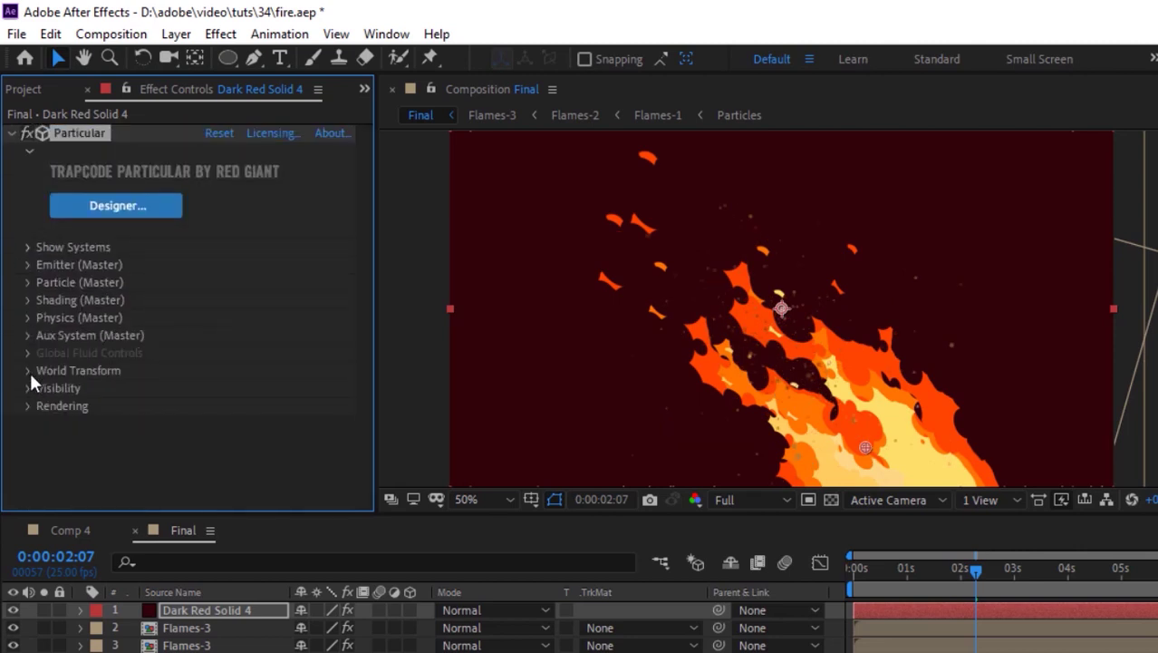
Step: Turn Particular's Rendering Motion Blur on, enable comp motion blur, and preview from the start
left_click(29, 396)
scroll(27, 402, "down", 1)
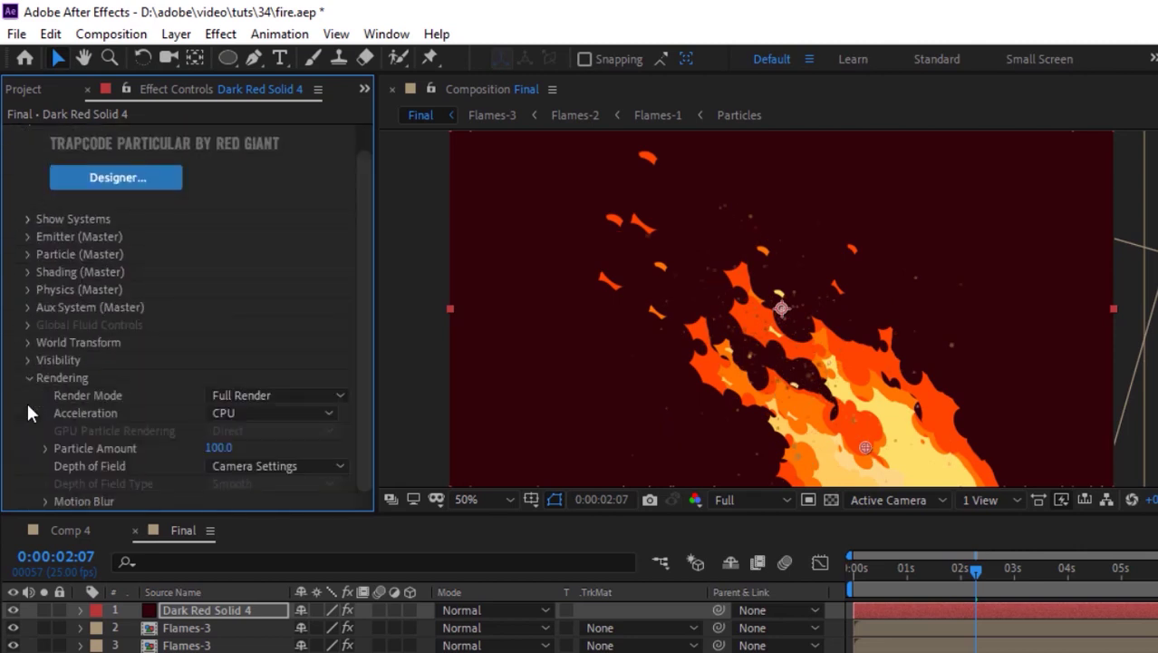
left_click(45, 501)
scroll(182, 408, "down", 3)
left_click(258, 377)
left_click(259, 446)
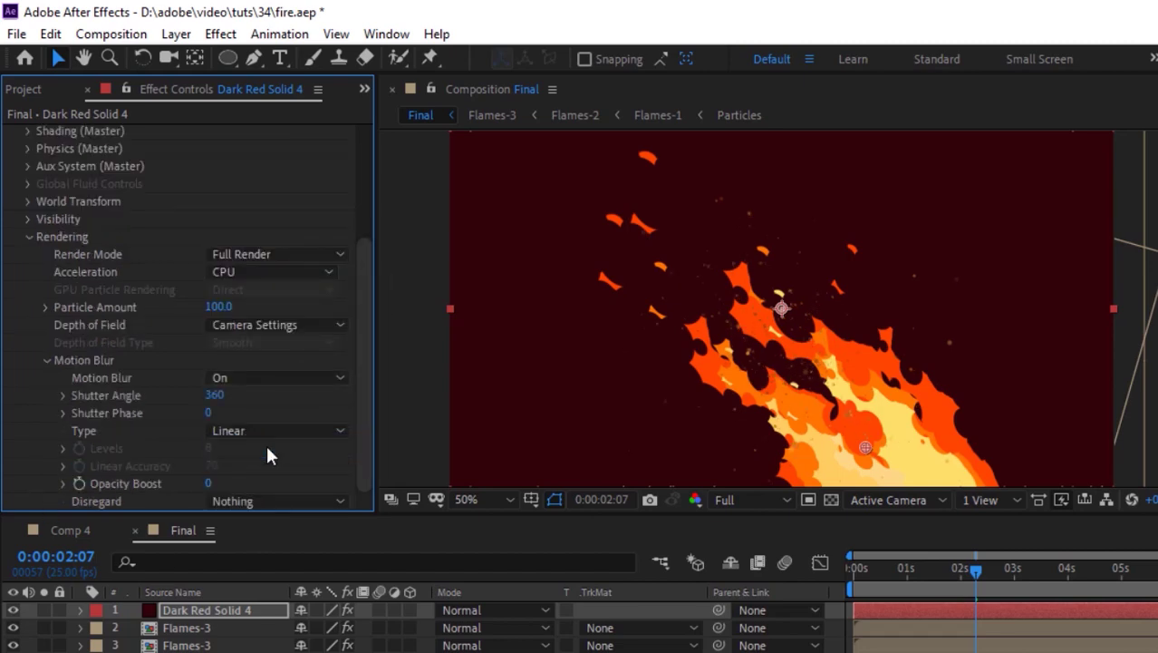
left_click(785, 562)
key("Home")
key("space")
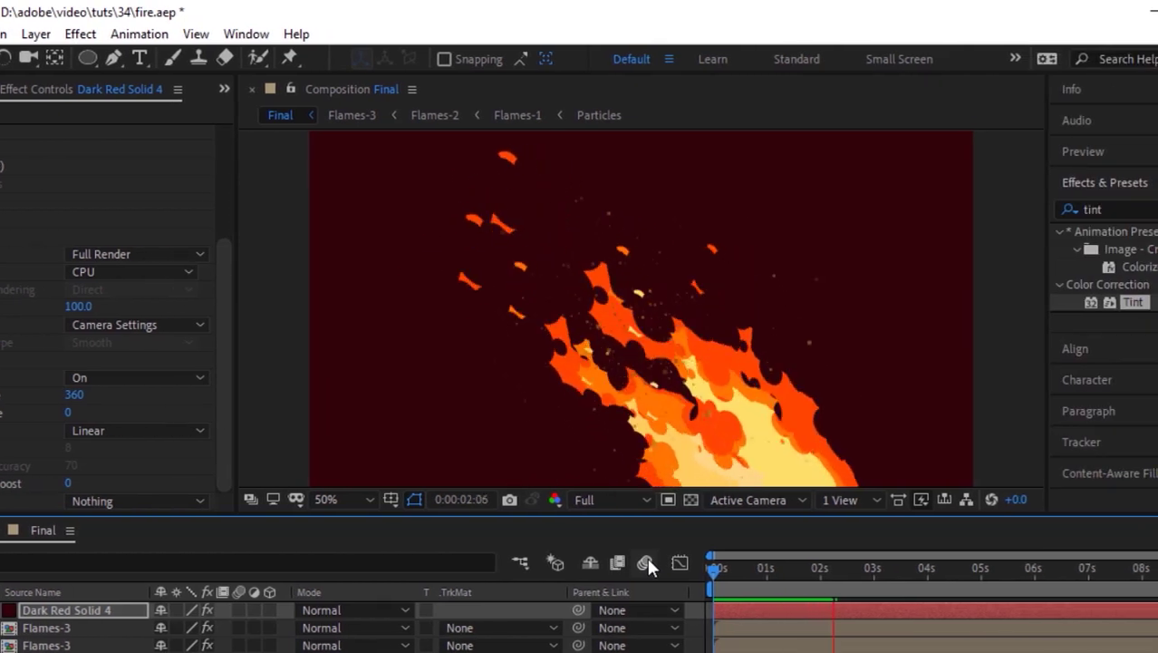
Step: Stop the preview and add a new adjustment layer at the top of the comp
key("space")
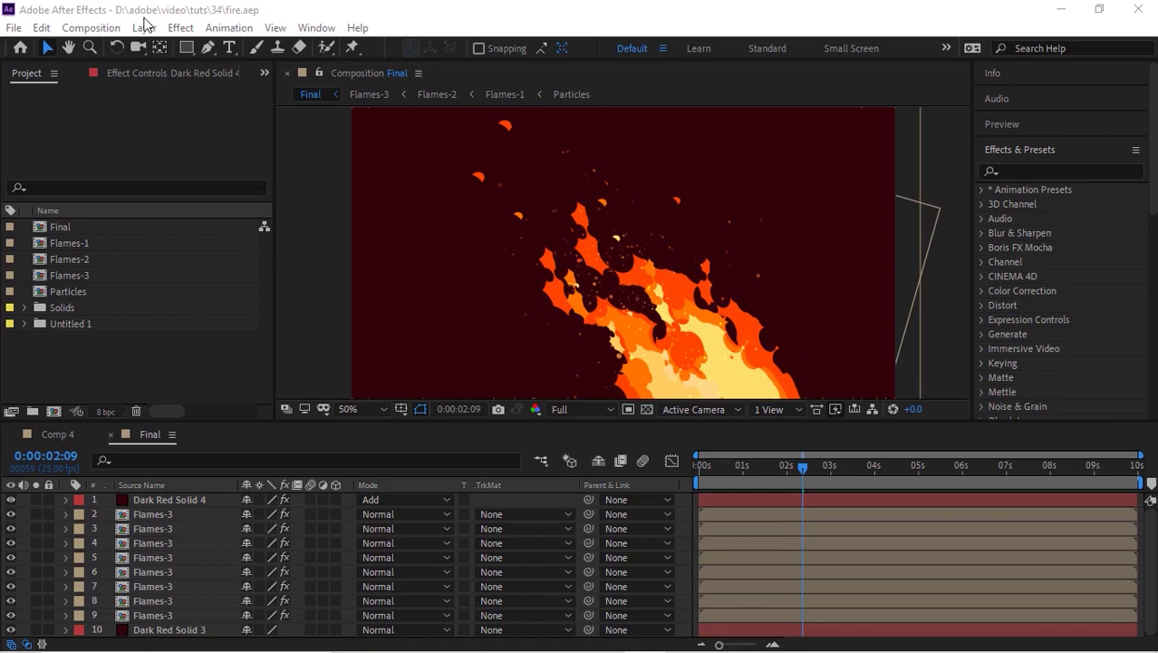
left_click(144, 27)
mouse_move(163, 46)
left_click(613, 158)
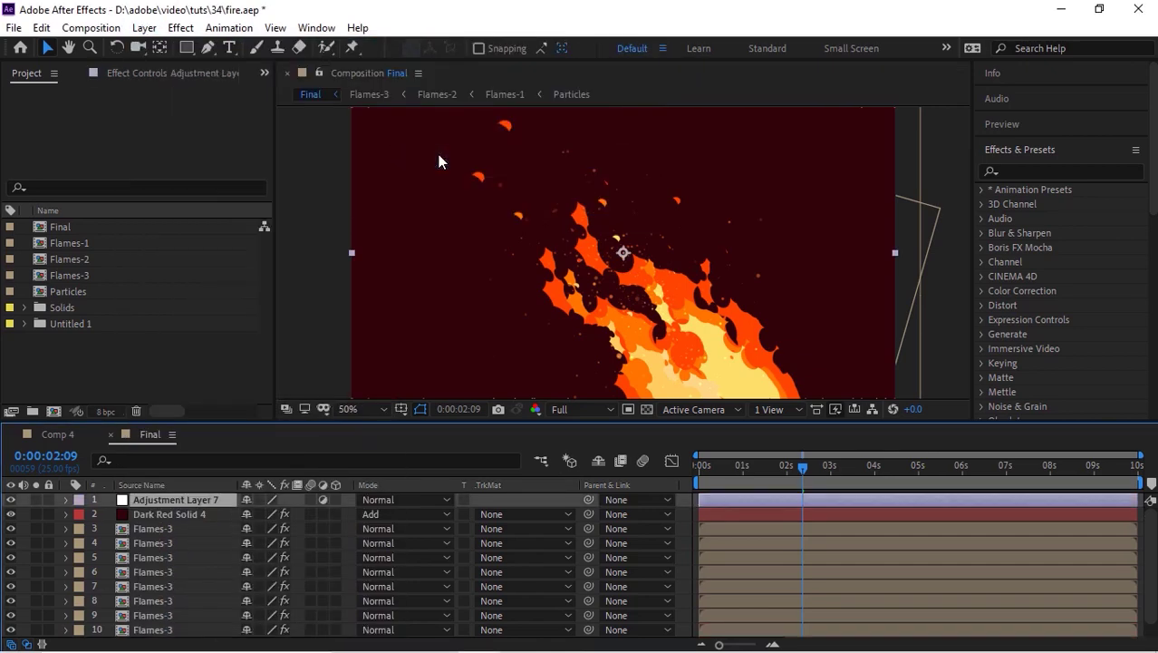
Step: Search 'glow' in Effects & Presets and apply Stylize > Glow to the adjustment layer
left_click(1064, 171)
type("glow")
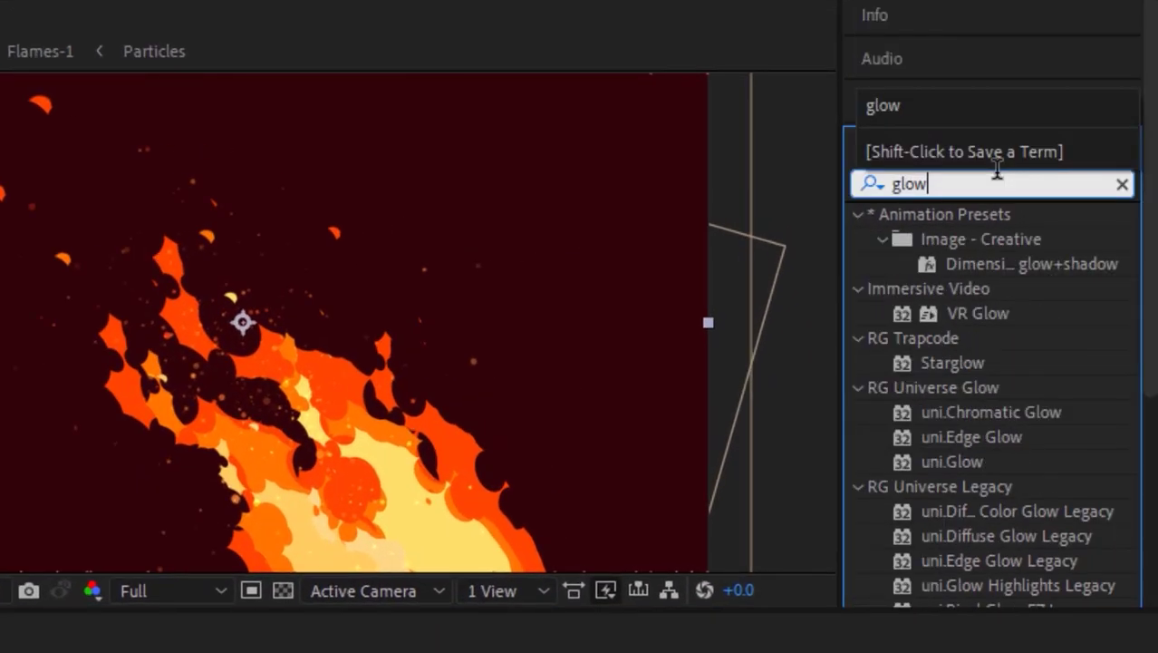
key("Return")
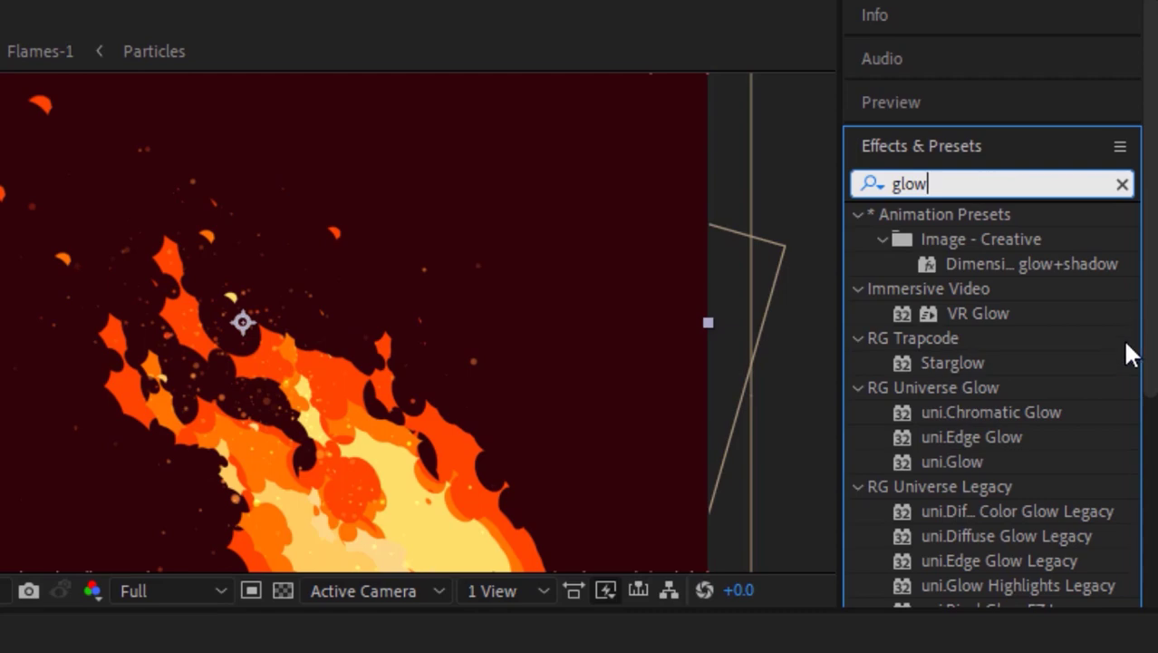
scroll(1042, 436, "down", 4)
left_click(975, 490)
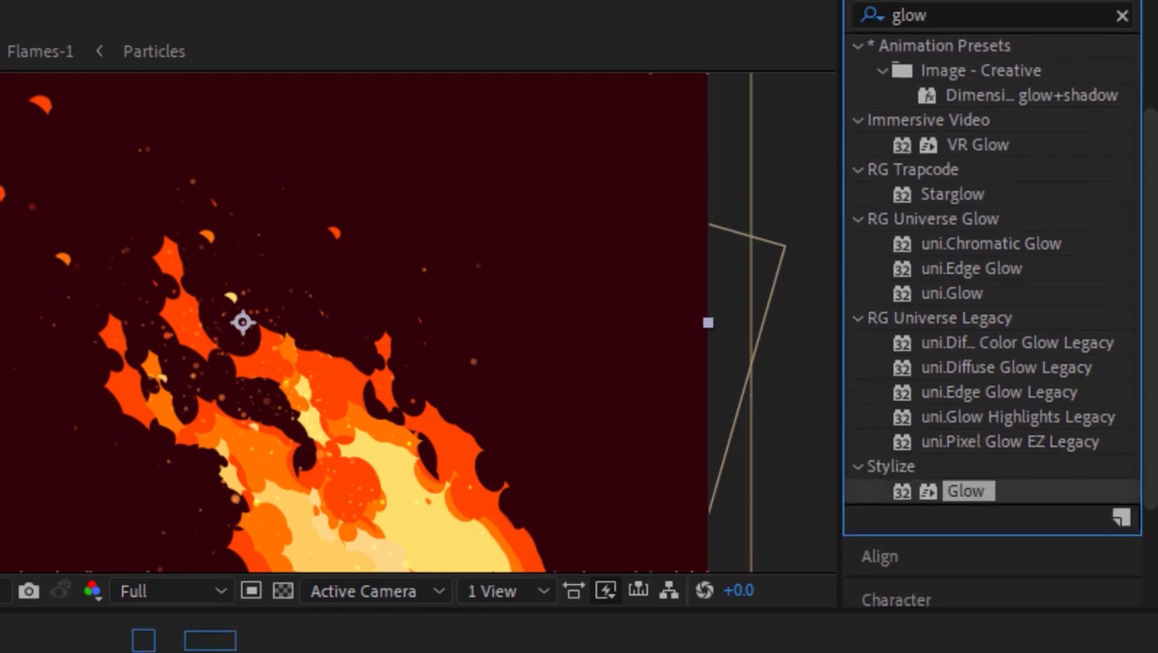
double_click(965, 490)
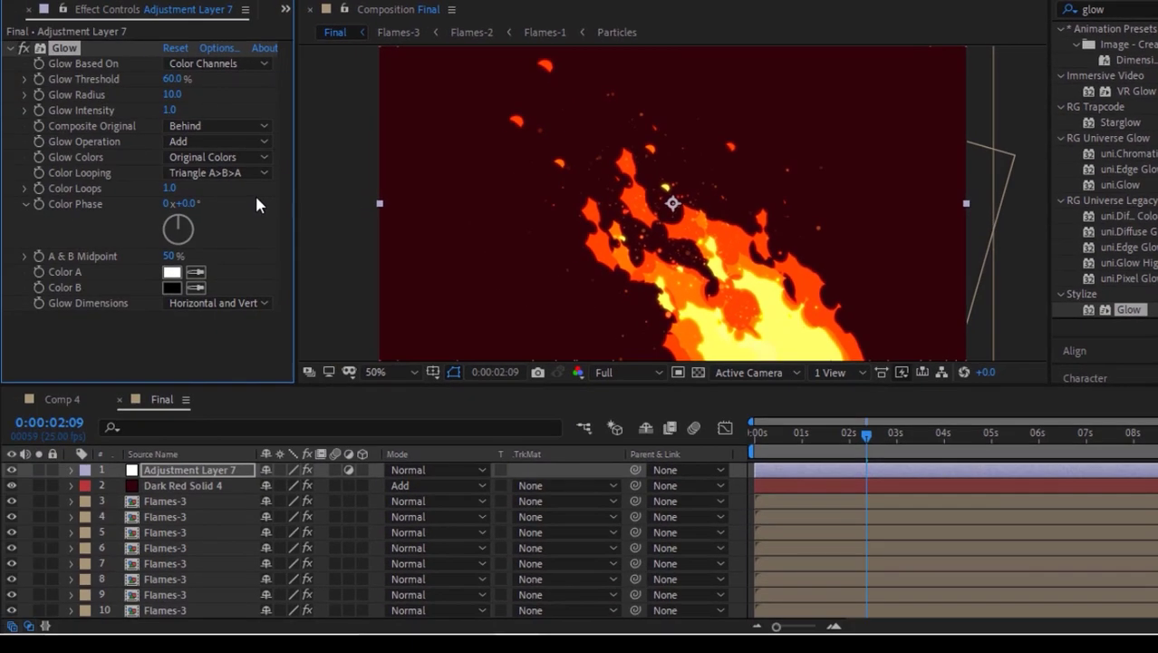
Step: Set Glow Radius to 100 and Glow Intensity to 0.8
left_click(172, 94)
type("100")
key("Tab")
type("0.8")
key("Return")
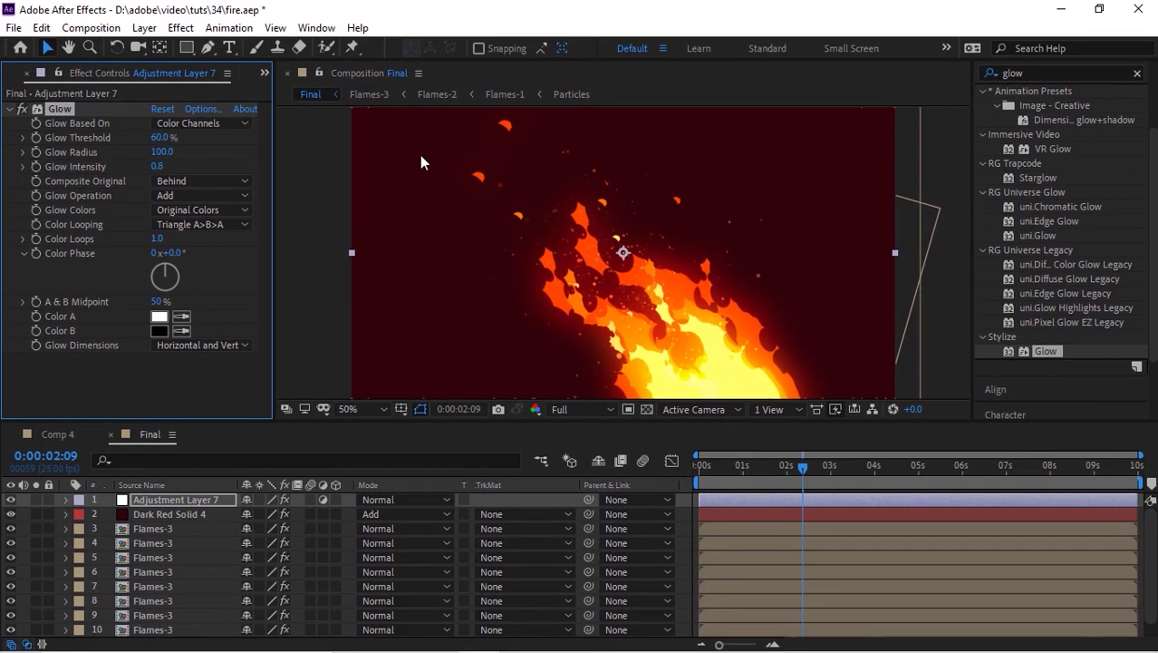
Step: Create a new black solid layer in the Final comp
left_click(144, 27)
mouse_move(177, 45)
left_click(426, 68)
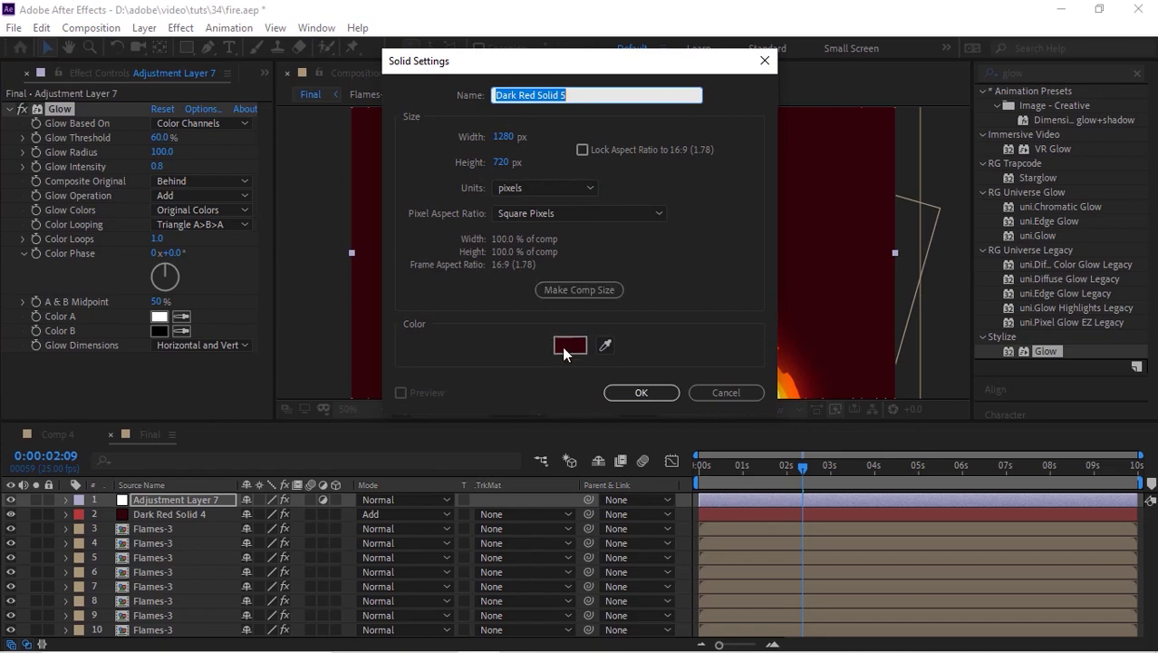
left_click(562, 346)
left_click(457, 131)
left_click(659, 391)
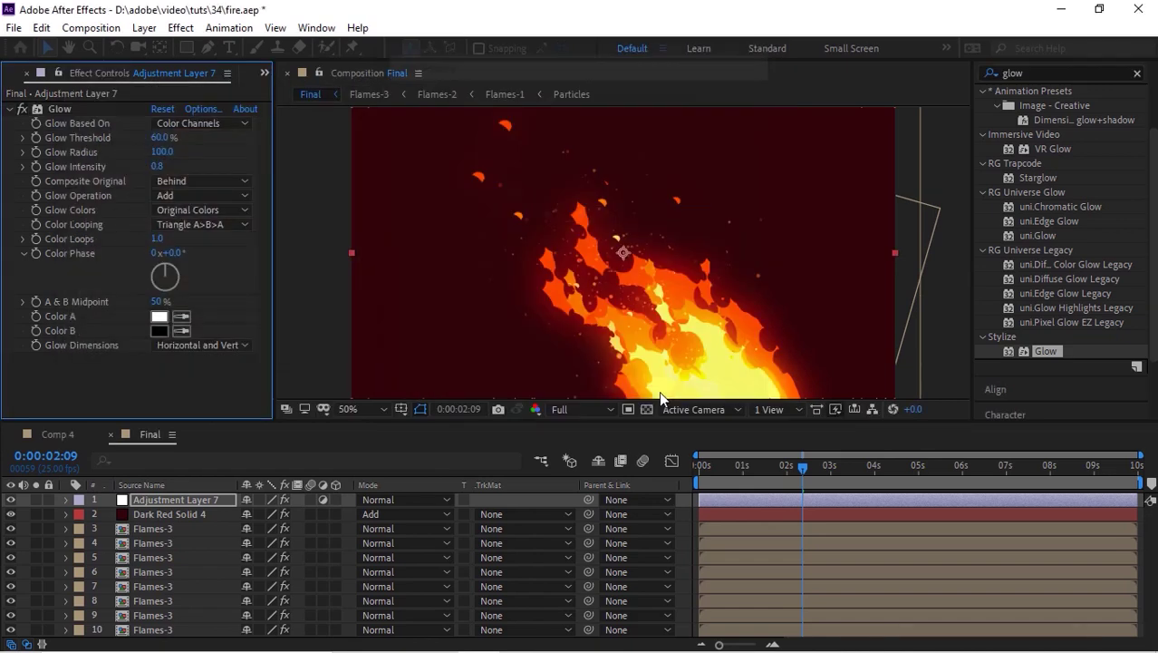
Step: Draw an ellipse mask across the comp on the solid and widen it to the left
left_click_drag(186, 47, 241, 85)
left_click_drag(420, 119, 890, 409)
key("v")
double_click(421, 264)
left_click_drag(421, 267, 354, 264)
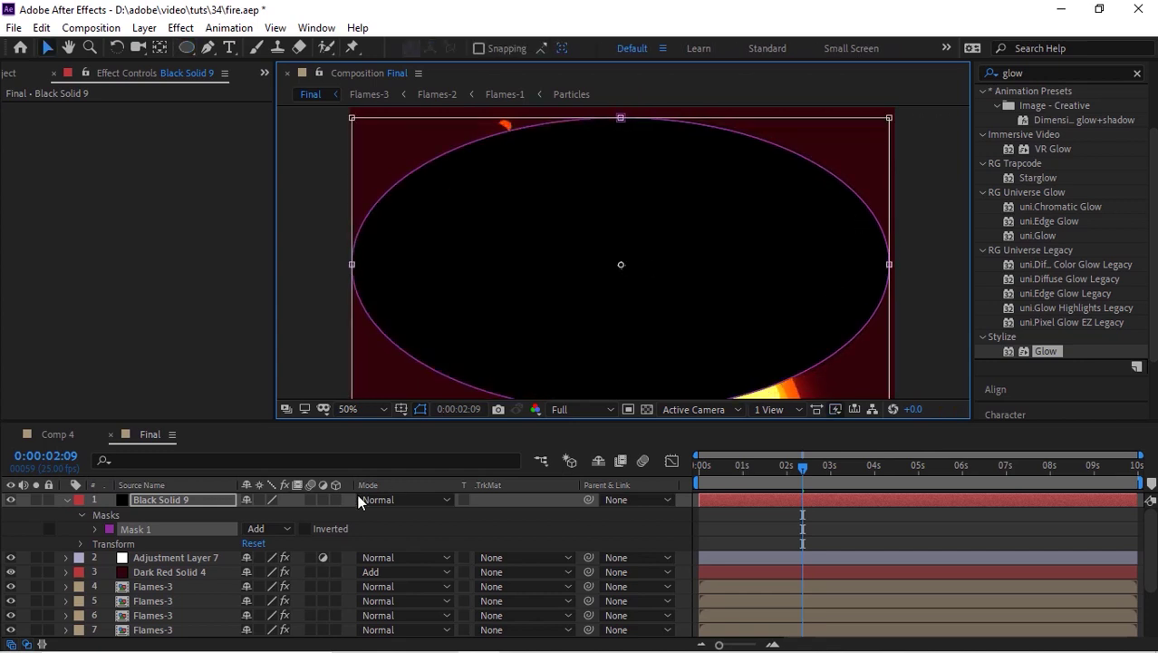
Step: Set the ellipse mask to Subtract with a 300-pixel Mask Feather
left_click(259, 528)
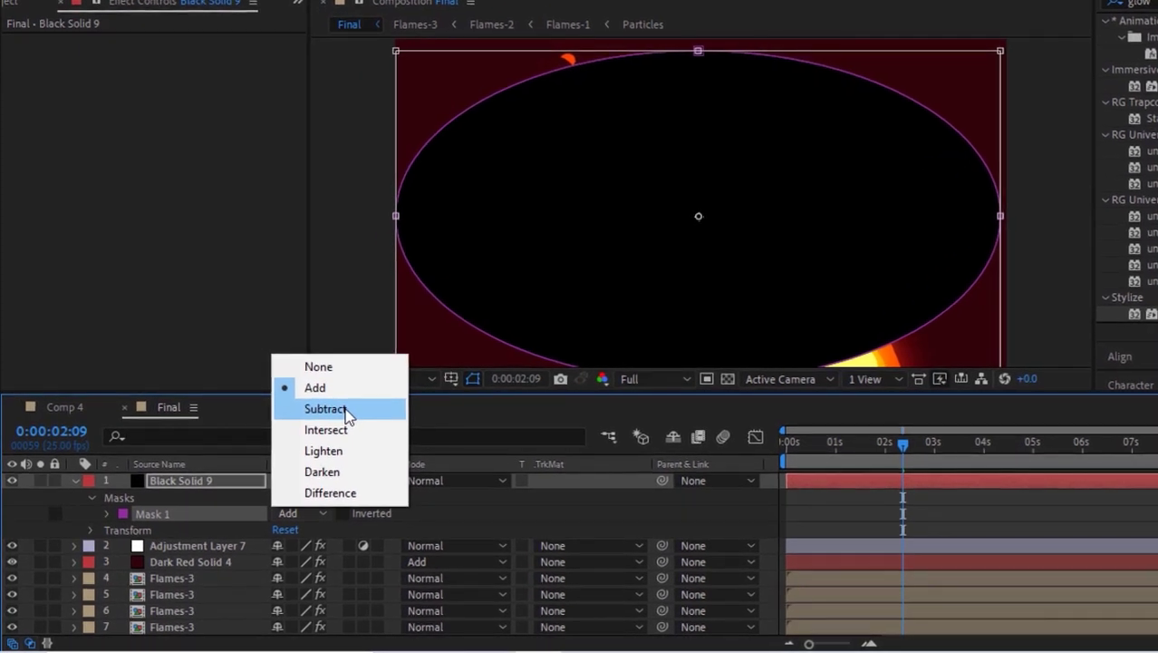
left_click(306, 439)
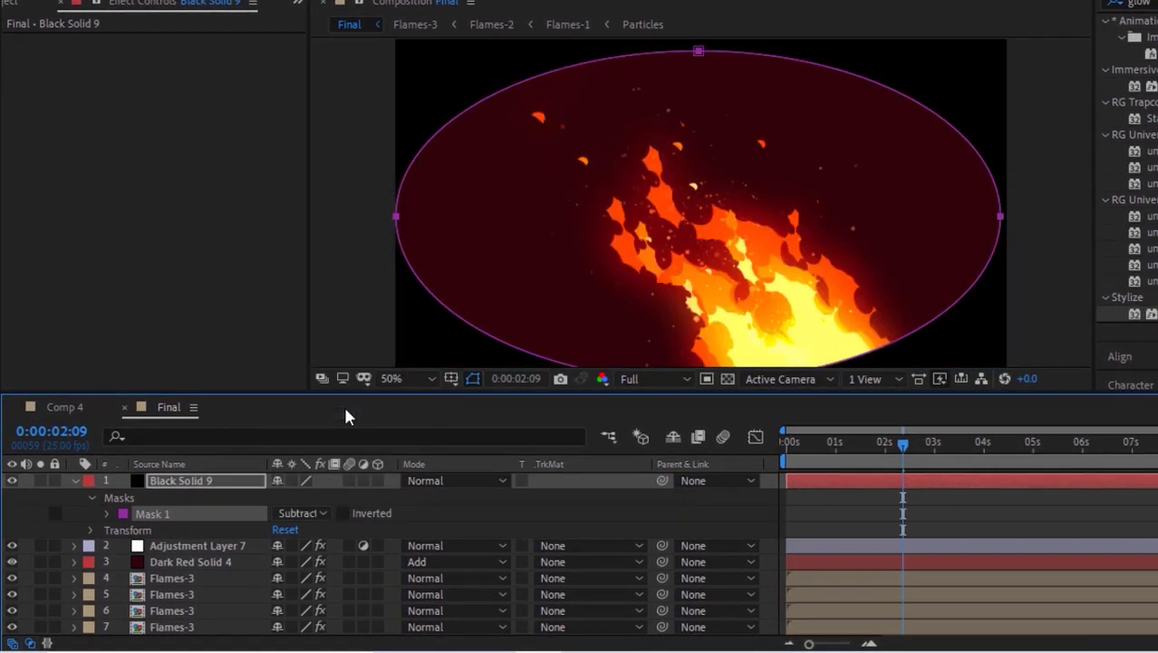
left_click(107, 513)
left_click(290, 544)
type("300")
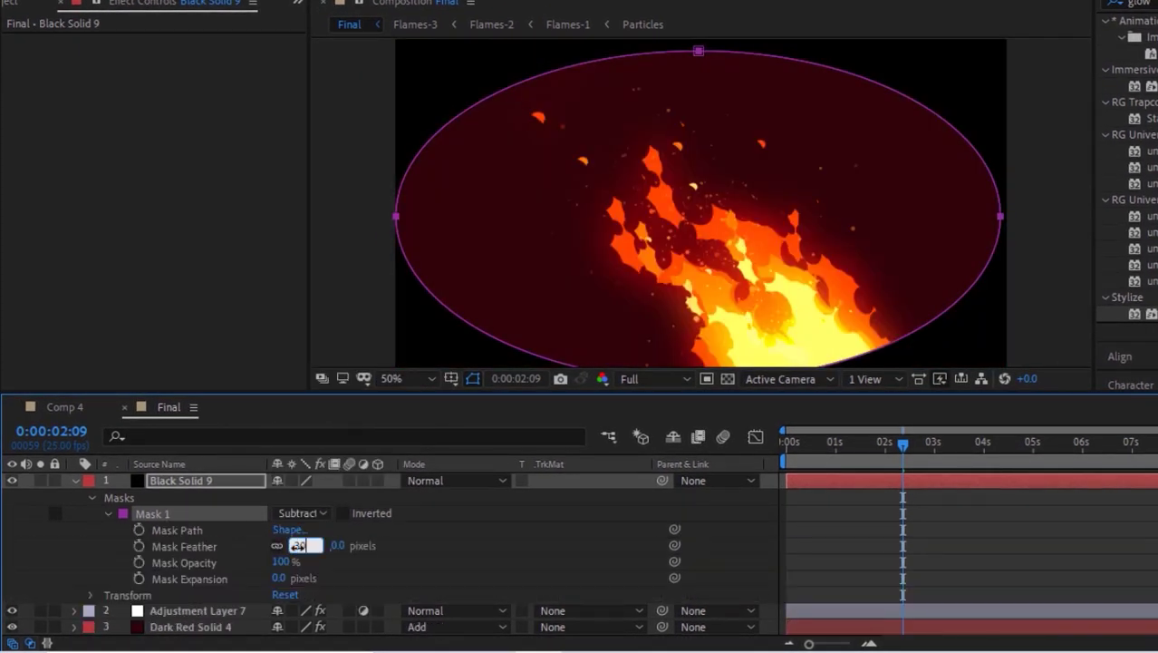
key("Return")
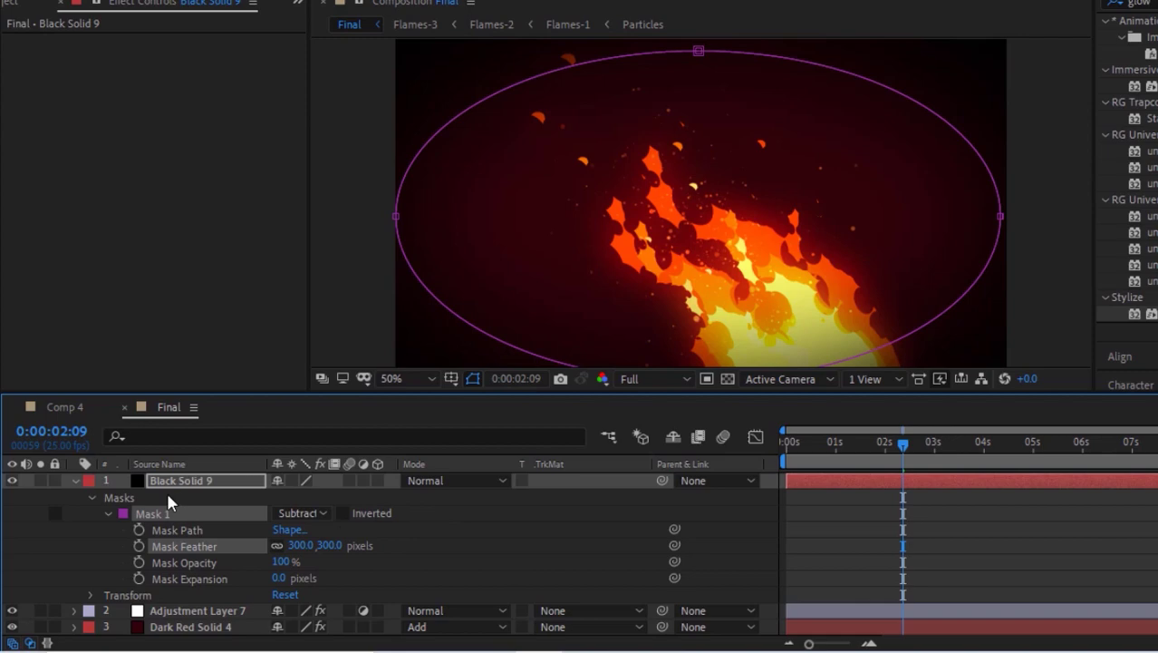
Step: Set the black solid's blend mode to Color Burn and collapse its mask properties
left_click(446, 485)
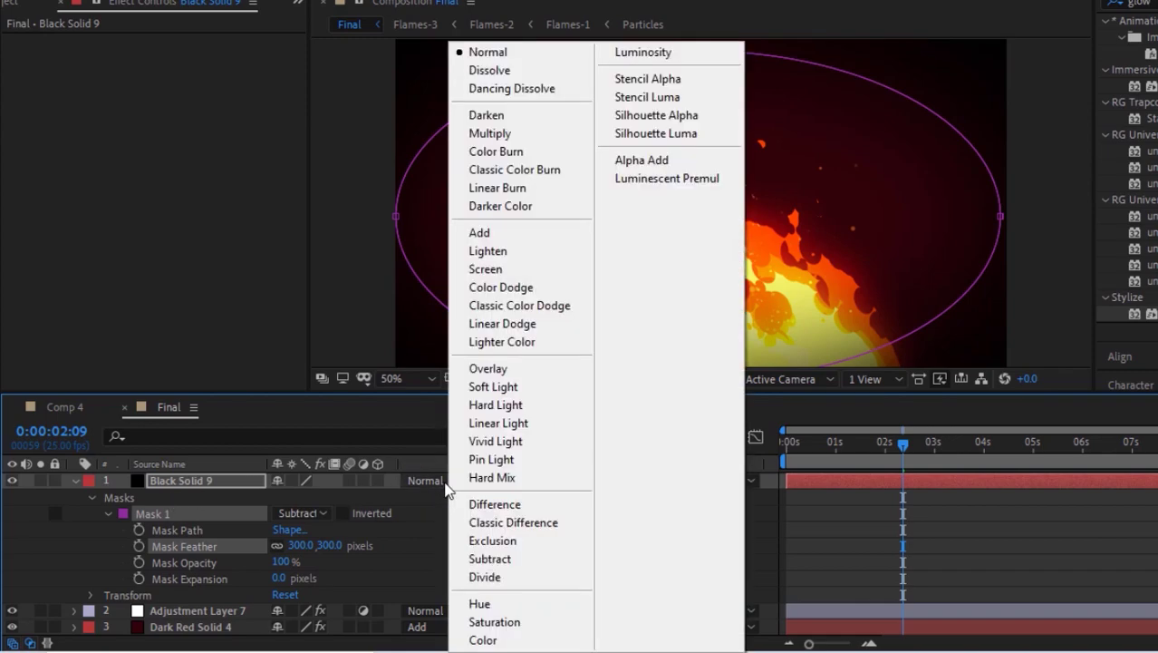
left_click(555, 153)
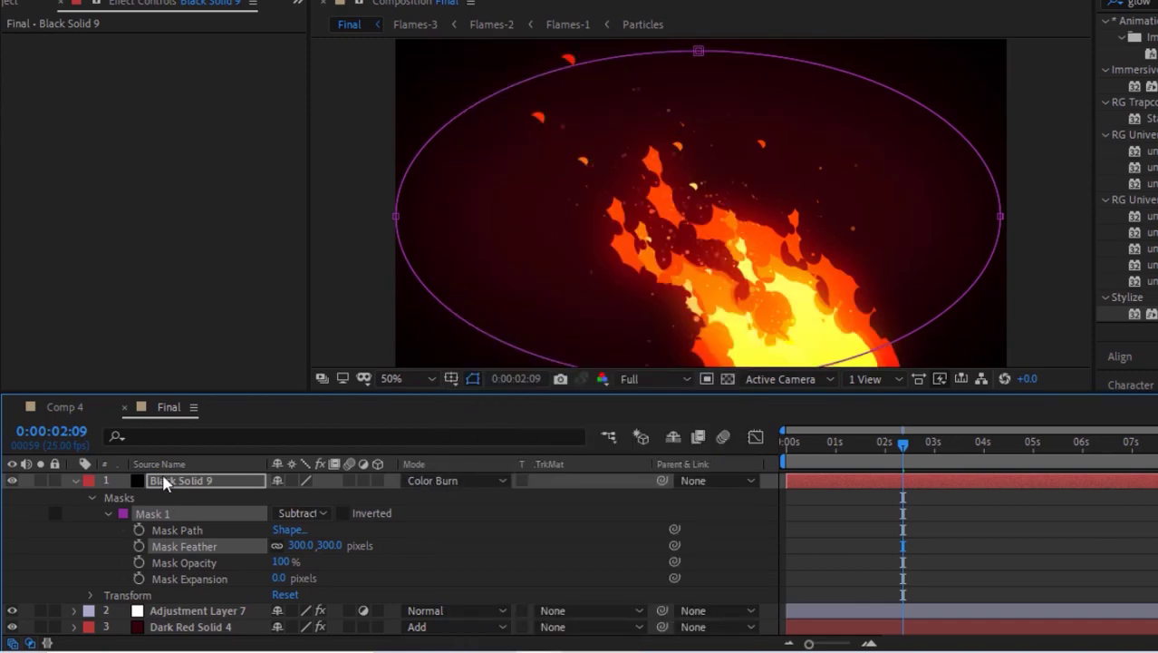
left_click(76, 486)
Step: Add an adjustment layer with Curves and bend the RGB curve into a contrast S-curve
left_click(144, 27)
mouse_move(171, 56)
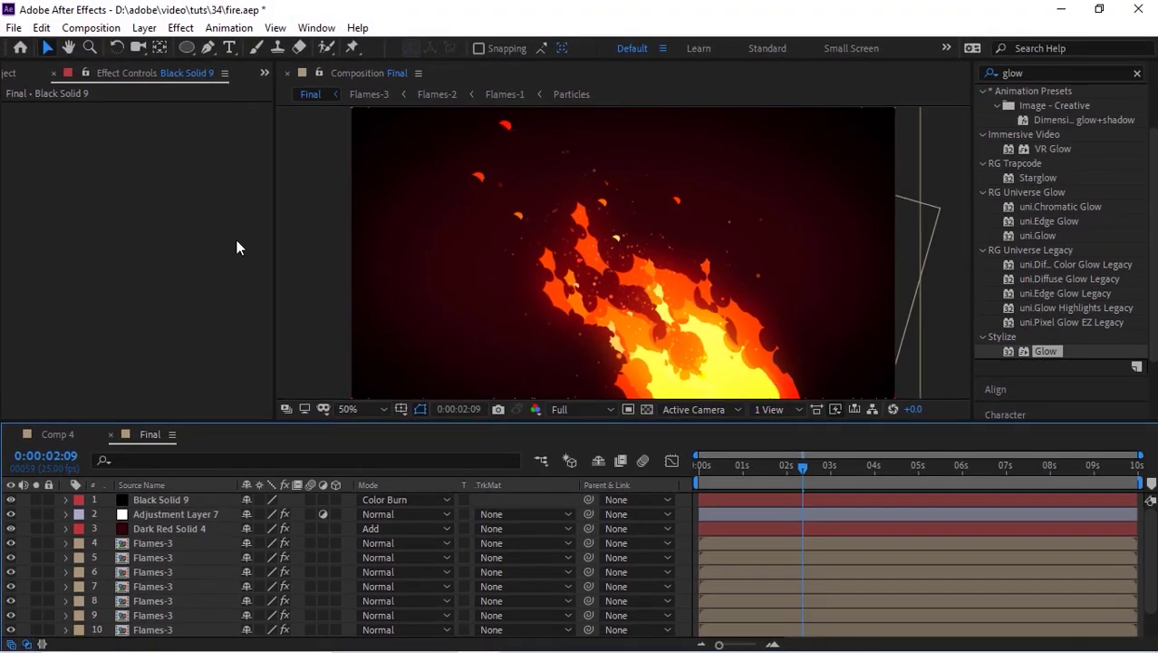
left_click(461, 160)
left_click(1050, 70)
type("curves")
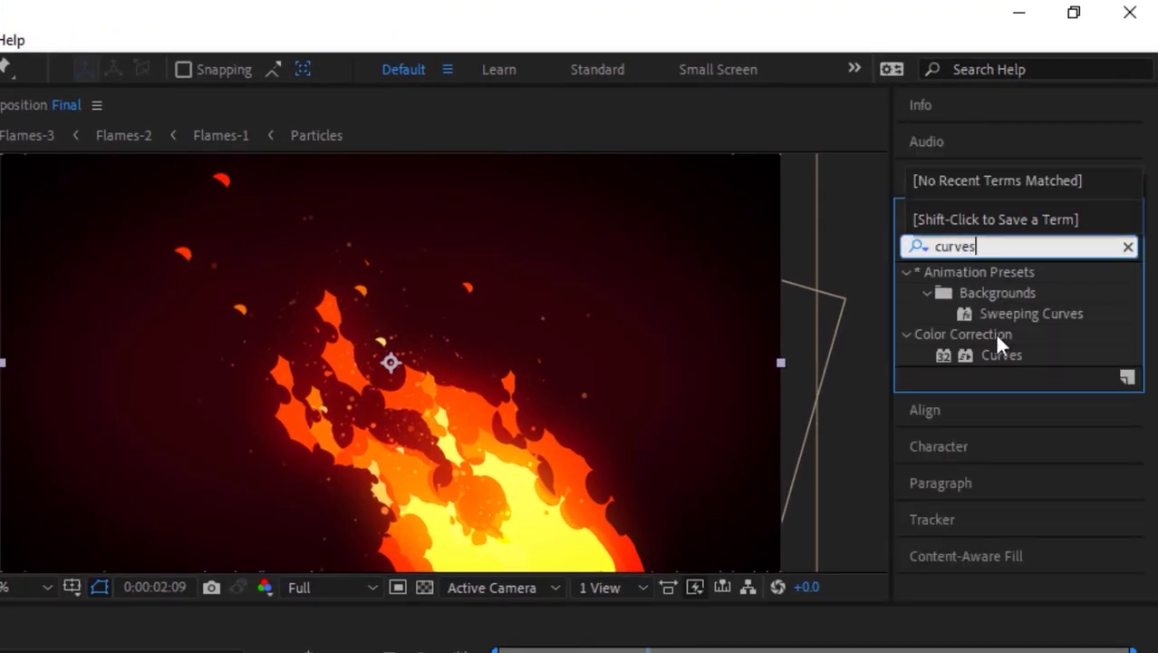
left_click_drag(1044, 235, 183, 498)
left_click_drag(208, 552, 209, 552)
left_click_drag(220, 248, 216, 240)
left_click_drag(102, 364, 102, 375)
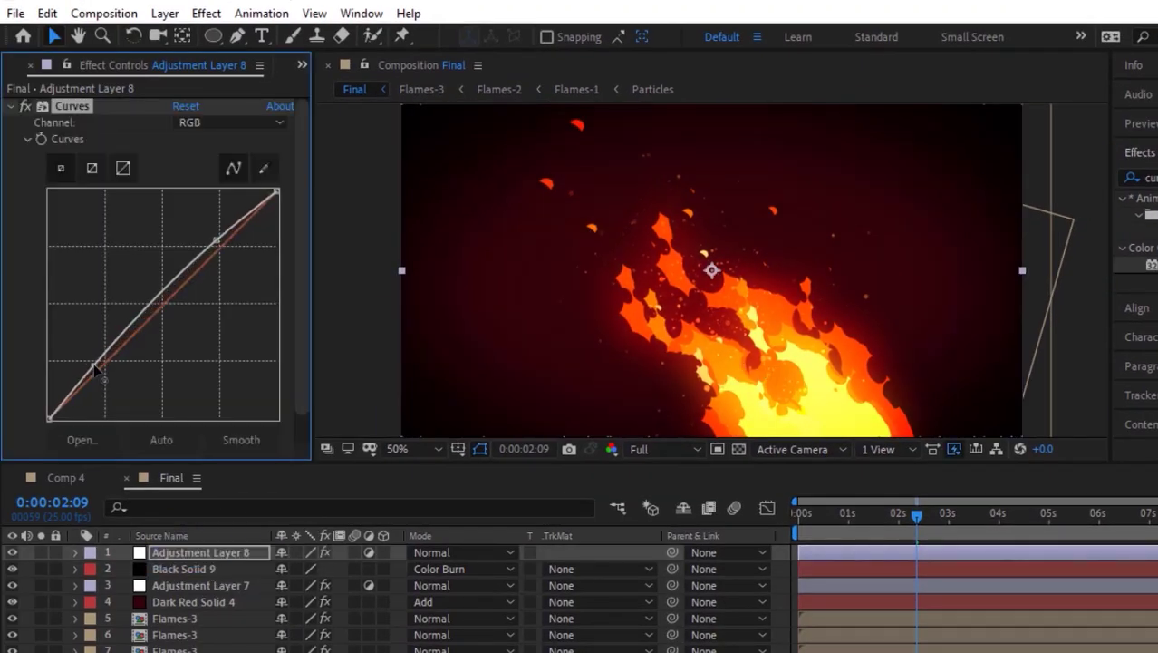
Step: Nudge the Red channel curve, then switch Curves to the Green channel
left_click(232, 122)
left_click(226, 140)
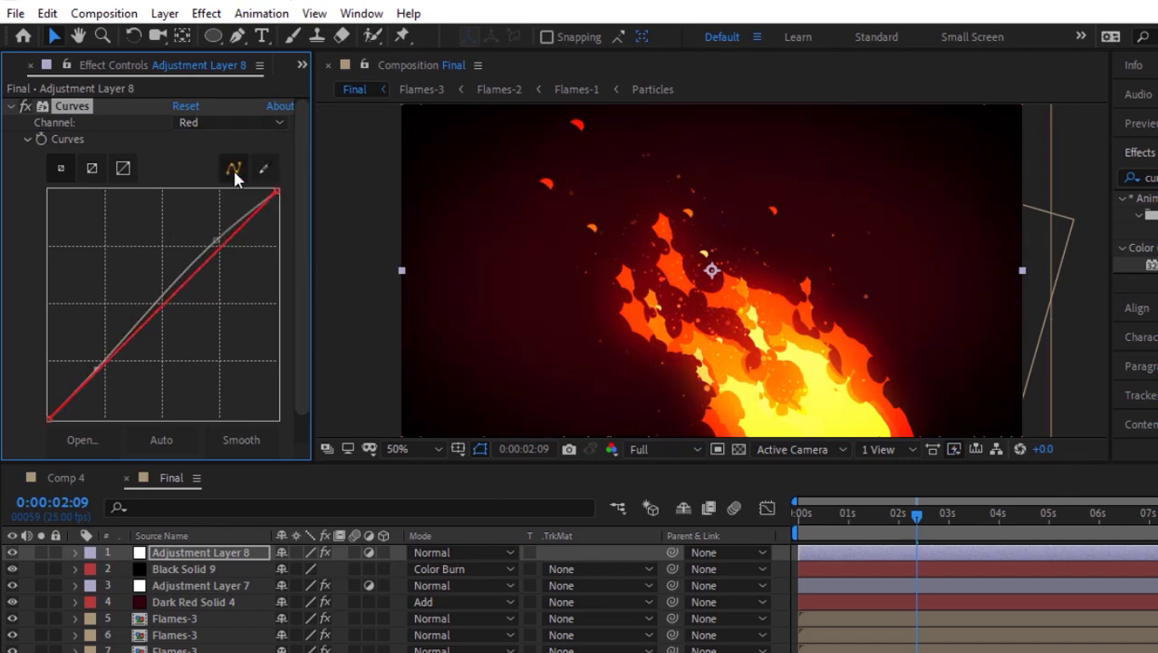
left_click_drag(198, 278, 194, 272)
left_click(231, 122)
left_click(237, 182)
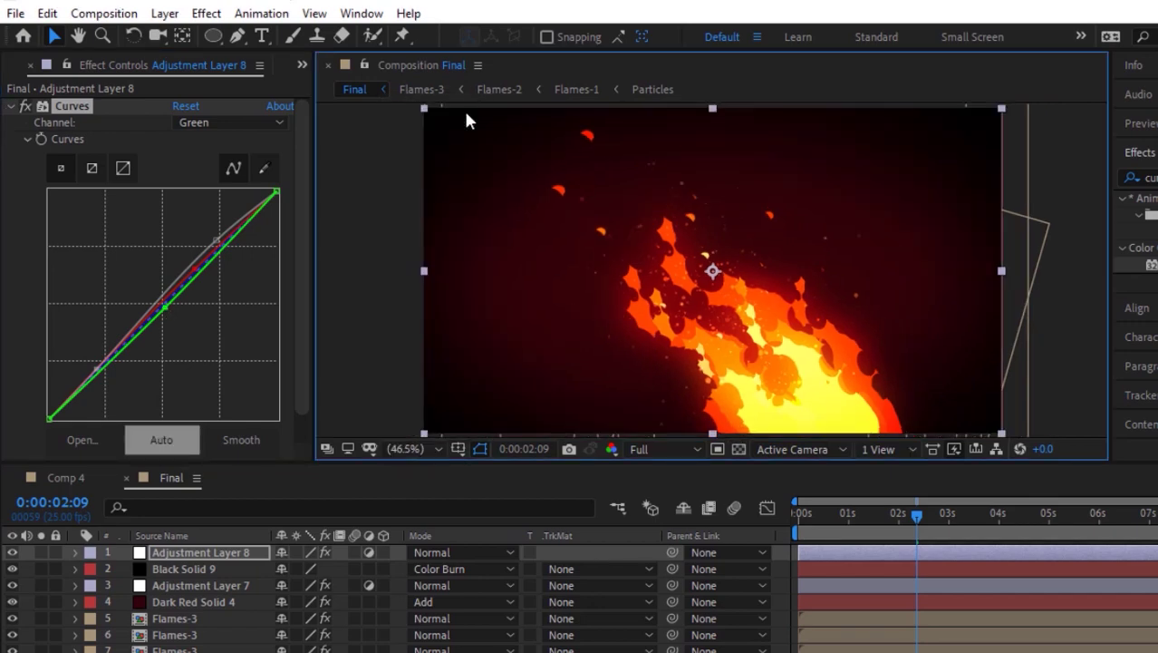
left_click(613, 545)
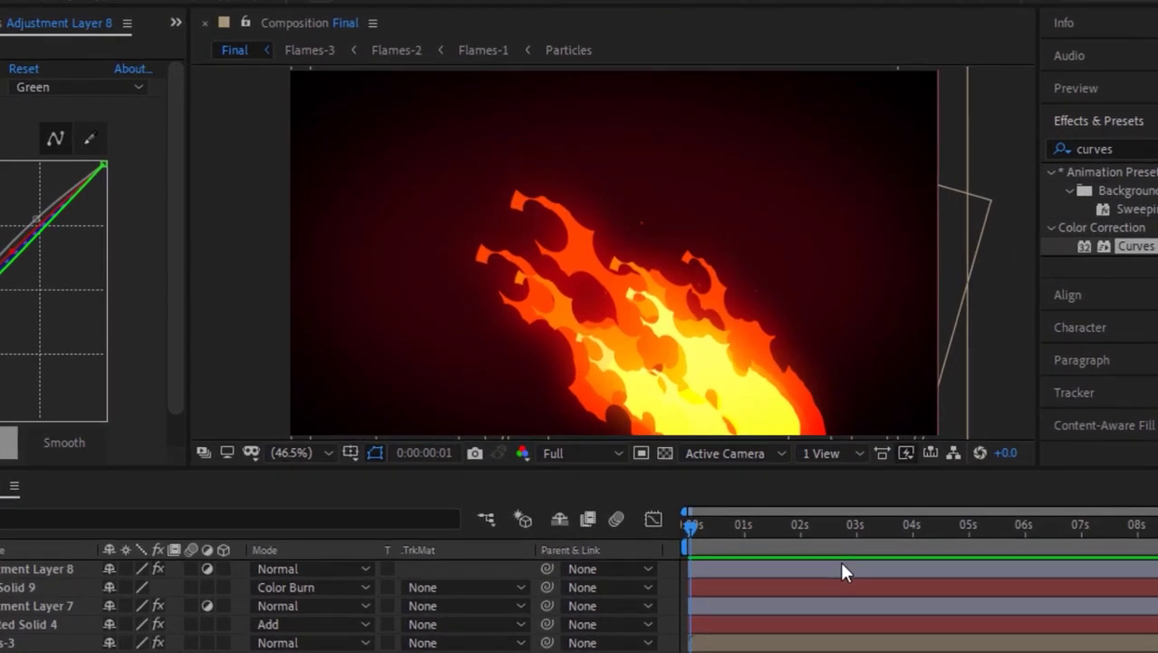
Step: Play the Final comp from the start at 25% viewer magnification, then scrub back and replay
left_click_drag(726, 521, 673, 526)
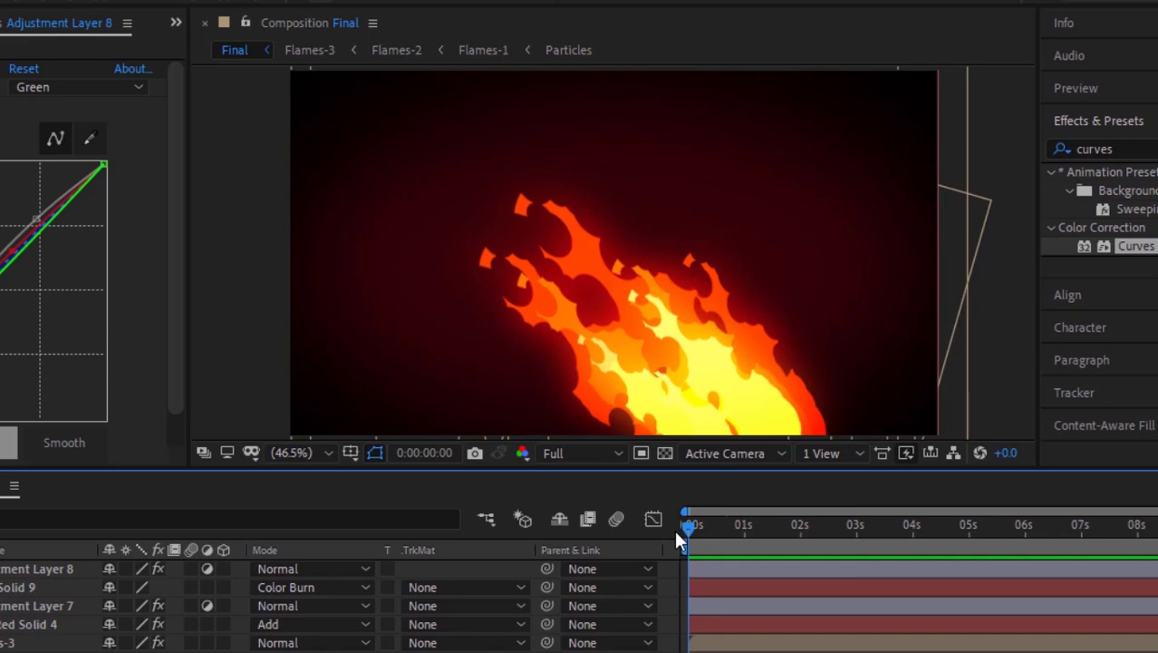
key("space")
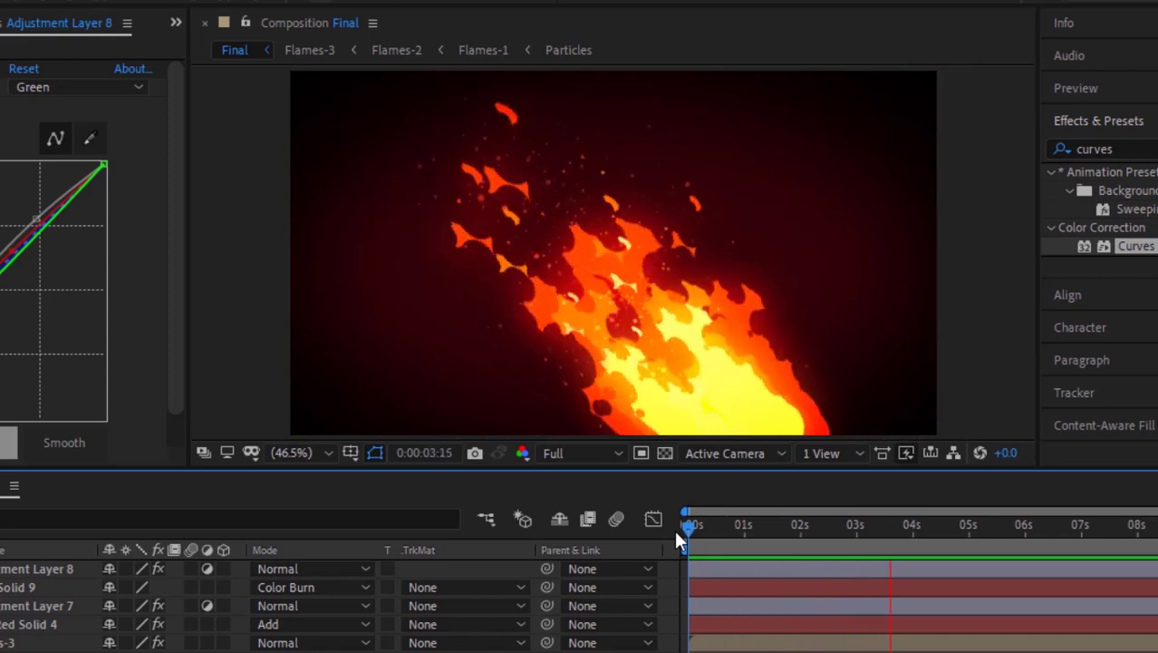
key("comma")
key("comma")
key("period")
key("period")
key("comma")
key("comma")
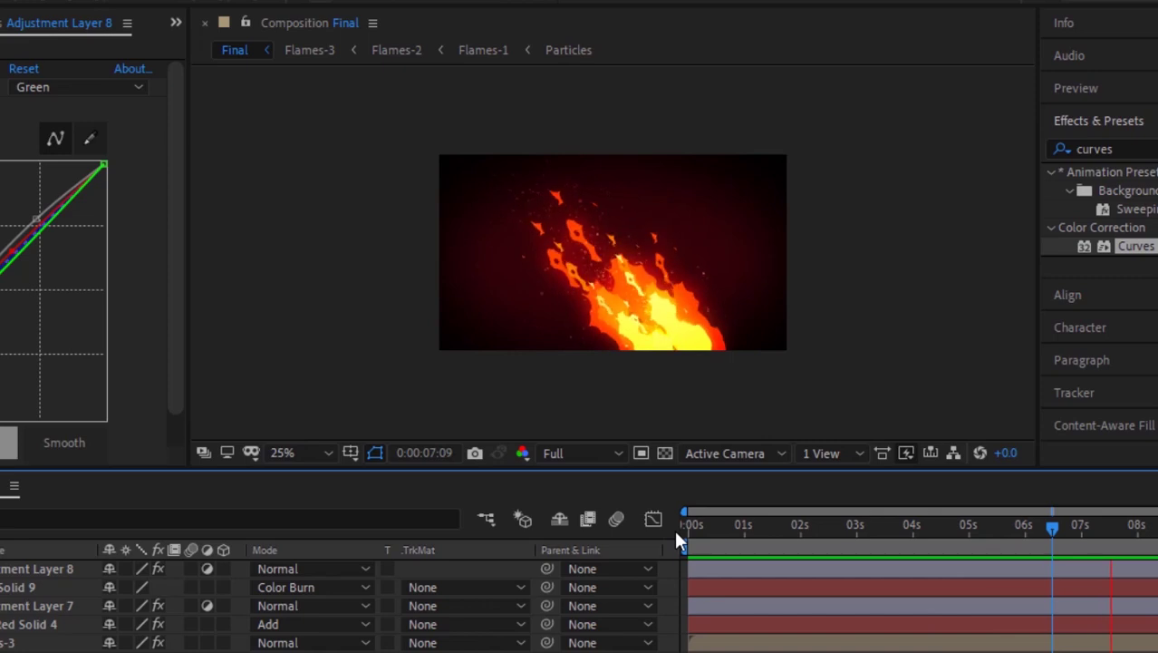
left_click_drag(1085, 533, 739, 533)
key("space")
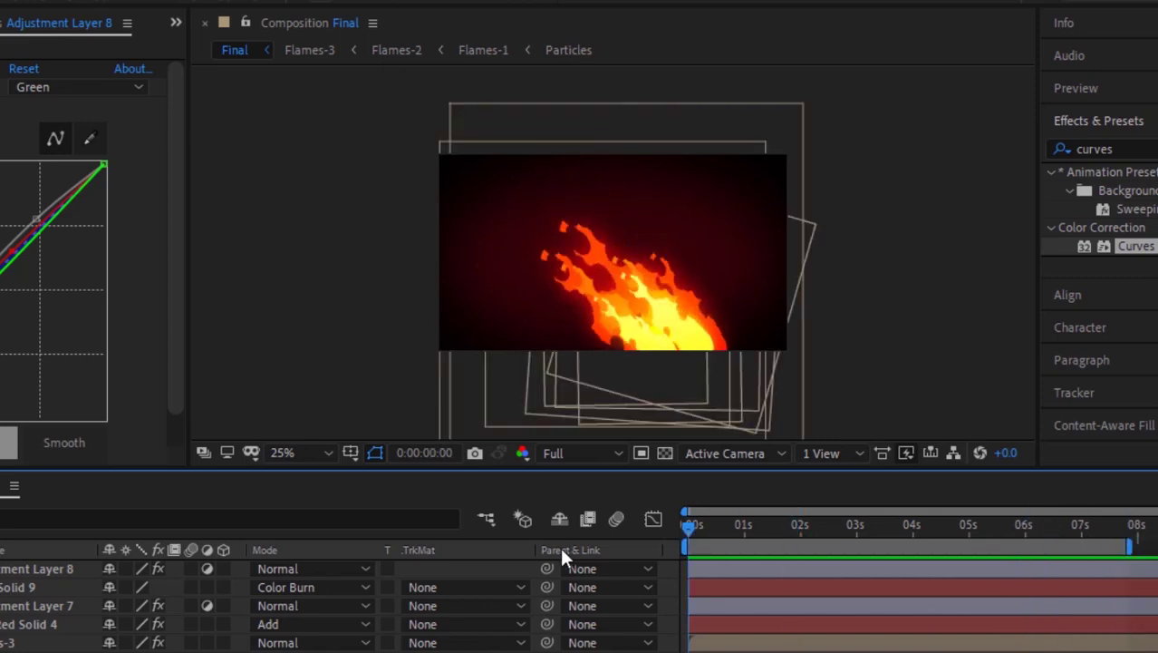